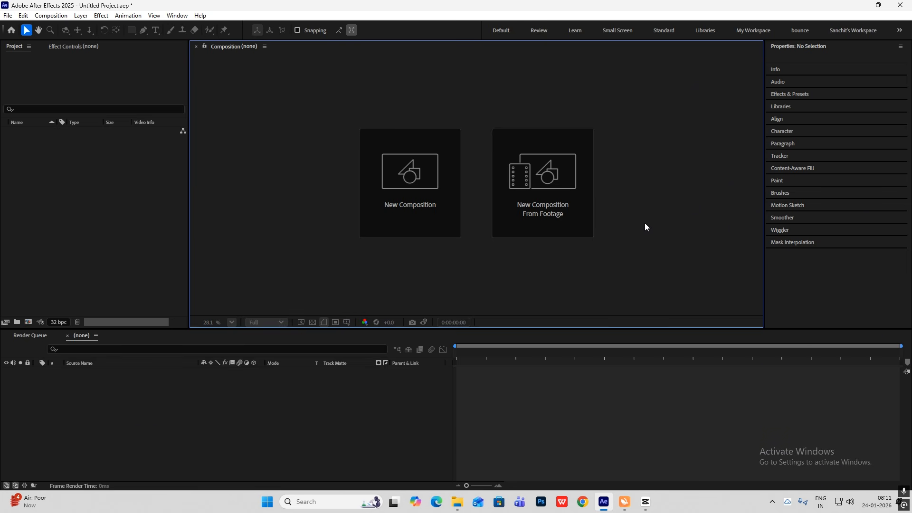
Check the reference clip in CapCut and create a 1080 × 1080 px composition at 60 fps in After Effects
left_click(645, 501)
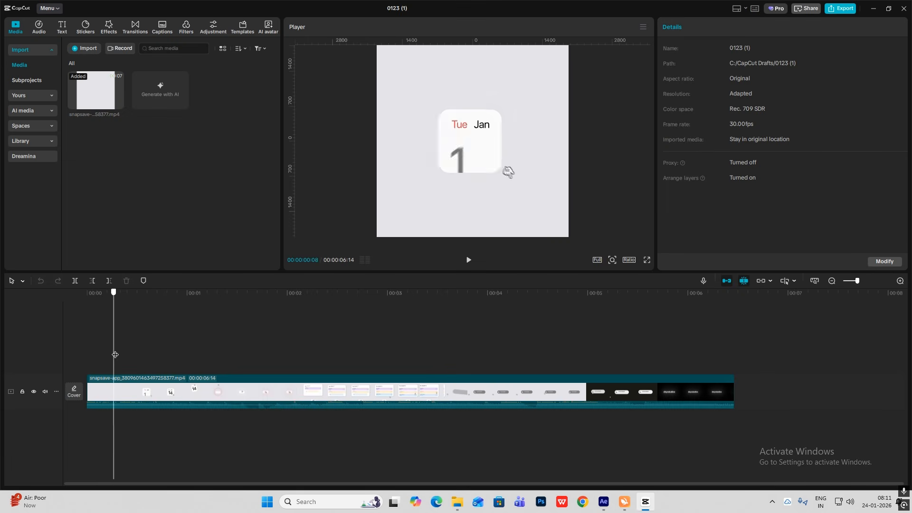
left_click(645, 508)
left_click(412, 198)
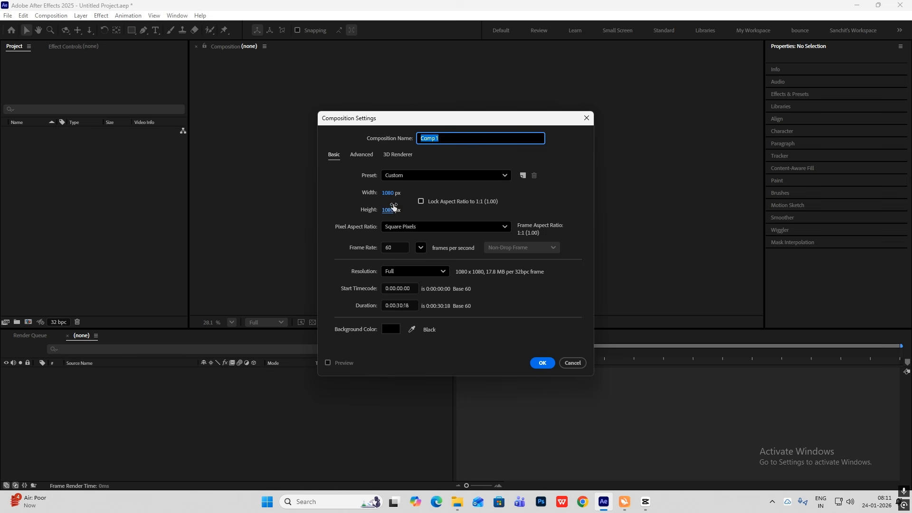
left_click(542, 363)
Add a 1080 × 1080 px light gray solid to the composition as its background
right_click(658, 147)
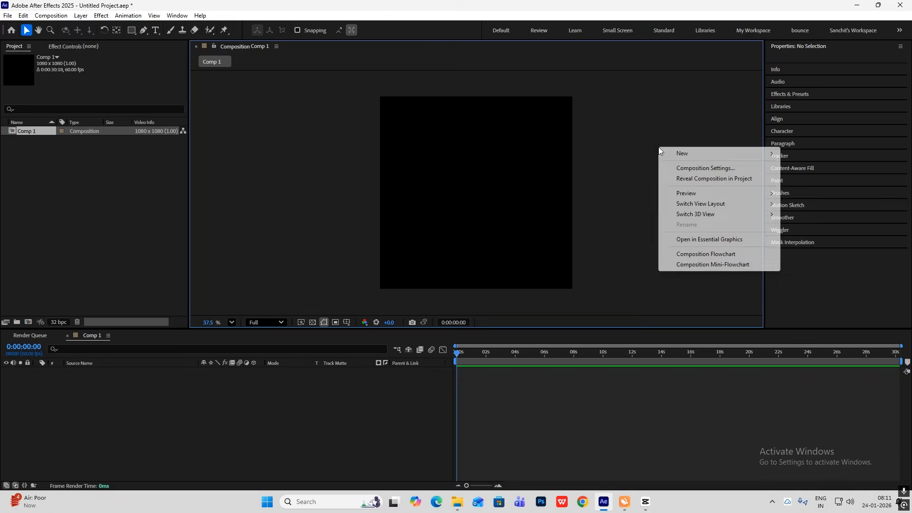
mouse_move(679, 155)
left_click(797, 180)
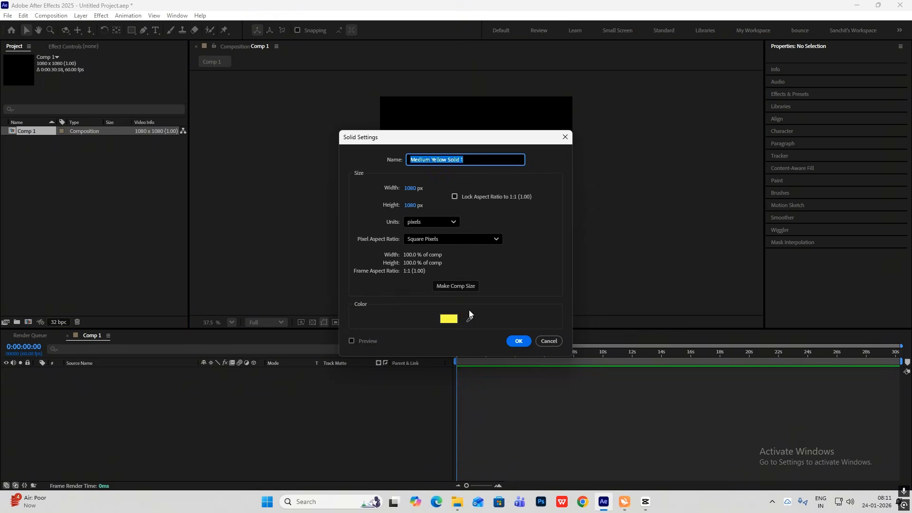
left_click(448, 316)
left_click(347, 196)
left_click_drag(347, 197, 348, 205)
left_click(550, 192)
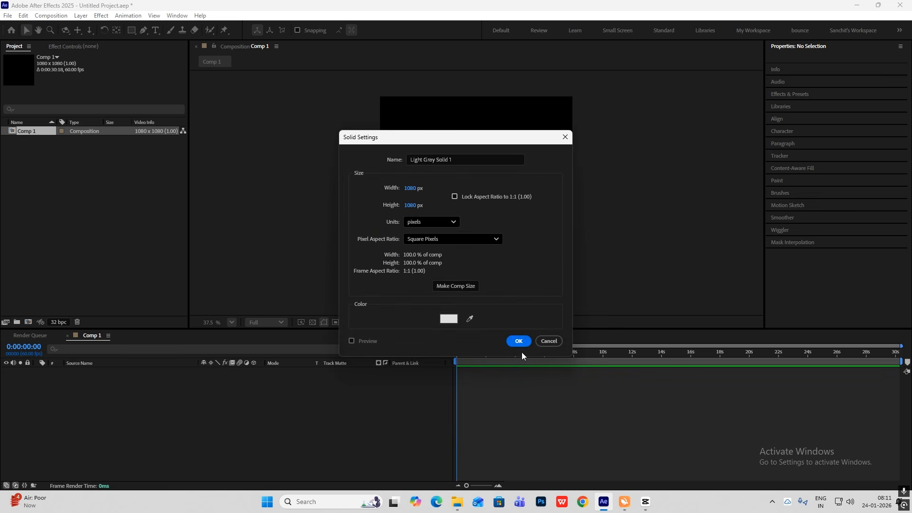
left_click(518, 341)
Rename the light gray solid layer to bg
key("Return")
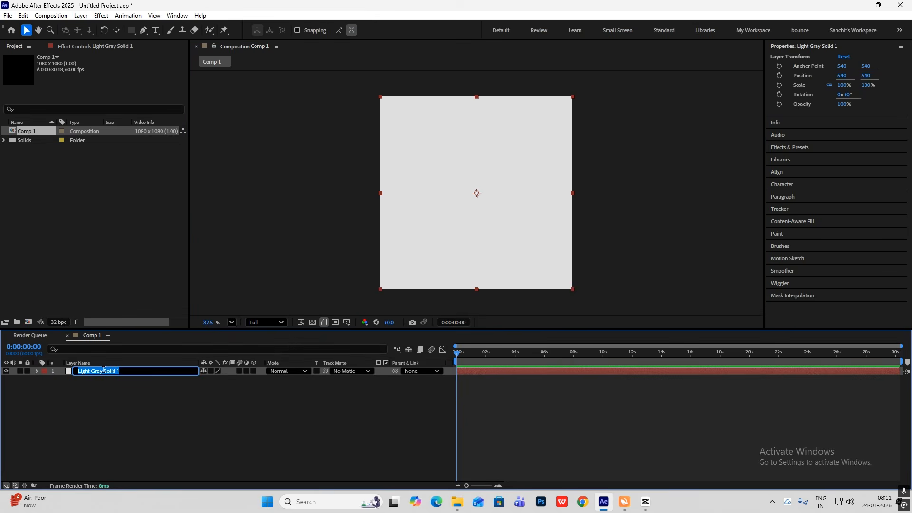
type("bg")
left_click(159, 405)
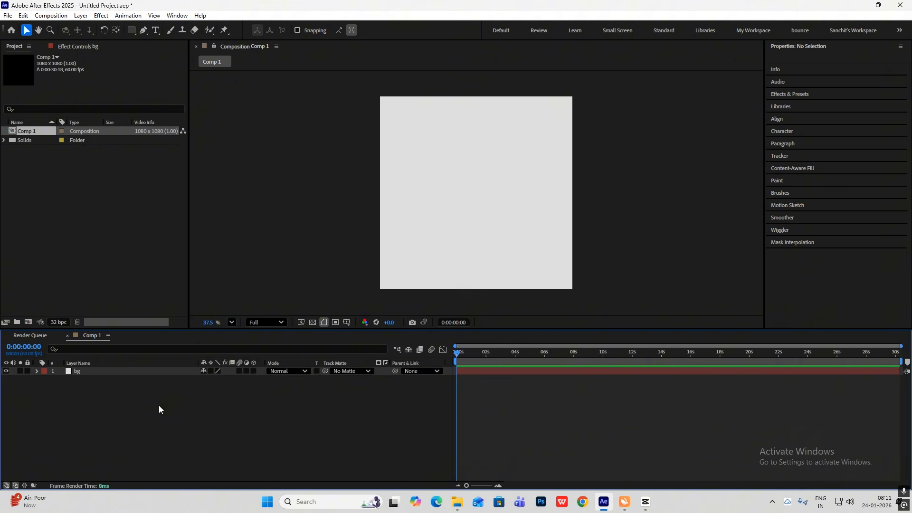
Draw a rounded square about 445 px wide with white FFFFFF fill and no stroke, and centre its anchor point
left_click(131, 31)
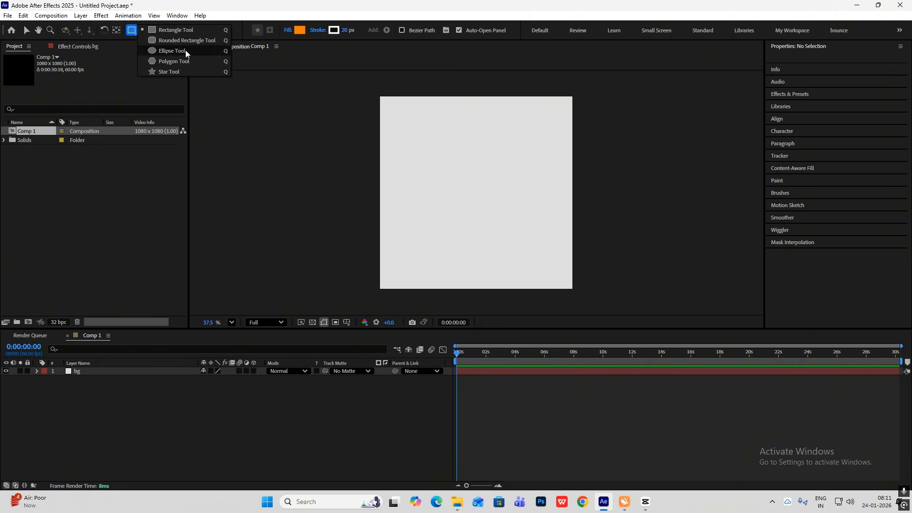
left_click(175, 41)
left_click(321, 30)
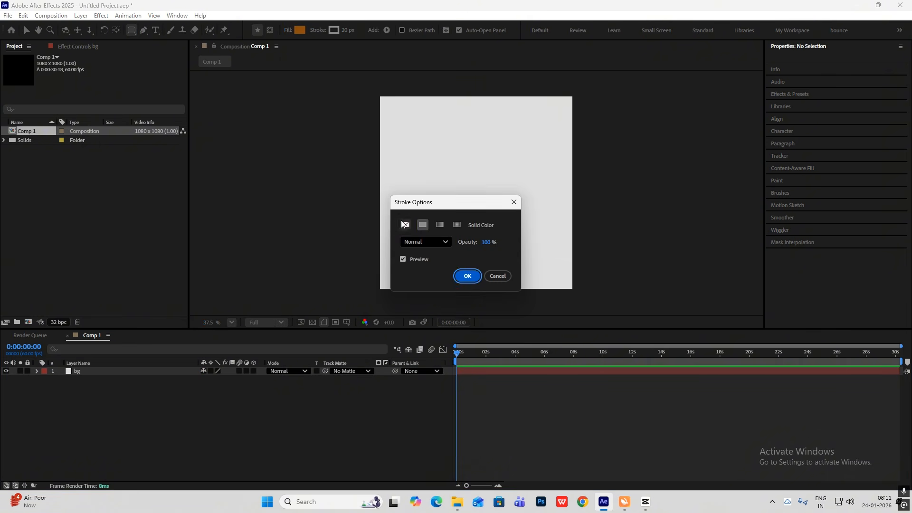
left_click(406, 225)
left_click(466, 274)
left_click(300, 31)
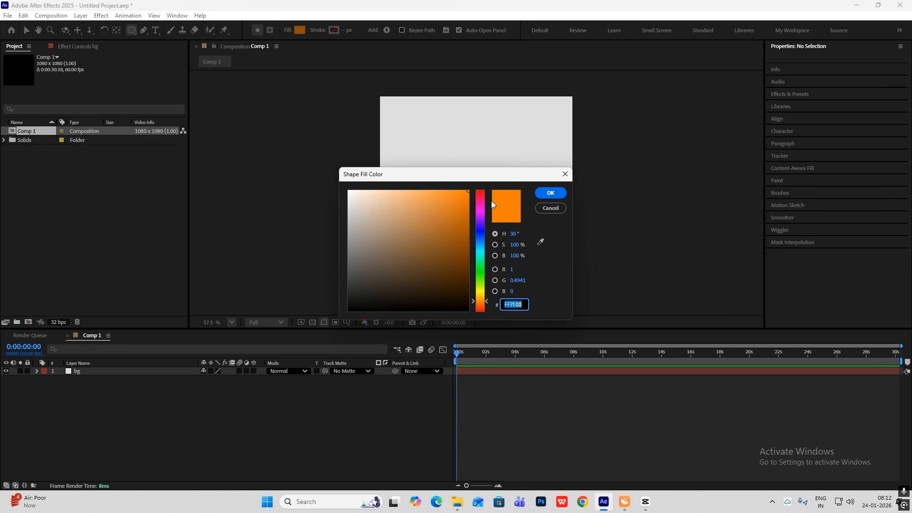
left_click_drag(367, 200, 290, 150)
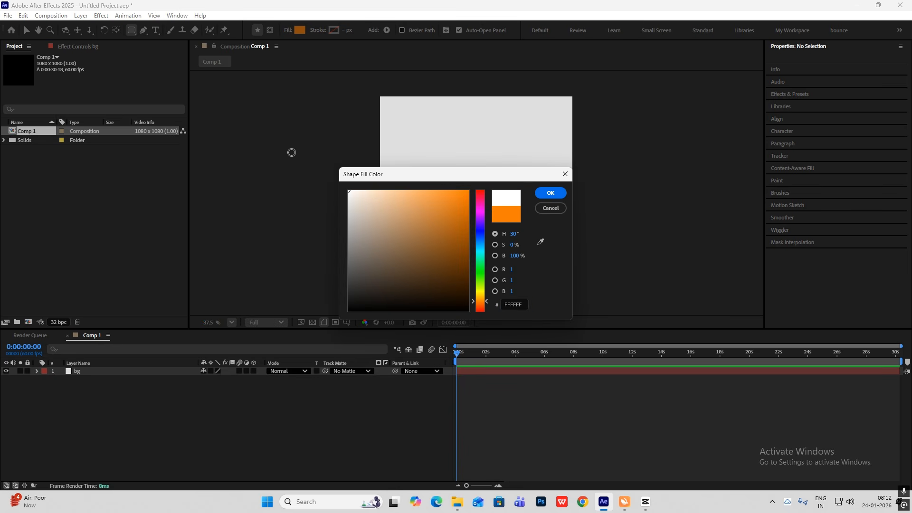
left_click(553, 194)
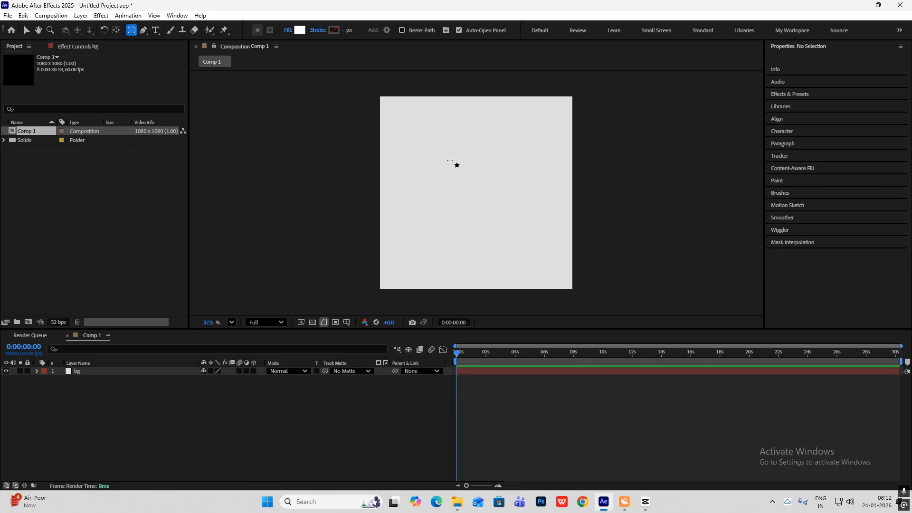
left_click_drag(445, 160, 524, 214)
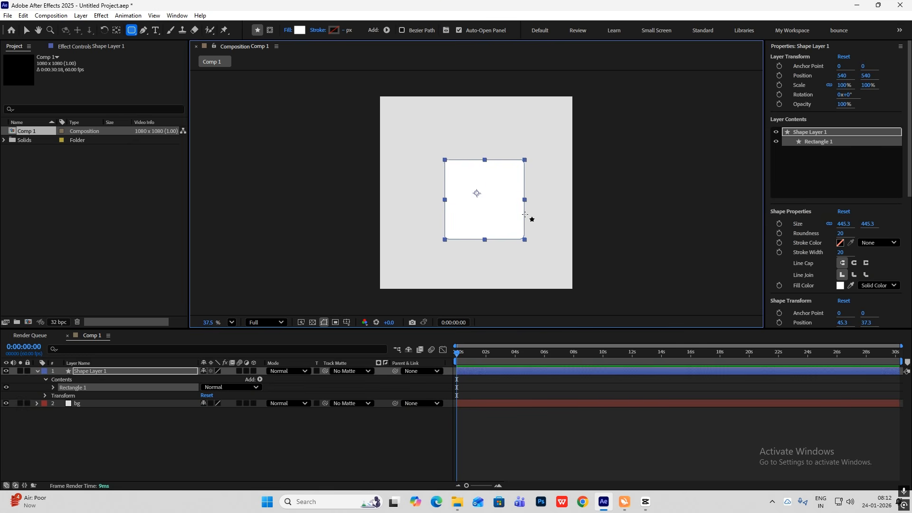
key("ctrl+alt+Home")
Rename the new shape layer to rounded square
left_click(128, 372)
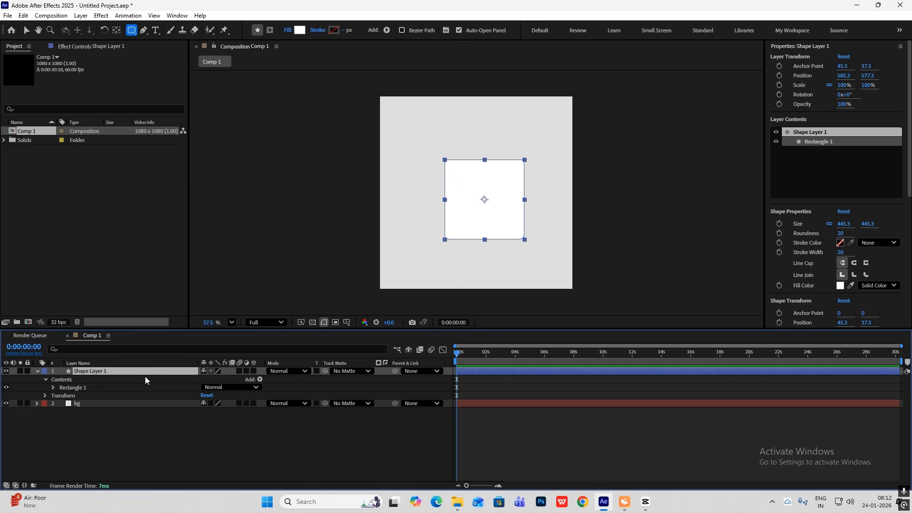
key("Return")
type("rounded square")
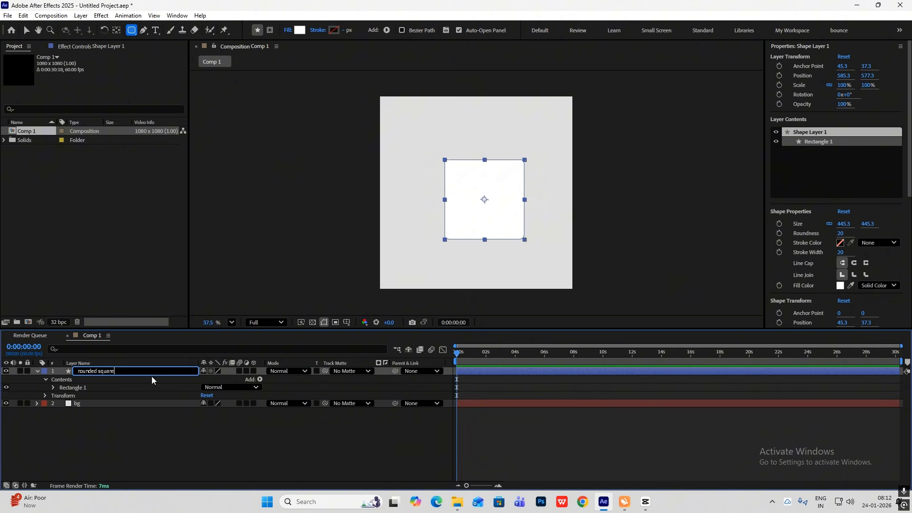
left_click(117, 443)
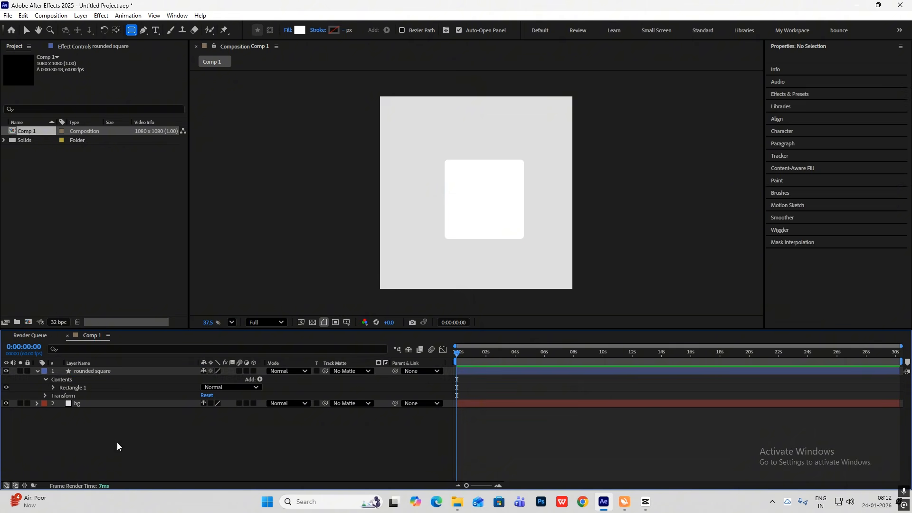
Centre the rounded square horizontally and vertically in the composition
key("v")
mouse_move(483, 197)
left_mouse_down()
mouse_move(476, 185)
mouse_move(477, 193)
left_mouse_up()
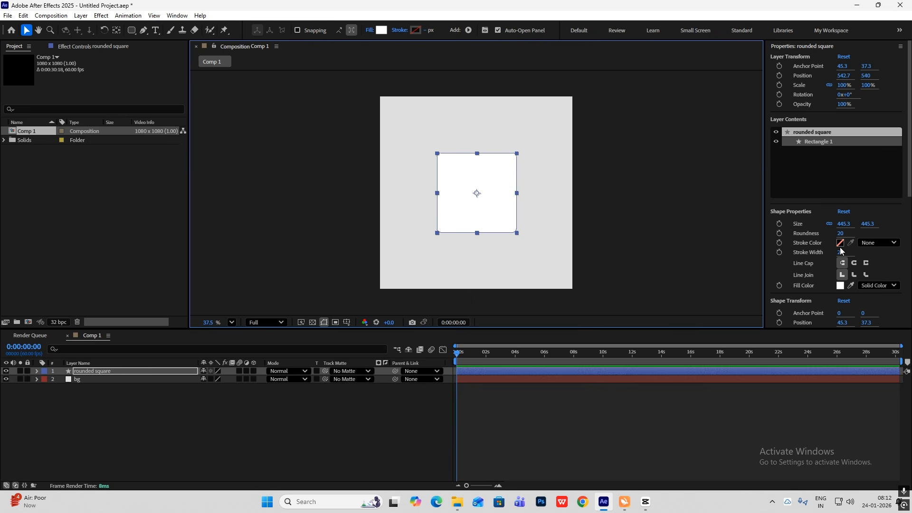
scroll(840, 251, "down", 5)
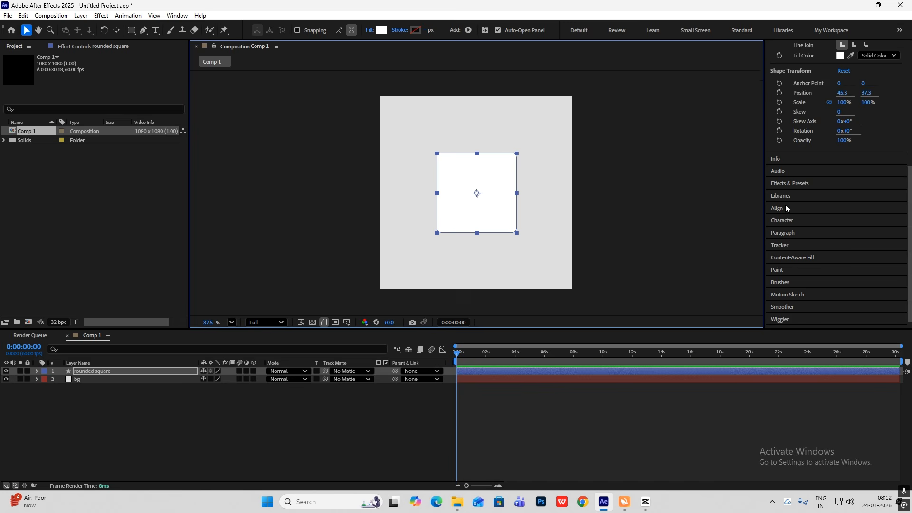
left_click(781, 206)
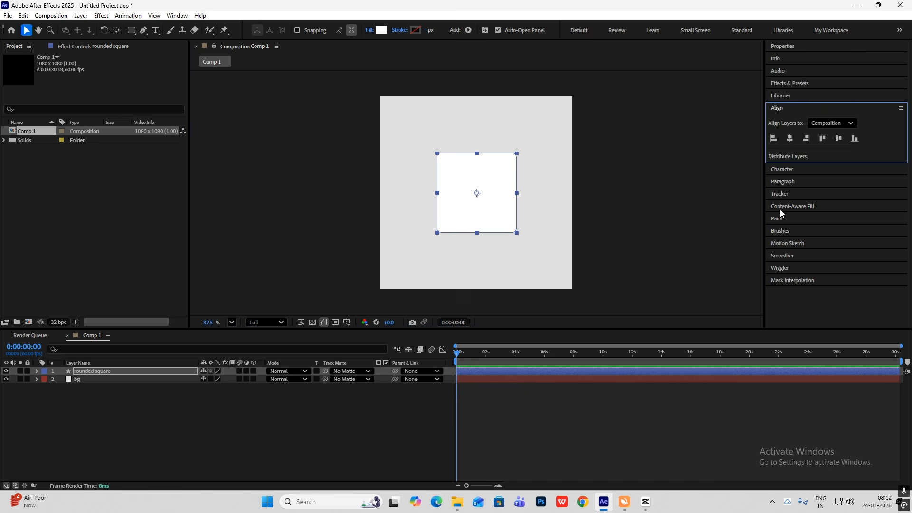
left_click(792, 142)
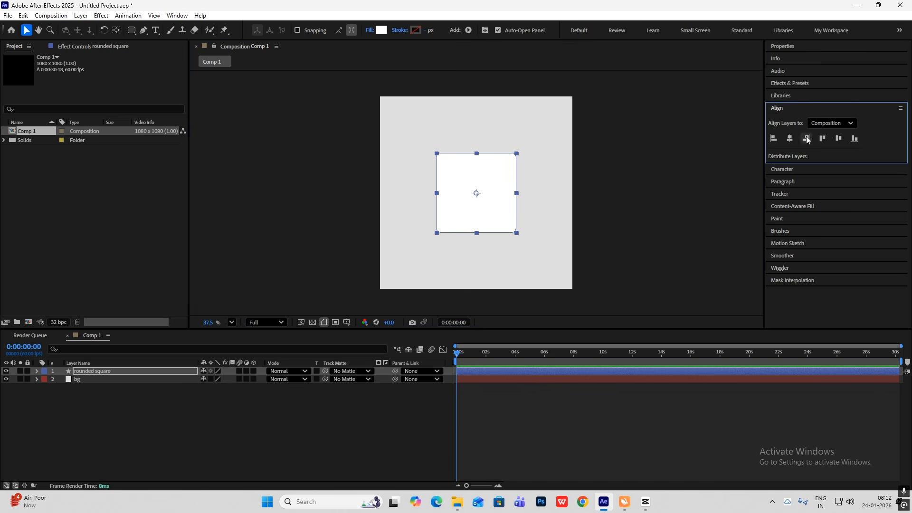
left_click(839, 139)
left_click(186, 394)
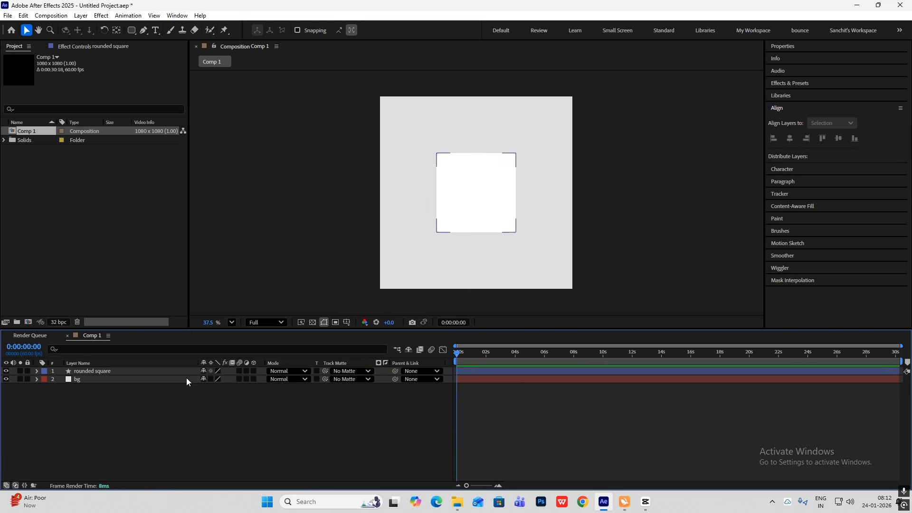
Find the Perspective Drop Shadow effect and apply it to the rounded square
left_click(813, 87)
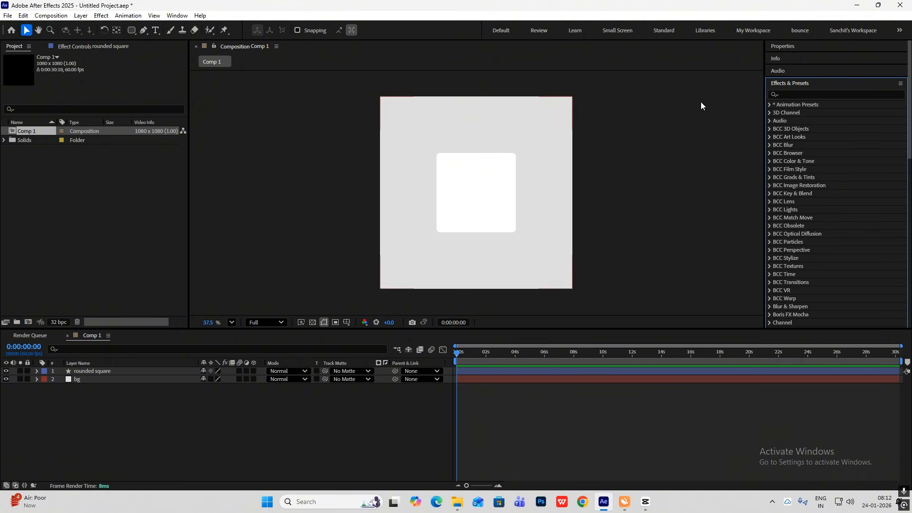
left_click(800, 93)
type("drop shad")
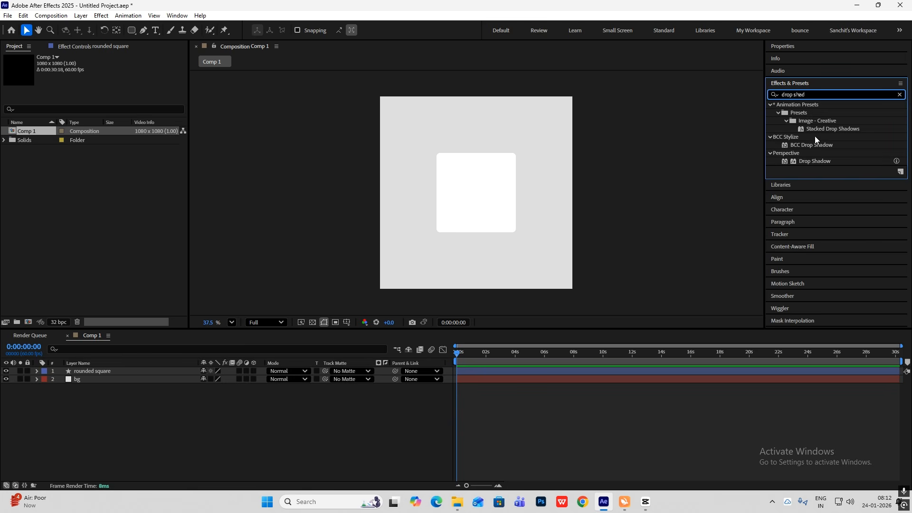
left_click_drag(809, 161, 474, 206)
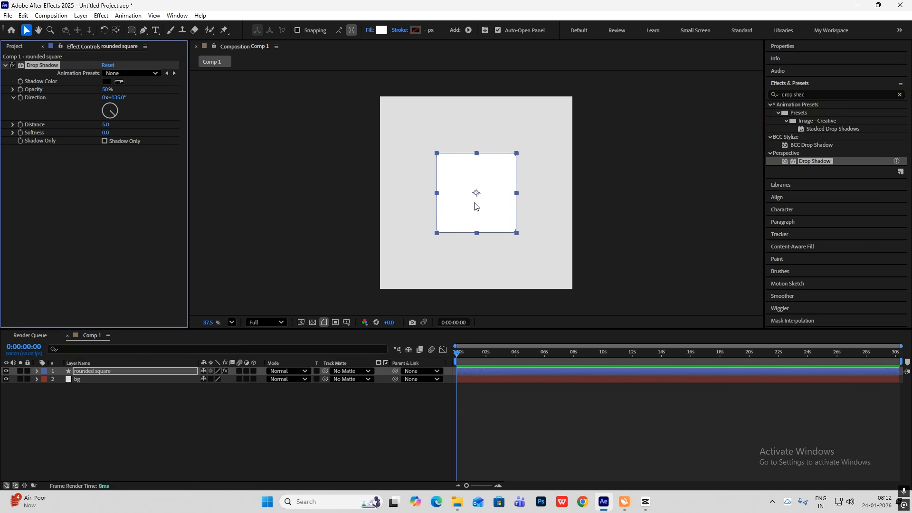
Set the rounded square's drop shadow to 58% opacity, distance 8 and softness 14
scroll(471, 185, "up", 4)
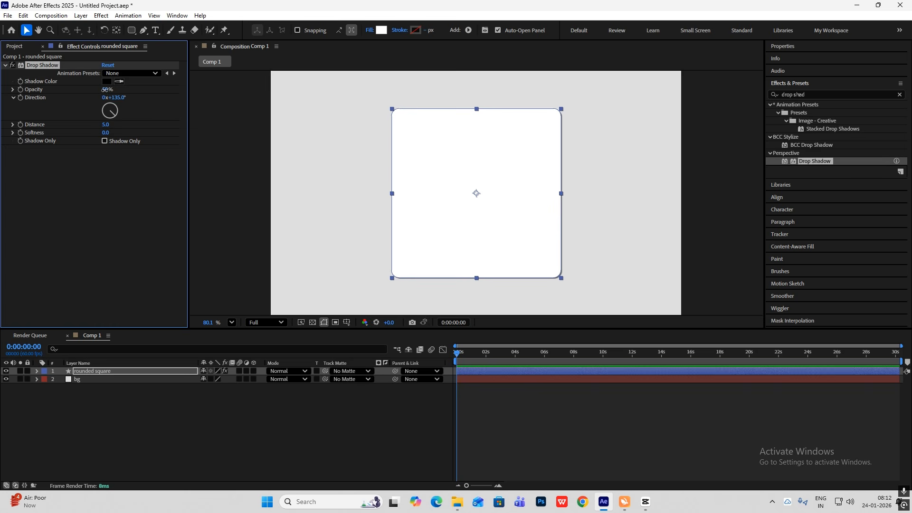
left_click_drag(105, 89, 108, 89)
left_click_drag(106, 124, 110, 133)
scroll(540, 292, "down", 3)
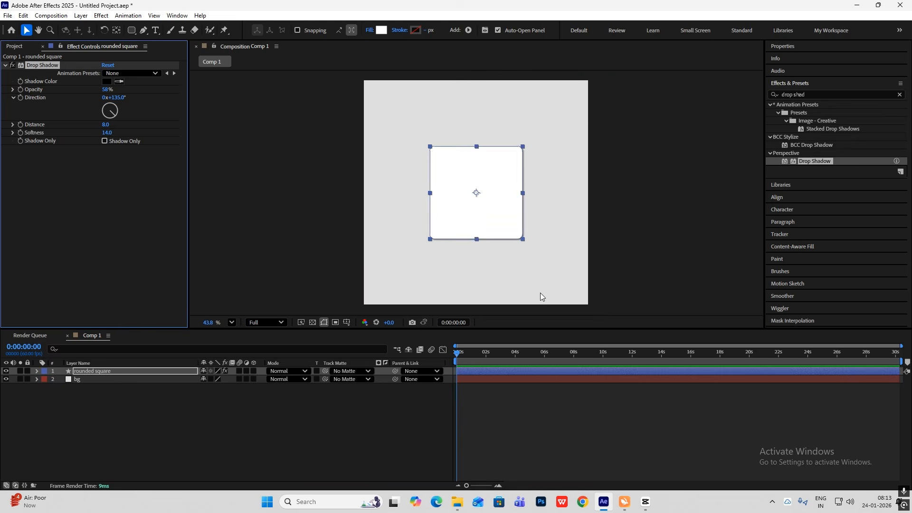
left_click(493, 391)
scroll(552, 241, "down", 1)
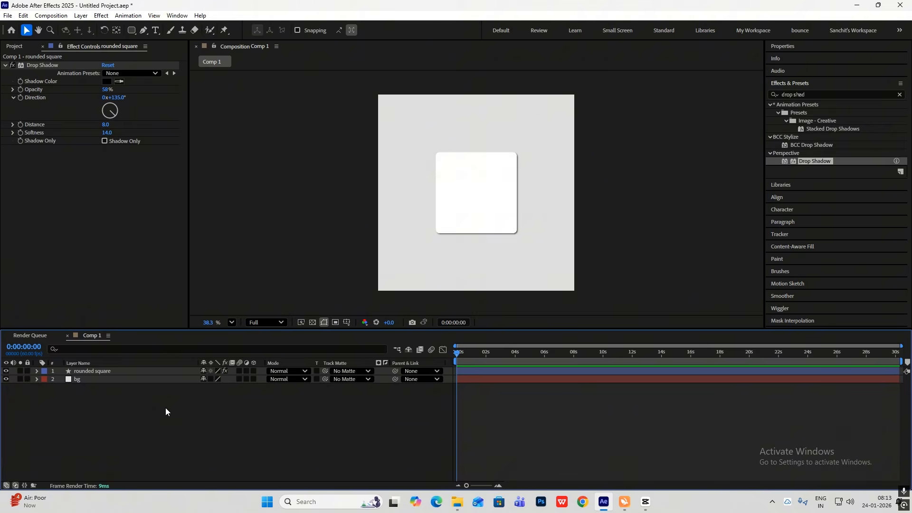
Add a text layer reading 1 on the rounded square
key("ctrl+alt+shift+t")
type("1")
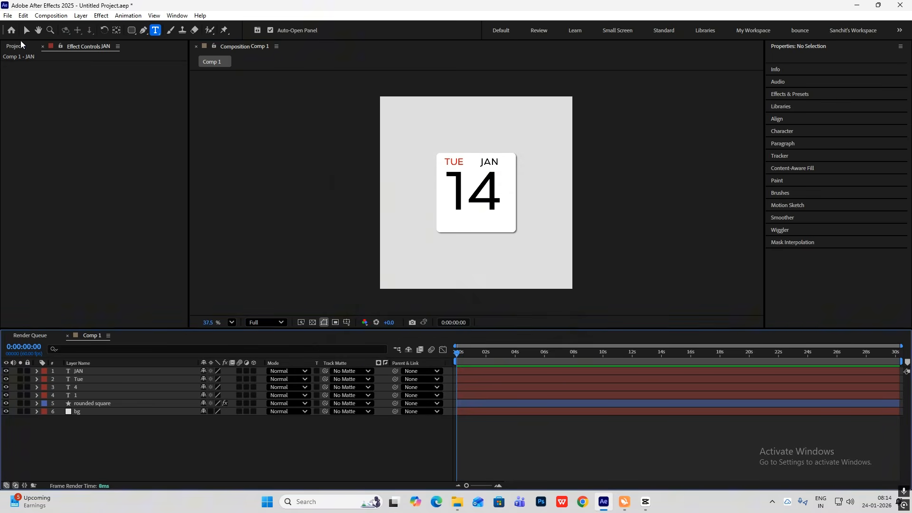
key("v")
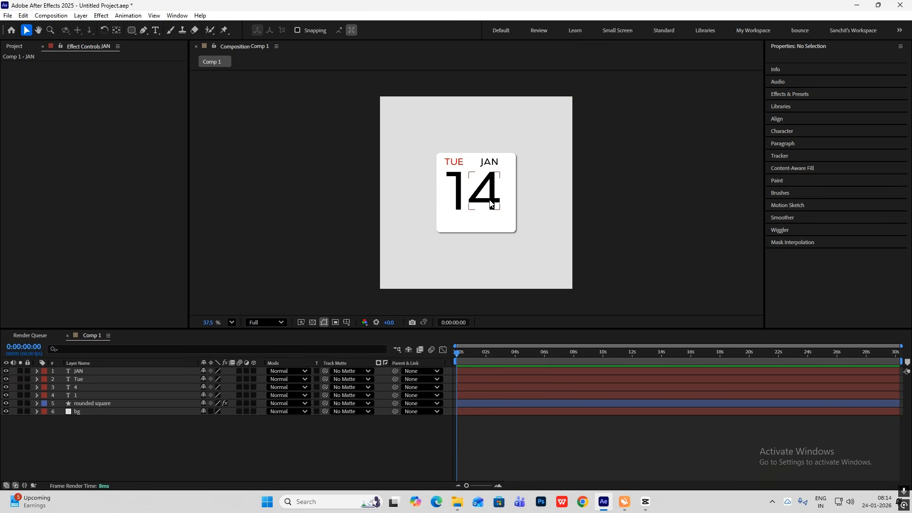
Examine the separate text layers 1, 4, JAN and TUE on the calendar card one by one
left_click(452, 200)
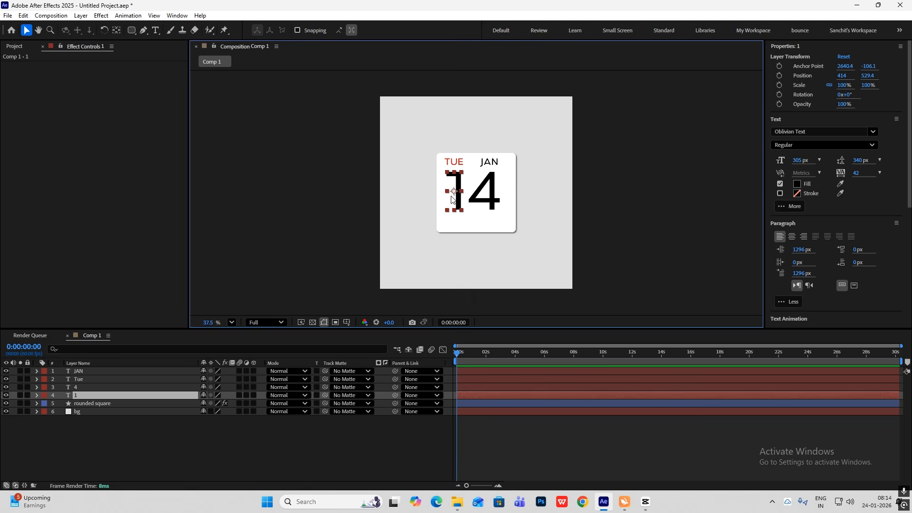
left_click(496, 199)
left_click(489, 162)
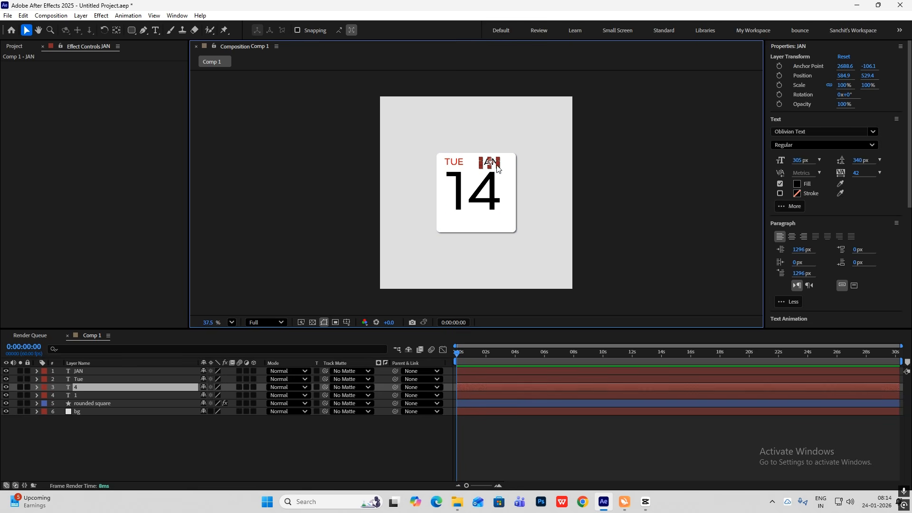
left_click(456, 165)
left_click(234, 437)
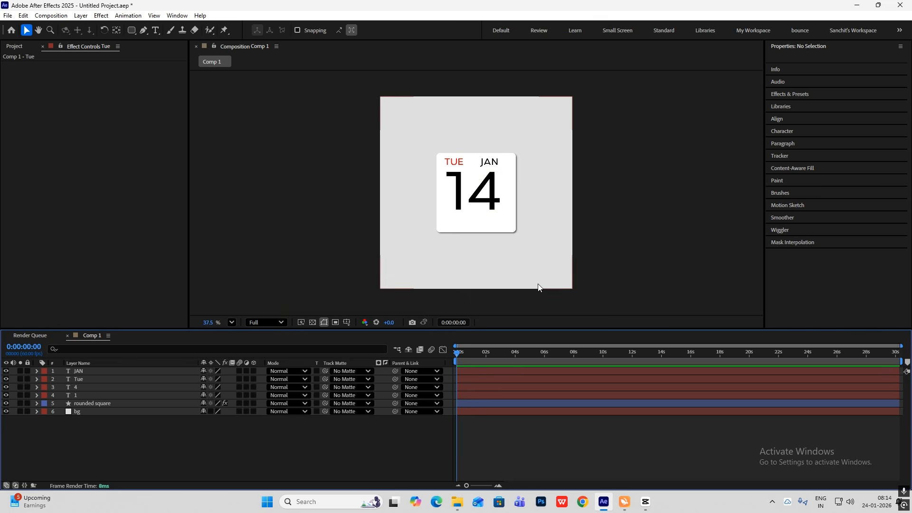
Move the four text layers JAN, Tue, 4 and 1 together about 24 px down and 8 px right on the card
left_click(85, 372)
left_click(86, 395, "shift")
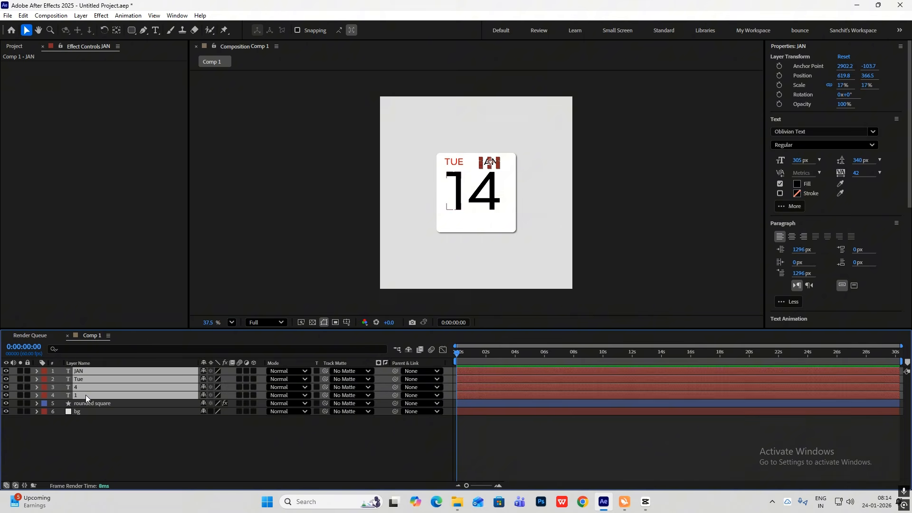
left_click_drag(486, 194, 486, 199)
left_click_drag(483, 194, 485, 194)
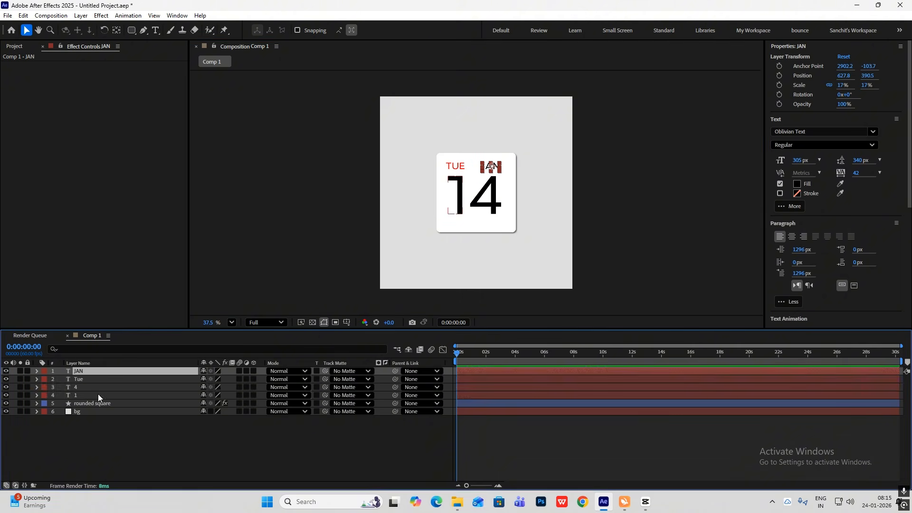
Run the BOUNCr-1.1 script and place its window clear of the calendar card
left_click(98, 394, "shift")
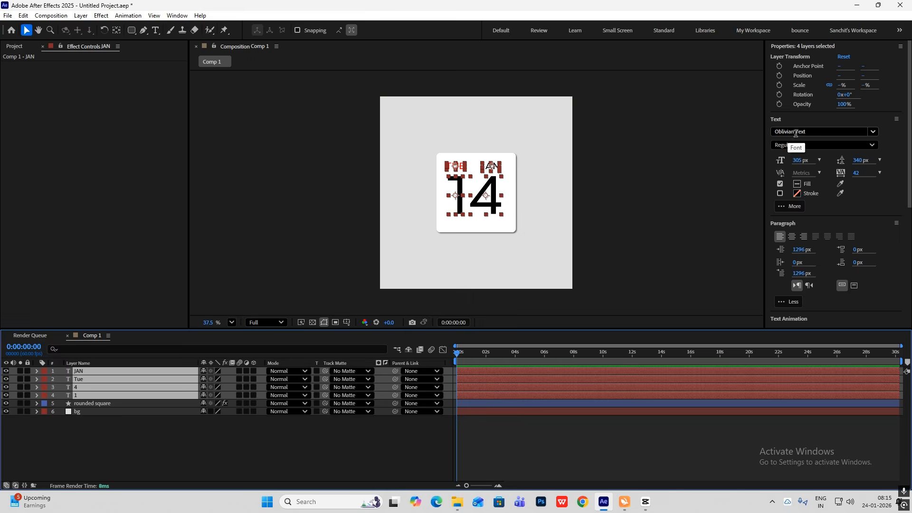
left_click(326, 298)
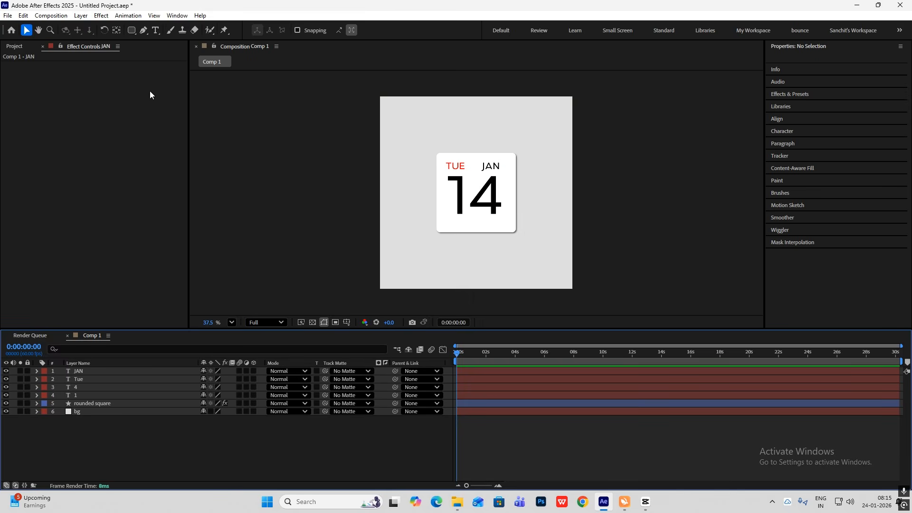
left_click(9, 17)
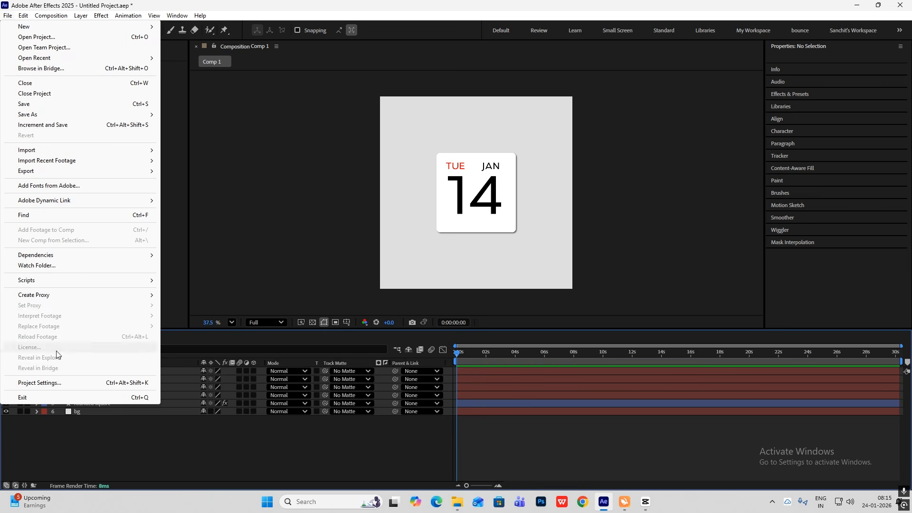
mouse_move(67, 281)
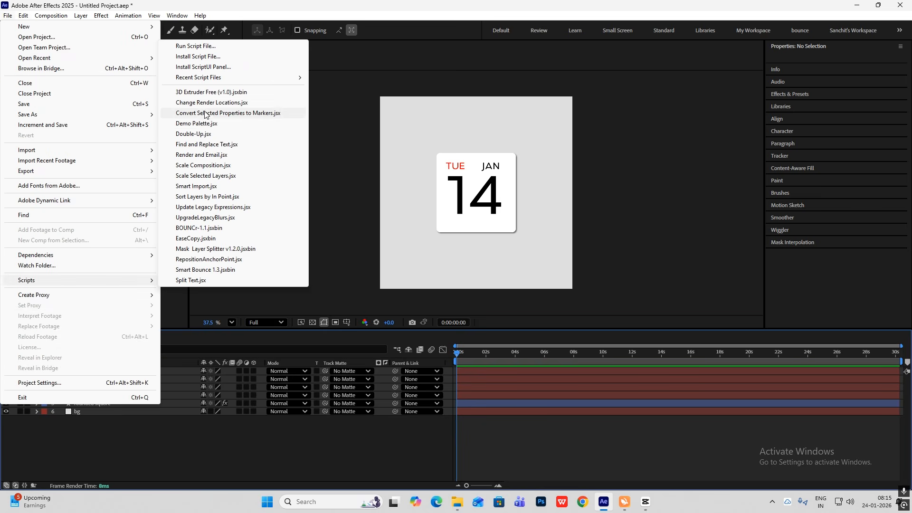
left_click(194, 232)
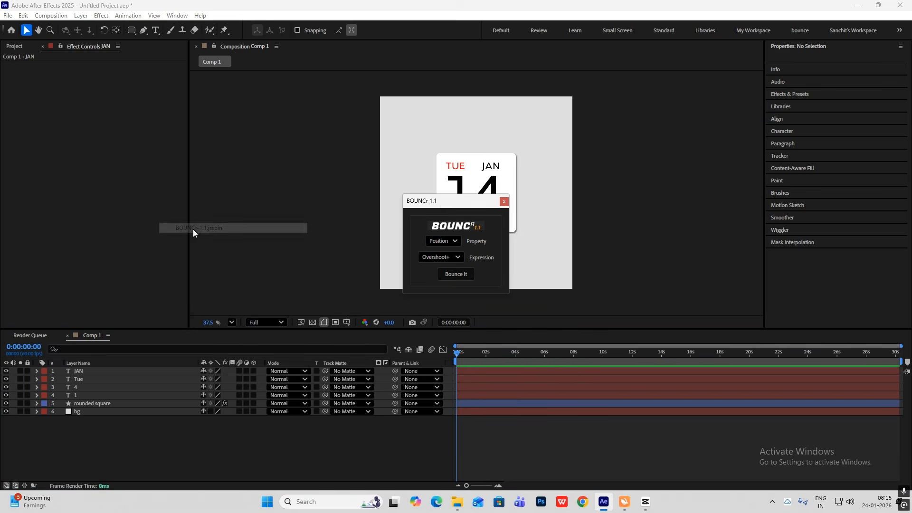
left_click_drag(440, 206, 229, 86)
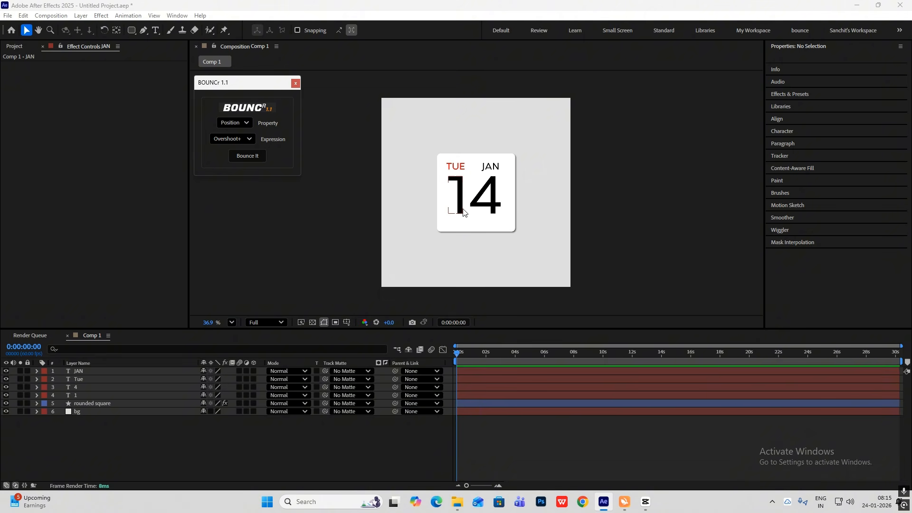
Add position keyframes of 540, 540 to the rounded square at frames 0 and 26
left_click(101, 405)
key("alt+shift+p")
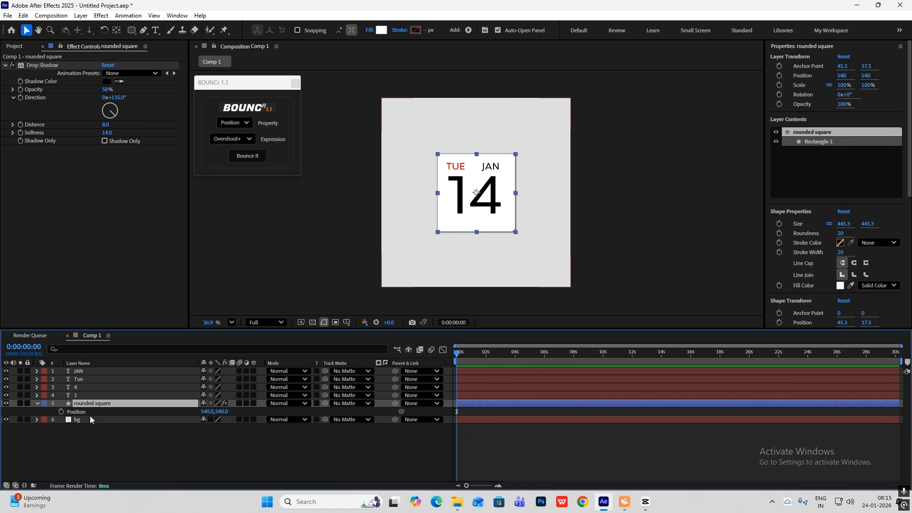
key("equal")
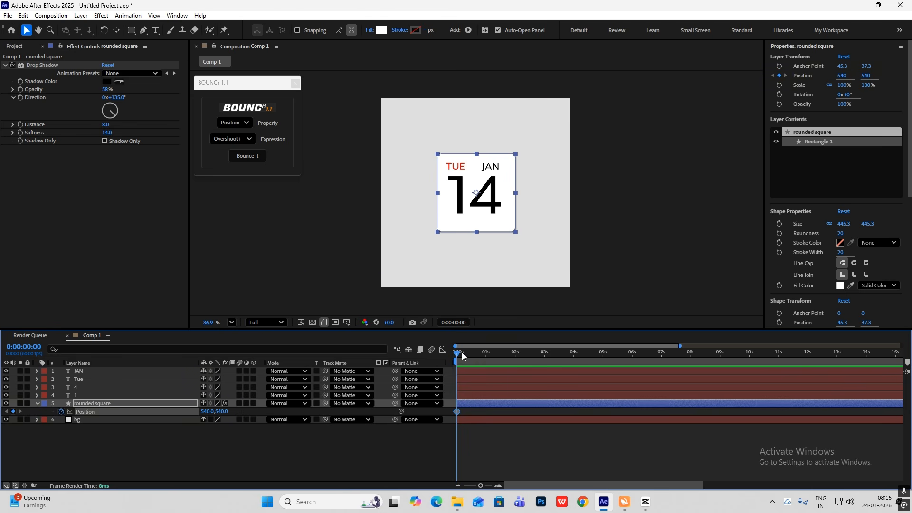
left_click_drag(462, 355, 470, 358)
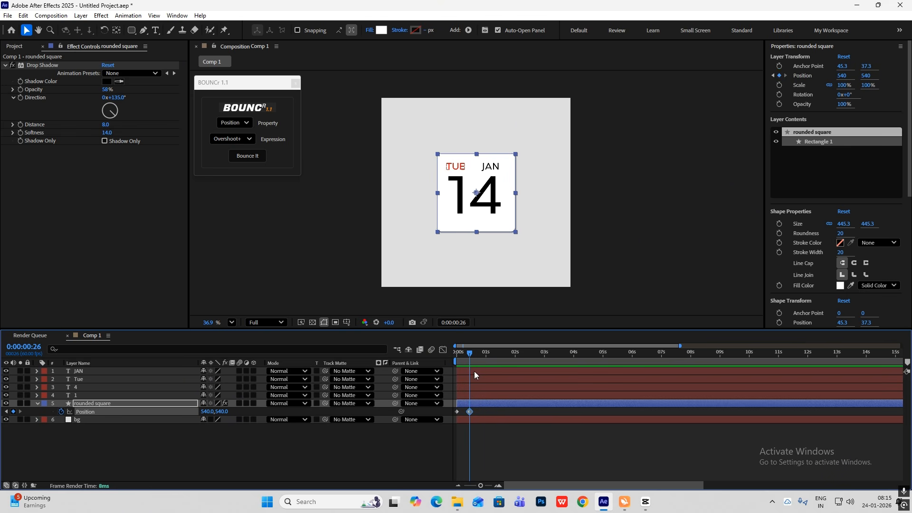
left_click_drag(469, 356, 453, 356)
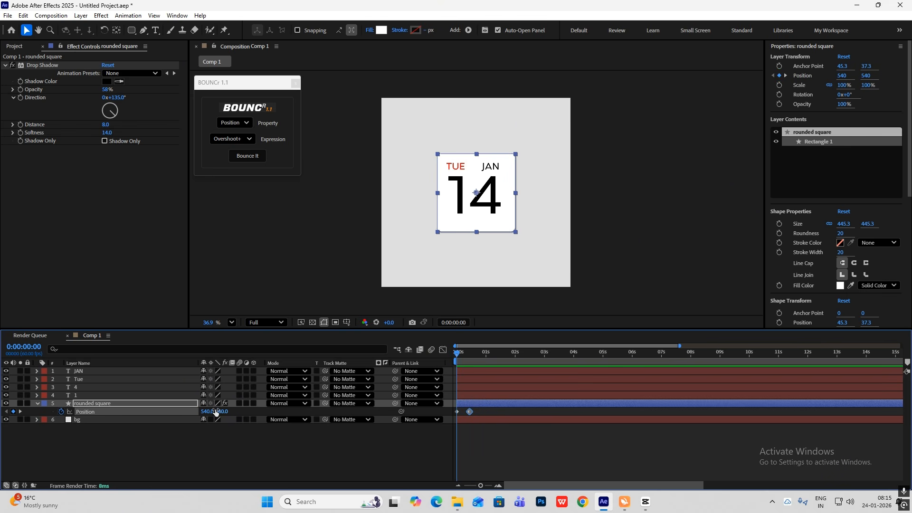
Keyframe the rounded square's opacity from 6% at frame 0 to 100% at frame 26
key("shift+t")
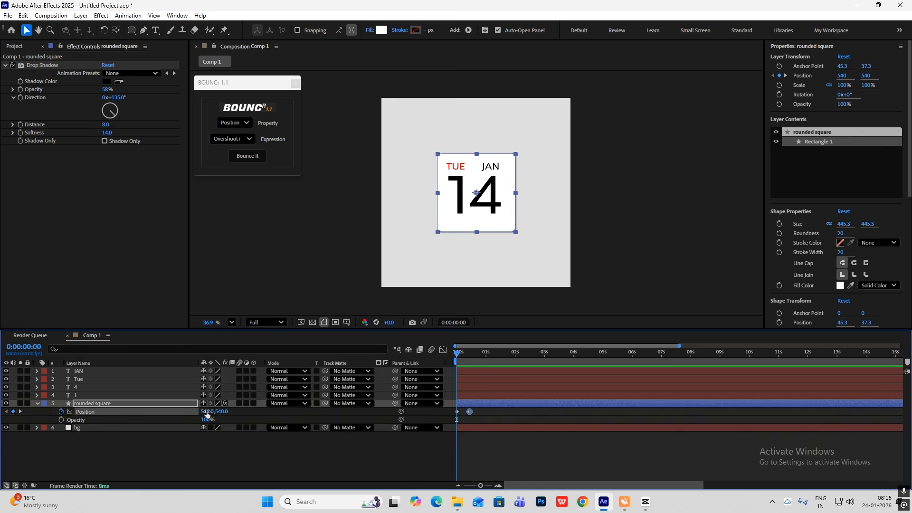
left_click(62, 419)
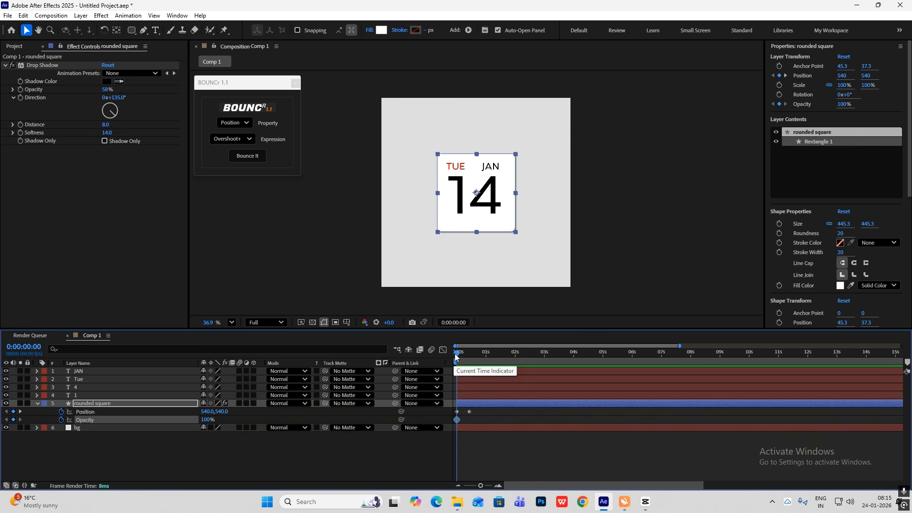
left_click_drag(455, 357, 468, 358)
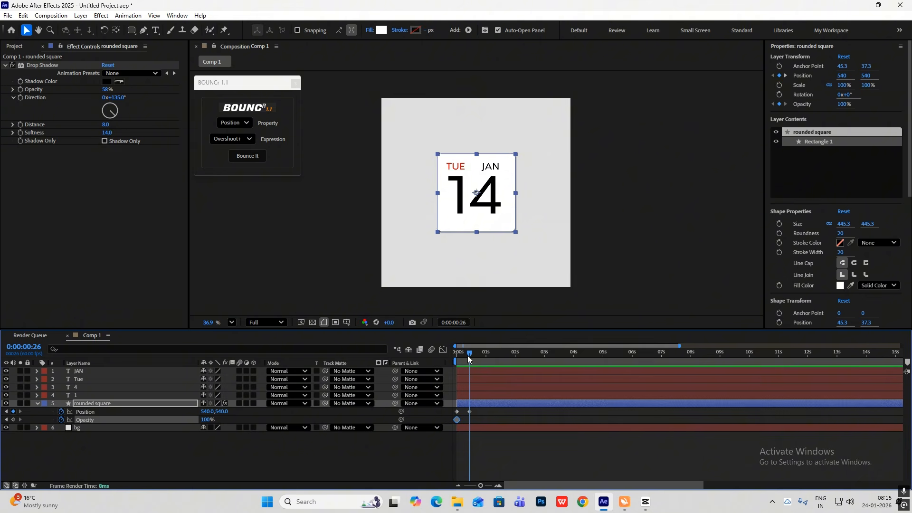
scroll(488, 424, "up", 2)
left_click_drag(525, 484, 469, 487)
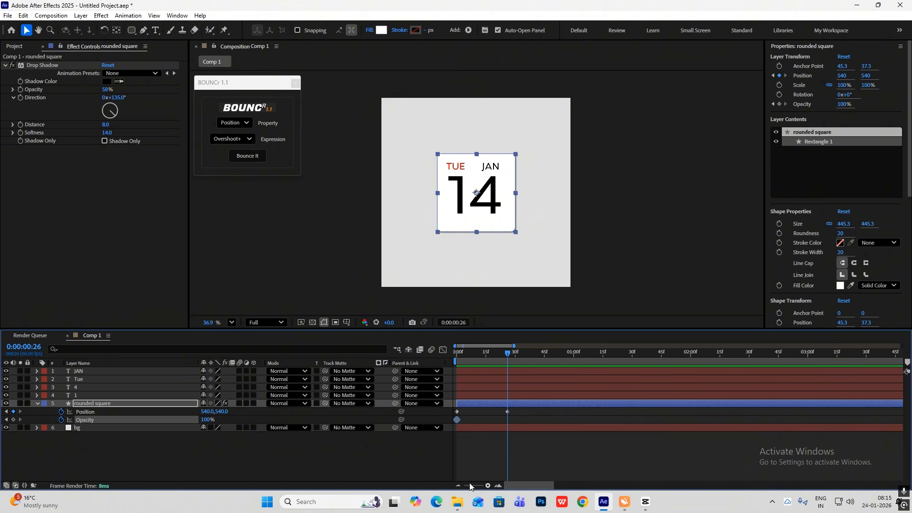
left_click(12, 419)
left_click(6, 420)
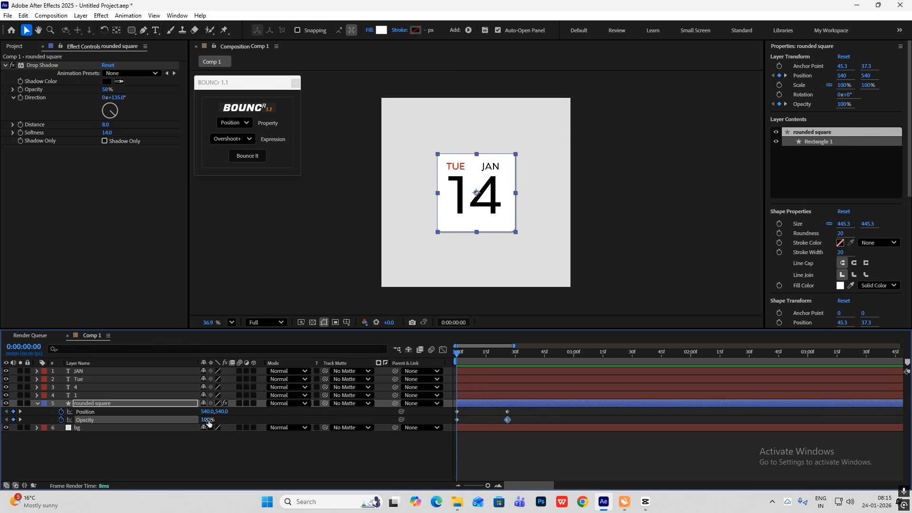
left_click_drag(208, 423, 3, 415)
Apply the BOUNCr Overshoot+ expression to the rounded square's two position keyframes
left_click_drag(528, 410, 423, 435)
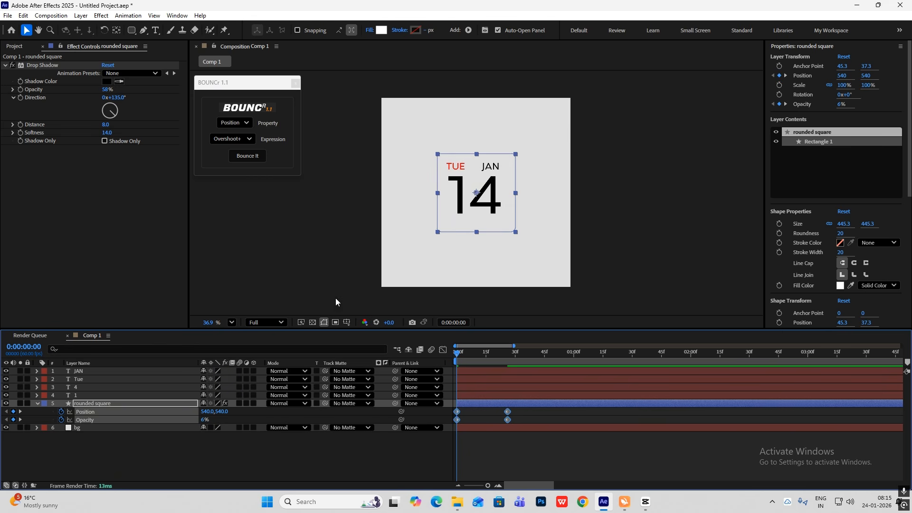
left_click(487, 413)
left_click_drag(517, 409, 419, 413)
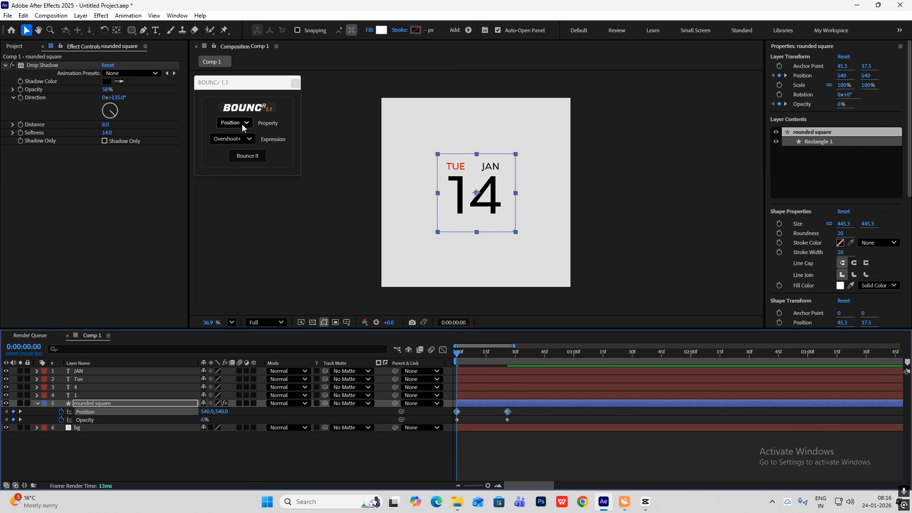
left_click(248, 156)
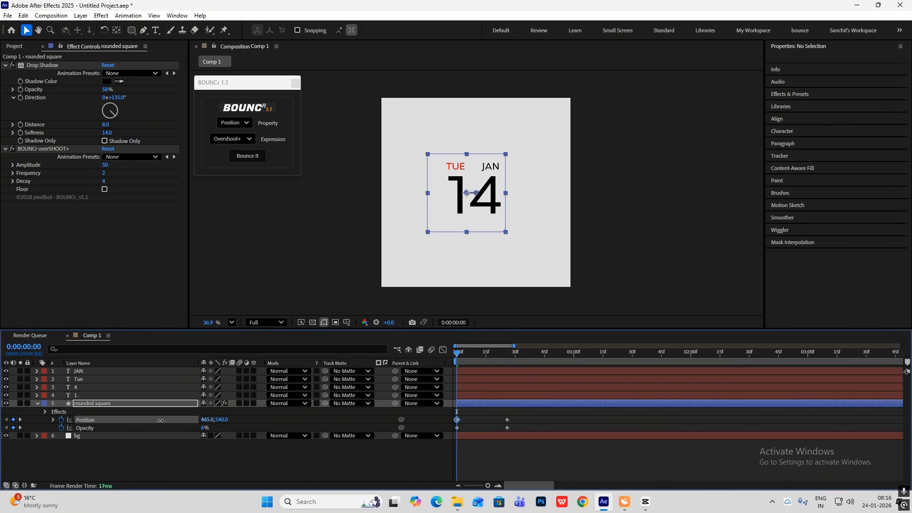
Set the rounded square's position at frame 0 to 246, 540 and preview the slide-in
left_click_drag(160, 421, 60, 420)
key("space")
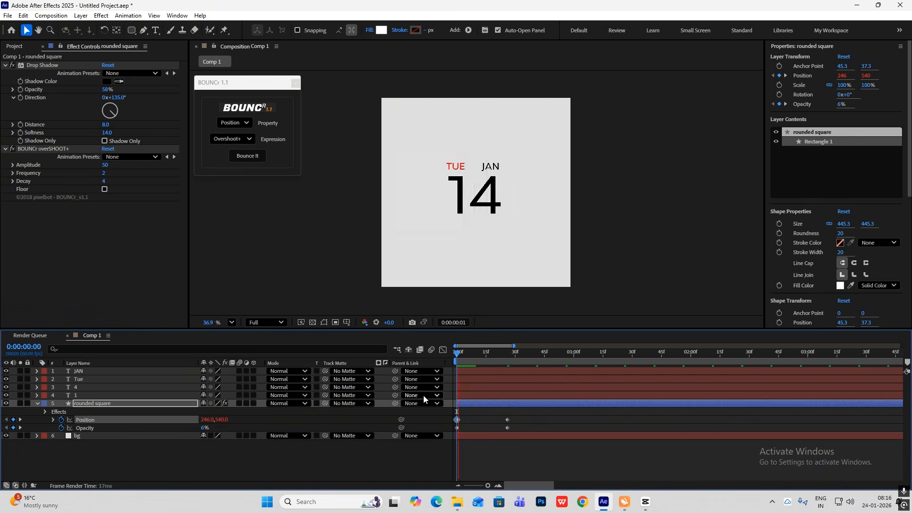
key("space")
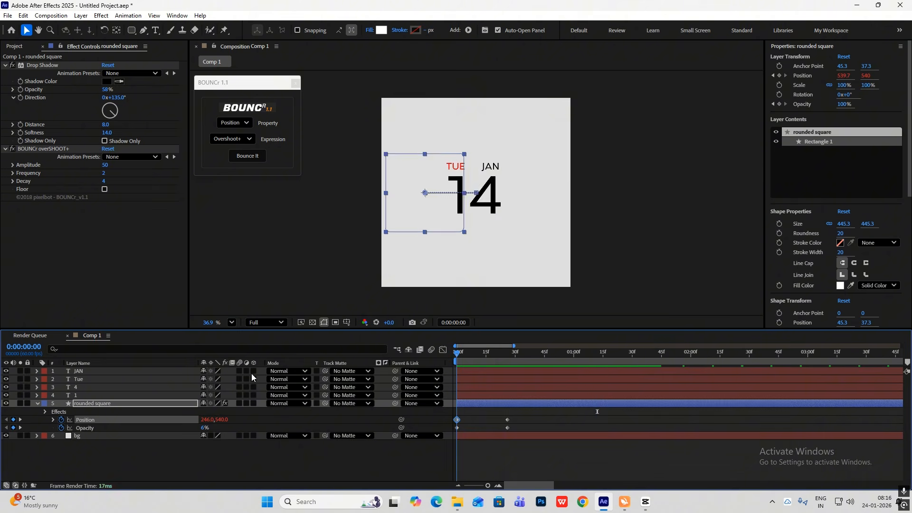
key("space")
key("space")
Move the rounded square's ending position and opacity keyframes to frame 11 and set the BOUNCr overshoot amplitude to 23
left_click_drag(522, 414, 490, 424)
key("Home")
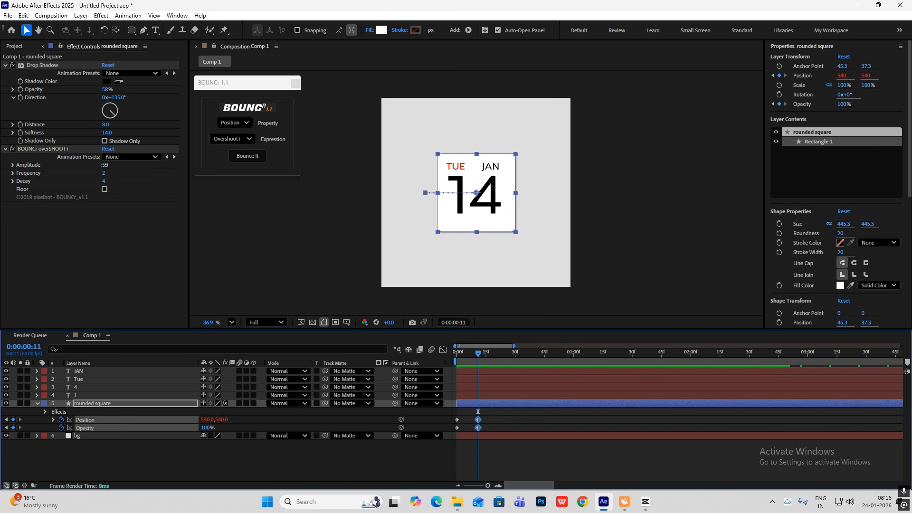
left_click_drag(105, 165, 89, 170)
key("Home")
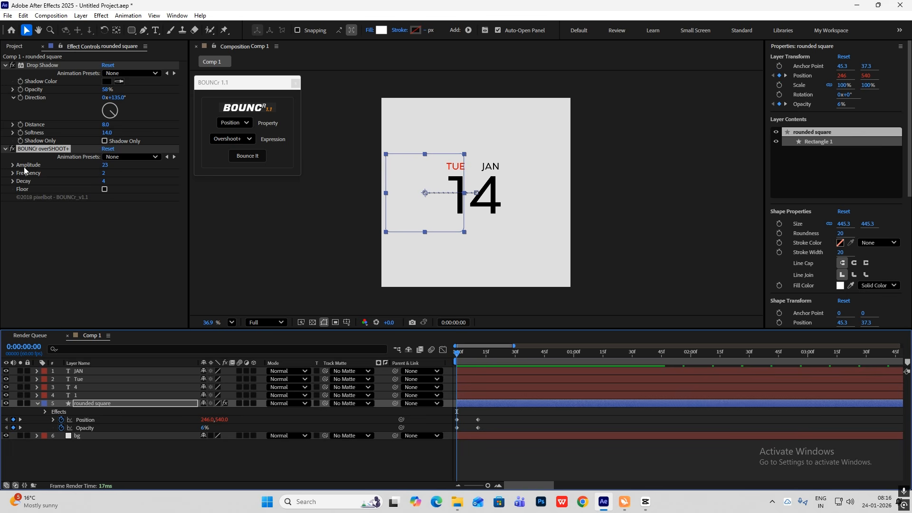
key("space")
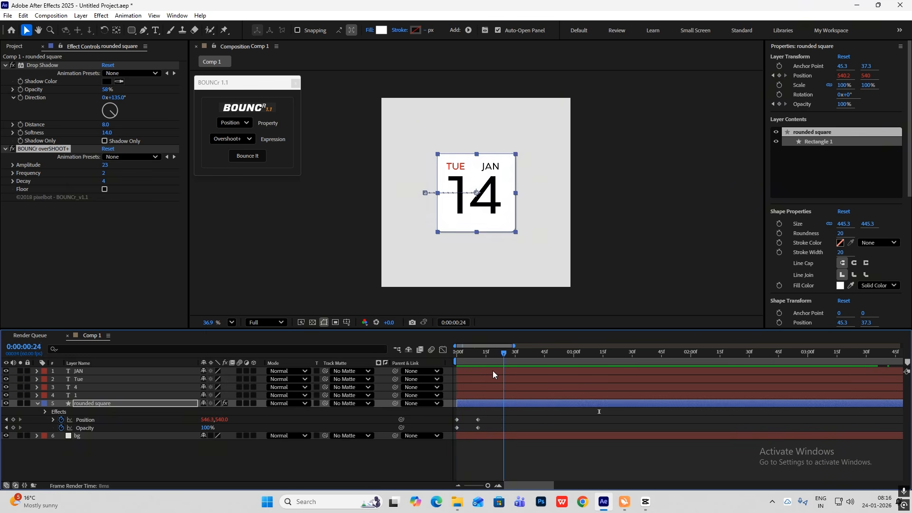
Ease the rounded square's two opacity keyframes, shape their curve in the graph editor and preview the animation
left_click_drag(487, 427, 412, 438)
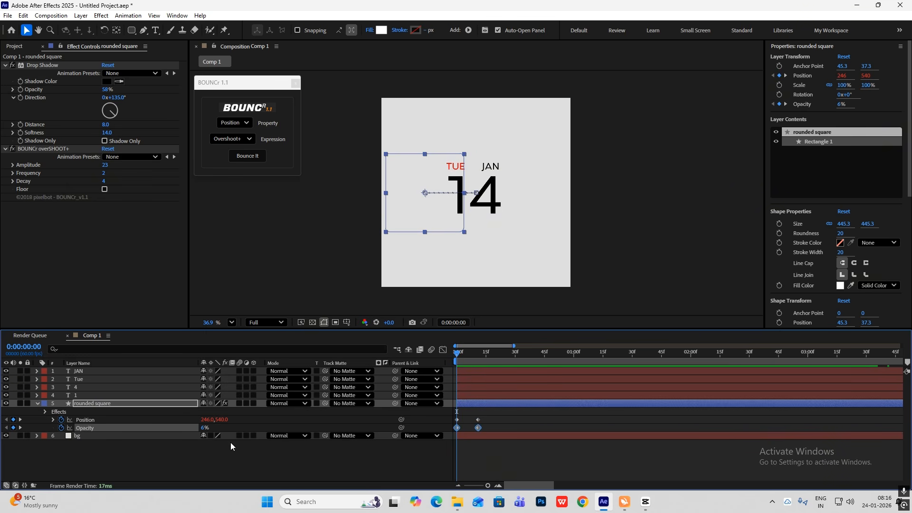
left_click(443, 349)
left_click_drag(520, 430, 496, 465)
scroll(475, 463, "up", 2)
left_click(442, 349)
key("space")
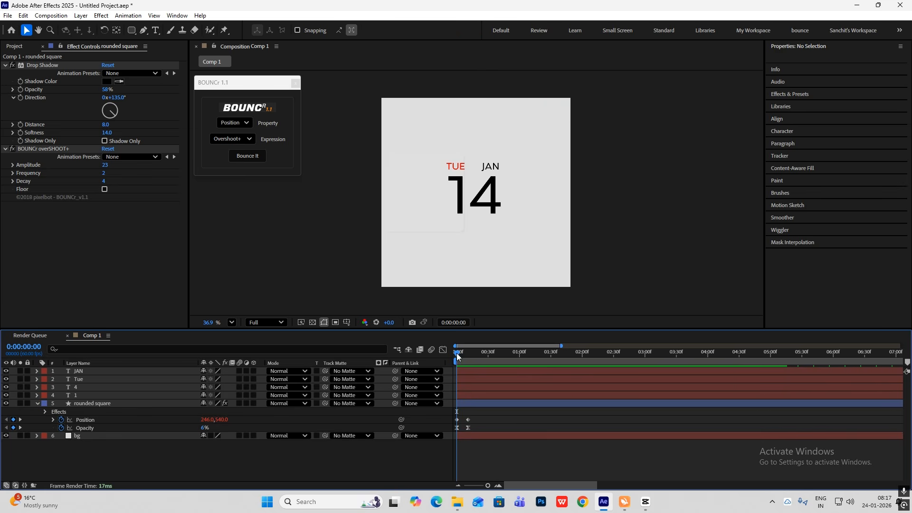
Add position keyframes of 422, 553.4 and opacity keyframes of 100% to text layer 1 at frames 11 and 24
left_click_drag(457, 357, 468, 359)
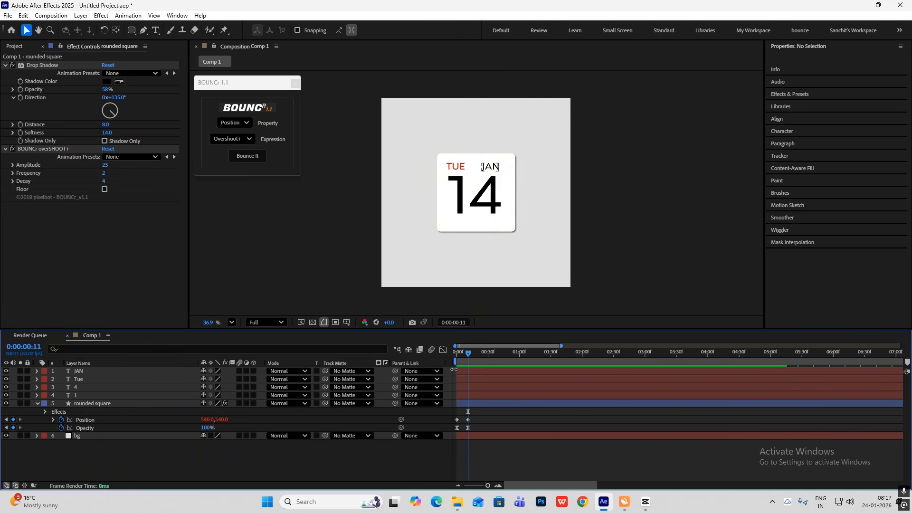
left_click(35, 407)
left_click(85, 395)
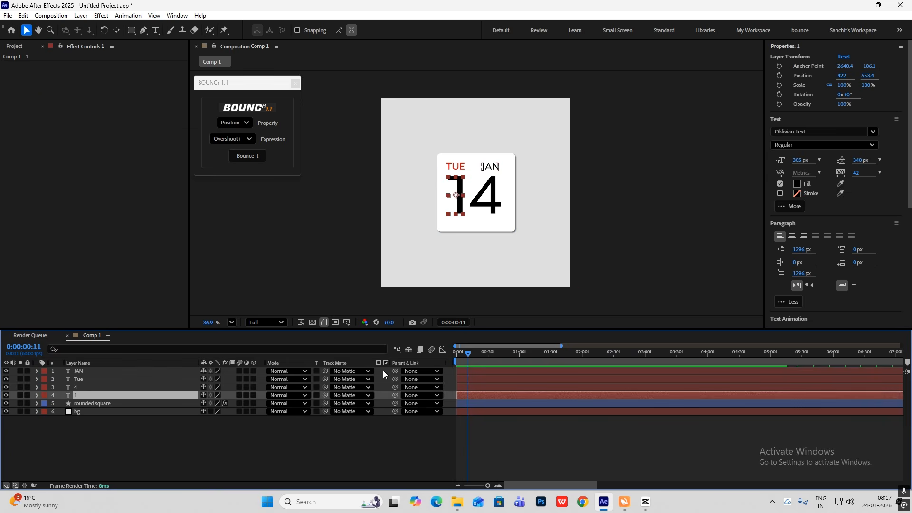
key("alt+shift+p")
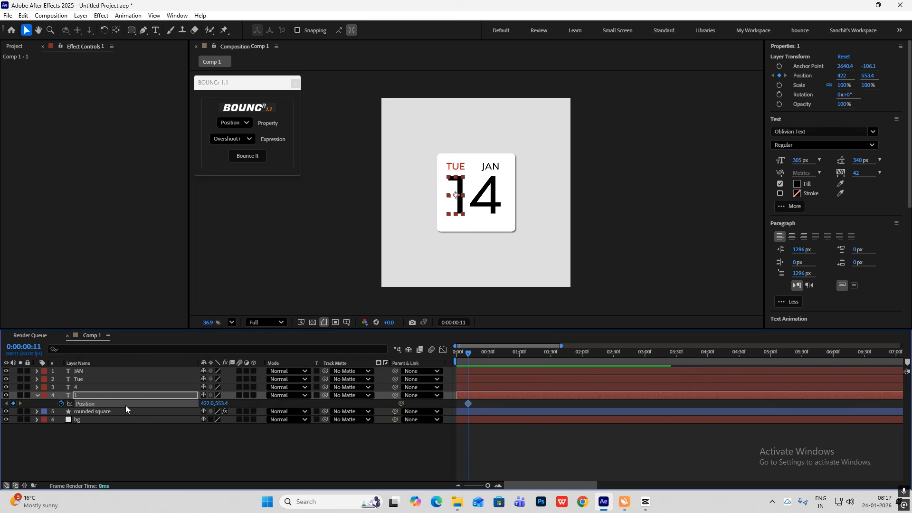
key("shift+t")
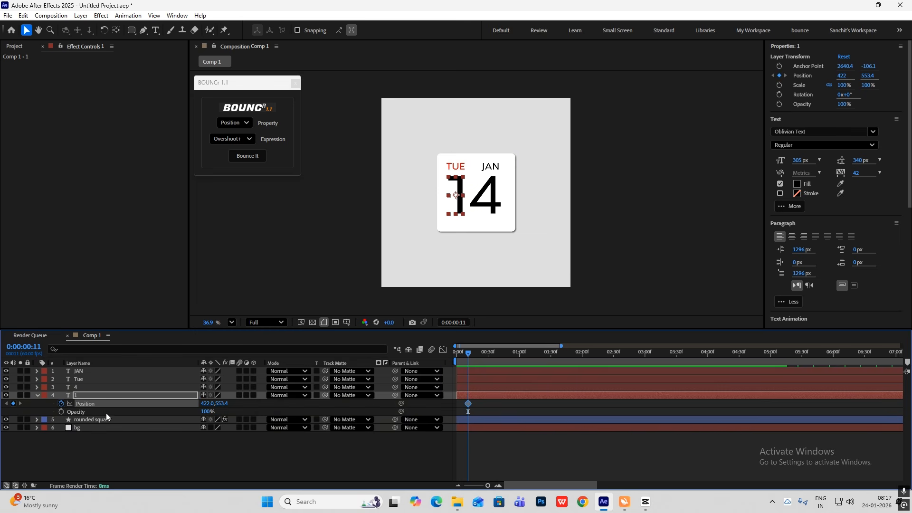
left_click(61, 411)
left_click_drag(469, 354, 482, 357)
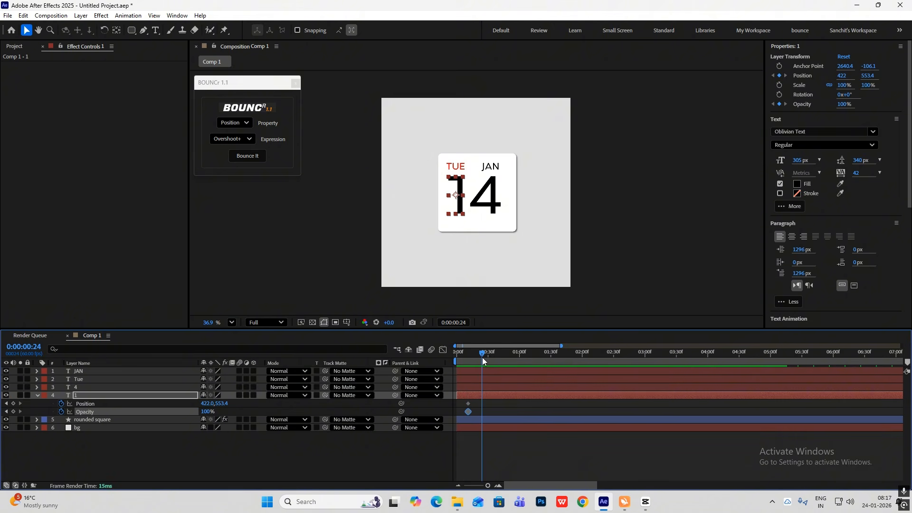
left_click(13, 411)
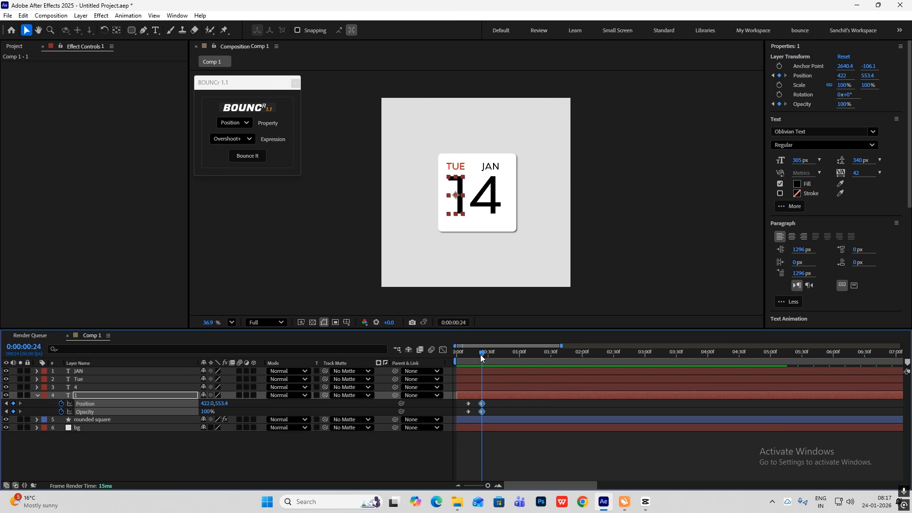
At frame 11, move the digit 1 down and left off the card to about 199.8, 889.3 and set its opacity to 0%
left_click_drag(480, 354, 468, 359)
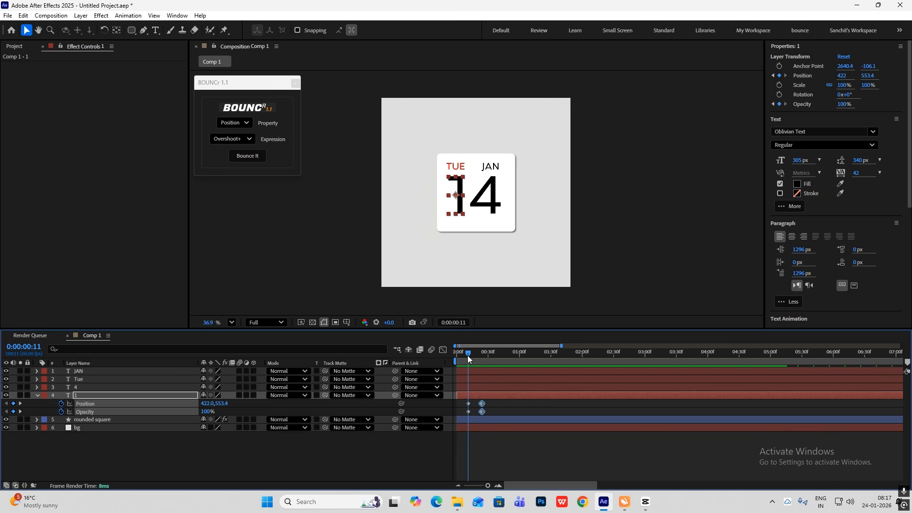
left_click(128, 478)
left_click(454, 199)
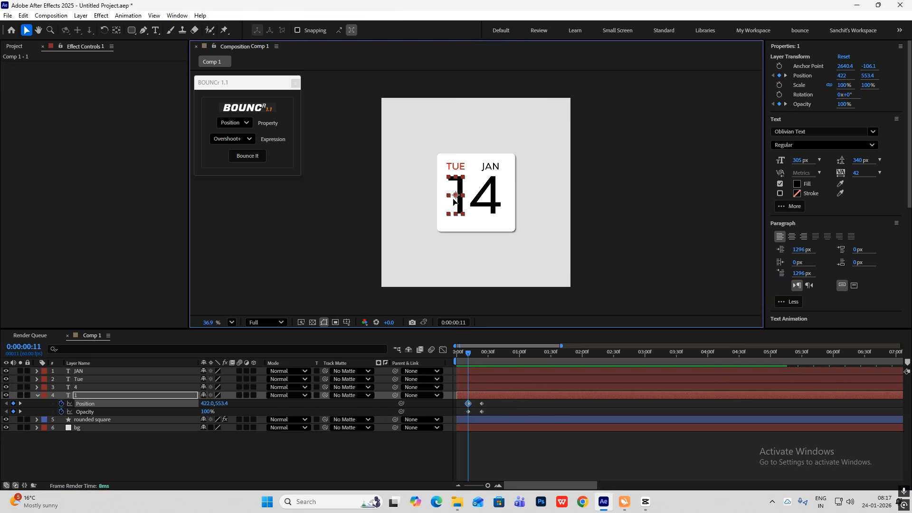
left_click_drag(454, 199, 418, 256)
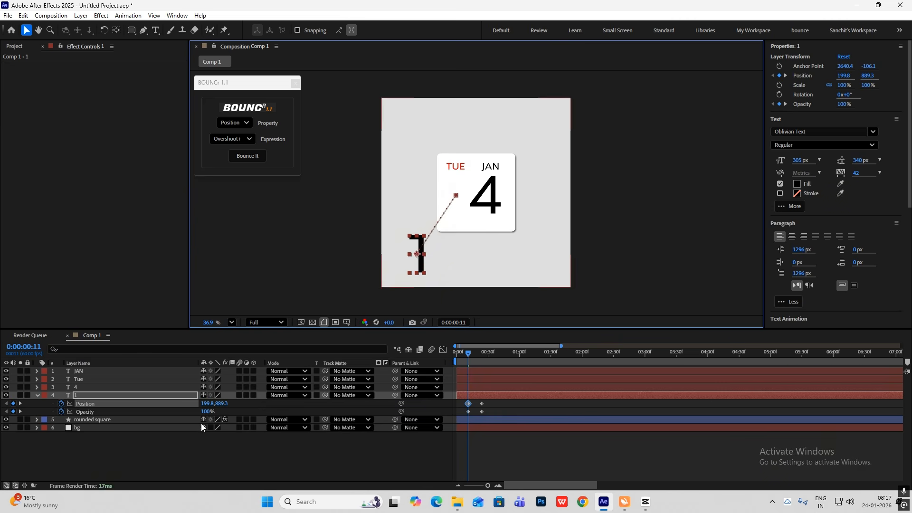
left_click_drag(206, 412, 45, 440)
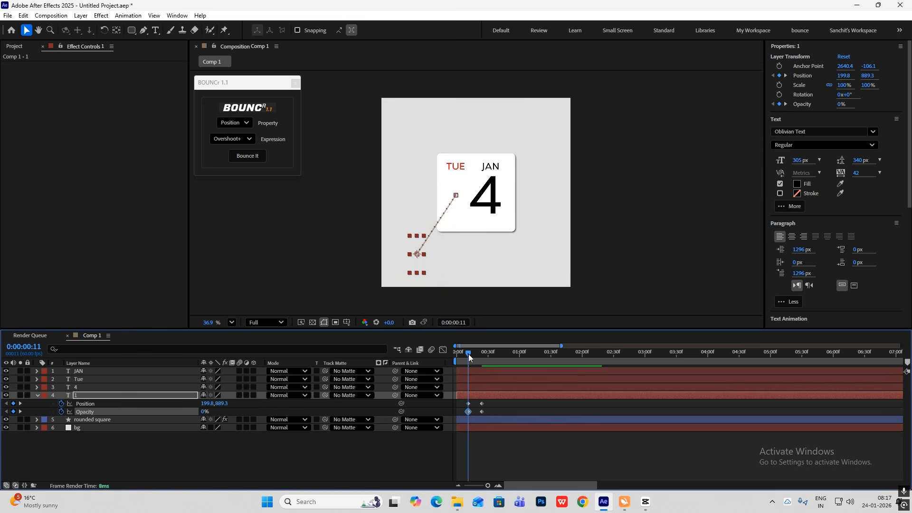
Move the digit 1's starting position and opacity keyframes to frame 1 and scrub through its entrance to frame 24
mouse_move(468, 354)
left_mouse_down()
mouse_move(486, 357)
mouse_move(467, 361)
left_mouse_up()
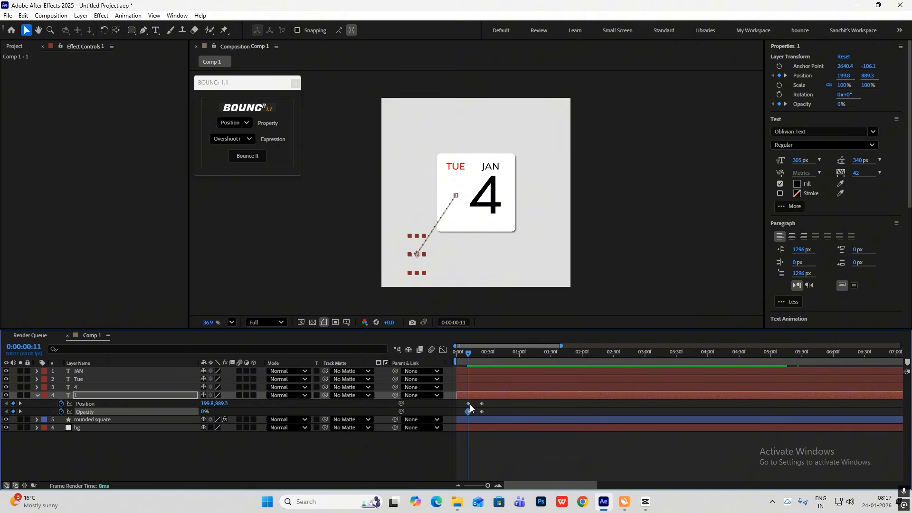
left_click_drag(468, 407, 457, 407)
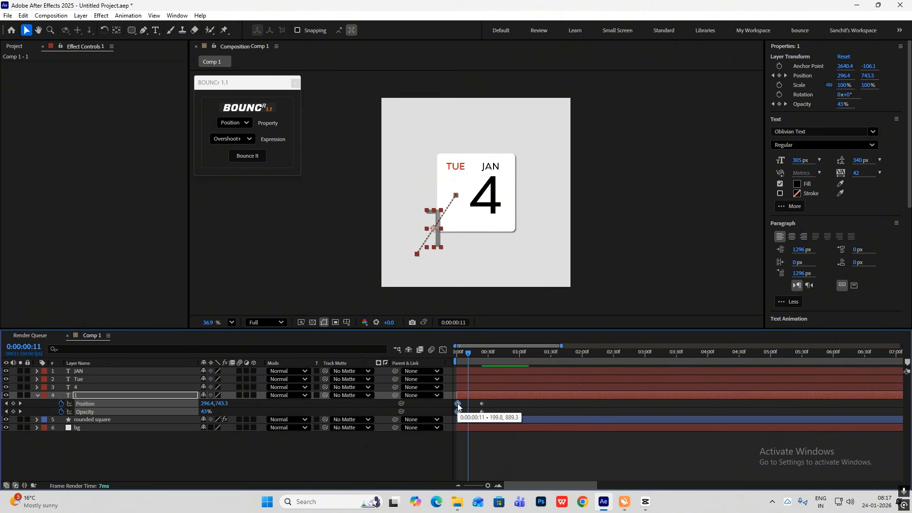
left_click(457, 357)
left_click_drag(458, 357, 482, 363)
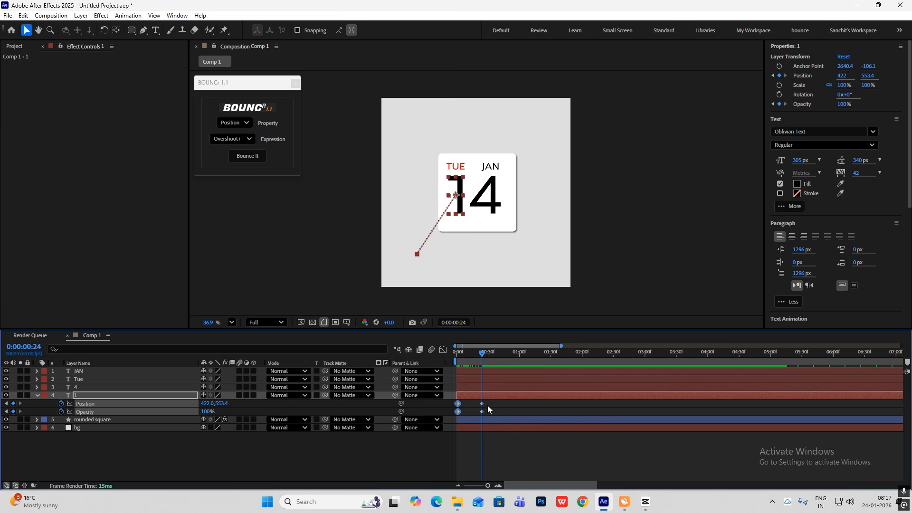
Apply the BOUNCr Overshoot+ expression to the digit 1's two position keyframes and preview the animation from the start
left_click_drag(489, 401, 449, 405)
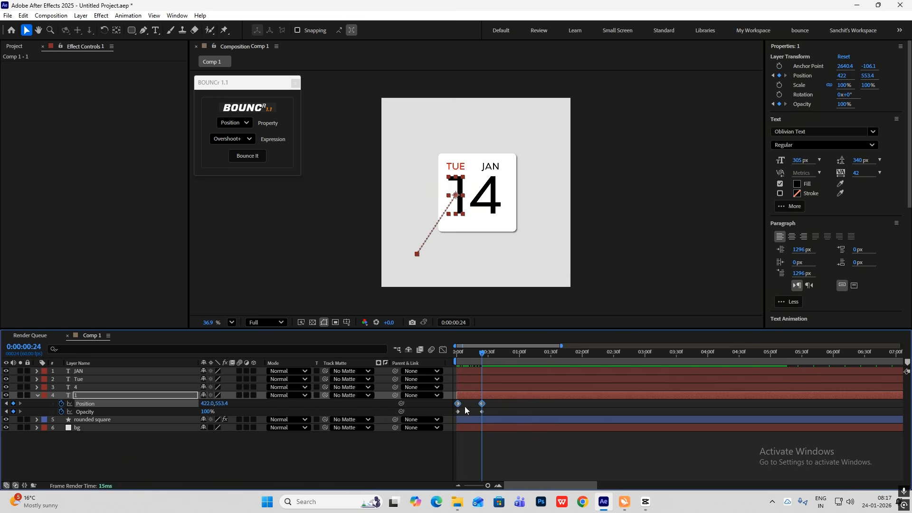
left_click(247, 156)
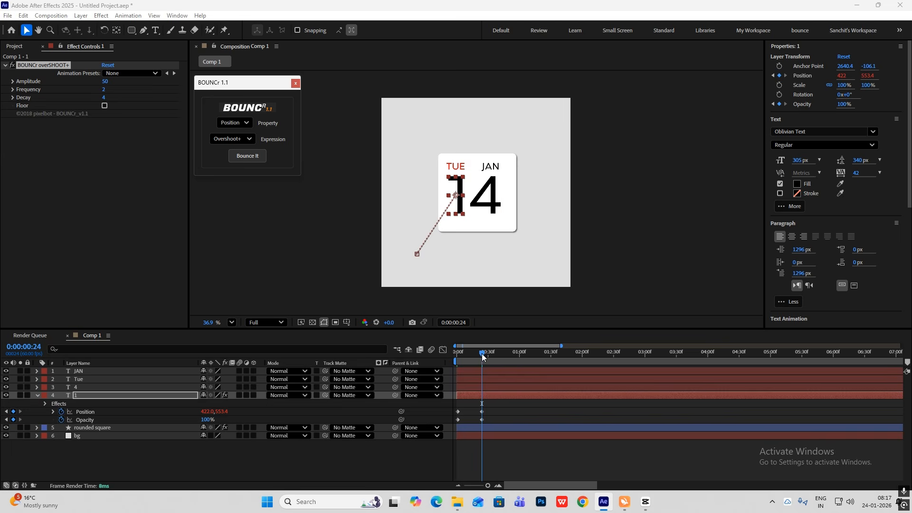
left_click_drag(481, 356, 426, 353)
key("space")
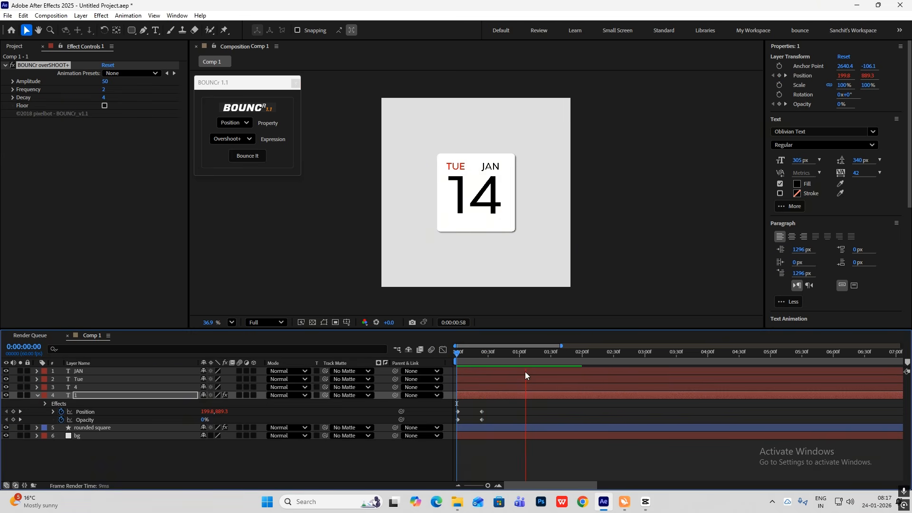
key("space")
Easy-ease the digit 1's two opacity keyframes, shape their curve in the graph editor and preview the animation
left_click_drag(490, 419, 436, 429)
key("F9")
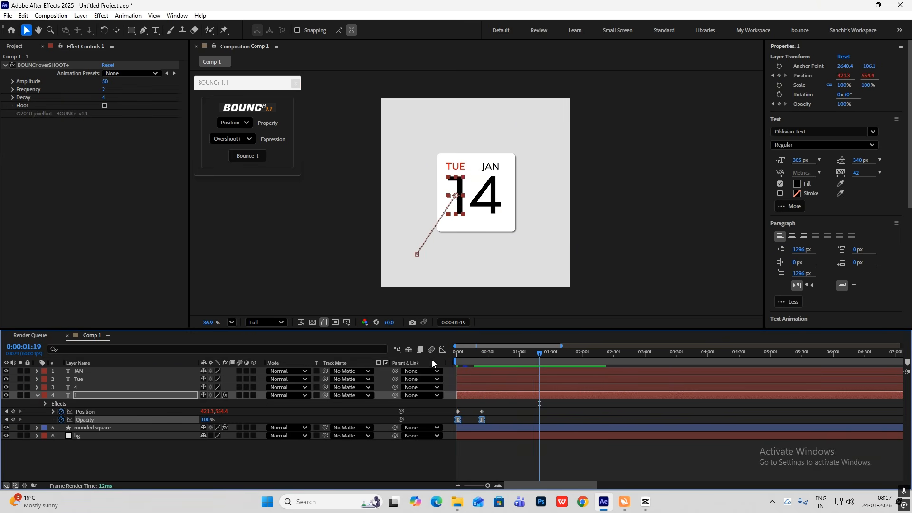
left_click(443, 350)
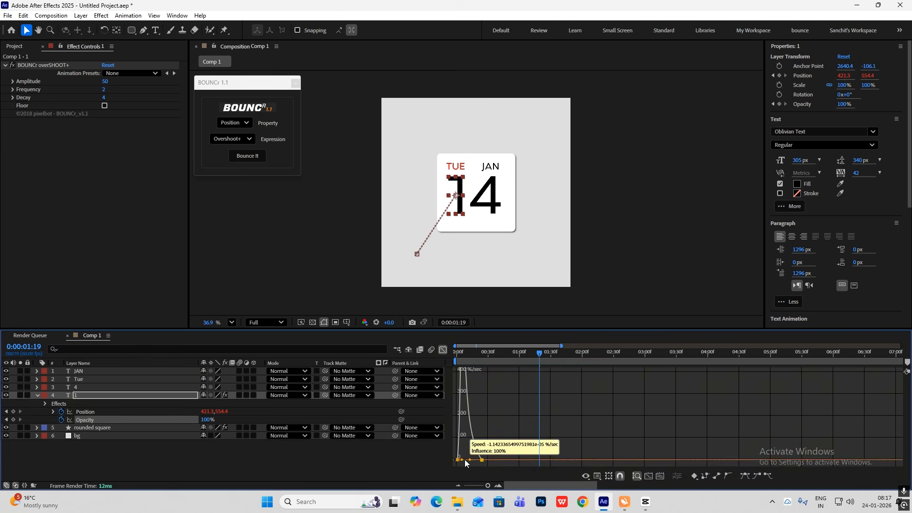
left_click(442, 349)
key("Home")
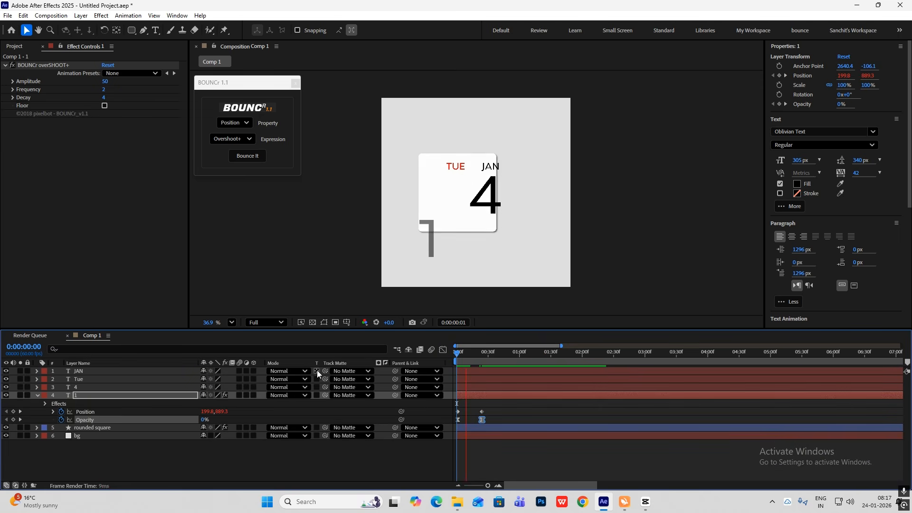
key("space")
key("space")
Reveal the rounded square's keyframes, align the digit 1's ending position and opacity keyframes with them at frame 11, and preview
left_click(491, 429)
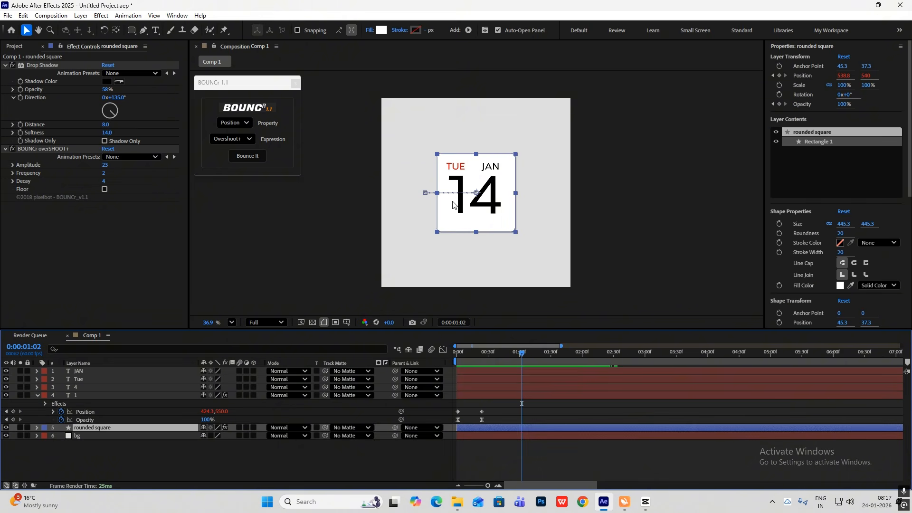
key("u")
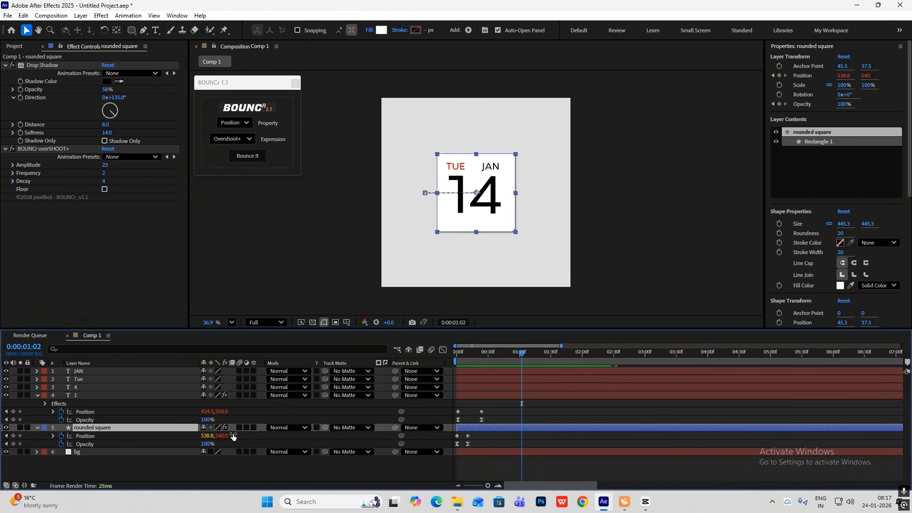
left_click_drag(495, 405, 469, 415)
left_click_drag(522, 353, 456, 354)
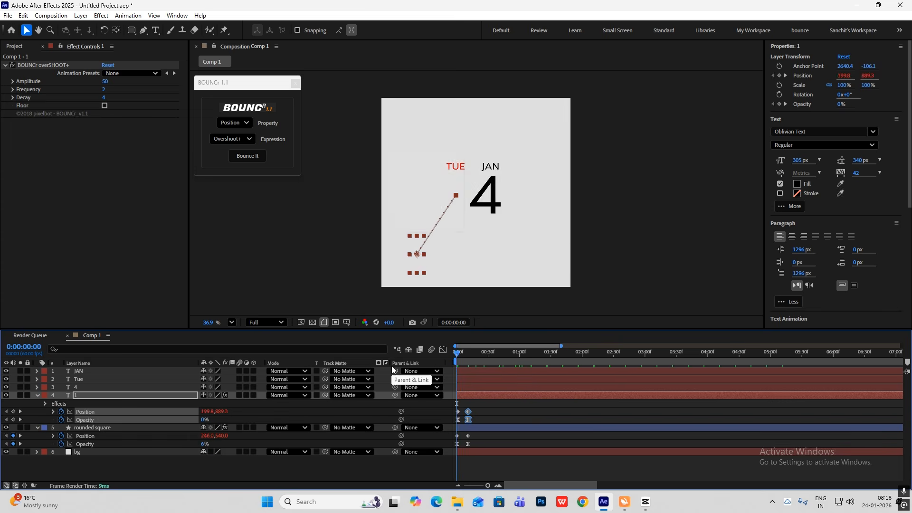
key("space")
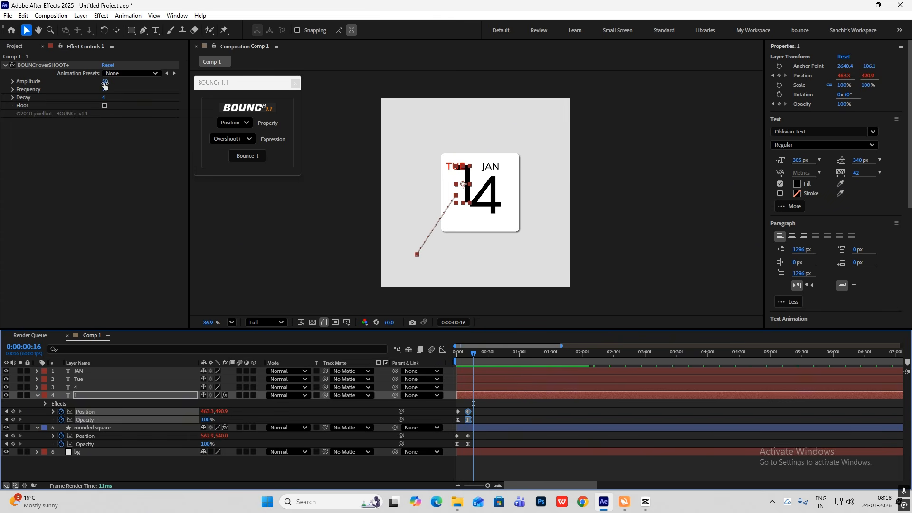
Try a BOUNCr overshoot amplitude of 9 on the digit 1 and preview the animation
left_click_drag(105, 83, 88, 90)
left_click_drag(469, 356, 407, 358)
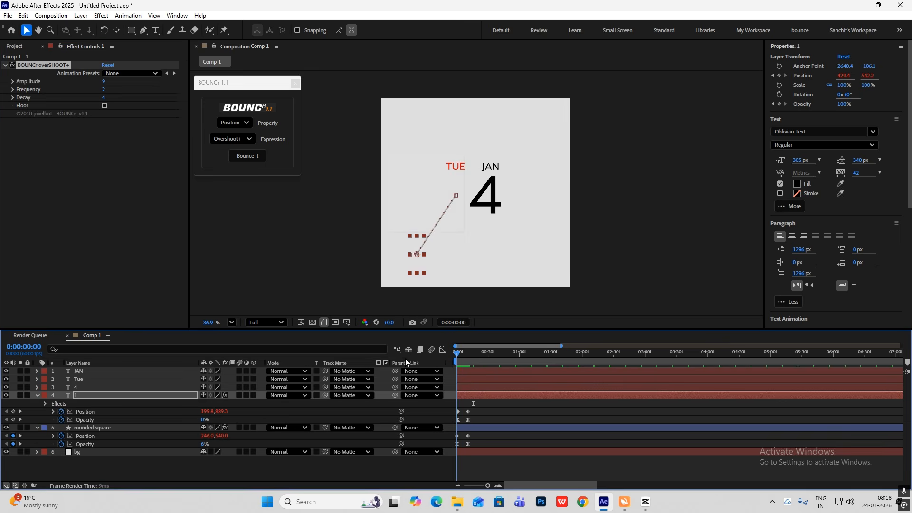
key("space")
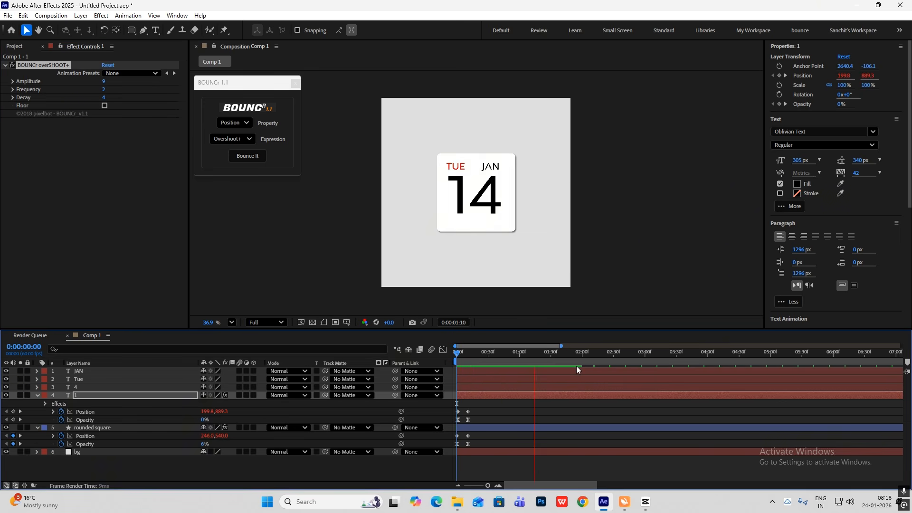
left_click(533, 355)
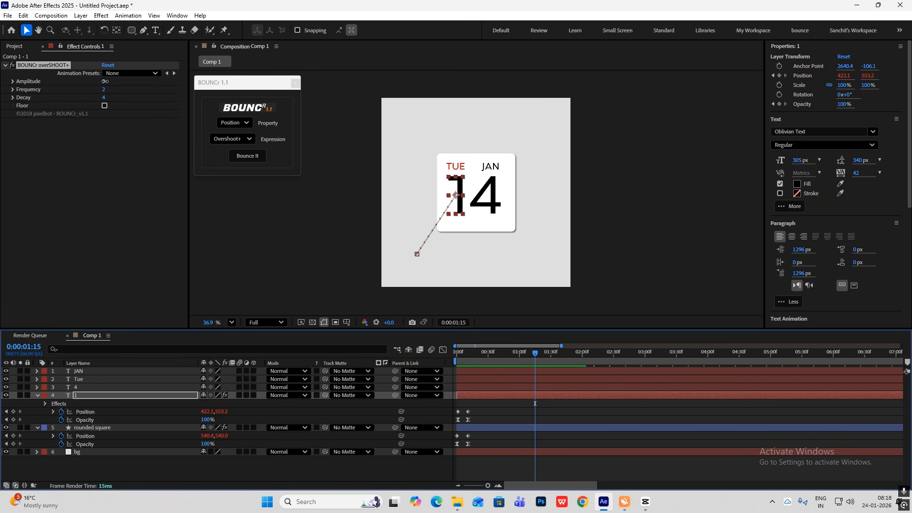
Set the digit 1's BOUNCr overshoot amplitude to 19 and preview the animation from the start
left_click_drag(105, 81, 110, 81)
left_click_drag(537, 356, 398, 354)
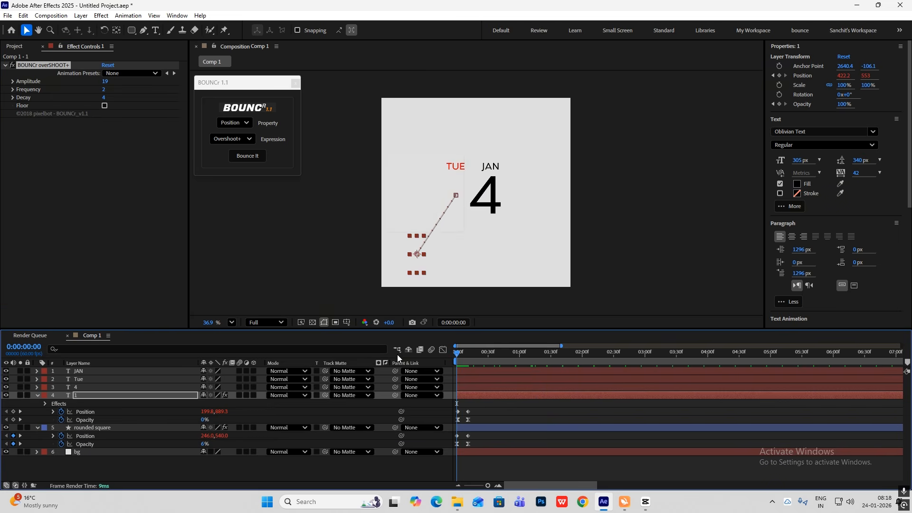
key("space")
key("space")
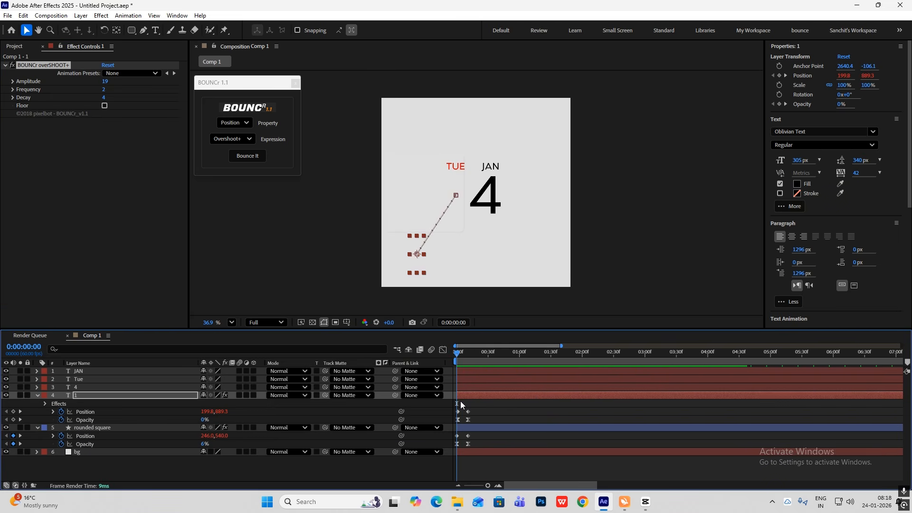
Copy the digit 1's position and opacity keyframes onto text layer 4 at frame 0
left_click_drag(482, 404, 443, 422)
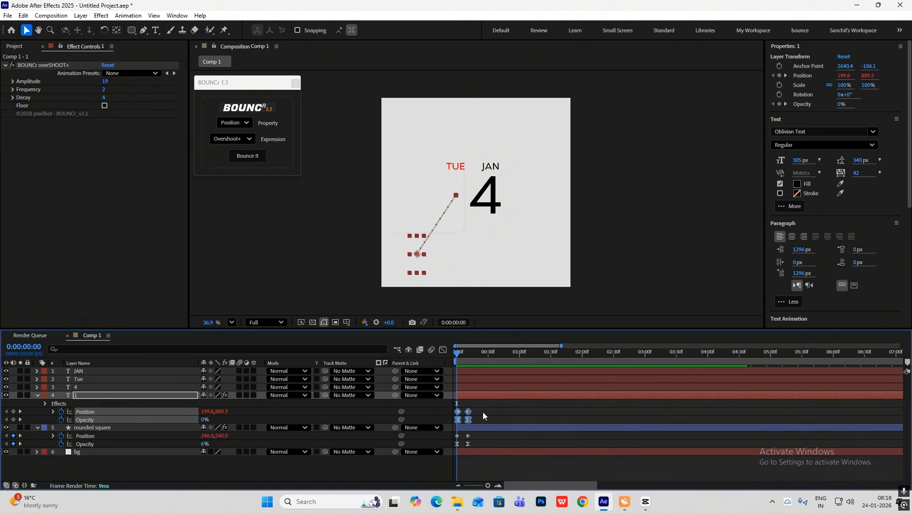
left_click(466, 387)
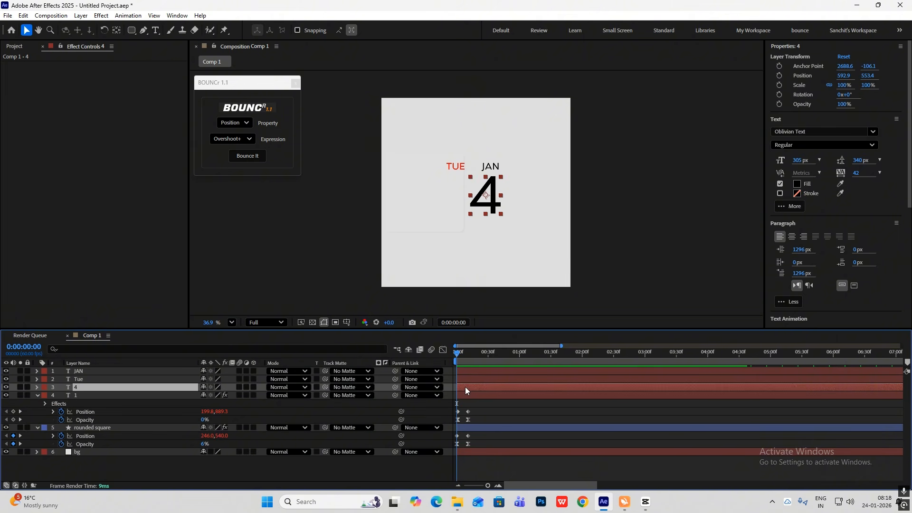
key("ctrl+v")
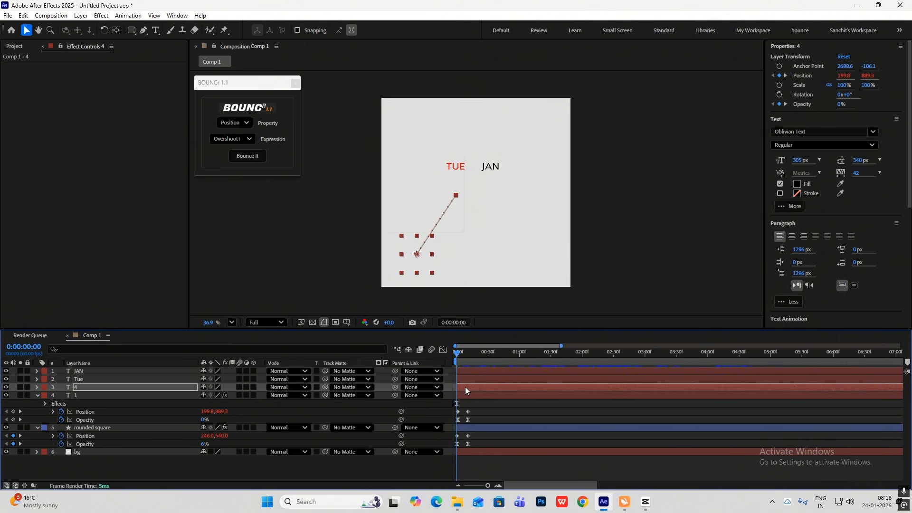
left_click(461, 417)
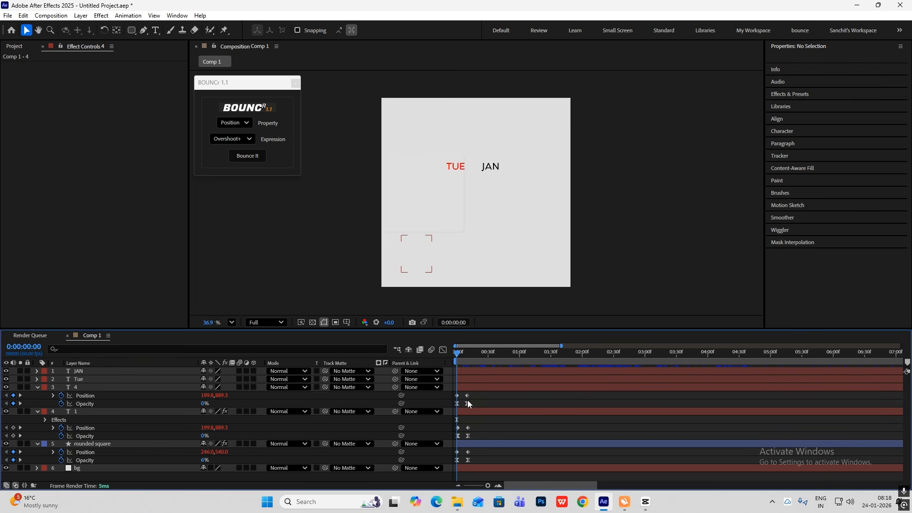
Reposition the digit 4's keyframes so it starts below the card at about 773.5, 887.7 and ends beside the 1 at about 603.5, 553.4
key("space")
left_click(467, 395)
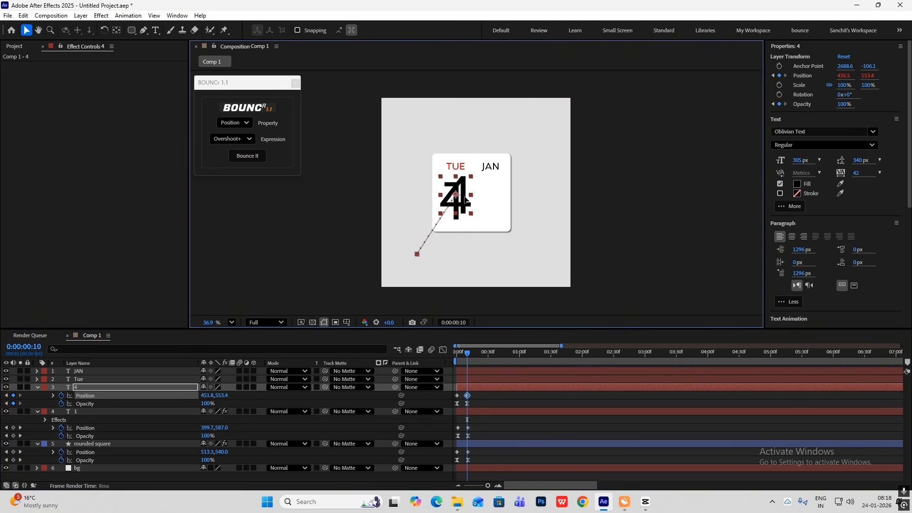
left_click_drag(457, 199, 489, 204)
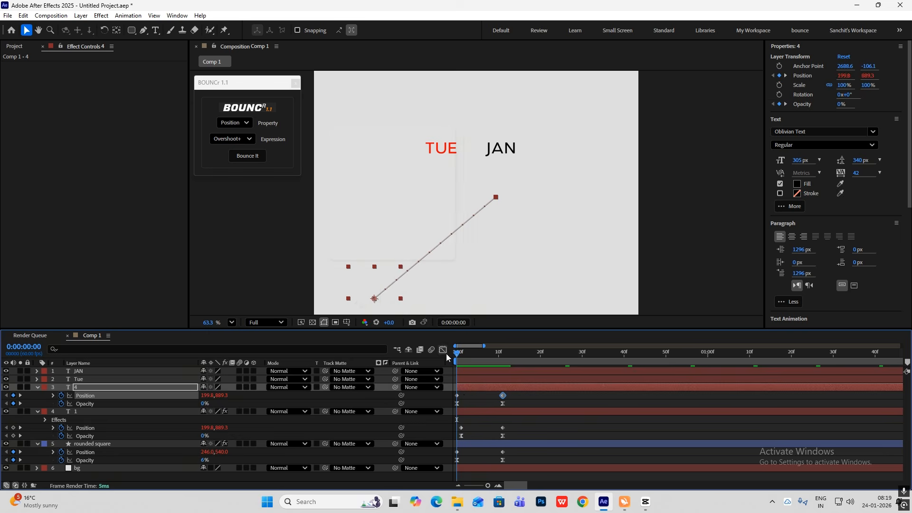
left_click(465, 398)
left_click(458, 395)
left_click_drag(374, 298, 546, 299)
Apply BOUNCr Overshoot+ to the digit 4's position keyframes with an amplitude of 19 and preview the animation
left_click_drag(458, 355, 502, 364)
left_click_drag(509, 399, 428, 403)
left_click(247, 156)
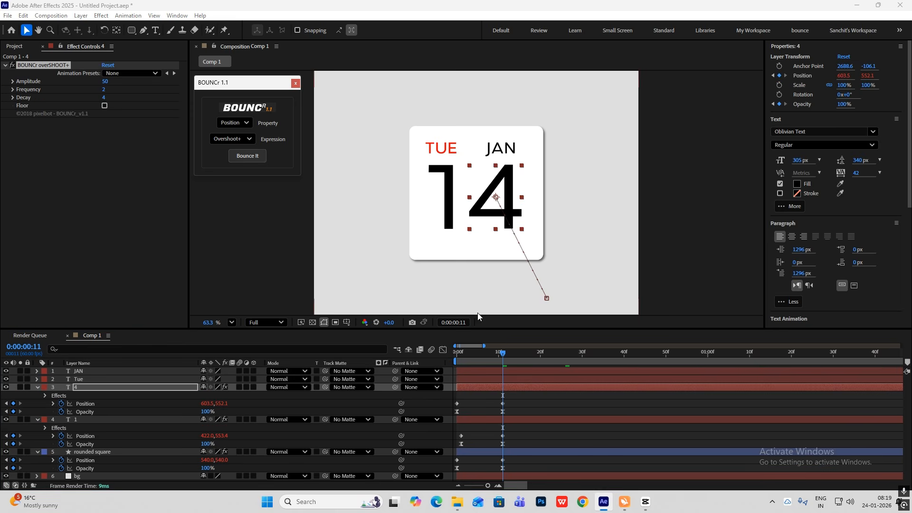
left_click(107, 82)
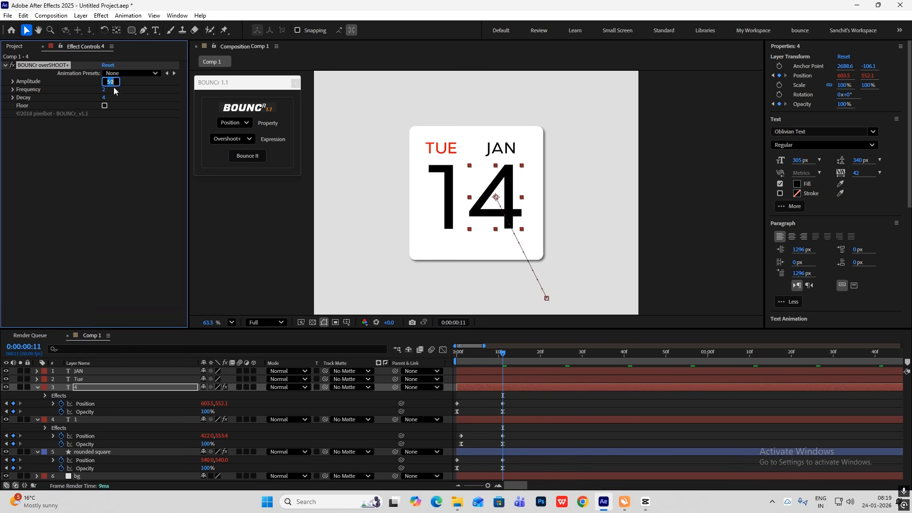
type("19")
left_click(140, 165)
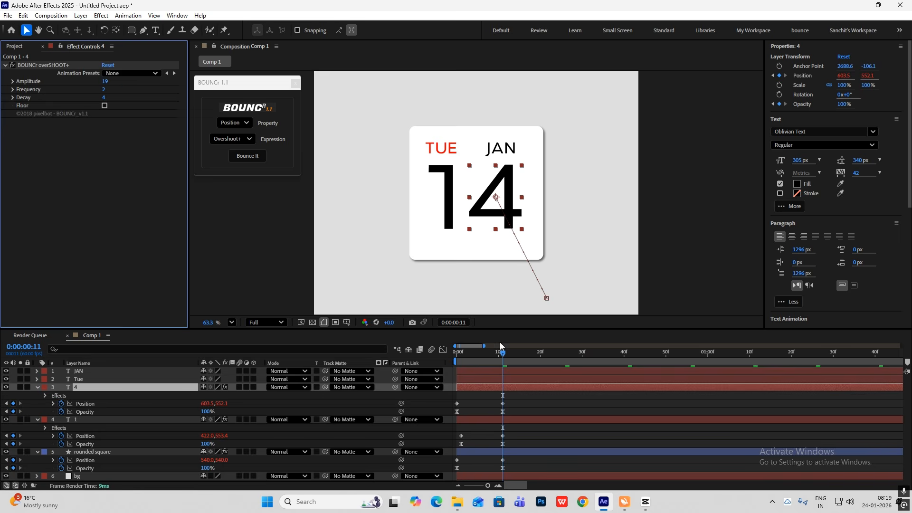
key("space")
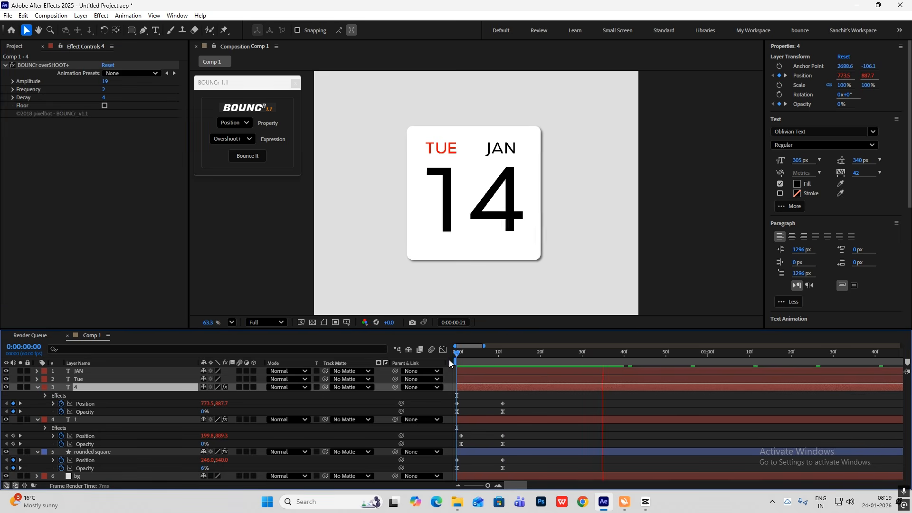
Collapse the properties of the digit and rounded square layers and apply BOUNCr Overshoot+ to the Tue text layer's position
left_click(38, 387)
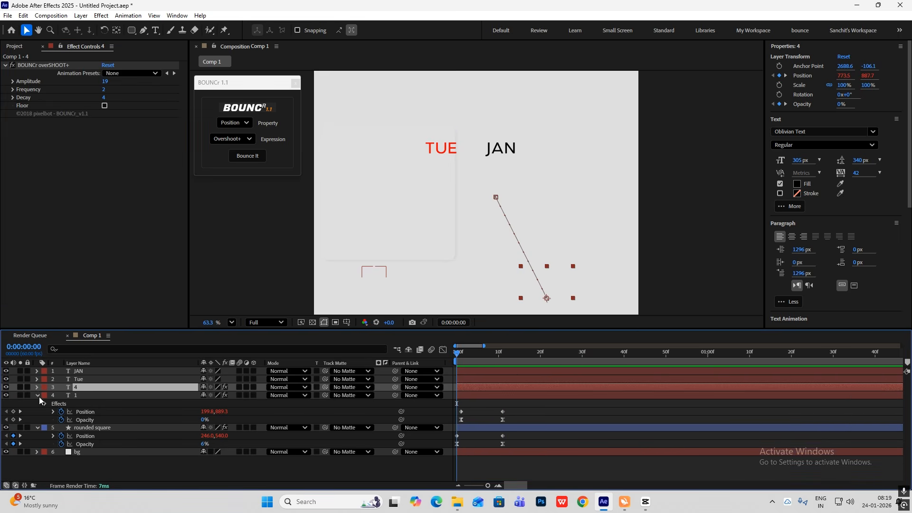
left_click(38, 395)
left_click(38, 403)
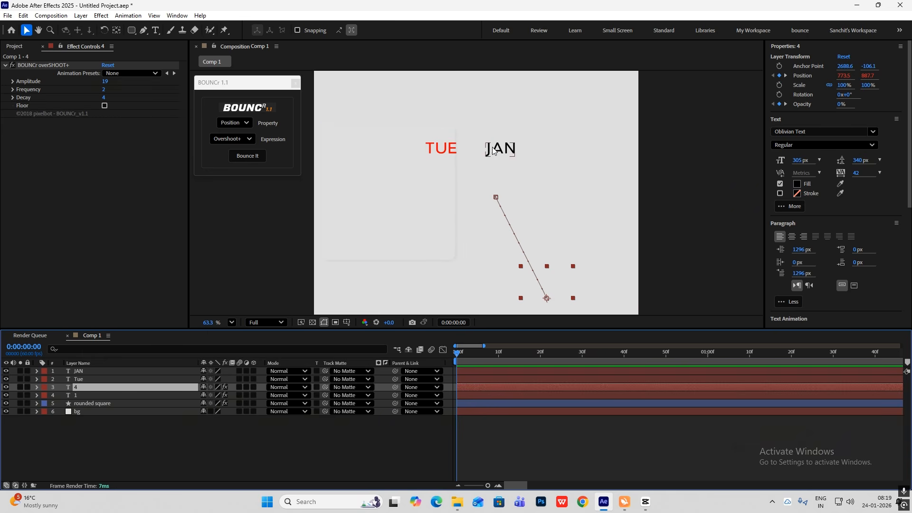
left_click(103, 380)
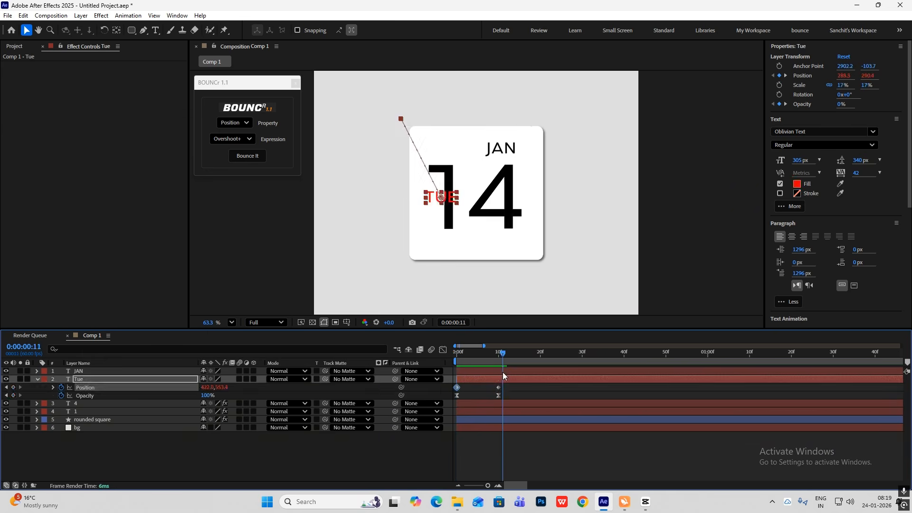
left_click(248, 156)
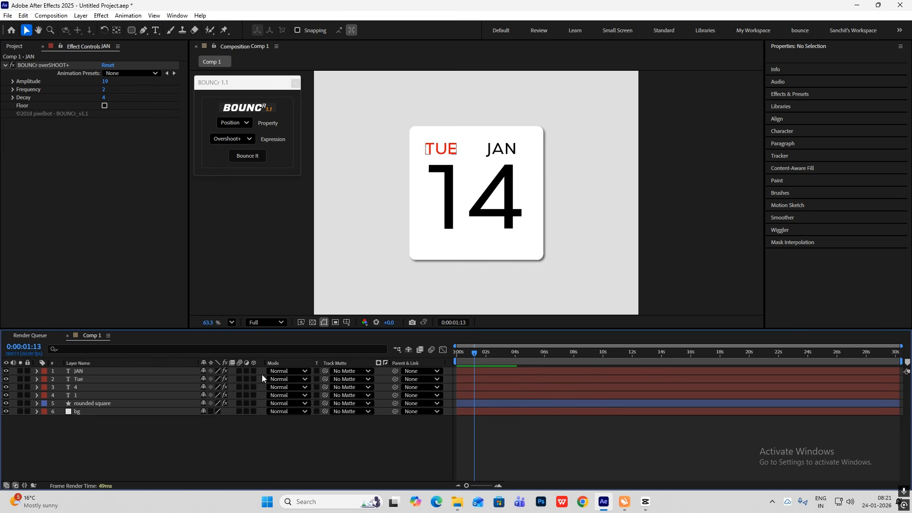
Set the rounded square as track matte for the JAN, Tue, 4 and 1 layers, turn its visibility back on and scrub the animation
left_click(118, 372)
left_click(86, 395, "shift")
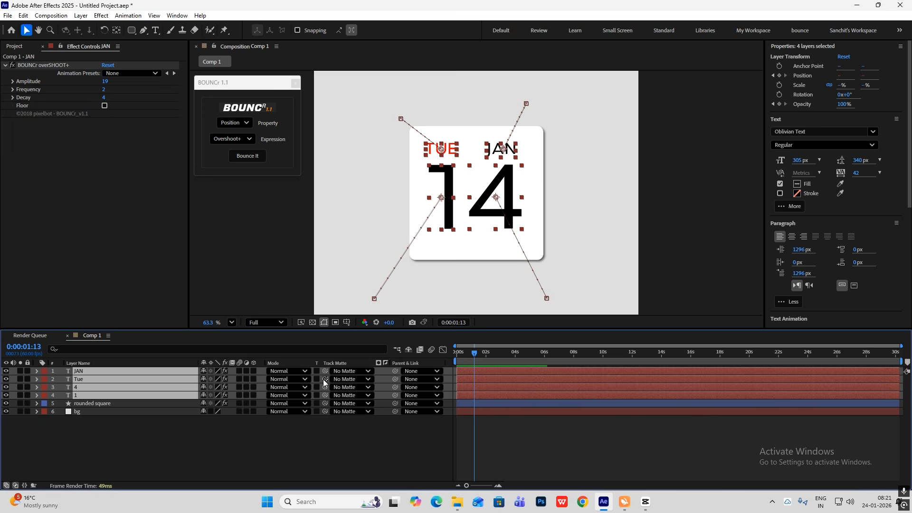
left_click_drag(325, 378, 103, 405)
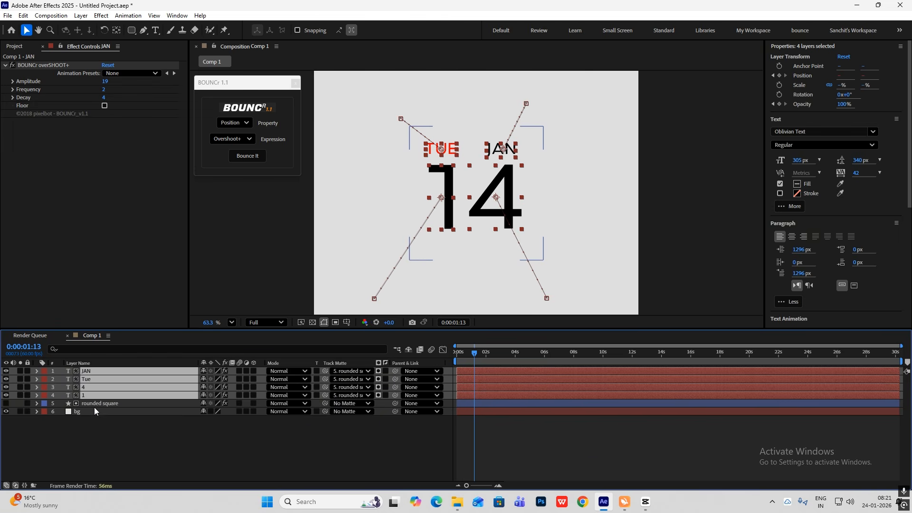
left_click(7, 403)
left_click(350, 464)
left_click_drag(473, 354, 462, 357)
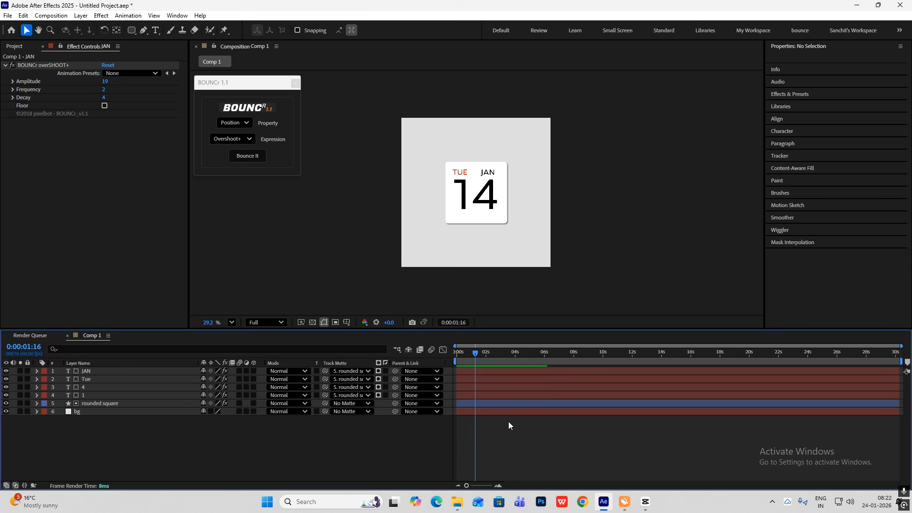
Switch to CapCut to examine how the hand cursor enters in the reference clip, then return to After Effects
left_click(645, 502)
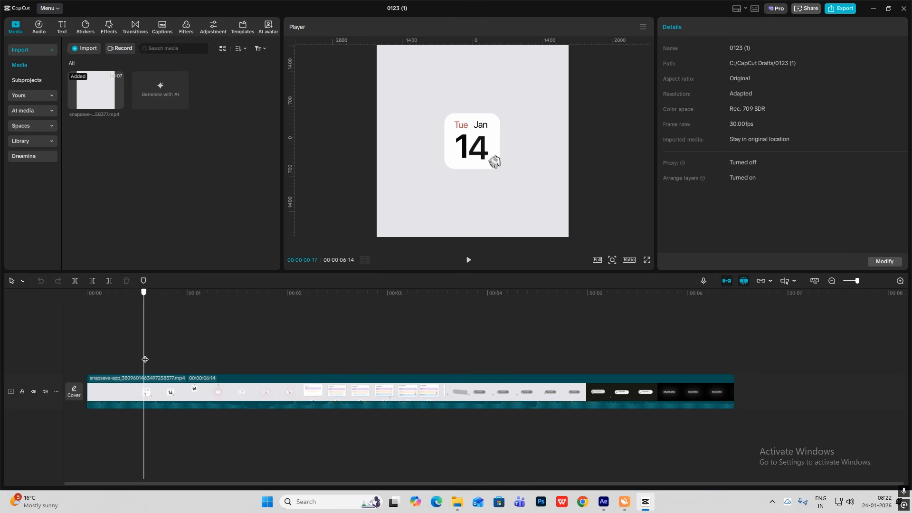
left_click_drag(145, 360, 123, 364)
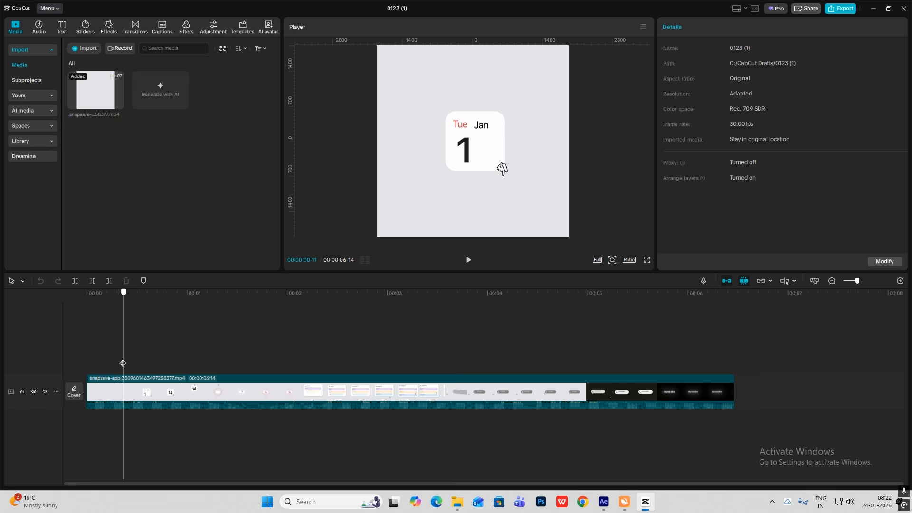
left_click(645, 502)
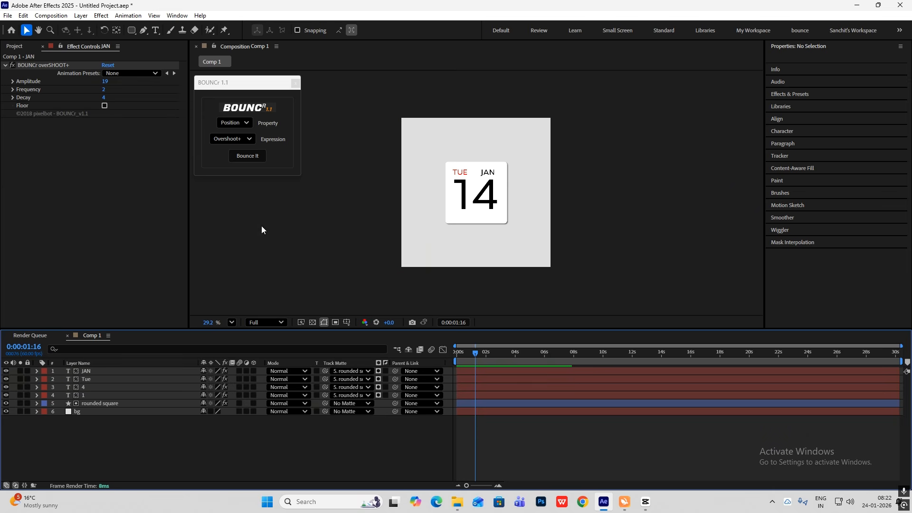
left_click_drag(239, 86, 238, 85)
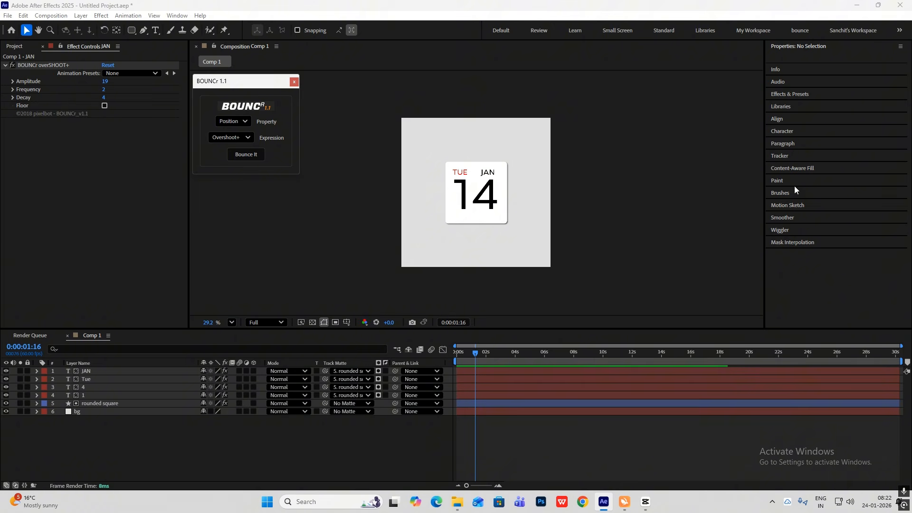
Add the Free Cursor Set - Xbolt studio user preset to the composition as a new shape layer
left_click(801, 92)
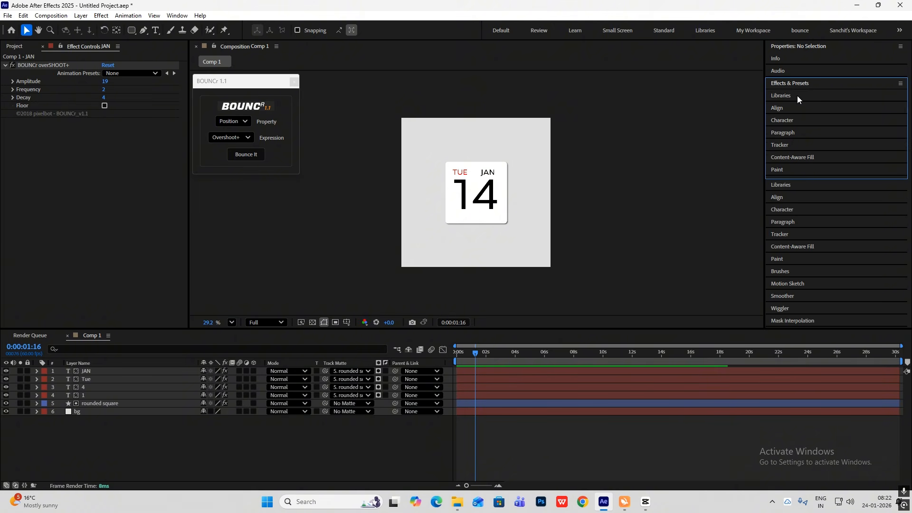
left_click(769, 105)
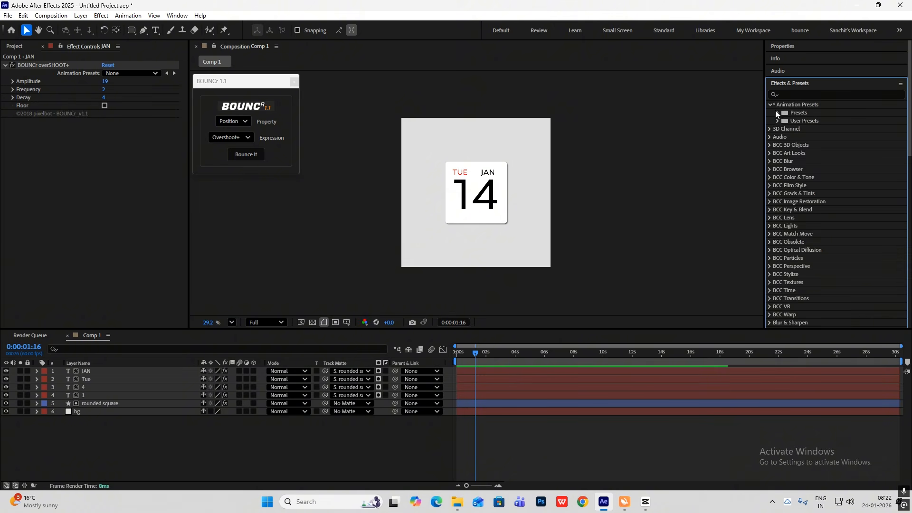
left_click(777, 121)
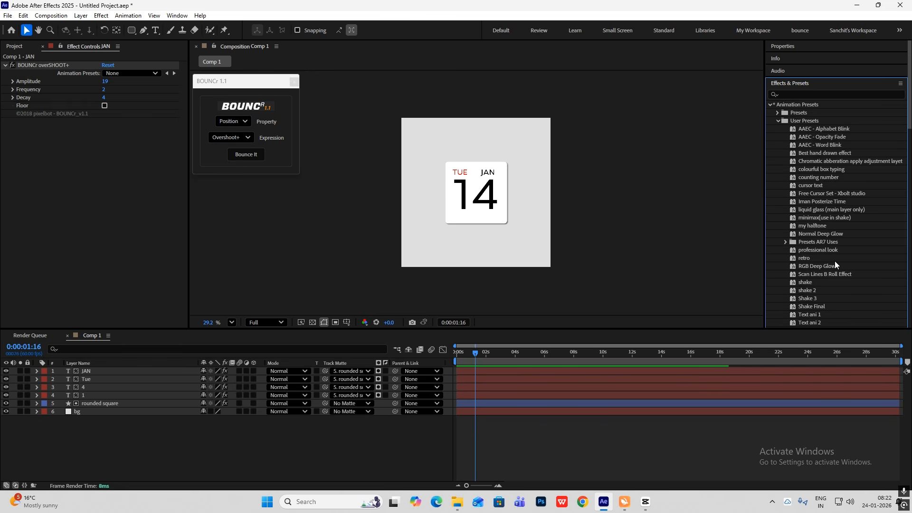
double_click(835, 192)
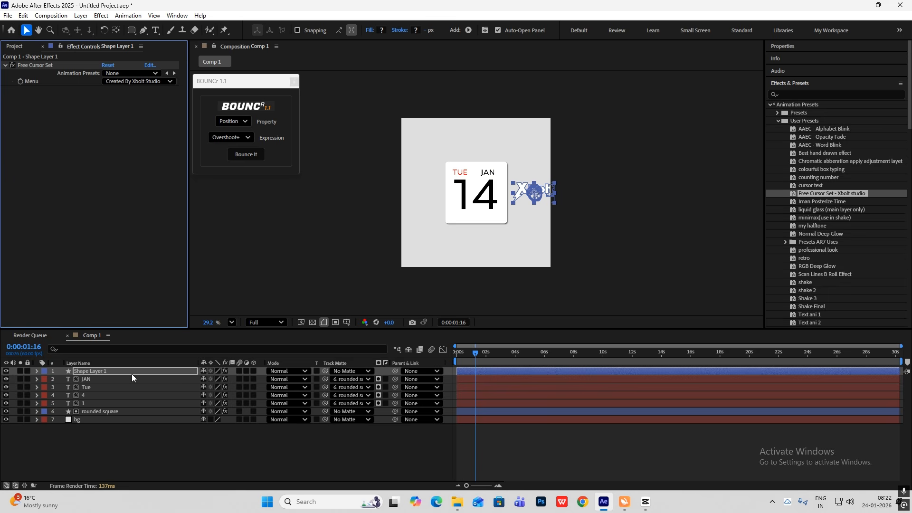
Rename the new shape layer to cursor and give it an orange label
left_click(101, 372)
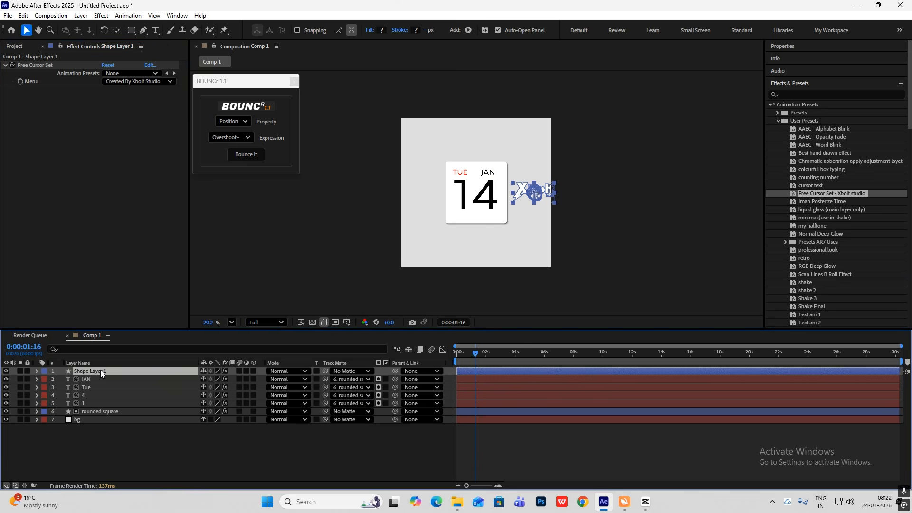
key("Return")
type("curs")
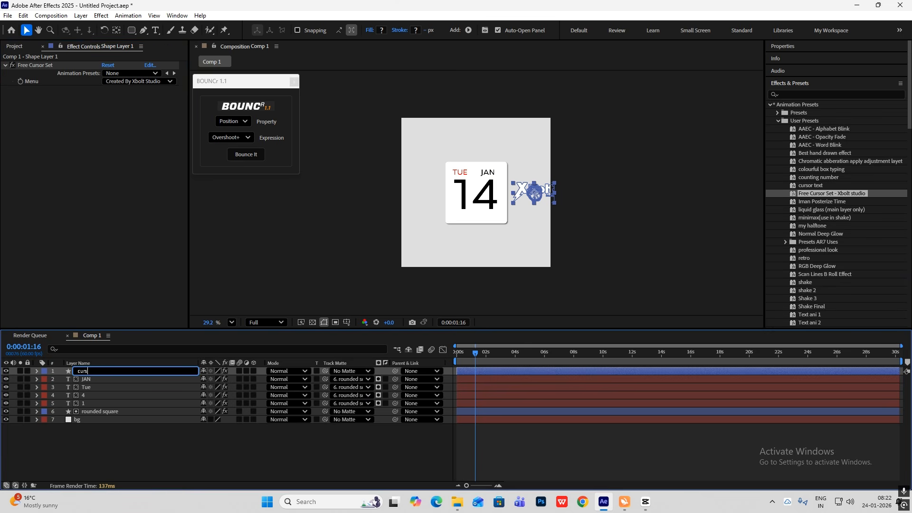
type("or")
key("Return")
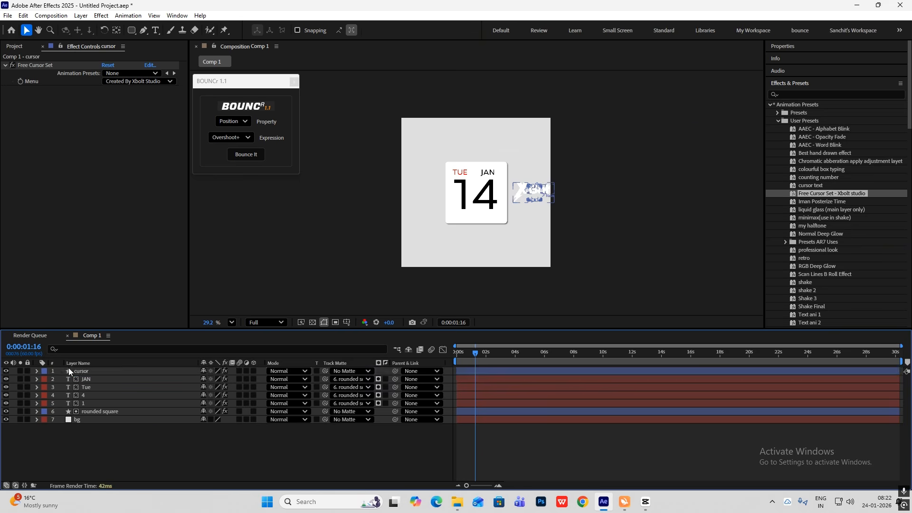
left_click(44, 370)
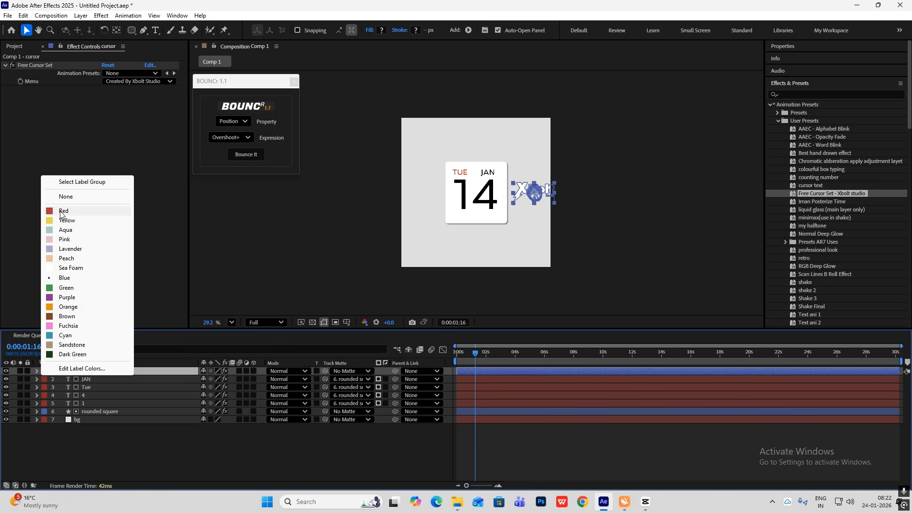
left_click(67, 306)
left_click(179, 441)
Switch the cursor type to Hand Cursor and scale the layer to 49%
left_click(137, 81)
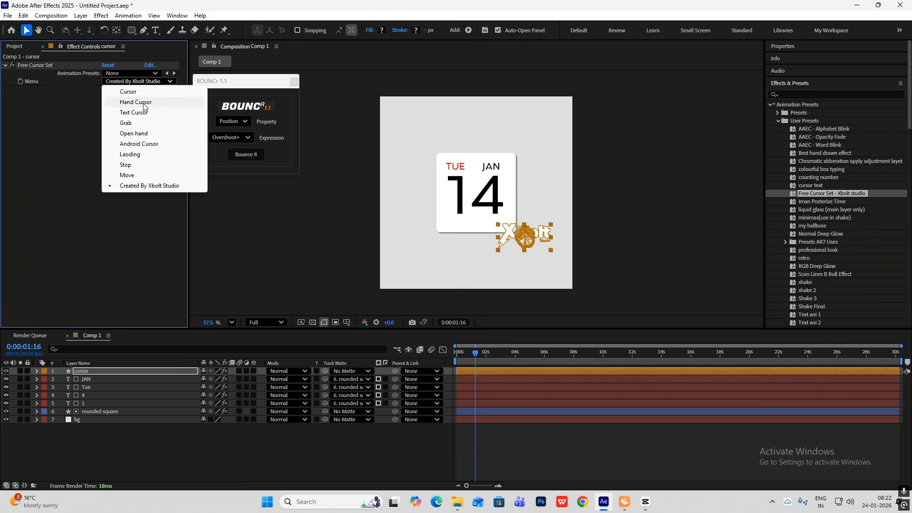
left_click(135, 102)
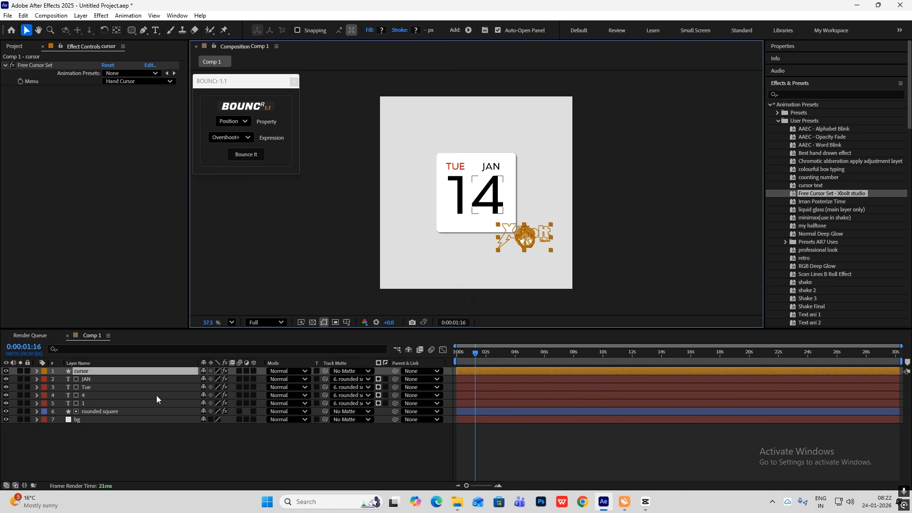
key("s")
left_click_drag(224, 379, 208, 380)
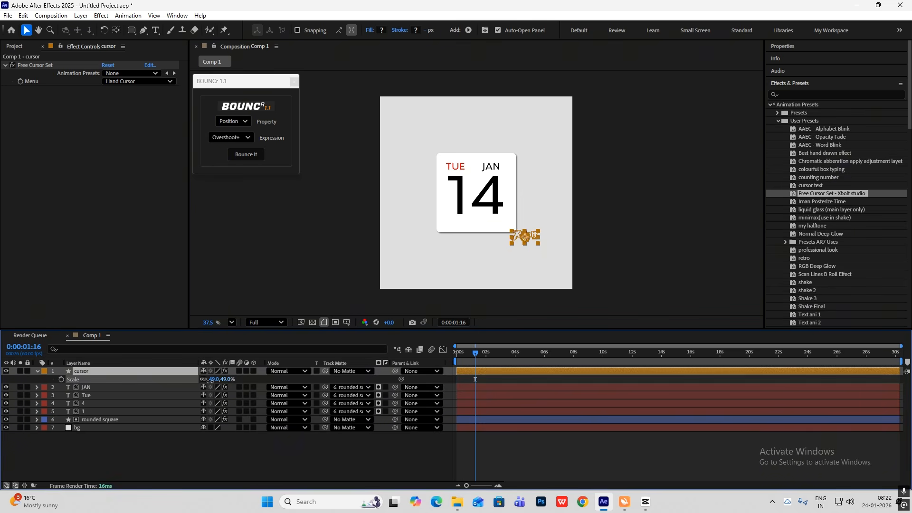
left_click(561, 257)
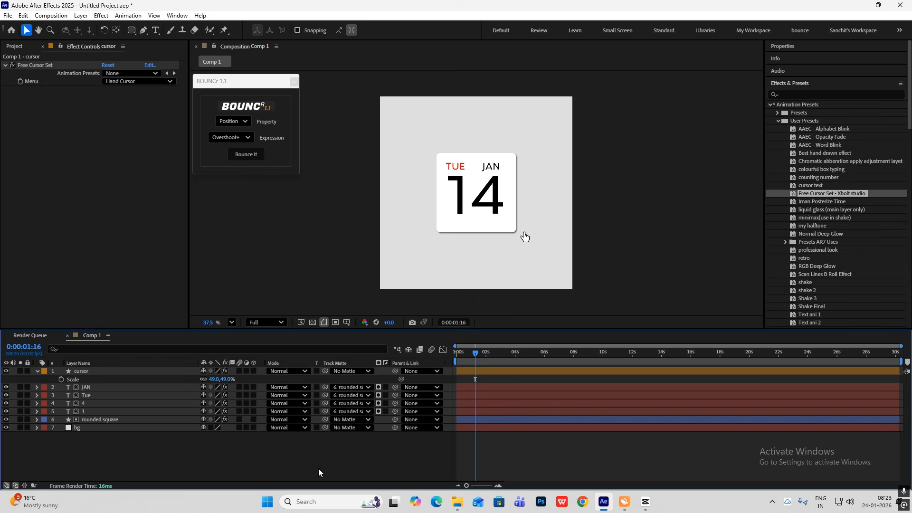
left_click(38, 372)
Move the hand cursor onto the card's lower-right corner at about 725.3, 769.3 and keyframe its position at 0:00 and 1:12
left_click(95, 373)
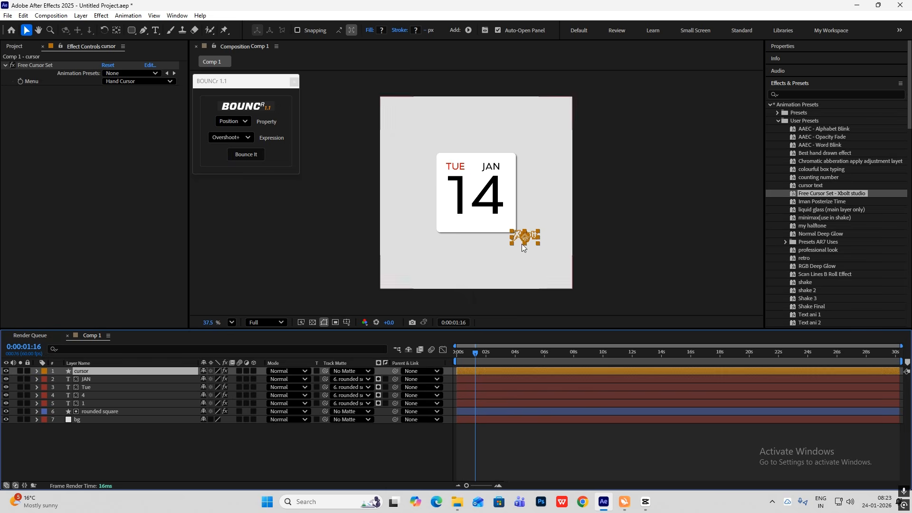
left_click(414, 431)
left_click_drag(524, 236, 511, 237)
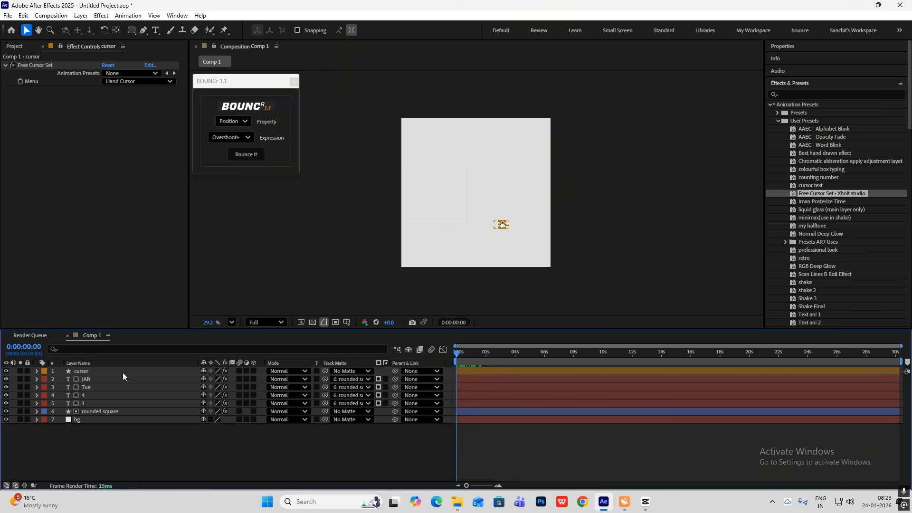
left_click(123, 373)
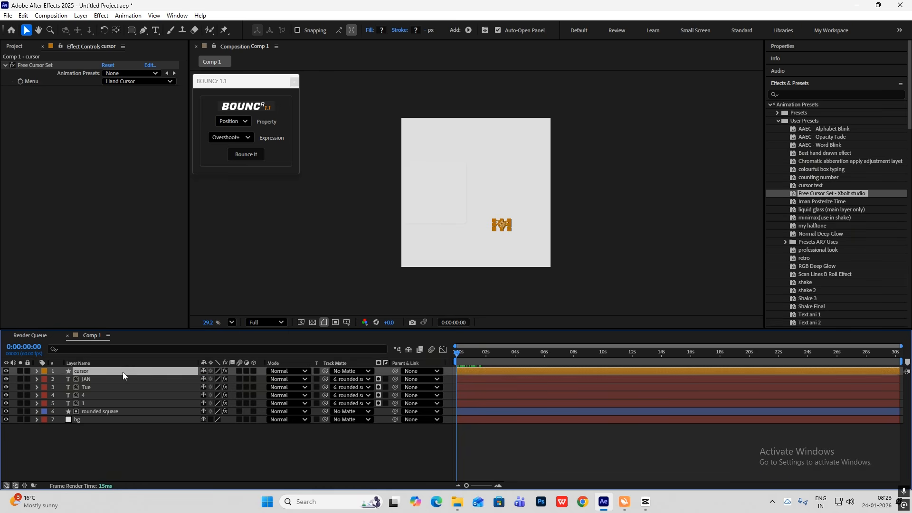
key("p")
left_click(62, 380)
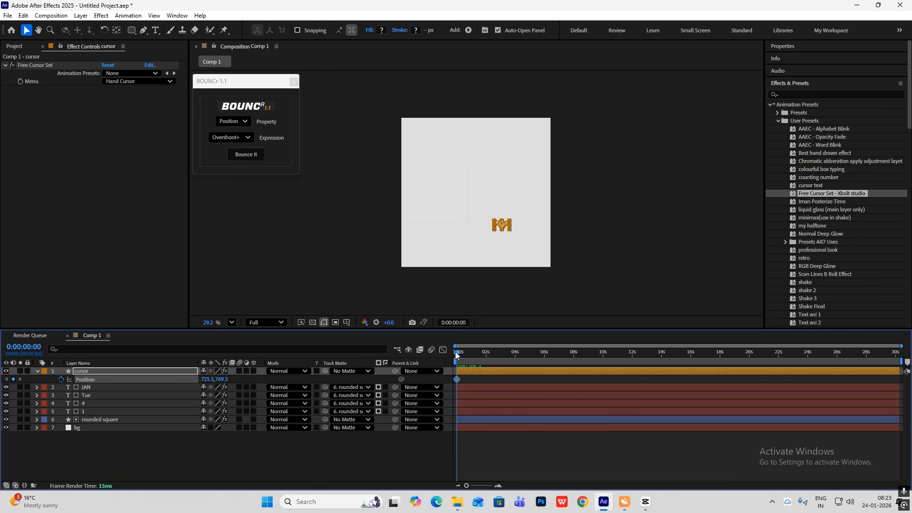
mouse_move(456, 355)
left_mouse_down()
mouse_move(484, 356)
mouse_move(474, 355)
left_mouse_up()
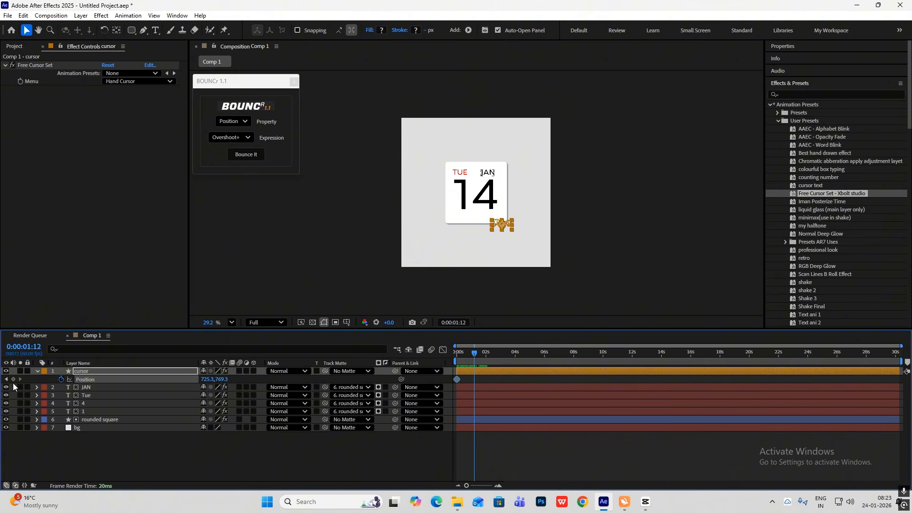
left_click(13, 379)
Keyframe the cursor's rotation at 0:00 and 1:12, setting the 1:12 keyframe to -52°
key("shift+r")
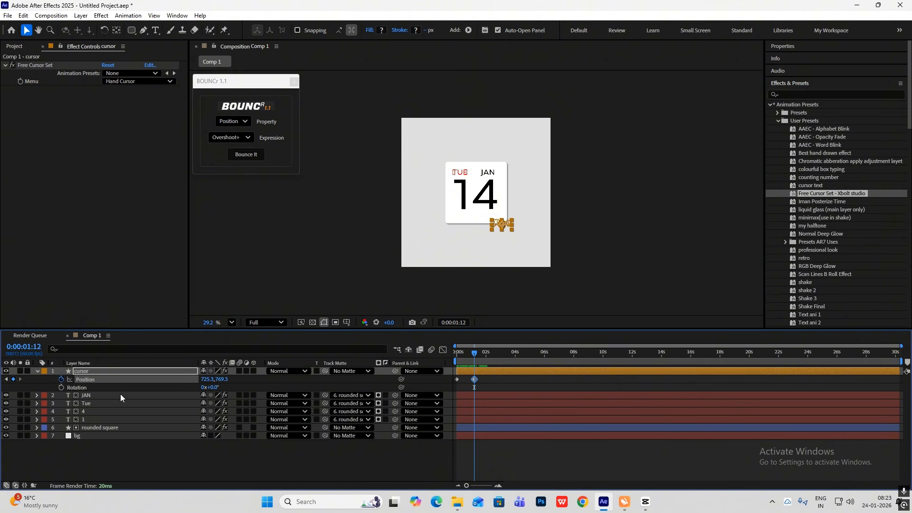
left_click_drag(474, 359, 372, 360)
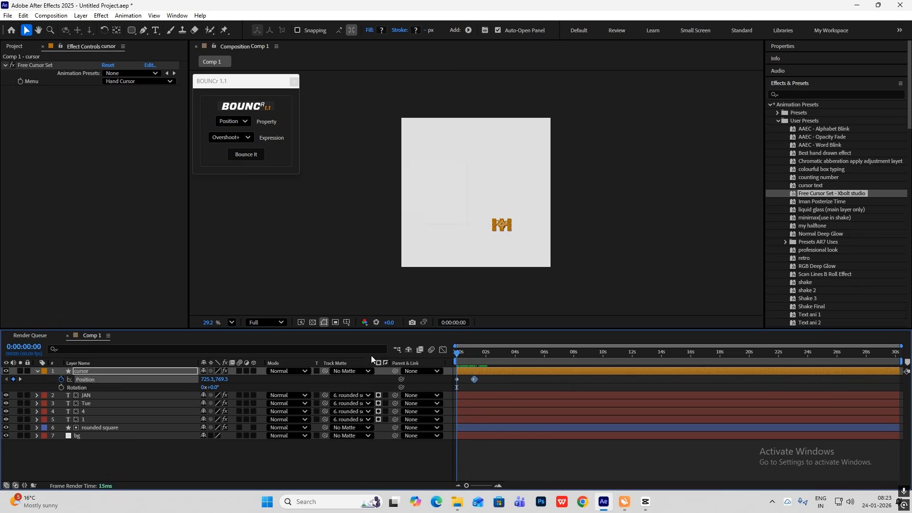
left_click(61, 387)
left_click_drag(469, 359, 474, 358)
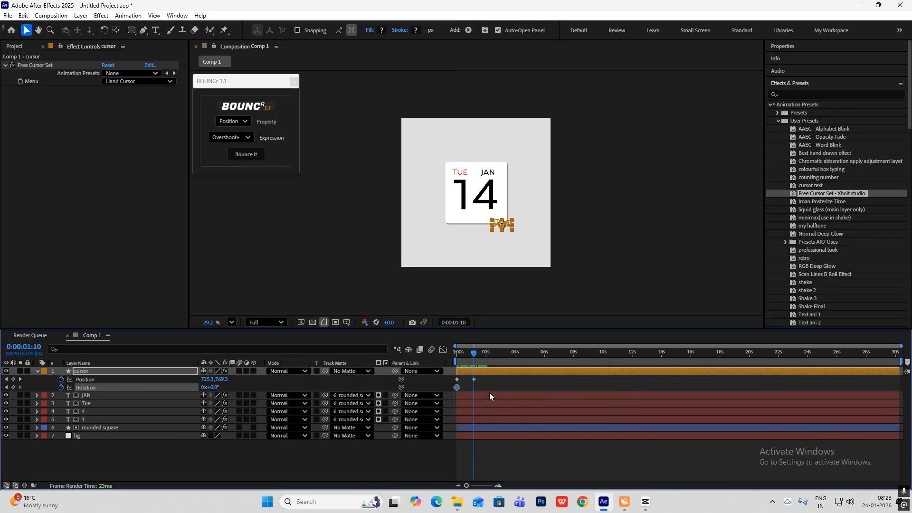
scroll(489, 395, "up", 2)
left_click_drag(544, 487, 516, 485)
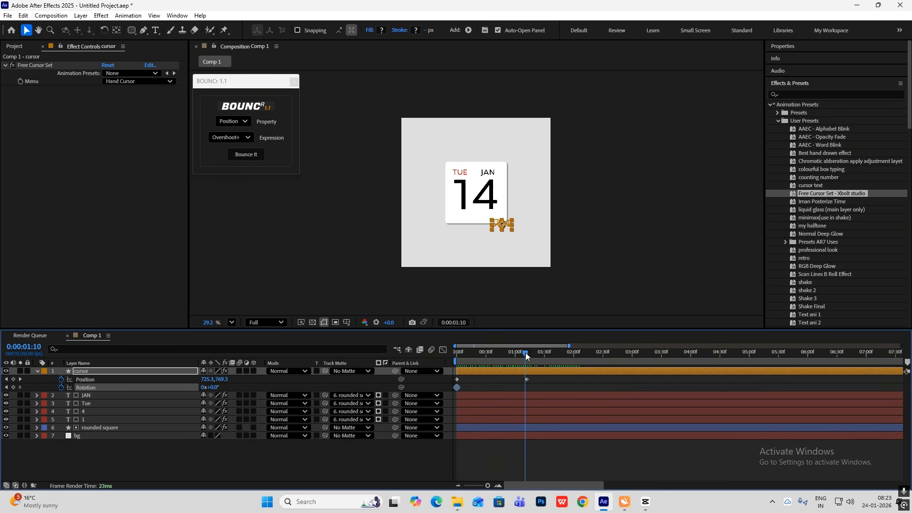
left_click_drag(525, 353, 526, 357)
left_click(13, 387)
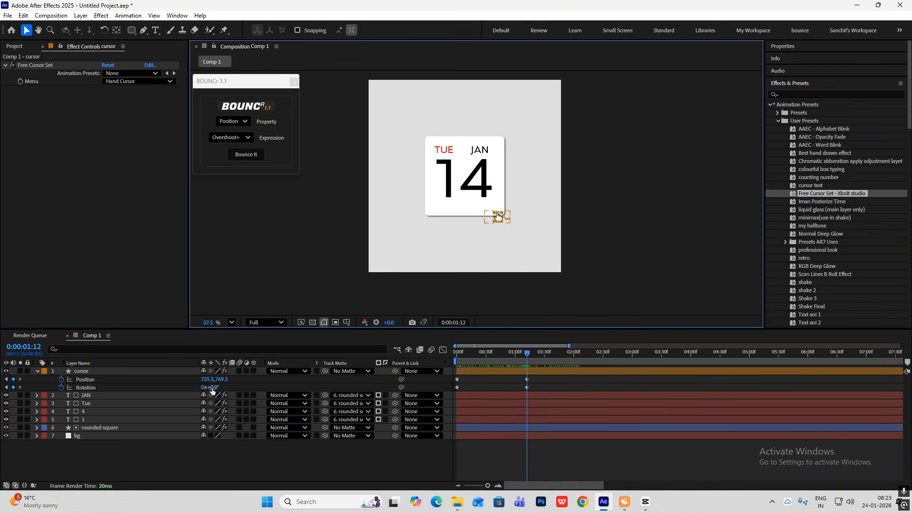
left_click_drag(215, 389, 191, 388)
left_click(676, 214)
At 0:00, move the cursor outside the frame to about 1234.7, 1092.0 and set its rotation to 33°
left_click_drag(523, 352, 417, 359)
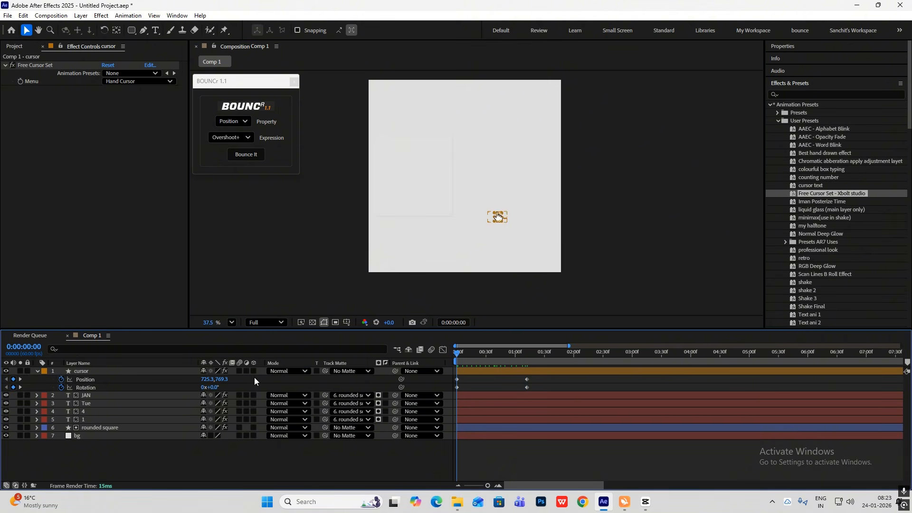
left_click(498, 220)
left_click_drag(498, 220, 589, 275)
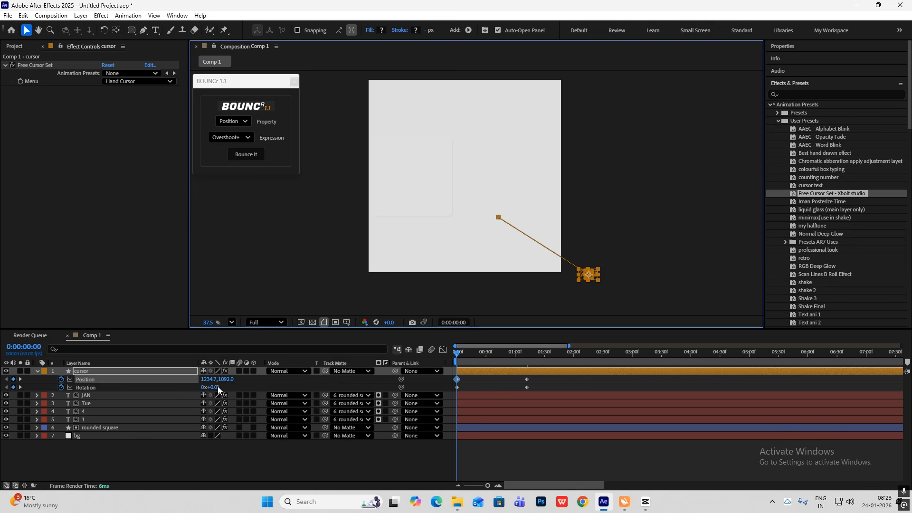
left_click_drag(215, 387, 231, 387)
Apply Easy Ease to all cursor position and rotation keyframes and reshape the speed graph into an early peak with a long slowdown
left_click(519, 382)
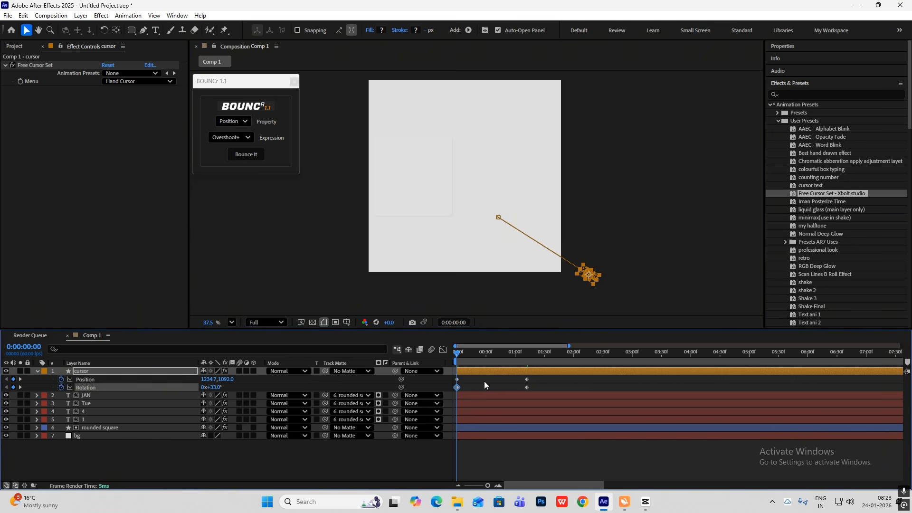
left_click(484, 383)
left_click_drag(459, 354, 381, 411)
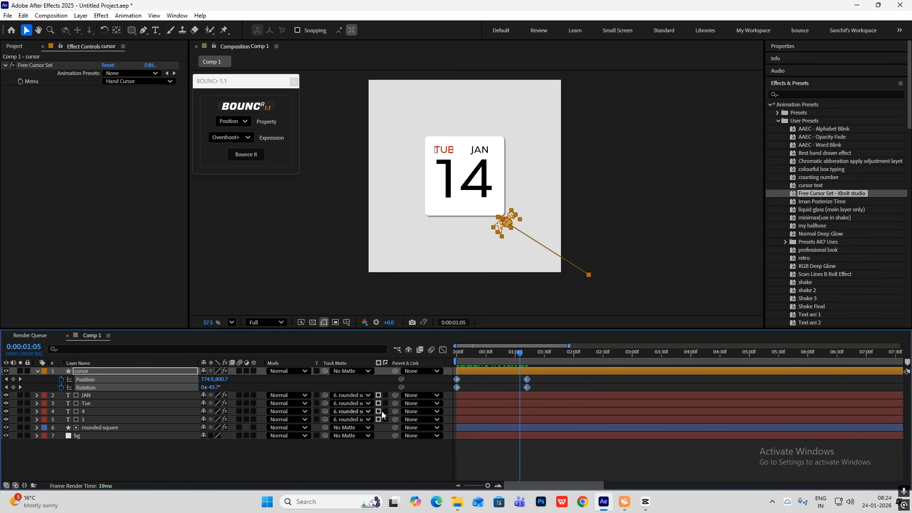
key("F9")
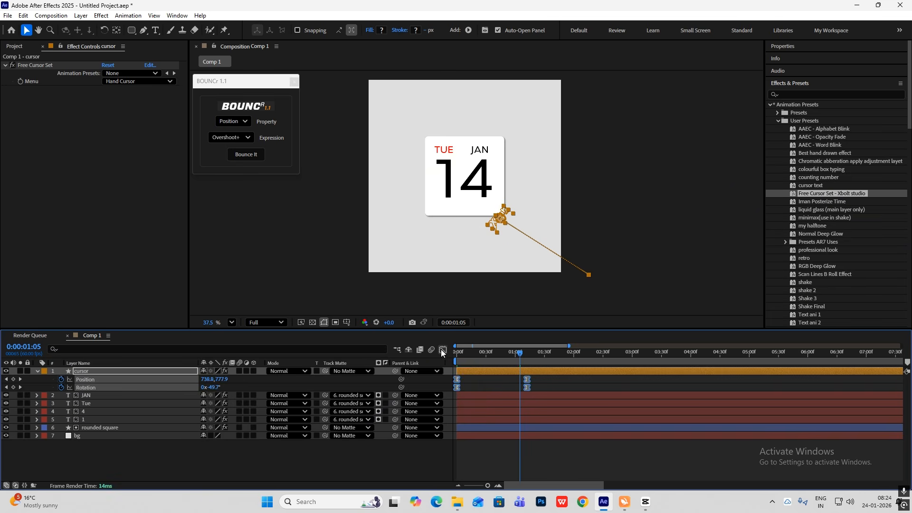
left_click(443, 350)
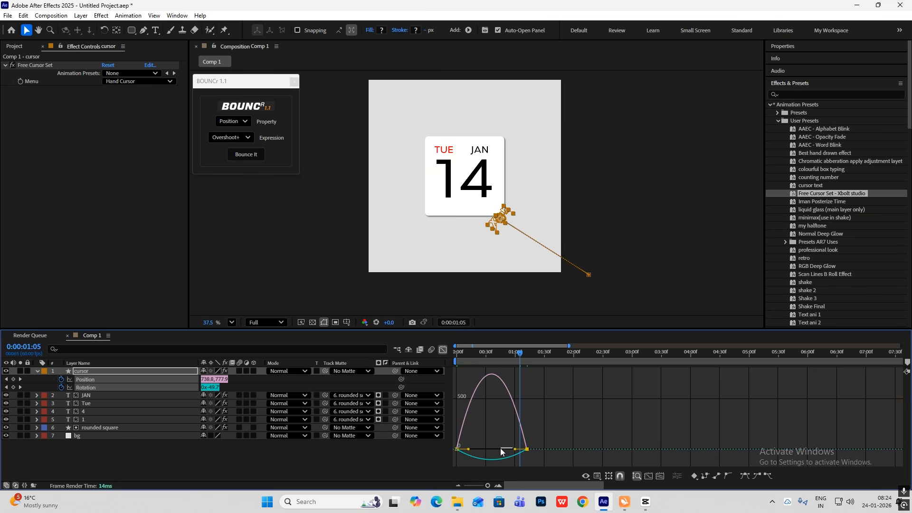
left_click_drag(515, 449, 486, 449)
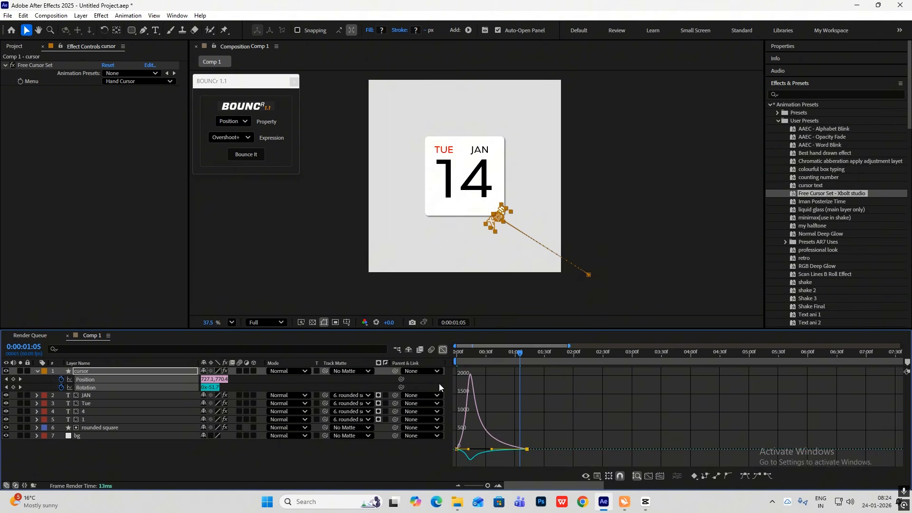
left_click(443, 349)
Preview the animation from the start and shift the cursor's ending position and rotation keyframes earlier
key("Home")
scroll(448, 217, "down", 1)
scroll(447, 216, "down", 1)
key("space")
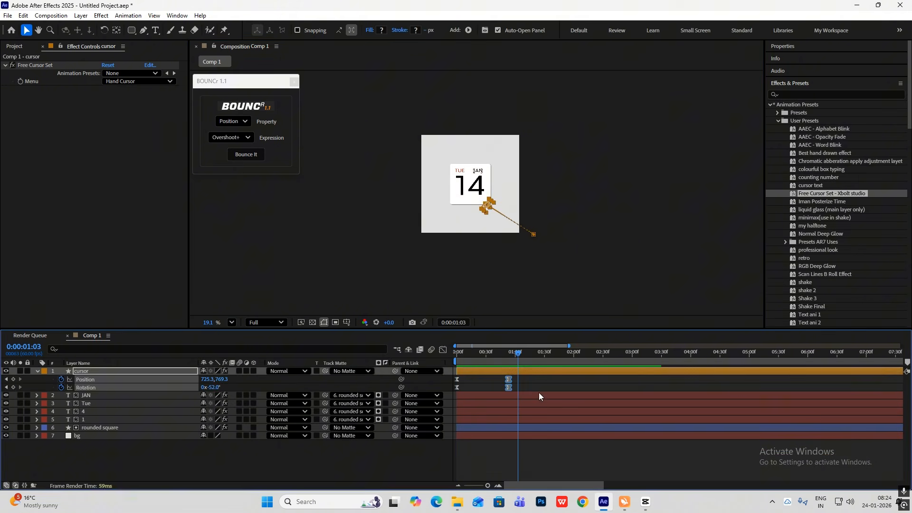
left_click(536, 380)
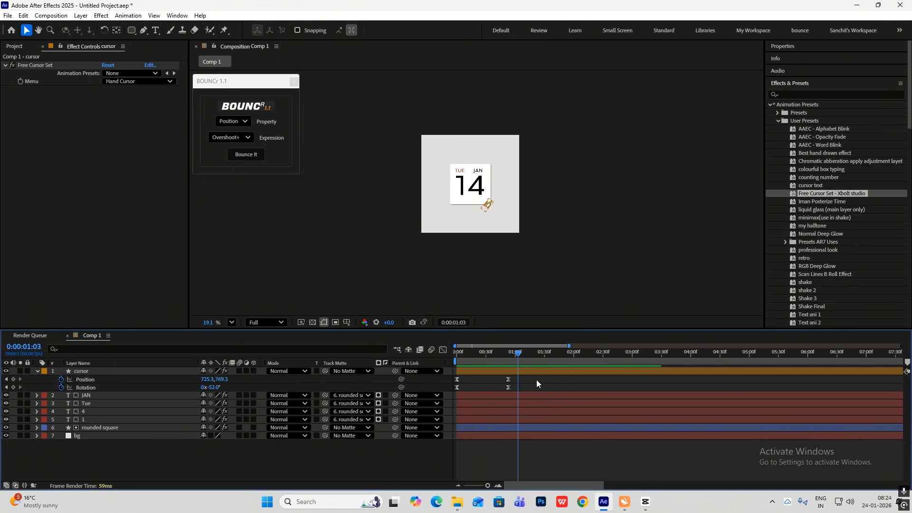
Parent the JAN, Tue, 4 and 1 text layers to the rounded square layer
key("u")
left_click(95, 380)
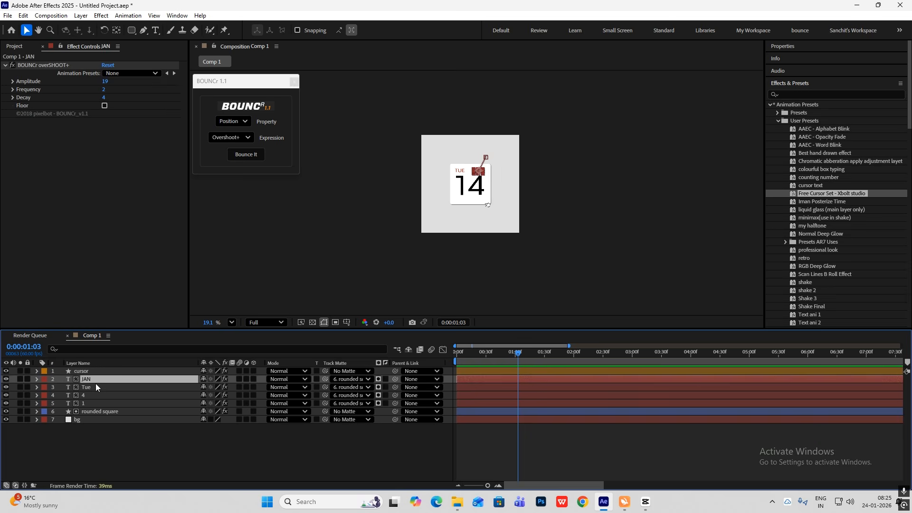
left_click(89, 402, "shift")
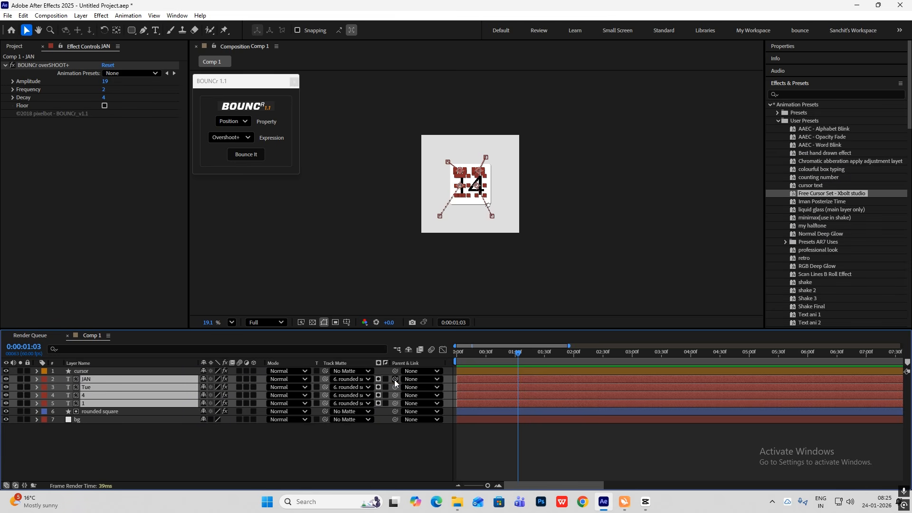
left_click_drag(394, 380, 118, 411)
left_click(138, 448)
Add a null object, give it a purple label and rename it "cursor control"
left_click(505, 352)
right_click(175, 453)
mouse_move(217, 338)
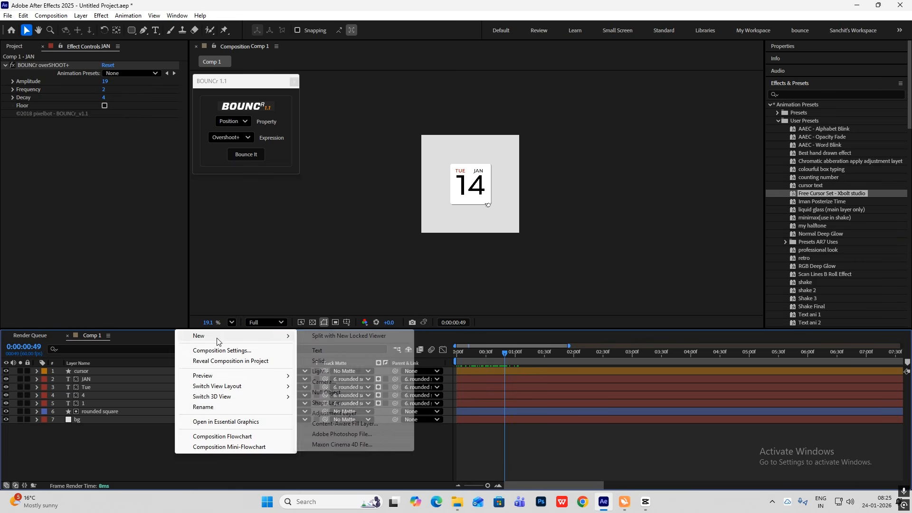
left_click(361, 392)
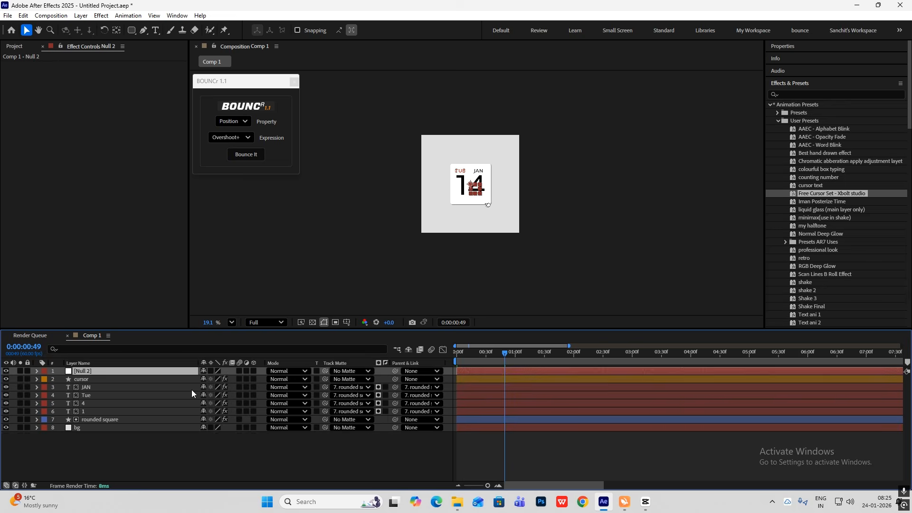
left_click(44, 371)
left_click(80, 302)
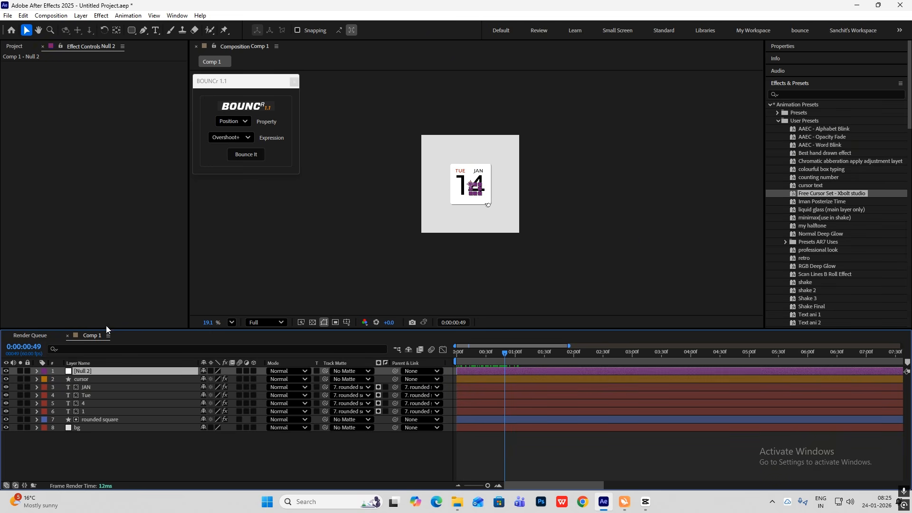
key("Home")
key("Return")
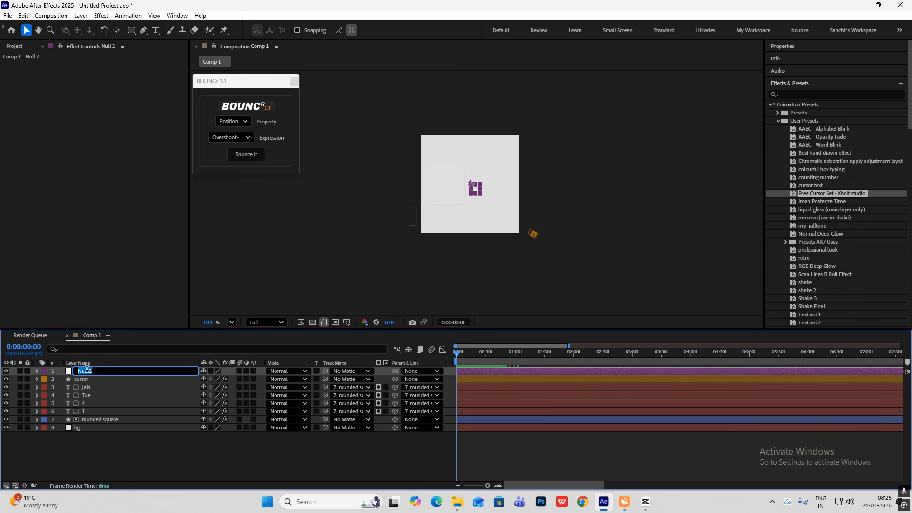
type("cursor control")
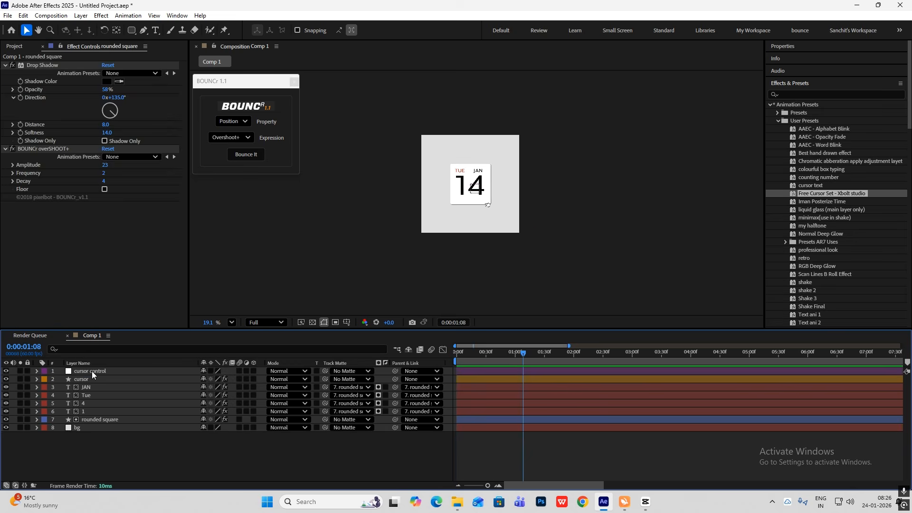
Duplicate the cursor control null and rename the copy "rounded square control"
left_click(92, 371)
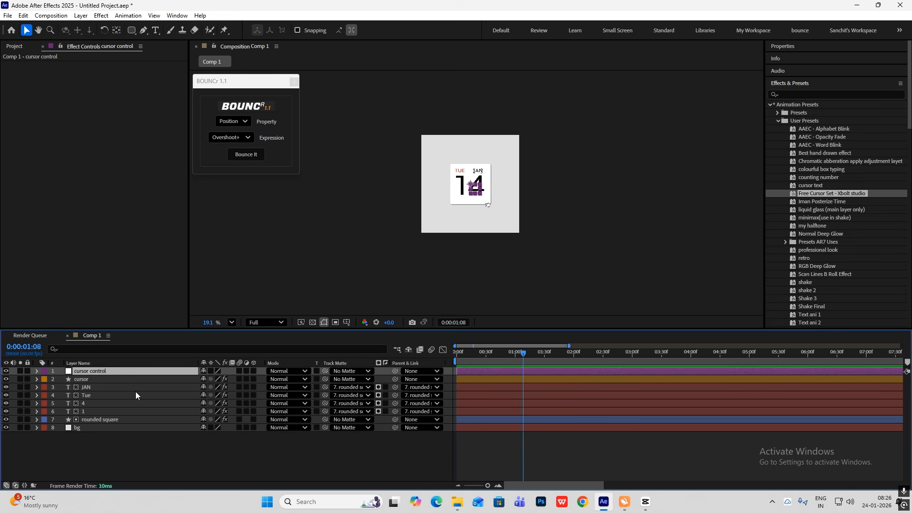
key("ctrl+d")
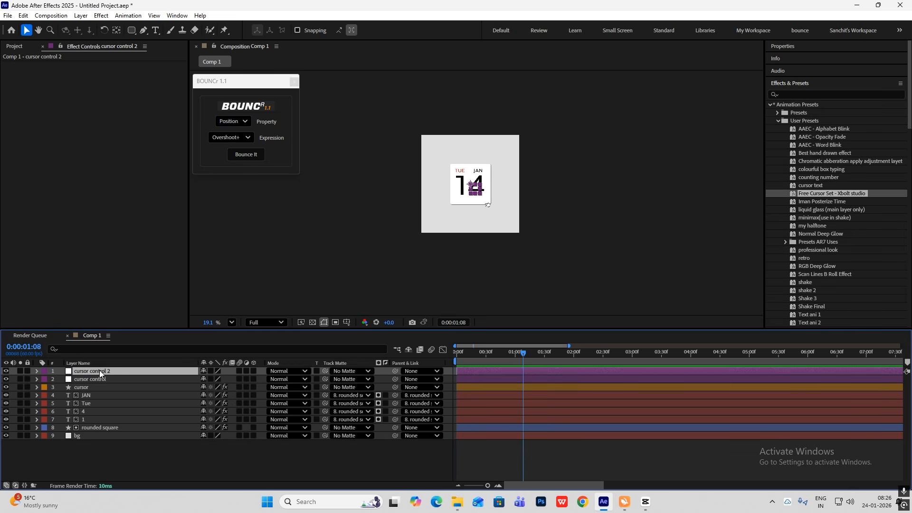
key("Return")
double_click(92, 372)
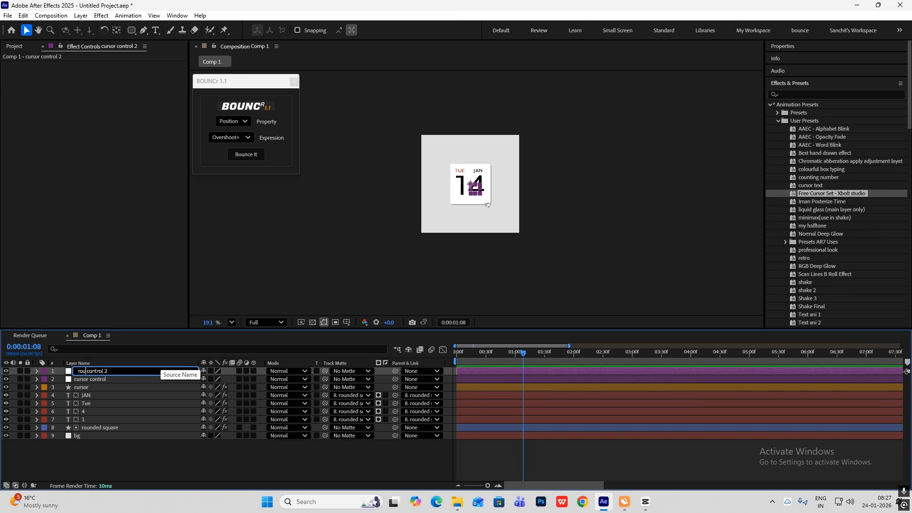
type("rounded")
type(" square")
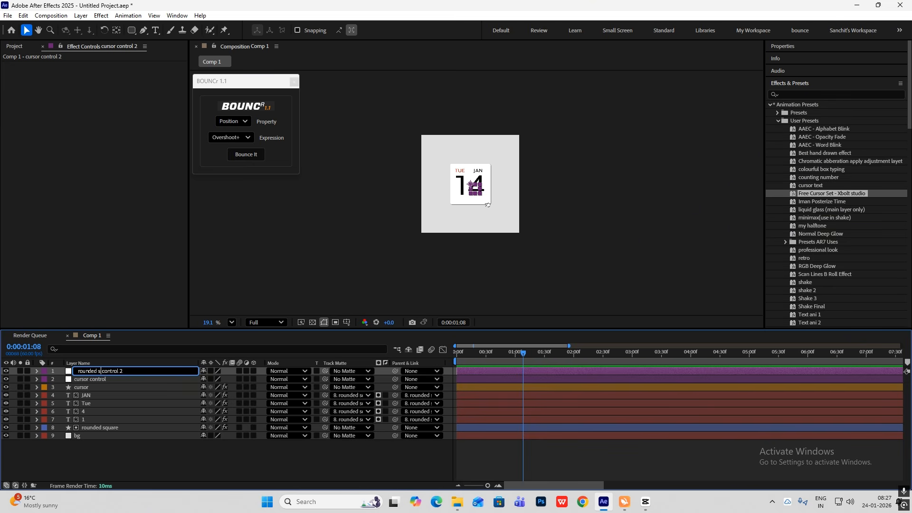
left_click(150, 469)
left_click(131, 371)
key("Return")
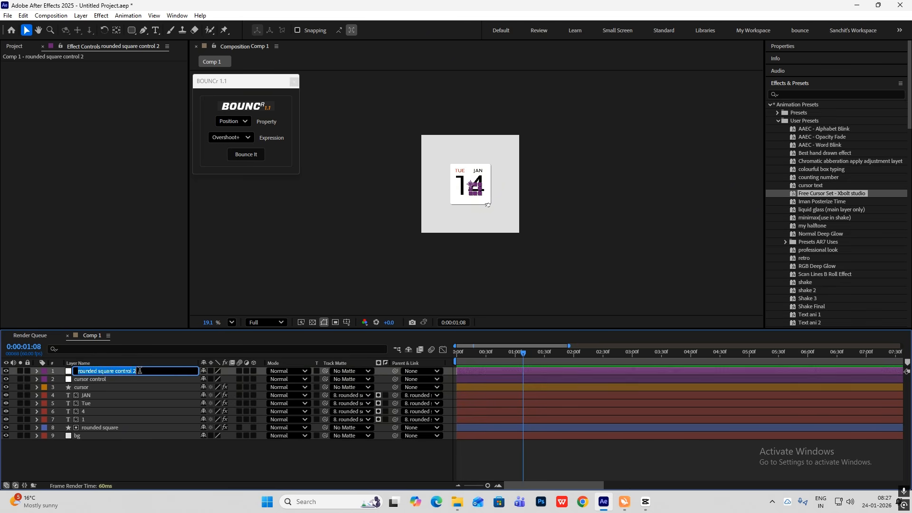
left_click(153, 370)
left_click(125, 468)
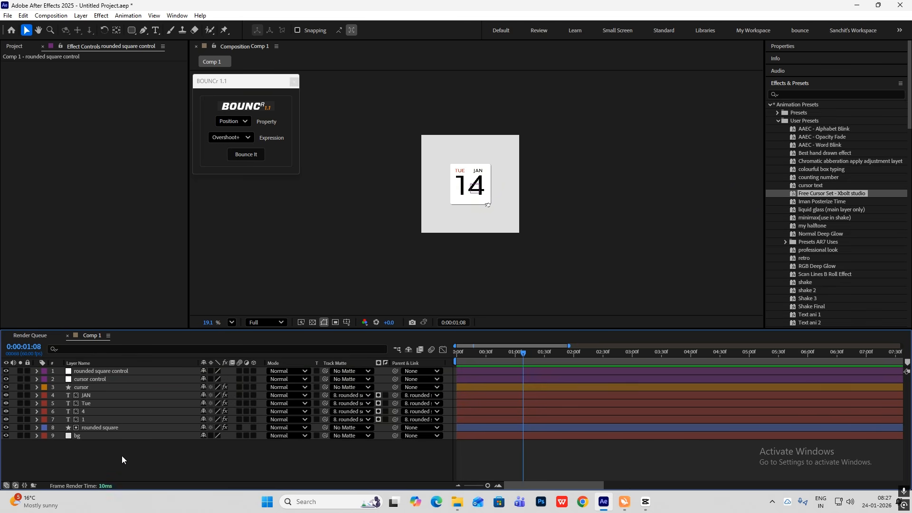
Parent the rounded square layer to rounded square control and the cursor layer to cursor control
left_click(104, 427)
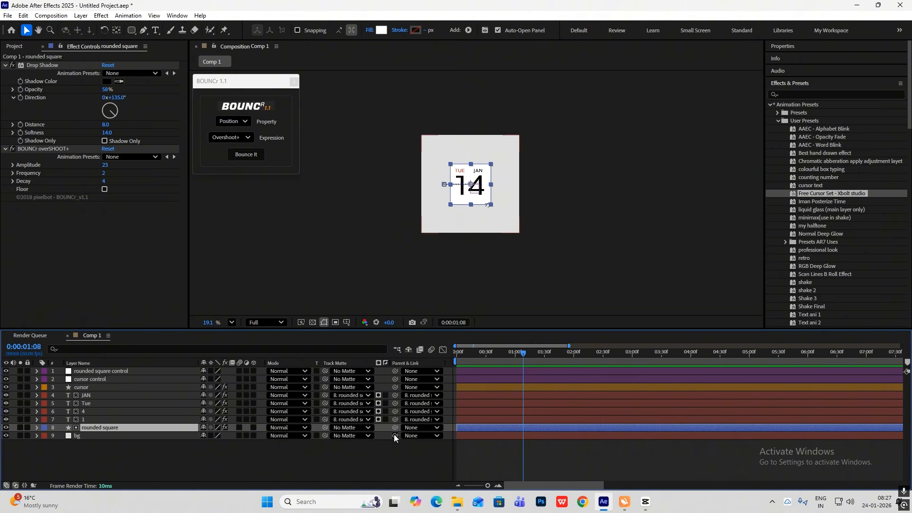
left_click_drag(395, 427, 111, 372)
left_click(112, 451)
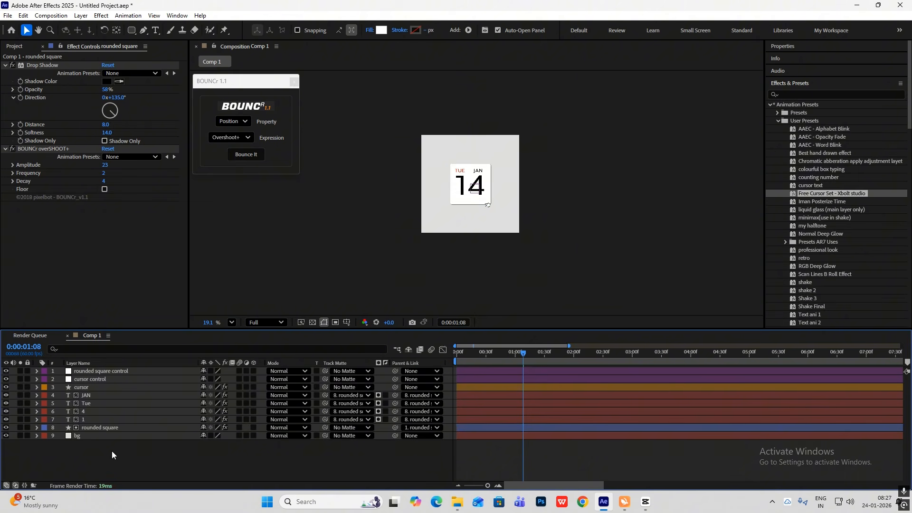
left_click(101, 388)
left_click_drag(392, 386, 110, 380)
left_click(203, 463)
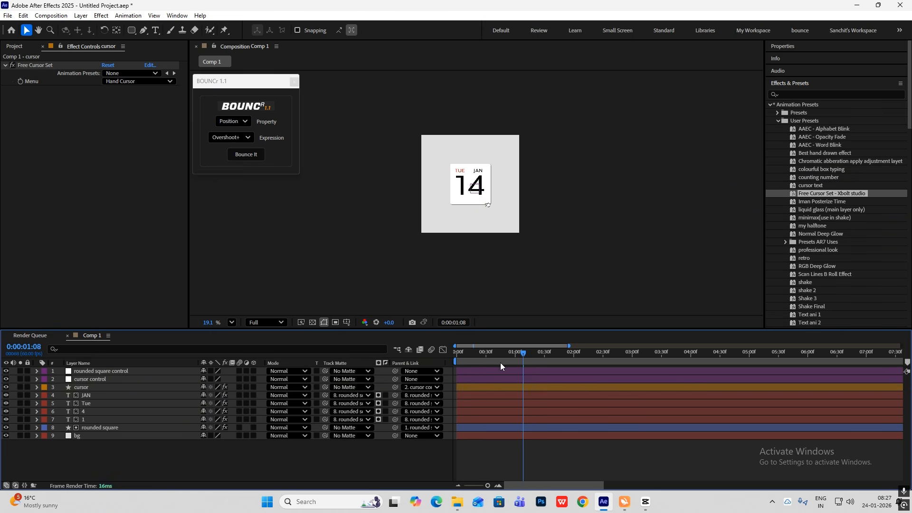
Set starting Position and Scale keyframes on the rounded square control null at 0:47
left_click_drag(521, 352, 502, 366)
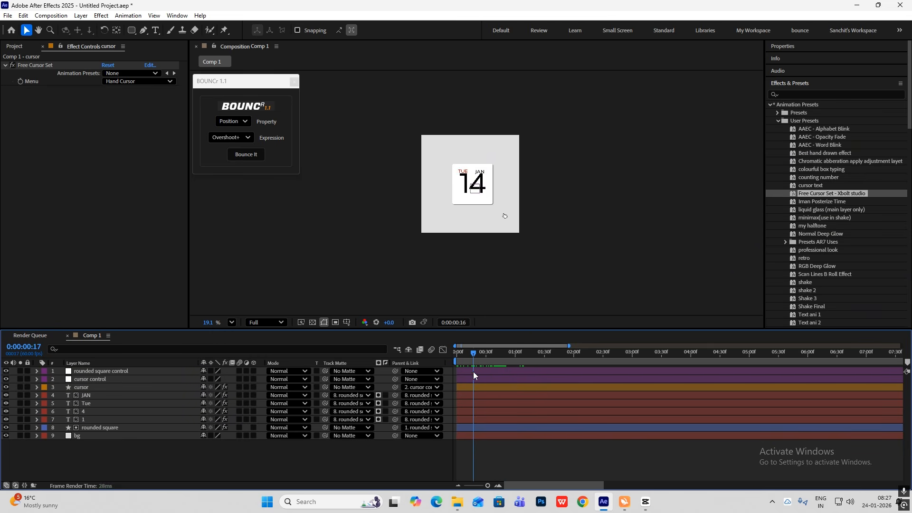
left_click(112, 373)
key("p")
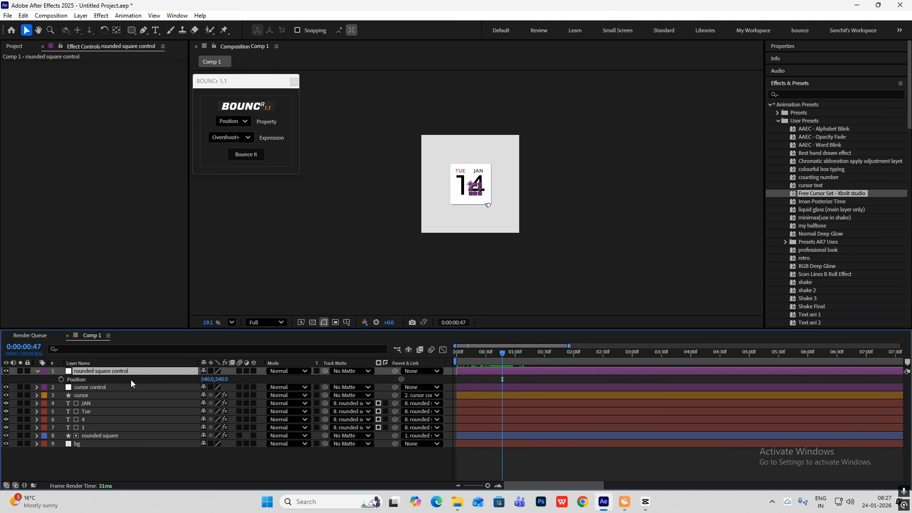
key("shift+s")
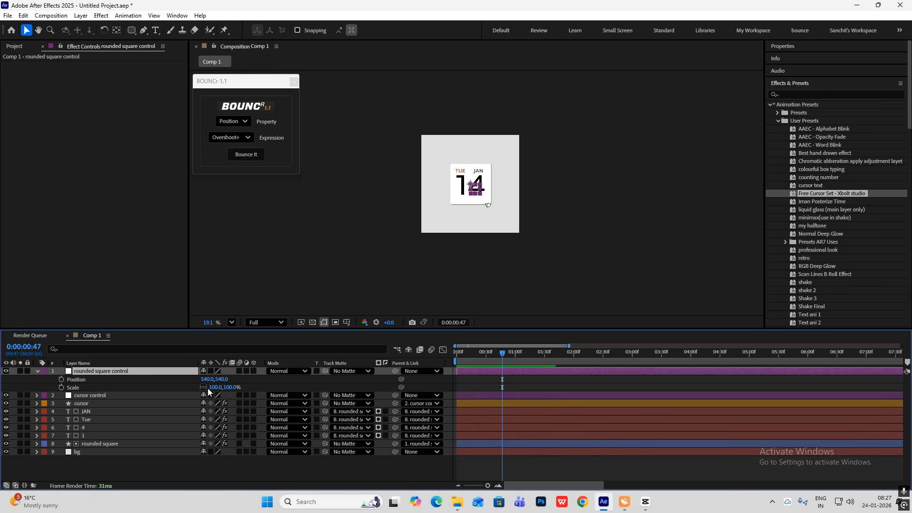
left_click(61, 379)
left_click(61, 387)
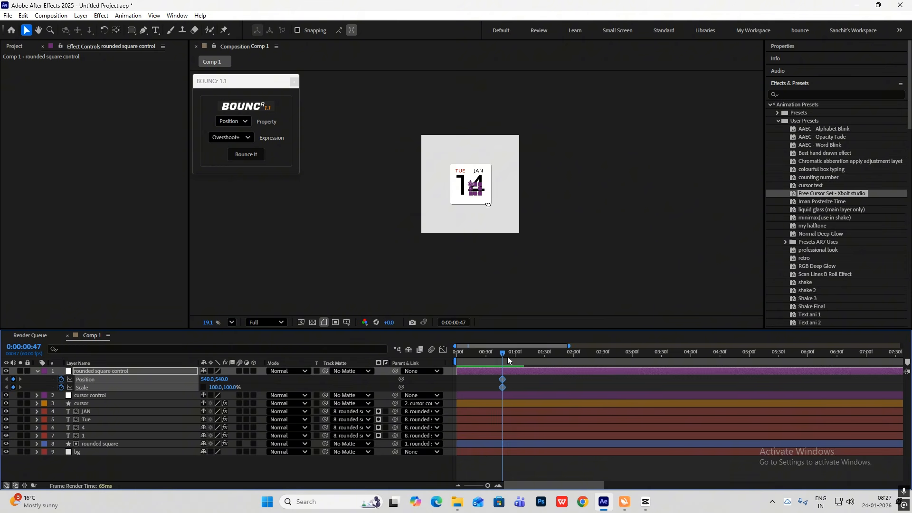
At 1:47, set the rounded square control's position to 540.0, 260.0 and its unlinked scale to 86.0, 107.0%
left_click(530, 353)
left_click_drag(546, 355, 562, 361)
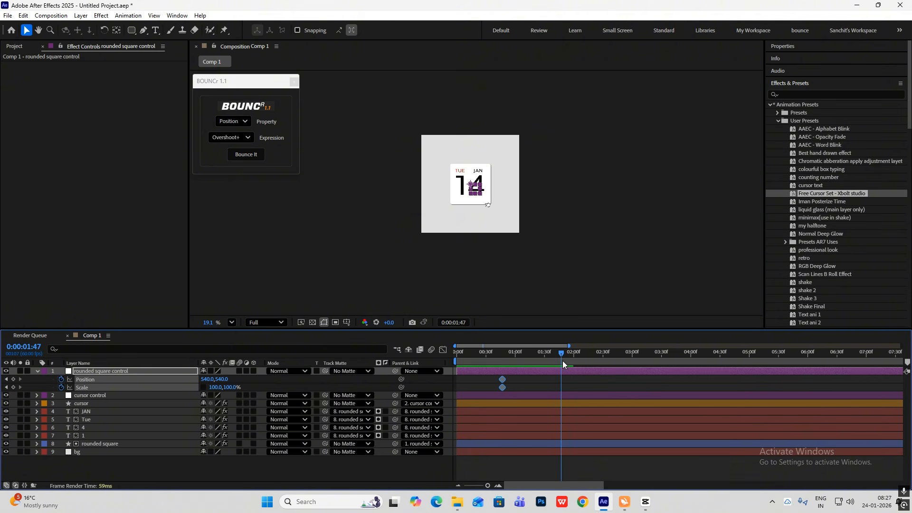
left_click_drag(225, 379, 77, 393)
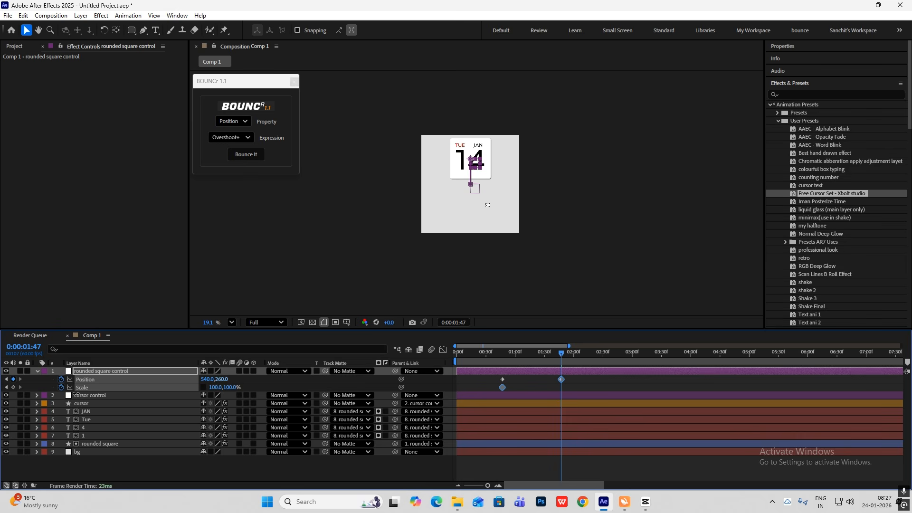
mouse_move(216, 387)
left_mouse_down()
mouse_move(209, 387)
mouse_move(235, 387)
left_mouse_up()
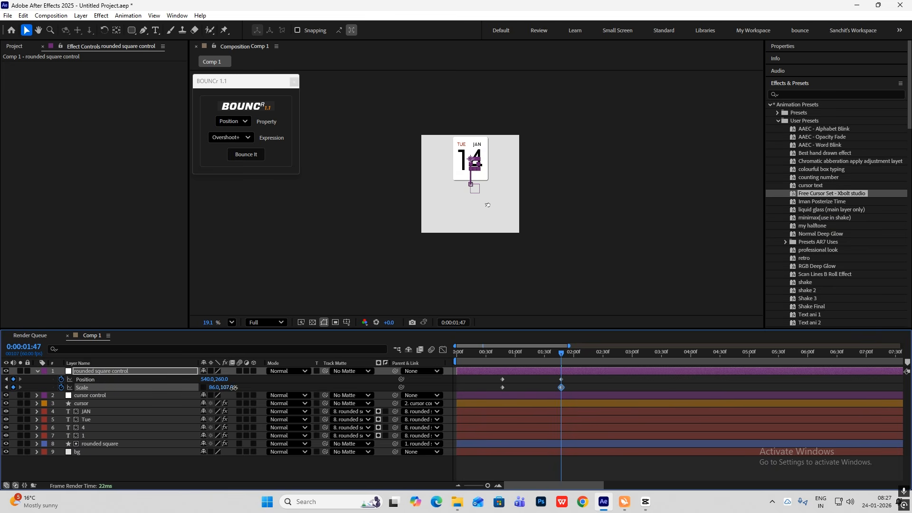
left_click(395, 461)
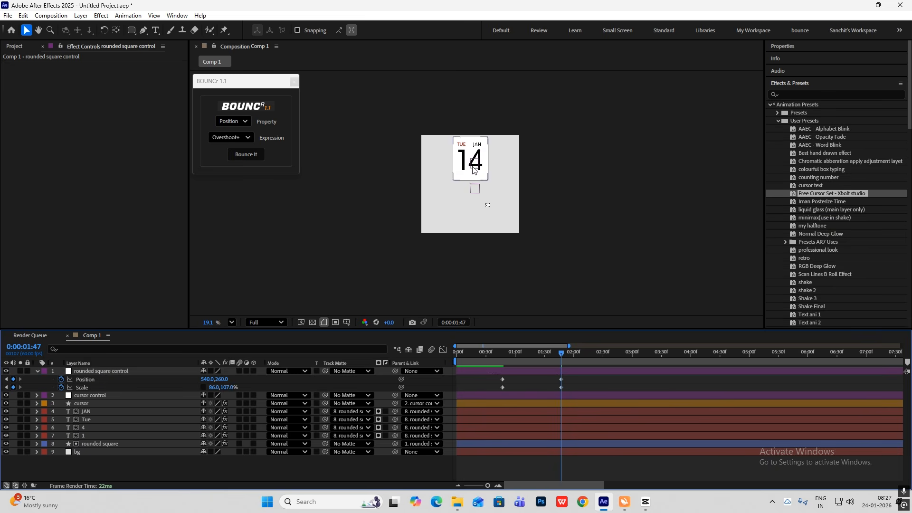
Apply Easy Ease to the rounded square control's position and scale keyframes, reshape their speed graph and preview from the start
left_click_drag(558, 355, 511, 358)
left_click_drag(573, 377, 483, 403)
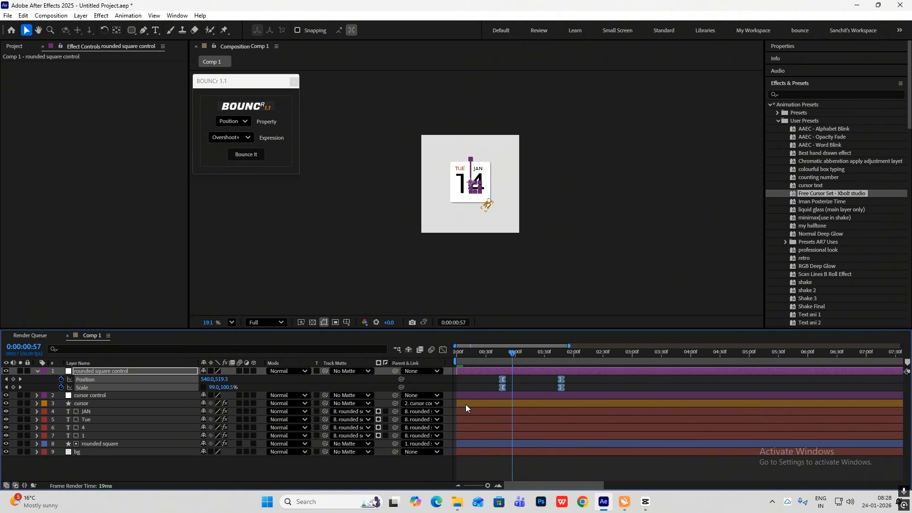
left_click(443, 349)
left_click_drag(565, 397, 489, 459)
left_click(442, 351)
key("Home")
key("space")
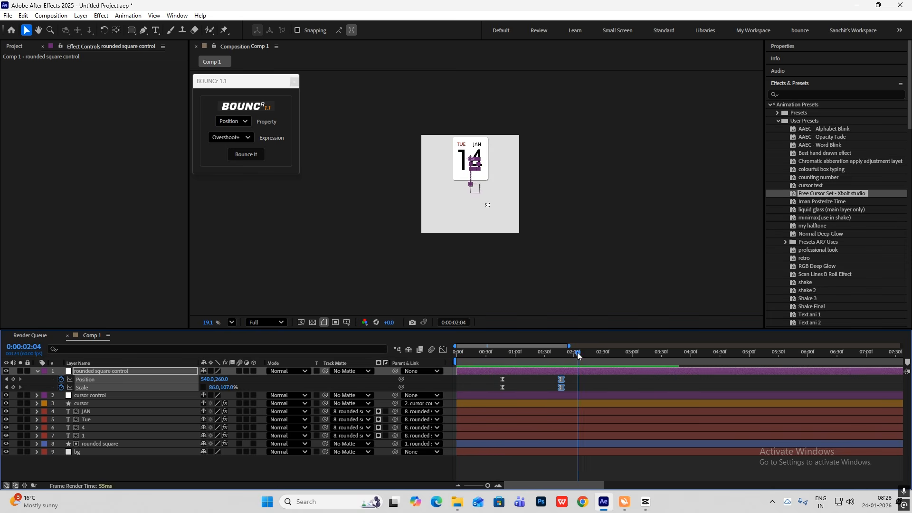
At 0:47, move the cursor control null's anchor point onto the hand cursor at the card's corner
left_click_drag(509, 358, 502, 357)
scroll(478, 201, "up", 2)
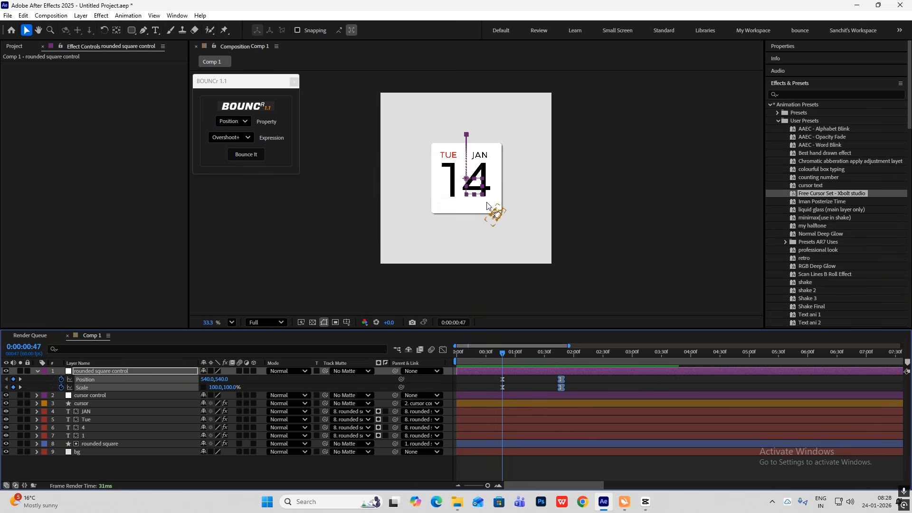
key("ctrl+Down")
scroll(463, 190, "up", 2)
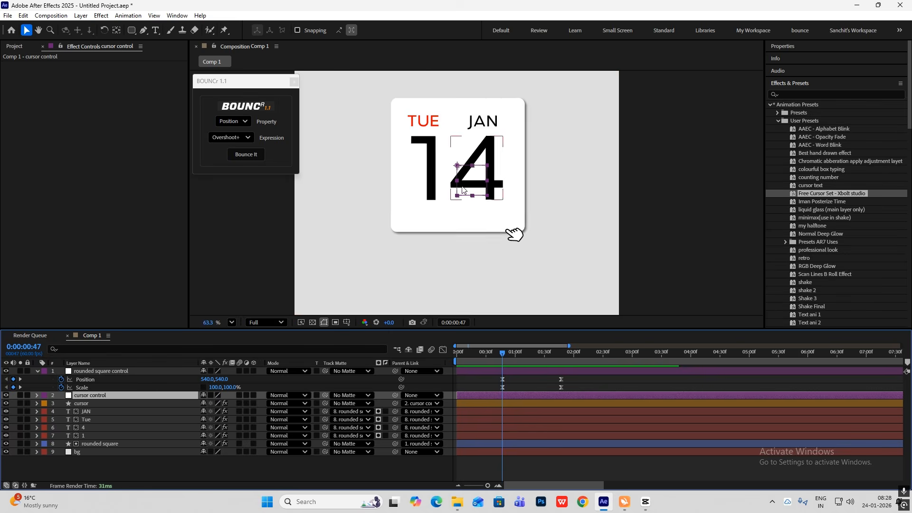
scroll(463, 190, "up", 1)
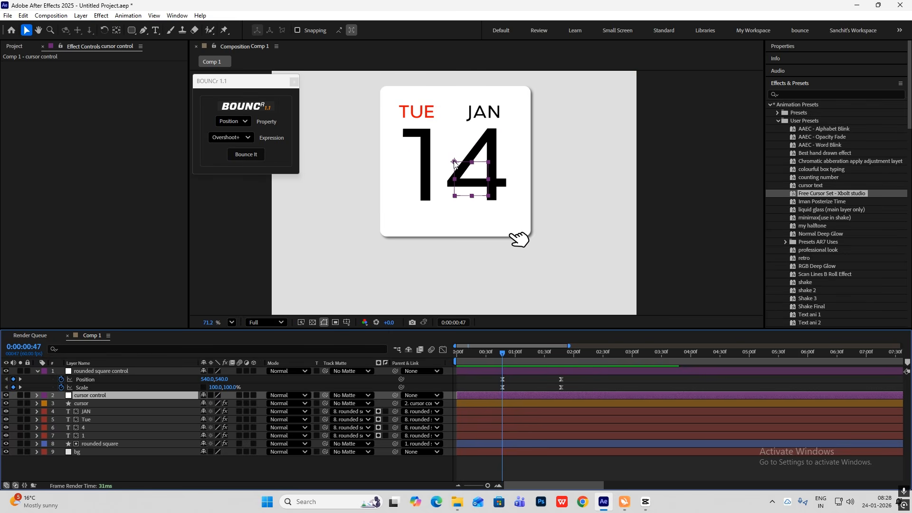
key("y")
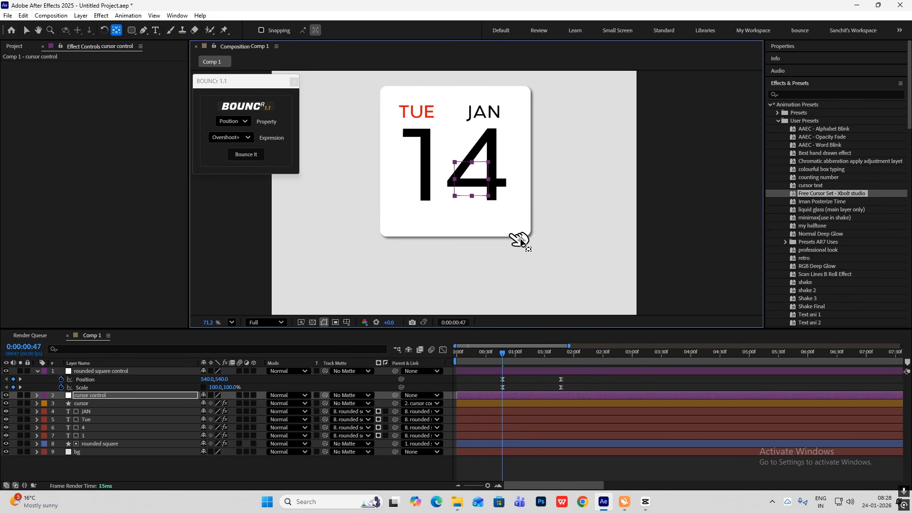
key("v")
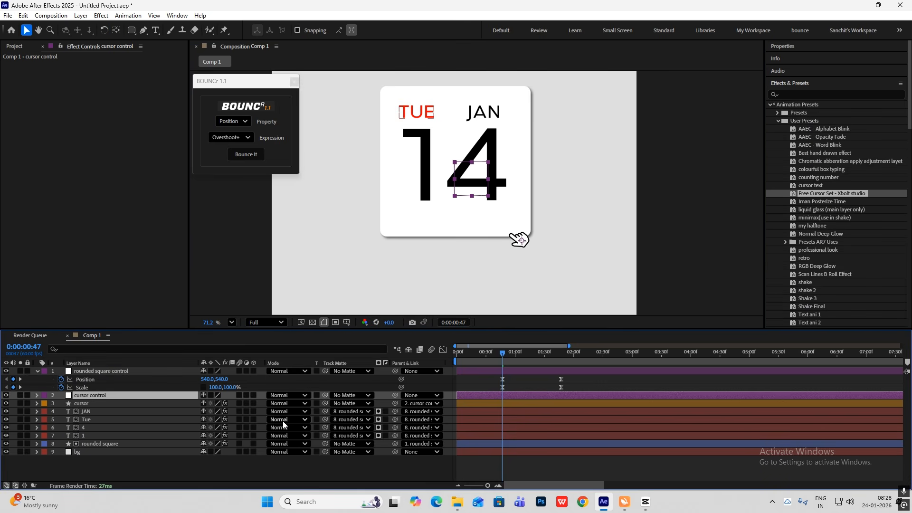
Set starting Position and Rotation keyframes on the cursor control null at 0:47
key("p")
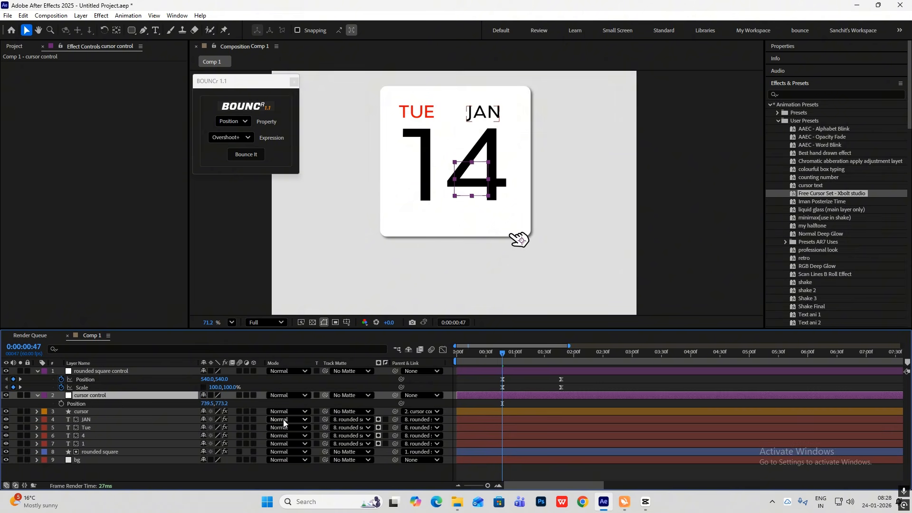
key("shift+r")
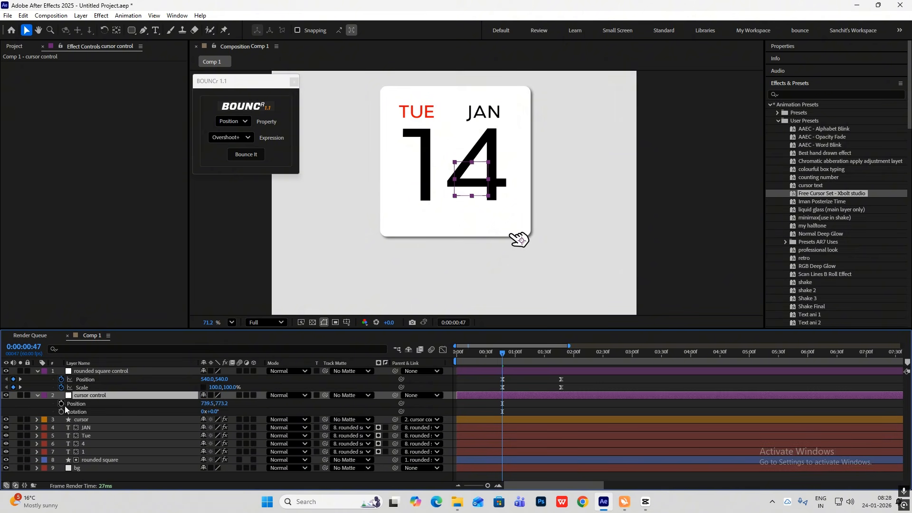
left_click(61, 403)
left_click(61, 412)
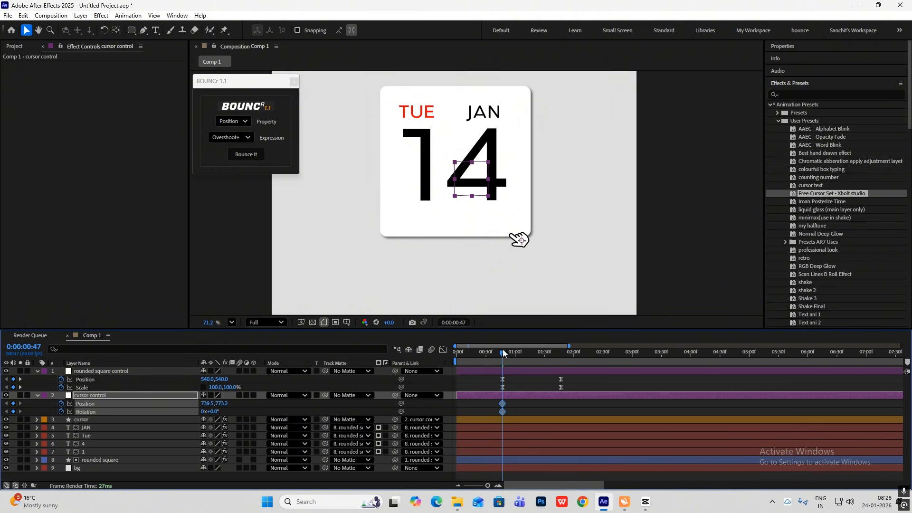
At 1:46, set the cursor control's position to 739.5, 488.2 and its rotation to 51°
left_click_drag(502, 349, 559, 372)
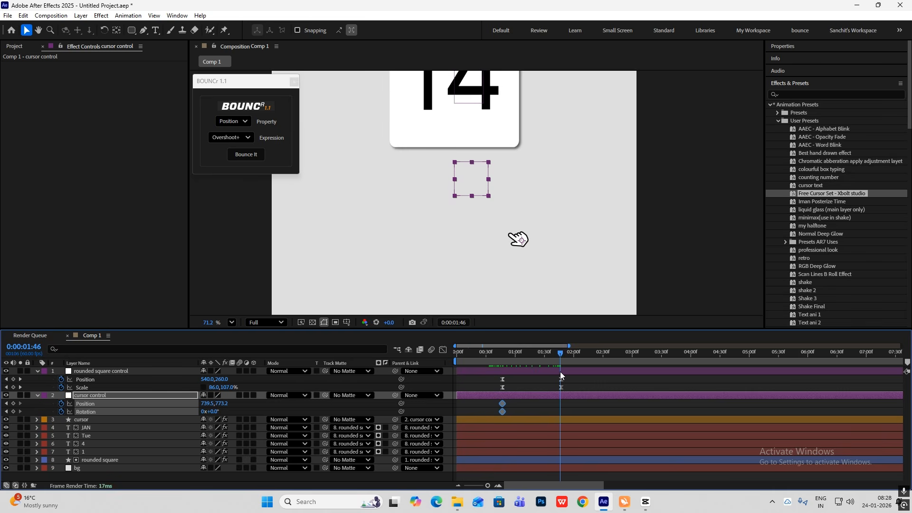
left_click_drag(221, 403, 132, 440)
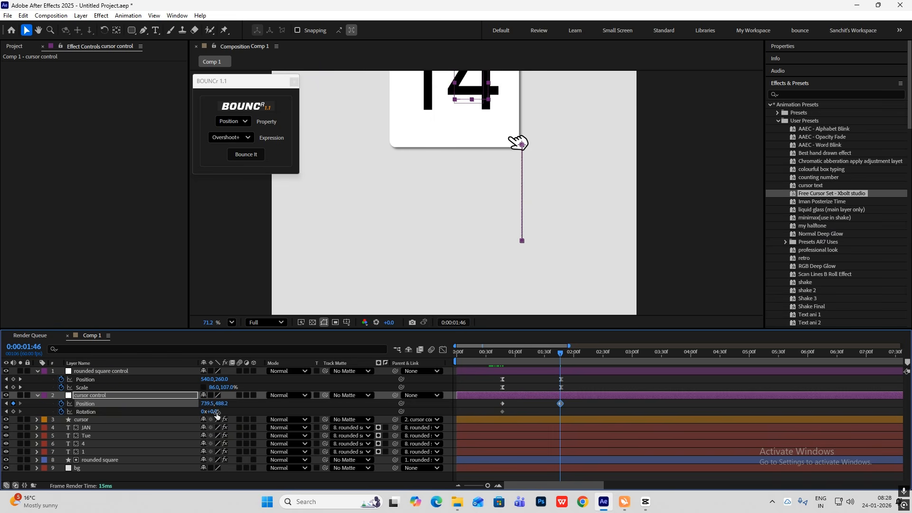
left_click_drag(214, 415, 238, 416)
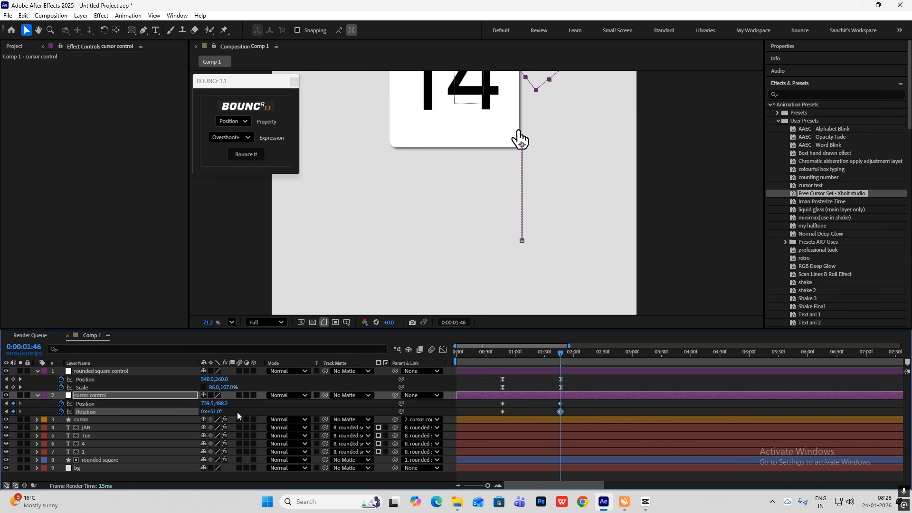
Apply Easy Ease to the cursor control's position and rotation keyframes and preview the animation from the start
key("j")
left_click_drag(567, 401, 466, 419)
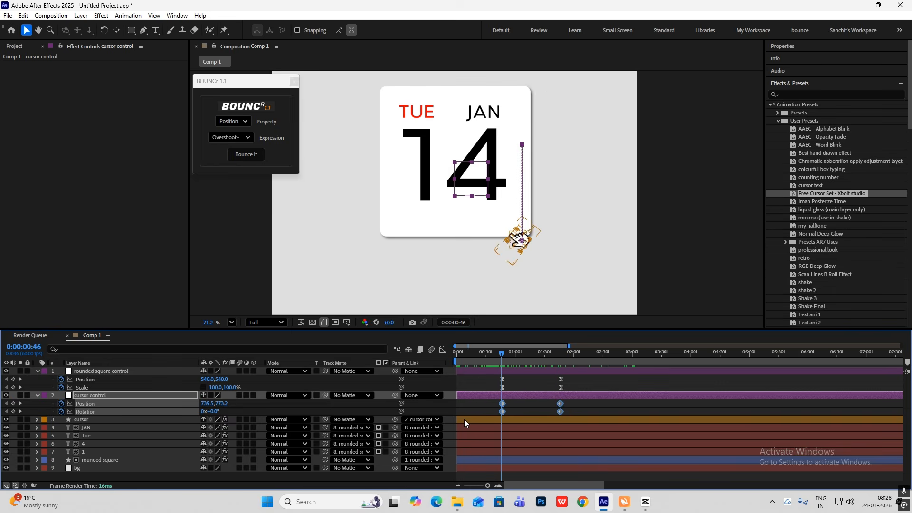
key("F9")
left_click(443, 350)
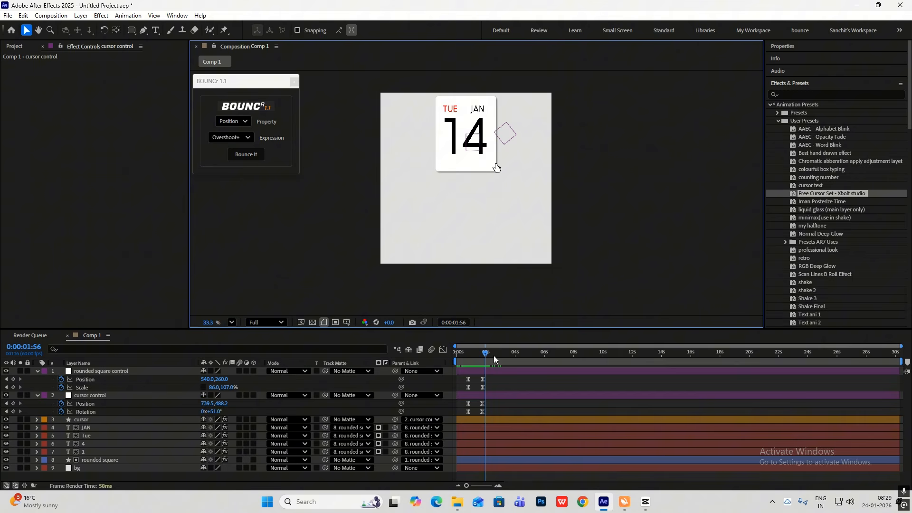
key("Home")
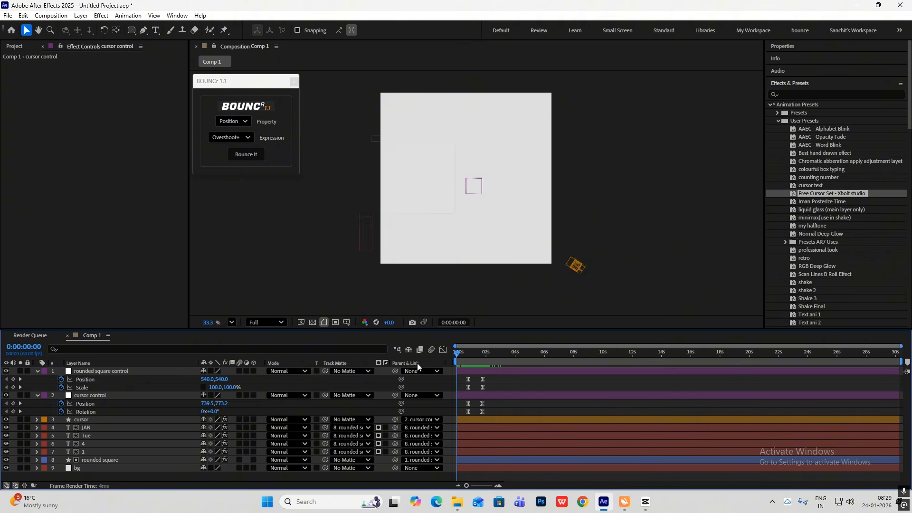
key("space")
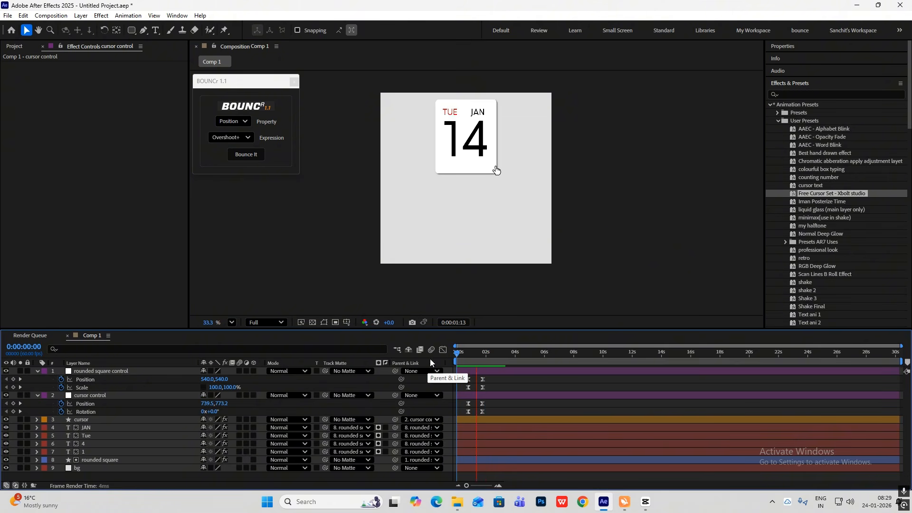
Duplicate the rounded square control null and parent the original null to the duplicate
left_click(37, 374)
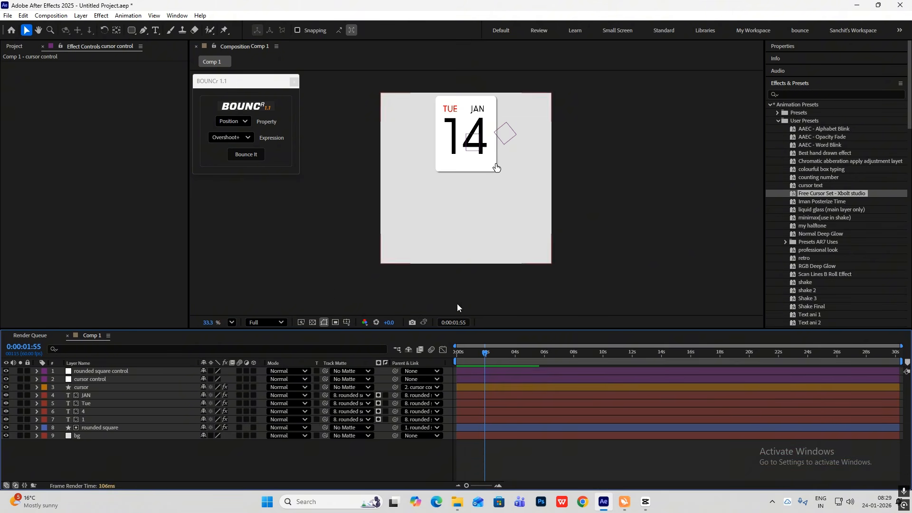
left_click(130, 371)
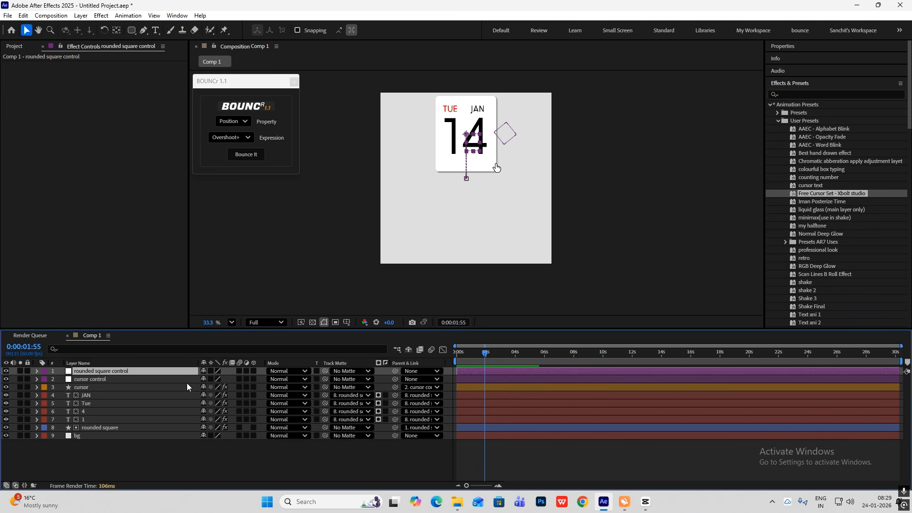
key("ctrl+d")
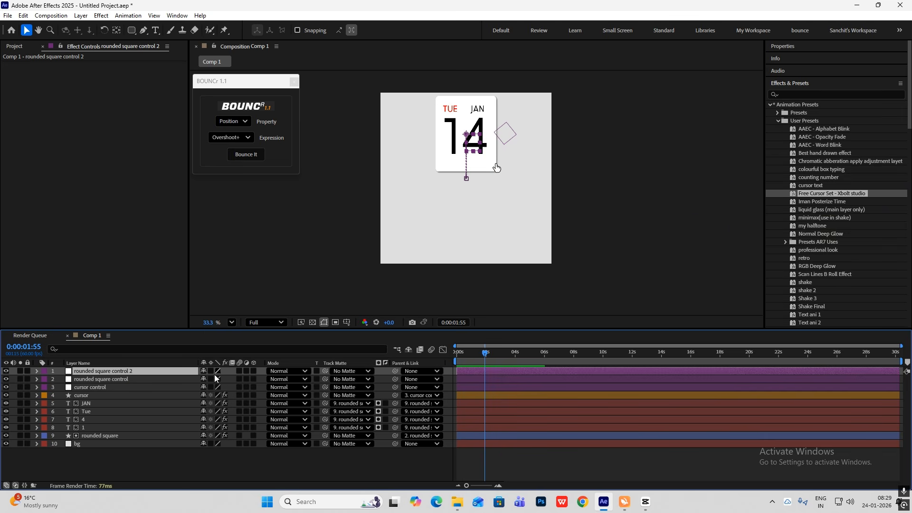
left_click(395, 379)
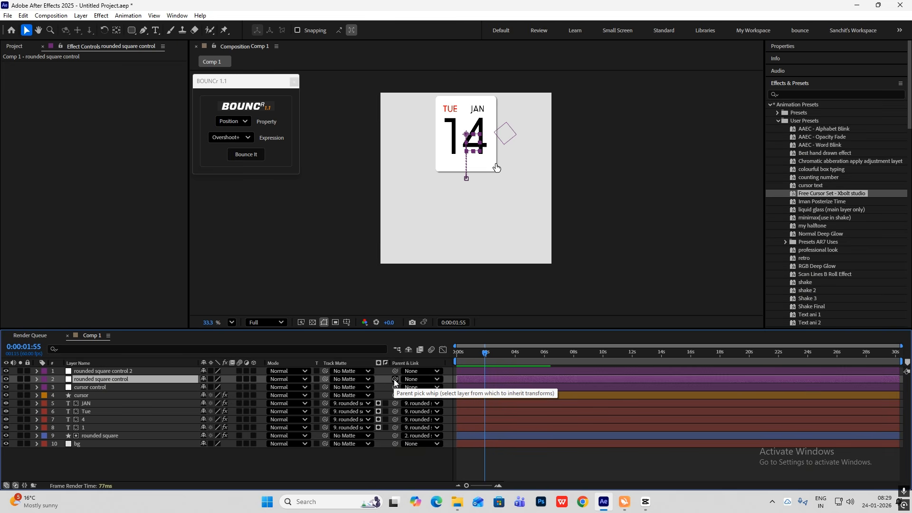
left_click_drag(394, 379, 116, 372)
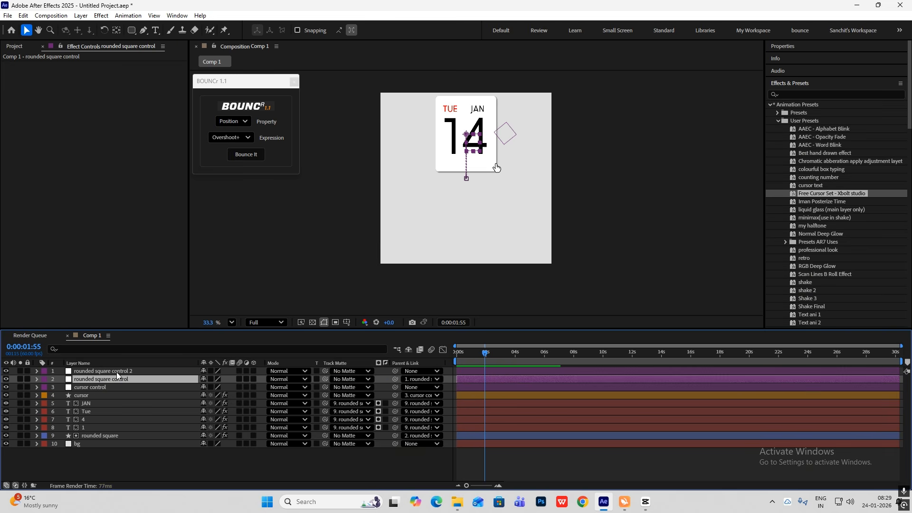
Delete the copied position keyframes from the rounded square control 2 null
left_click(141, 371)
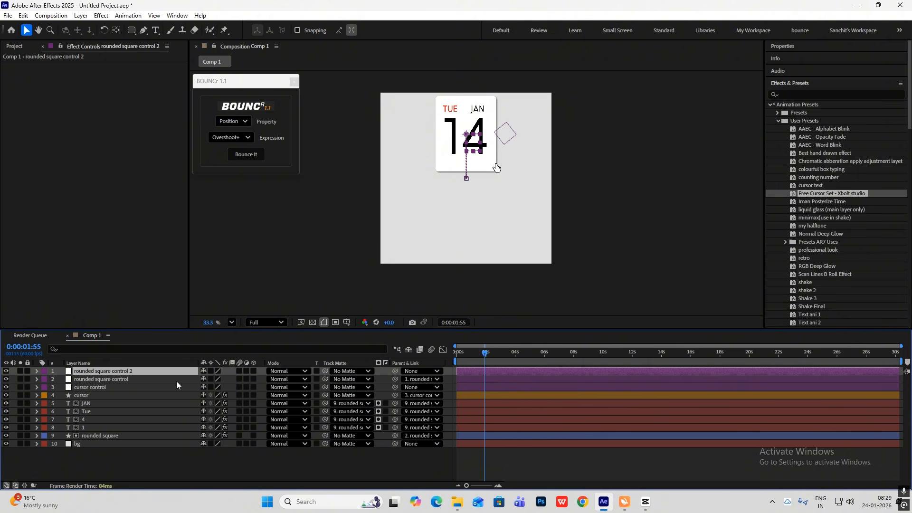
key("p")
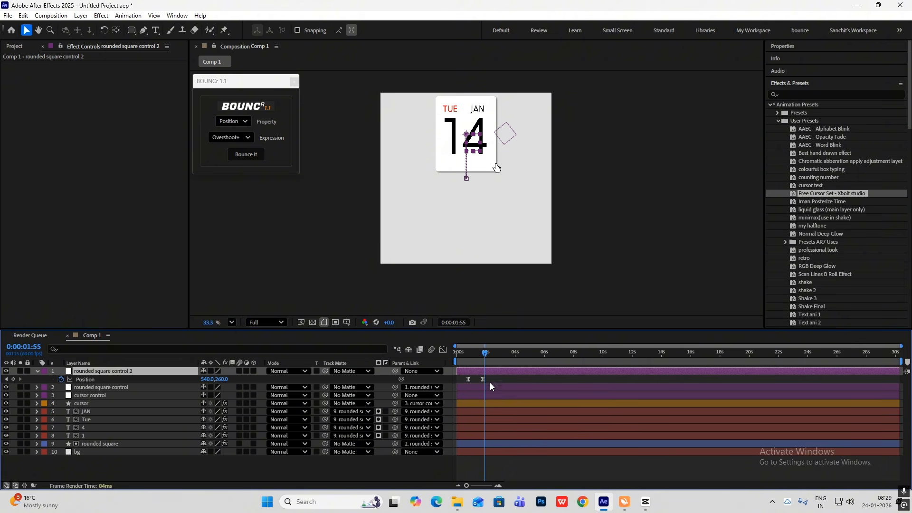
left_click(429, 378)
key("Delete")
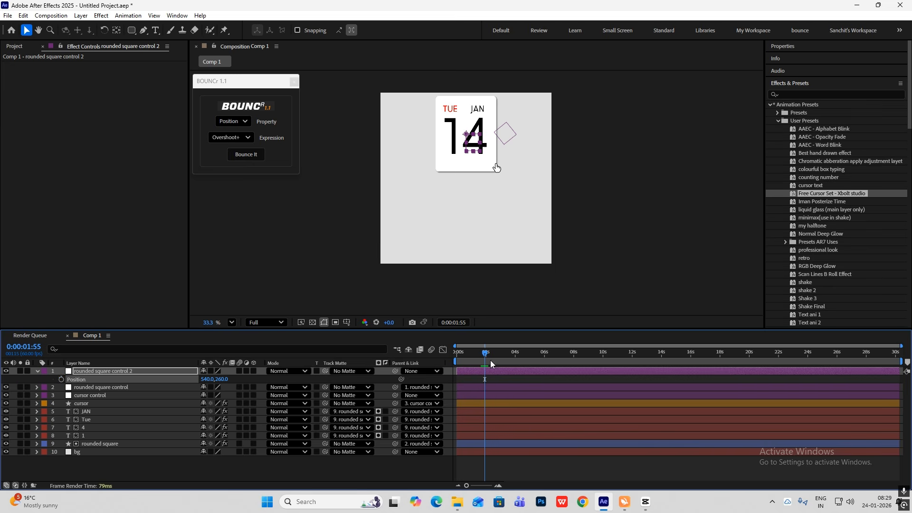
Keyframe rounded square control 2's position at 1:55, then set it to 540, 821 at 3:54
left_click(61, 379)
left_click_drag(486, 358, 513, 360)
left_click_drag(220, 383, 465, 404)
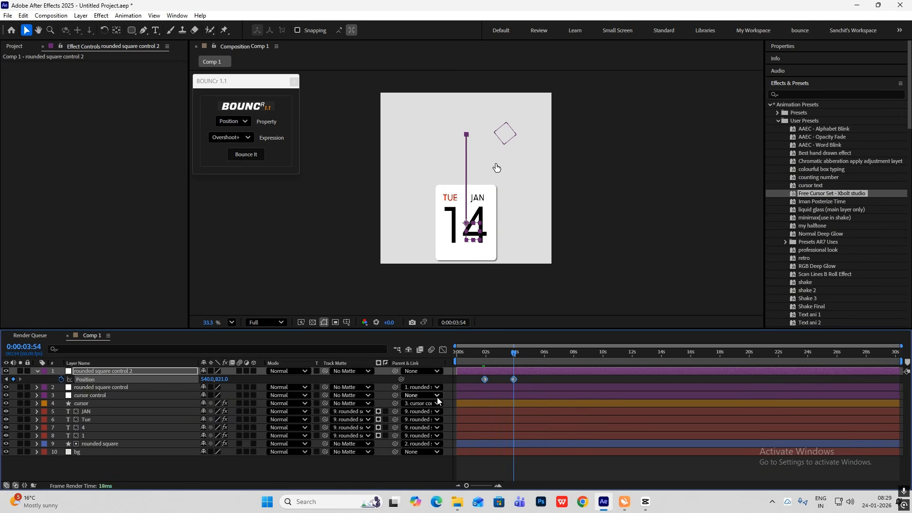
Reshape rounded square control 2's position speed graph so the movement starts slowly and accelerates toward the ending keyframe
left_click(445, 351)
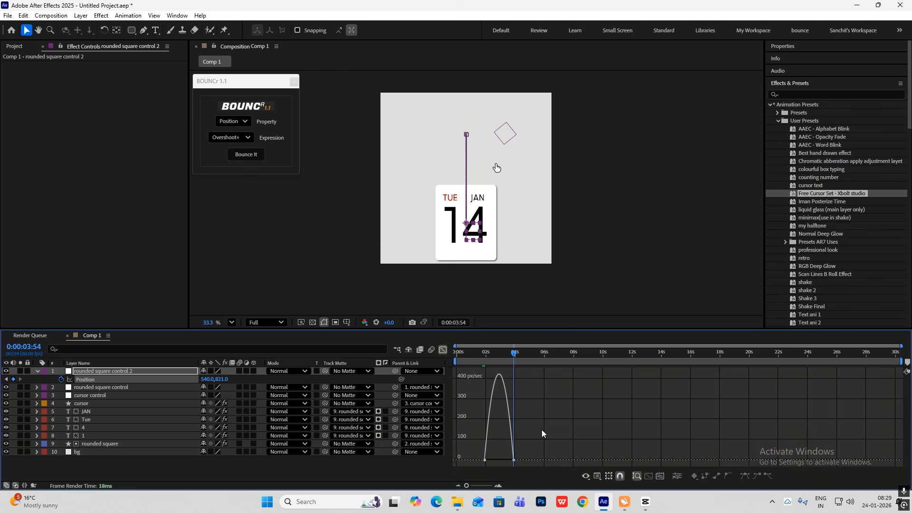
scroll(492, 451, "up", 1)
left_click_drag(506, 424, 434, 489)
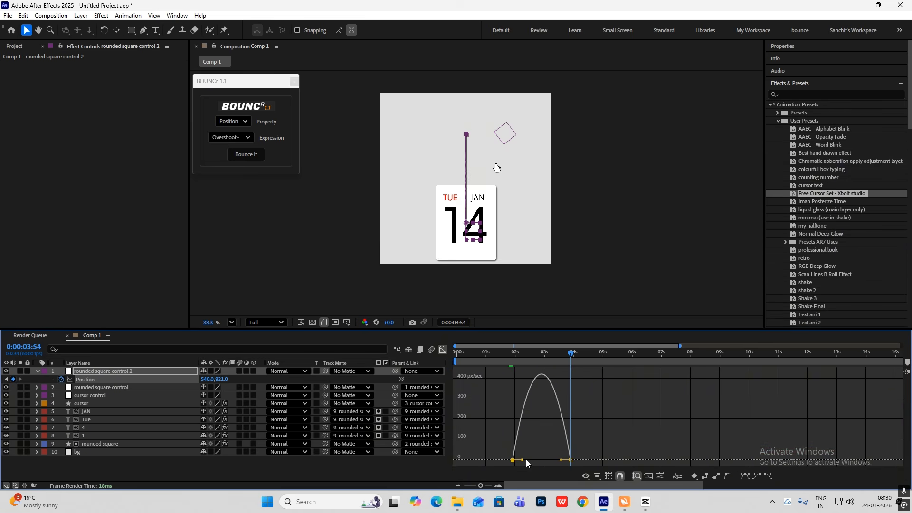
mouse_move(523, 462)
left_mouse_down()
mouse_move(551, 463)
mouse_move(534, 468)
left_mouse_up()
left_click_drag(594, 377, 571, 463)
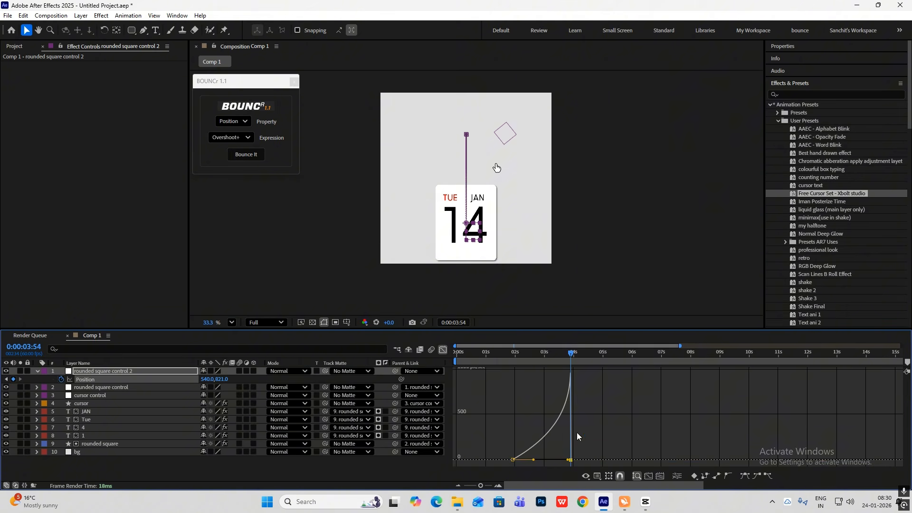
left_click(443, 350)
At 2:26, set rounded square control 2's ending position keyframe to 540, 670
left_click_drag(482, 358, 493, 383)
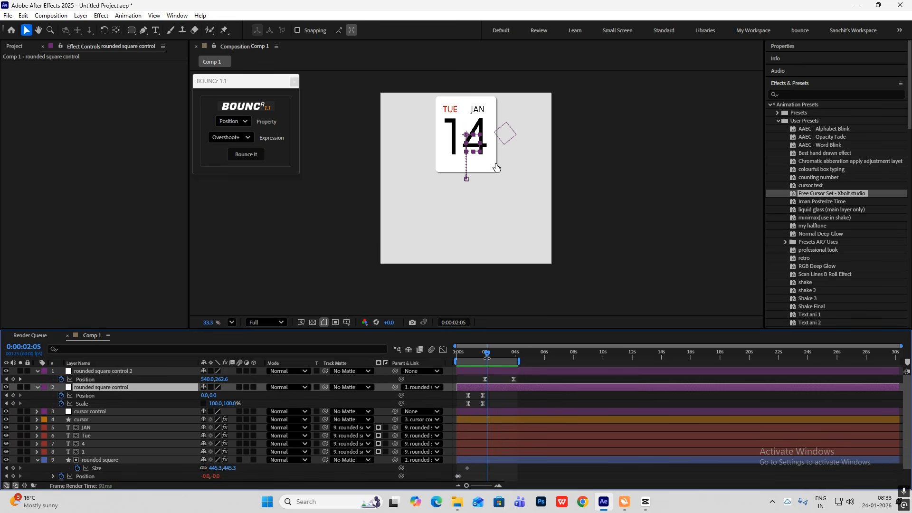
scroll(506, 383, "up", 2, "alt")
left_click_drag(462, 351, 594, 363)
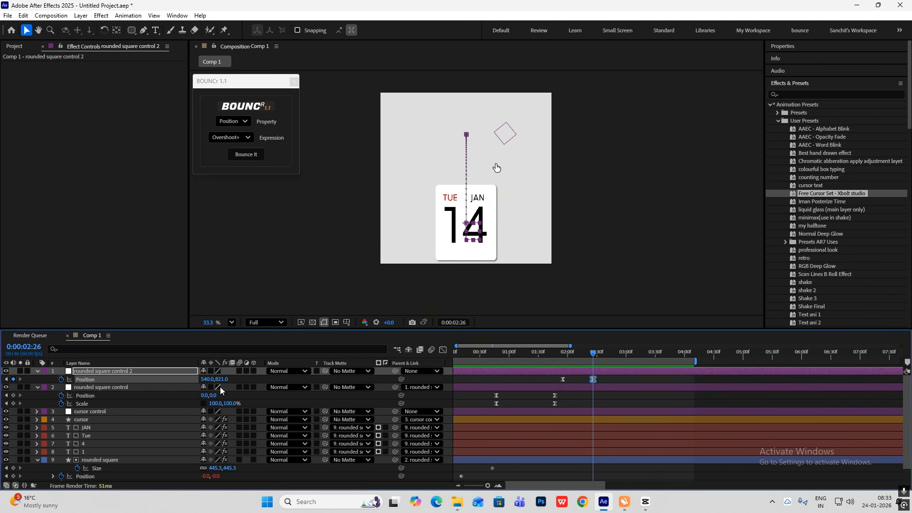
left_click_drag(220, 382, 175, 385)
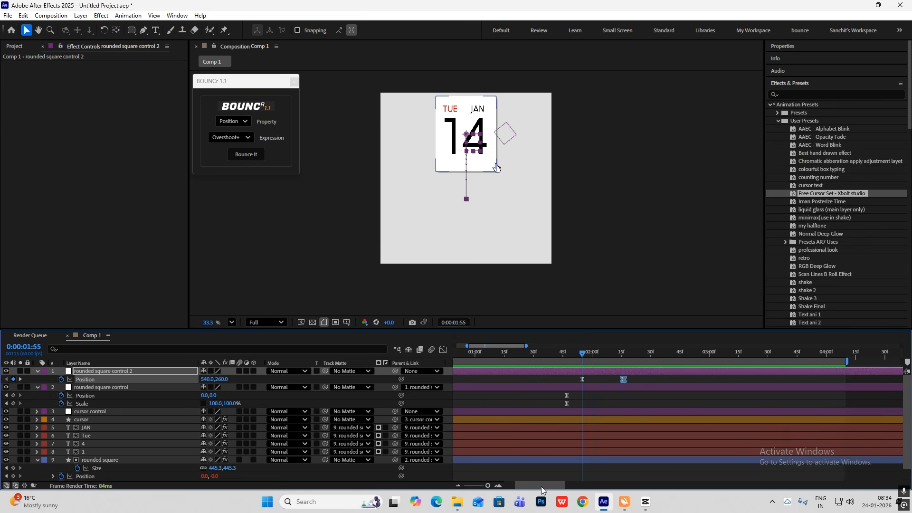
Trim the ends of both rounded square controls, the JAN, Tue, 4 and 1 text layers and the rounded square at 2:14
left_click_drag(540, 486, 542, 486)
left_click_drag(575, 352, 609, 369)
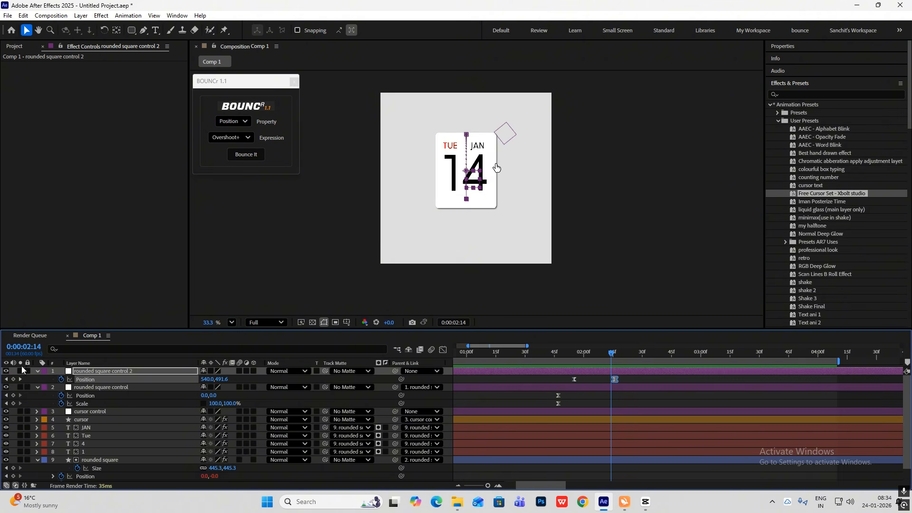
left_click(38, 371)
left_click(37, 379)
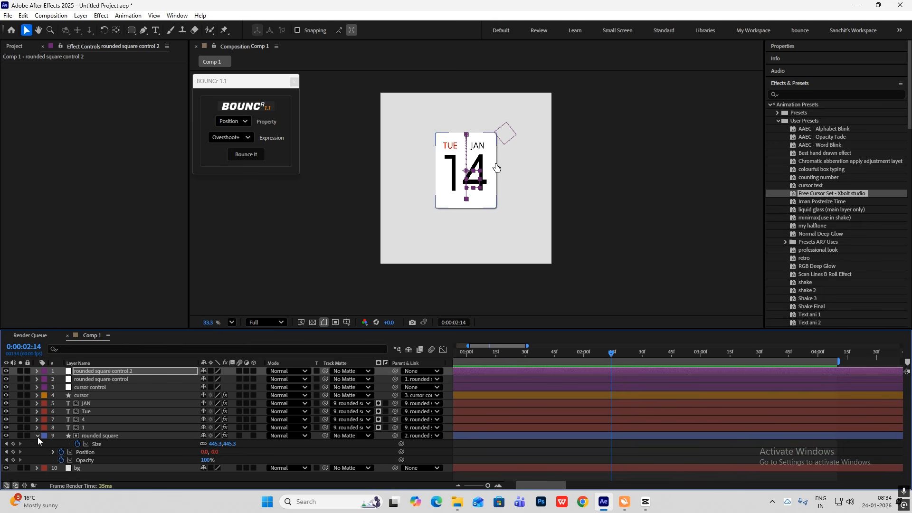
left_click(38, 436)
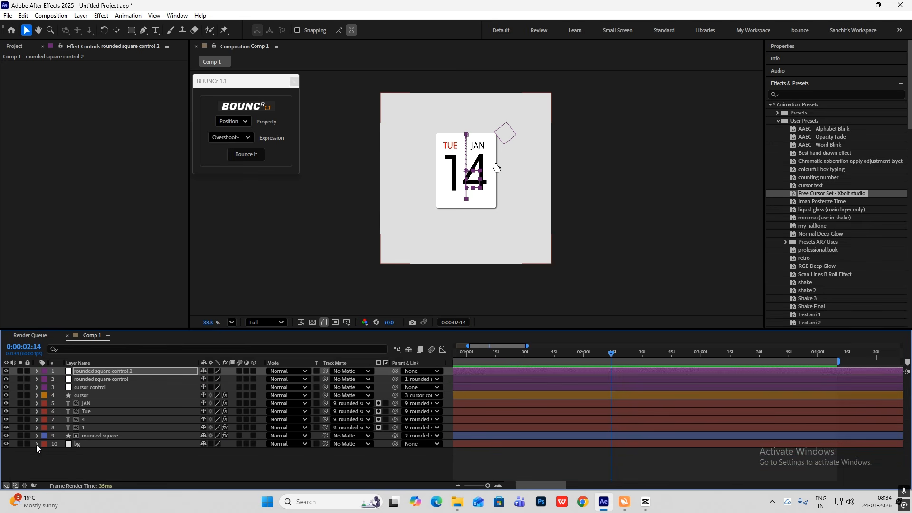
left_click(127, 380, "ctrl")
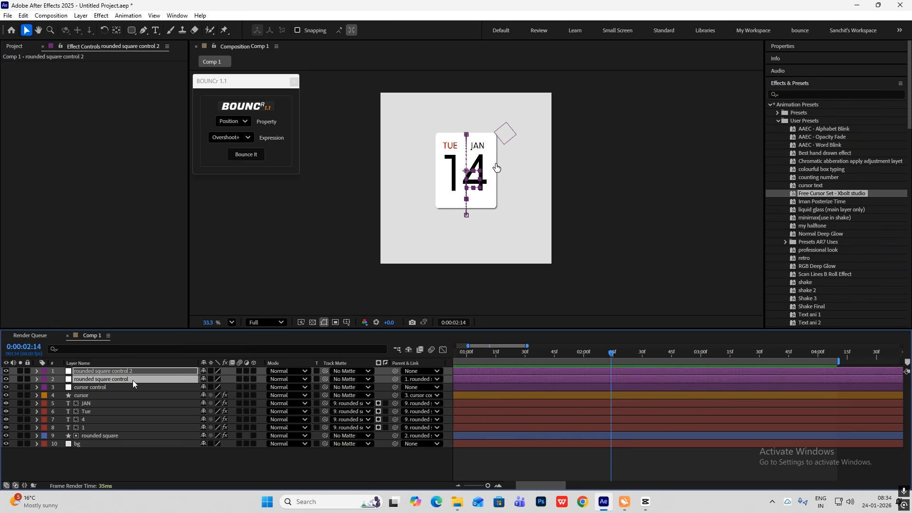
left_click(92, 403, "ctrl")
left_click(89, 412, "ctrl")
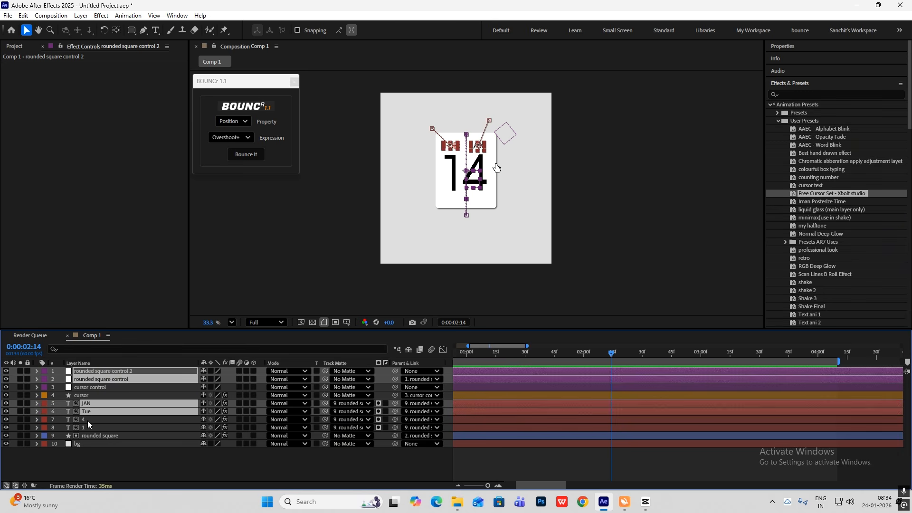
left_click(87, 419, "ctrl")
left_click(88, 427, "ctrl")
left_click(92, 434, "ctrl")
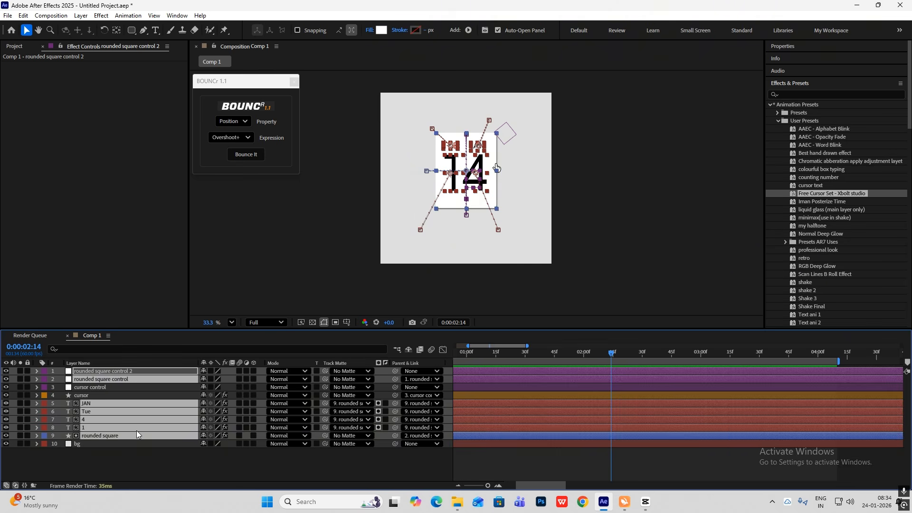
key("alt+bracketright")
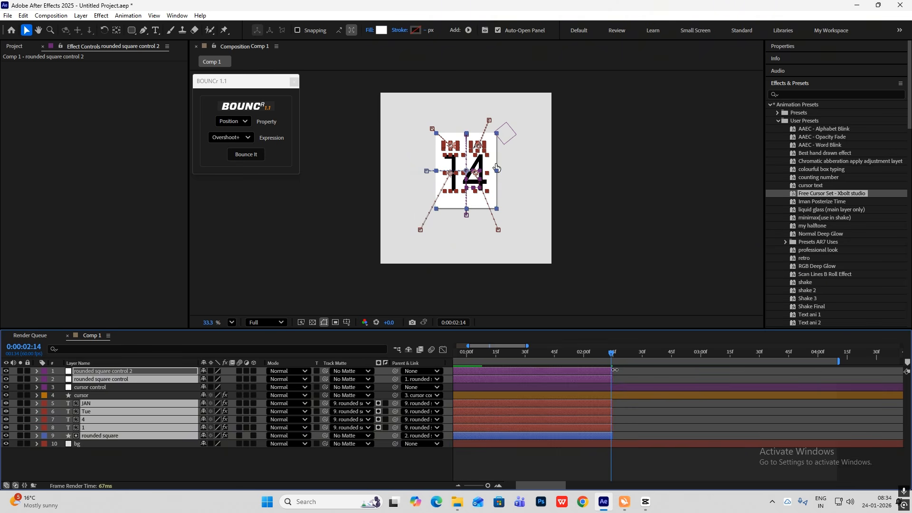
left_click_drag(614, 370, 612, 370)
At 2:12, draw a white rounded rectangle about 339 × 102 px below the calendar card
scroll(611, 368, "down", 5)
left_click(522, 355)
left_click_drag(522, 355, 507, 359)
left_click(499, 463)
left_click(131, 30)
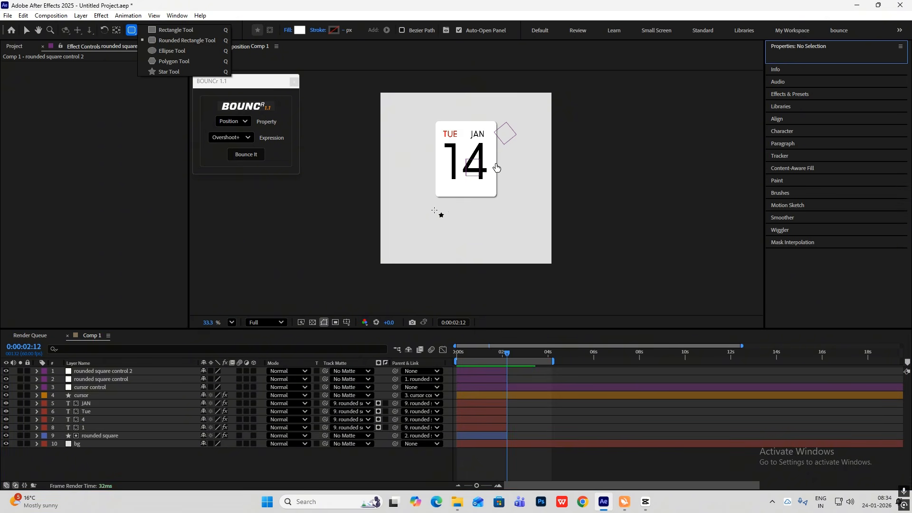
left_click_drag(434, 209, 488, 226)
Rename the new shape layer "round rectangle small" and collapse its properties
left_click(106, 372)
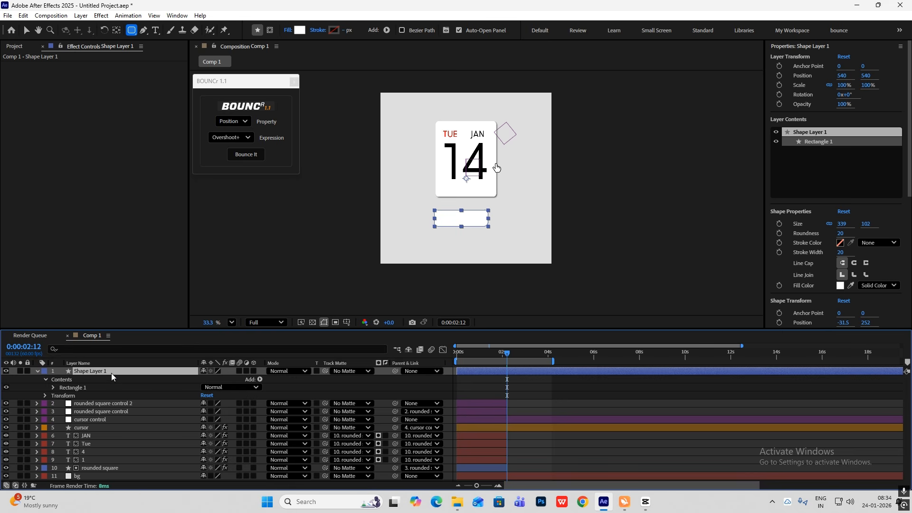
key("Return")
type("round rectangle small")
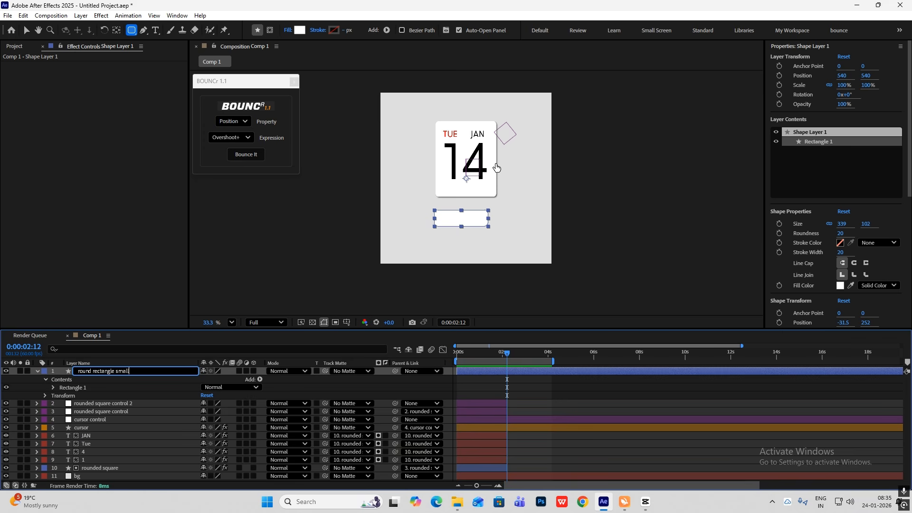
key("Return")
key("v")
key("u")
Copy the Drop Shadow effect from the rounded square layer to the round rectangle small layer
left_click(95, 443)
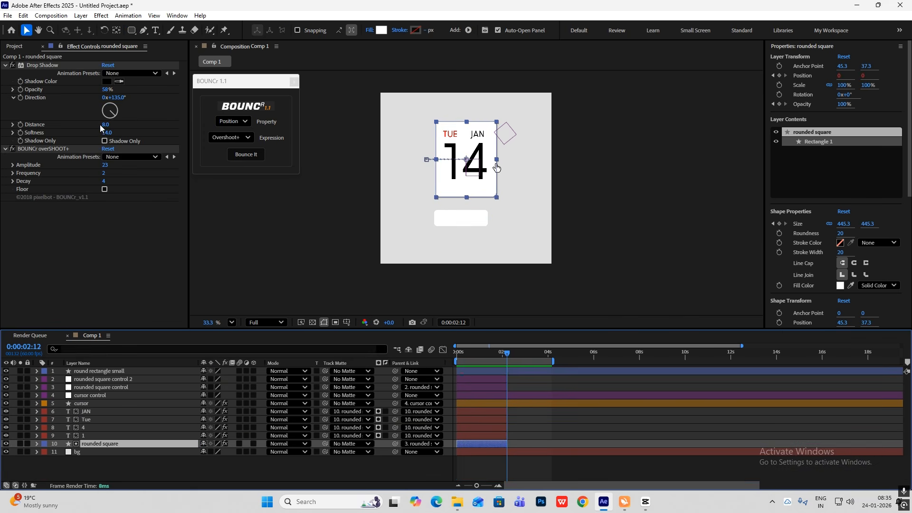
left_click(41, 67)
left_click(101, 395)
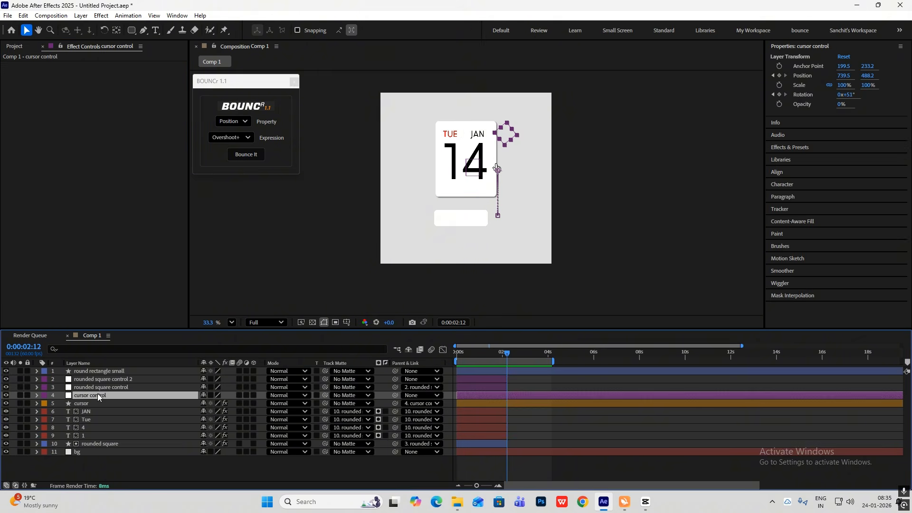
left_click(106, 374)
key("ctrl+v")
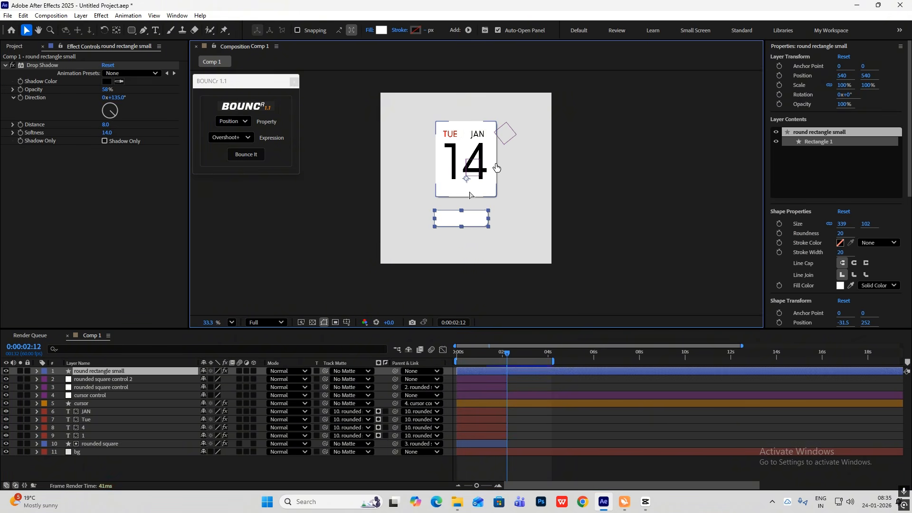
Center the small rounded rectangle's anchor point and trim its layer to start at about 2:12
key("ctrl+alt+Home")
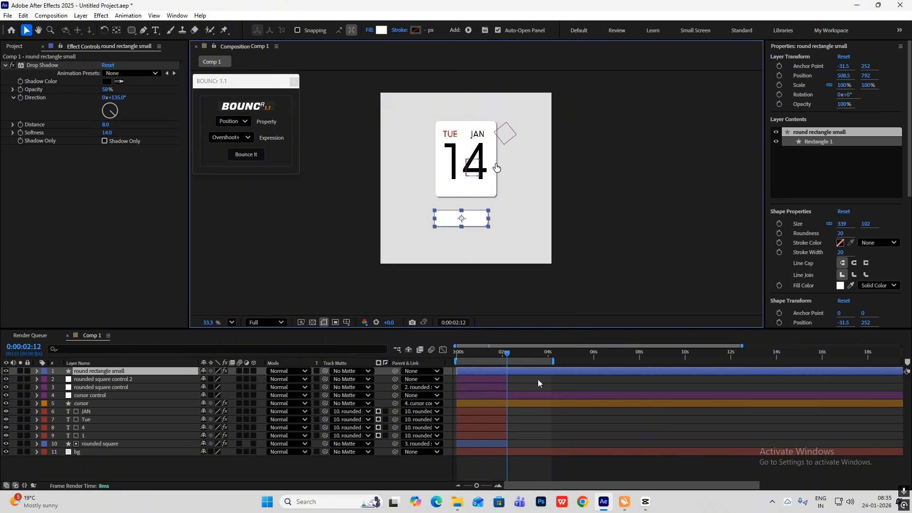
left_click_drag(458, 371, 504, 374)
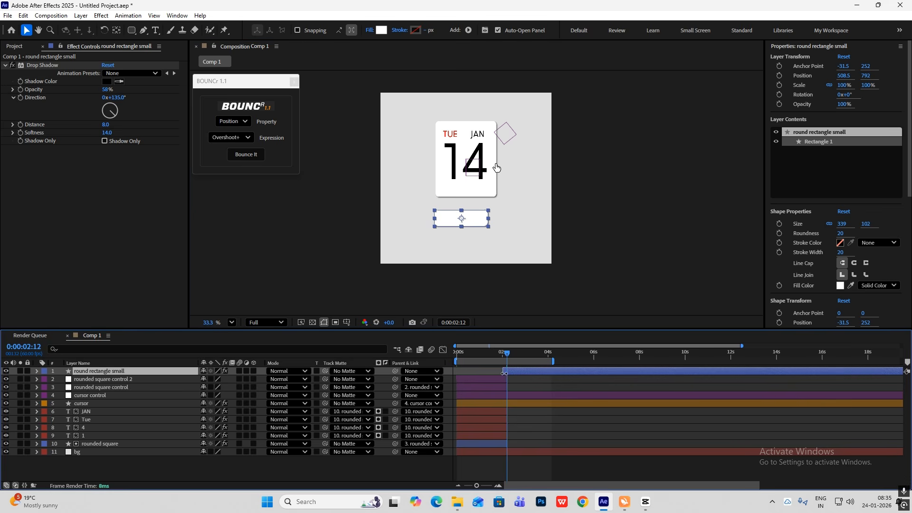
scroll(520, 382, "up", 4)
mouse_move(548, 485)
left_mouse_down()
mouse_move(527, 487)
mouse_move(540, 489)
left_mouse_up()
left_click_drag(552, 376, 551, 358)
scroll(552, 382, "down", 3)
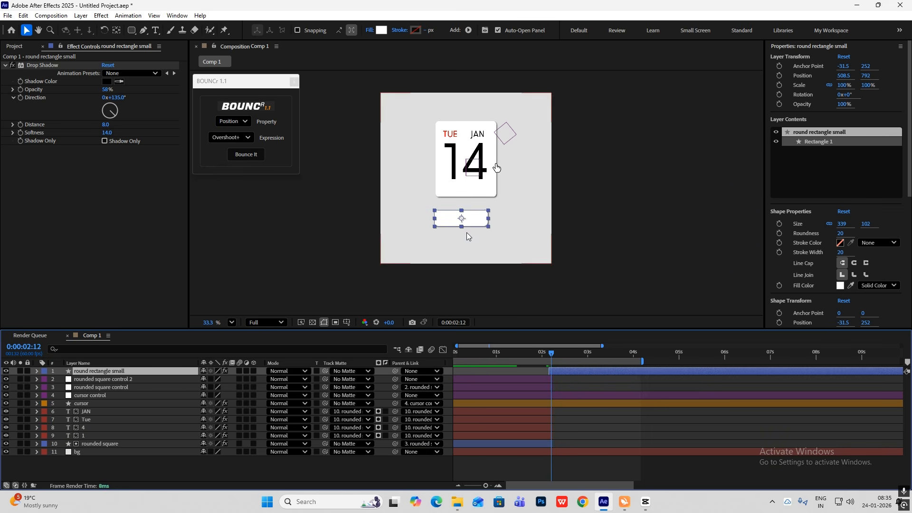
Move the small rounded rectangle to the card's lower edge at 544.5, 708 and advance one frame to 2:13
left_click(474, 219)
left_click_drag(473, 219, 467, 206)
key("Page_Down")
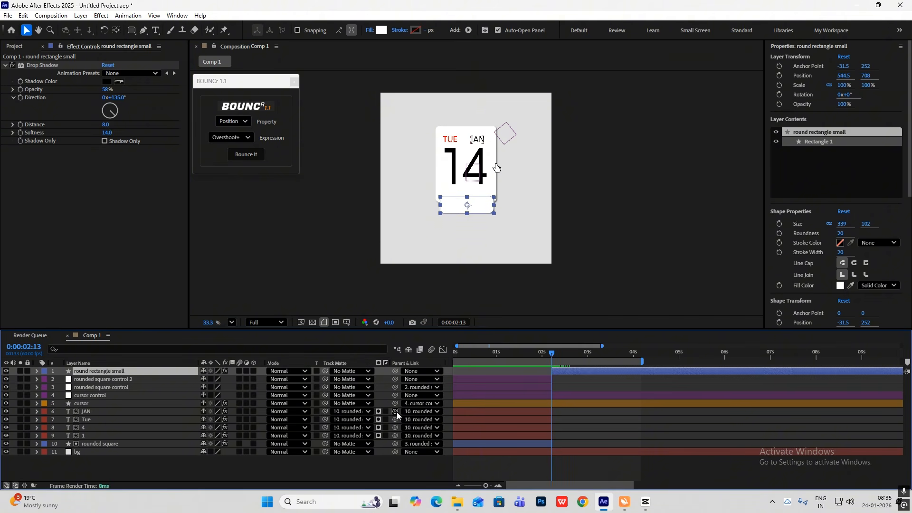
Keyframe the small rounded rectangle's position at 2:13 and lower it to 544.5, 761 at 2:37
key("p")
left_click(62, 379)
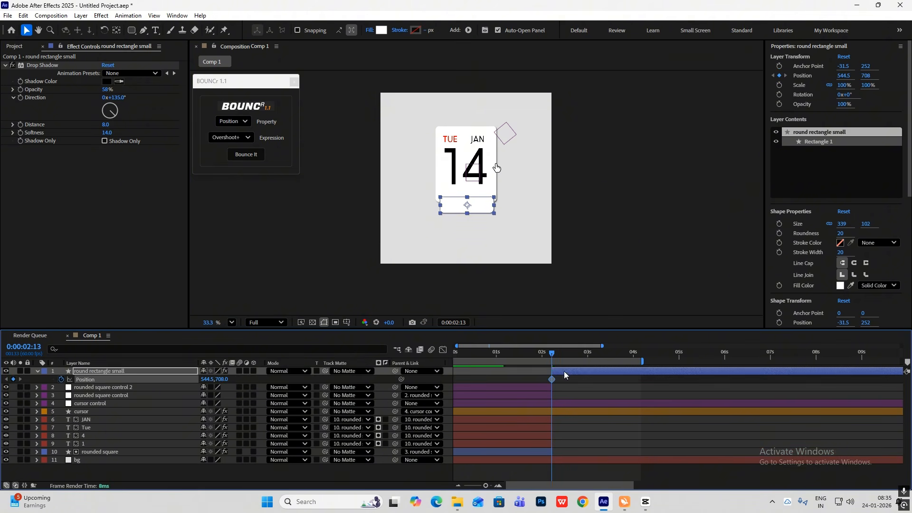
left_click_drag(550, 357, 570, 360)
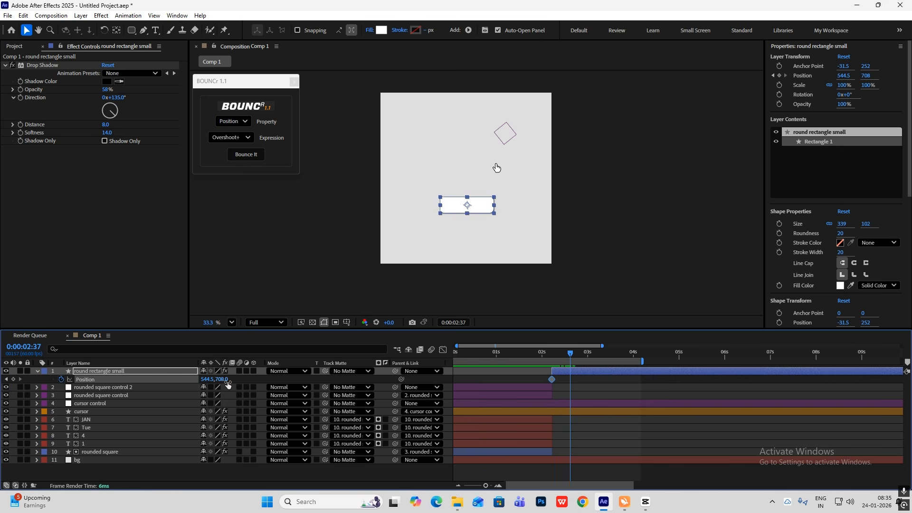
left_click_drag(223, 379, 249, 381)
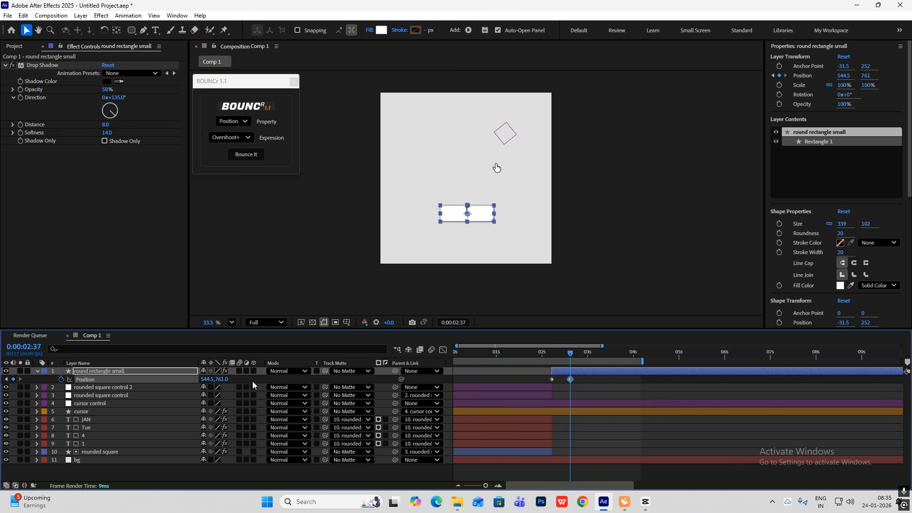
Apply the BOUNCr Overshoot+ expression to the small rounded rectangle's position keyframes and preview the bounce
left_click_drag(582, 374, 522, 380)
left_click(246, 154)
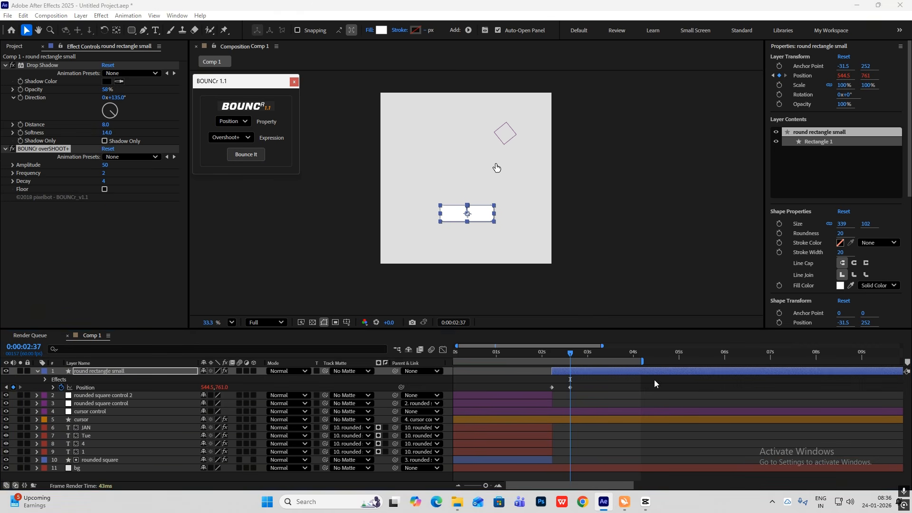
left_click_drag(572, 355, 552, 355)
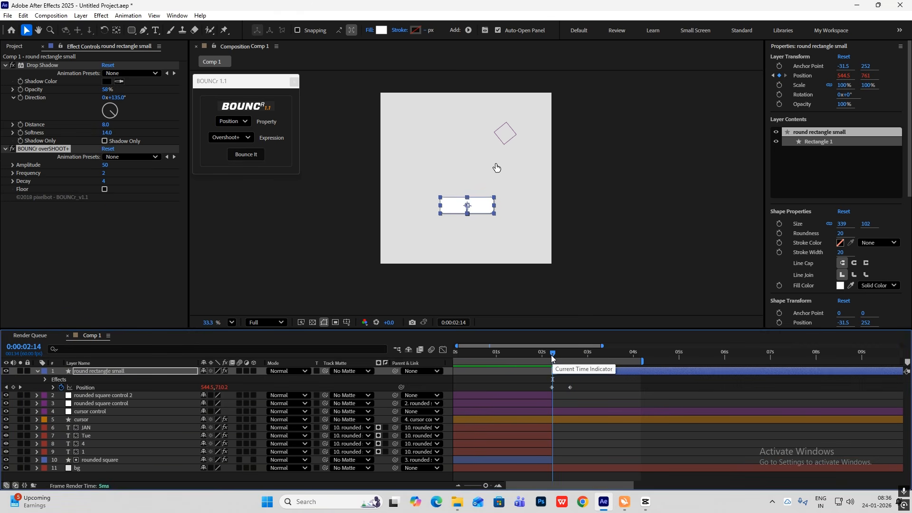
key("space")
key("space")
Move the small rounded rectangle's second position keyframe closer to the first and preview the faster drop
left_click_drag(580, 382, 566, 399)
left_click_drag(569, 389, 555, 390)
left_click_drag(606, 356, 551, 357)
key("space")
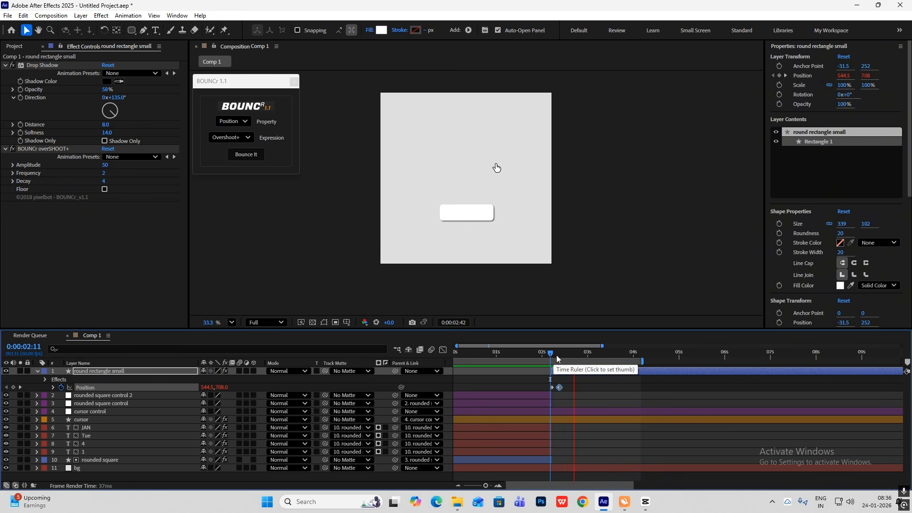
key("space")
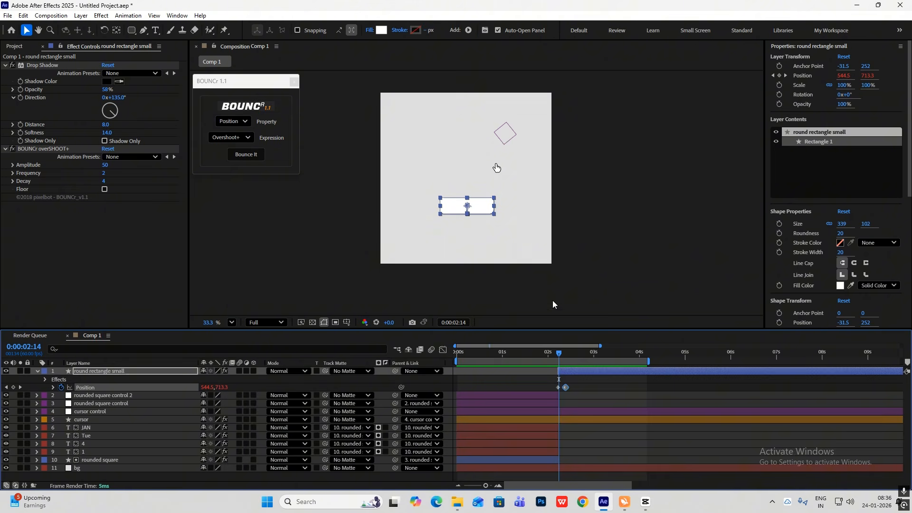
Trim the card's control, JAN, 4, 1 and rounded square layers to end around 2:11 and shift the small rounded rectangle layer to start there
scroll(532, 253, "up", 1)
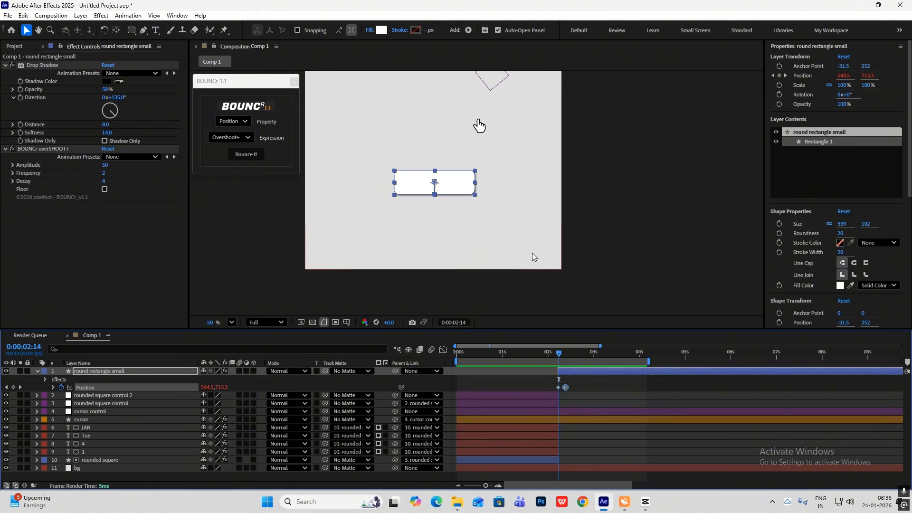
left_click(557, 357)
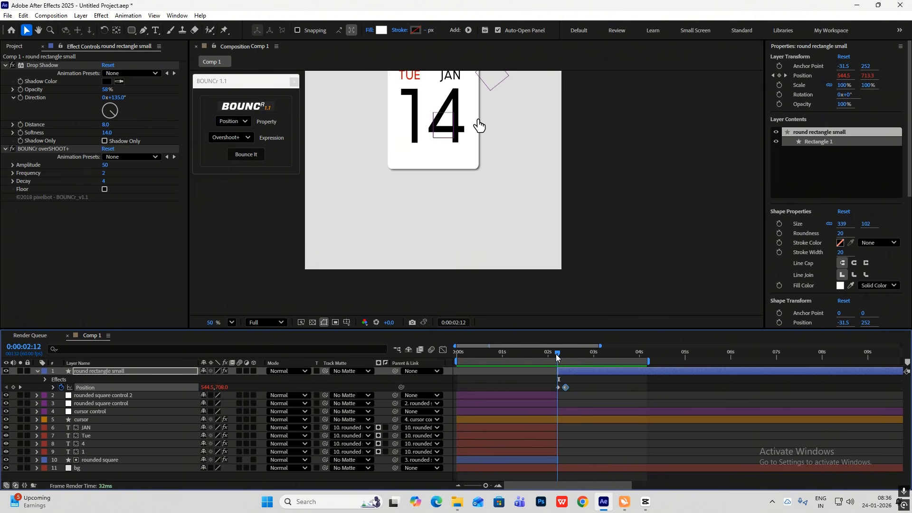
left_click(557, 359)
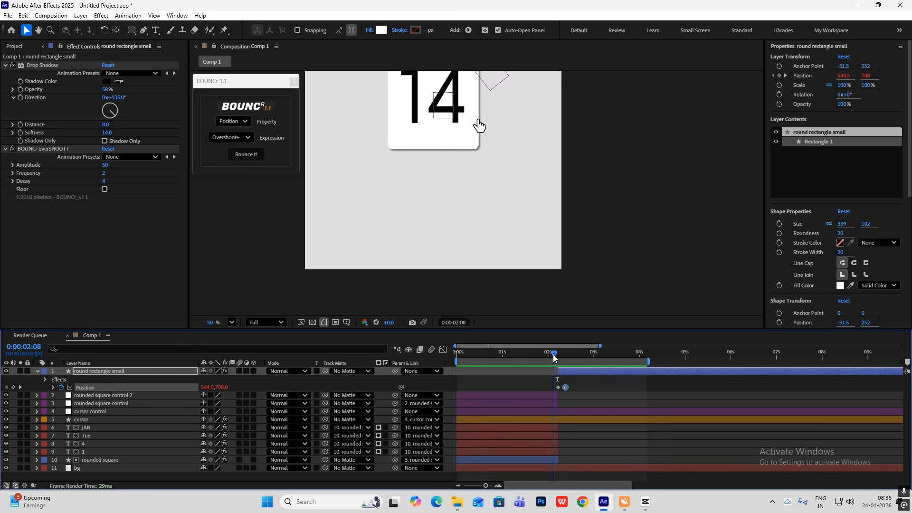
left_click(559, 395)
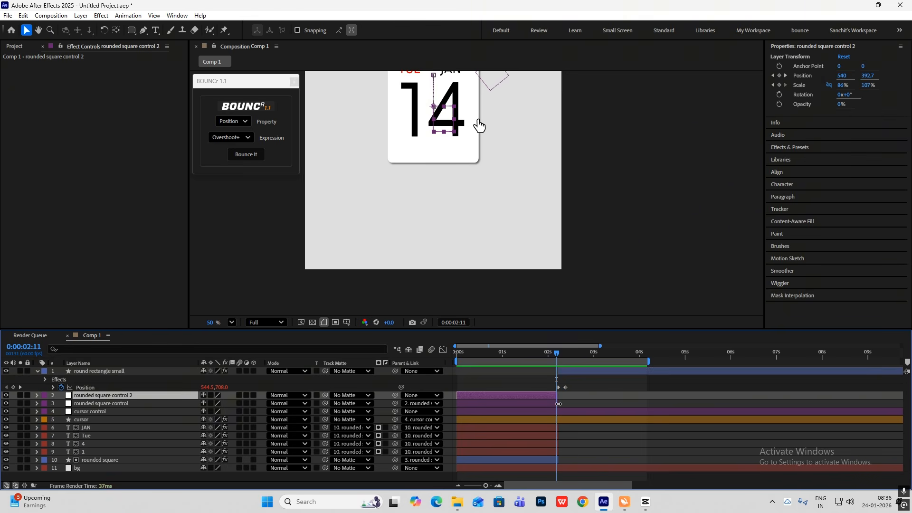
left_click(558, 404)
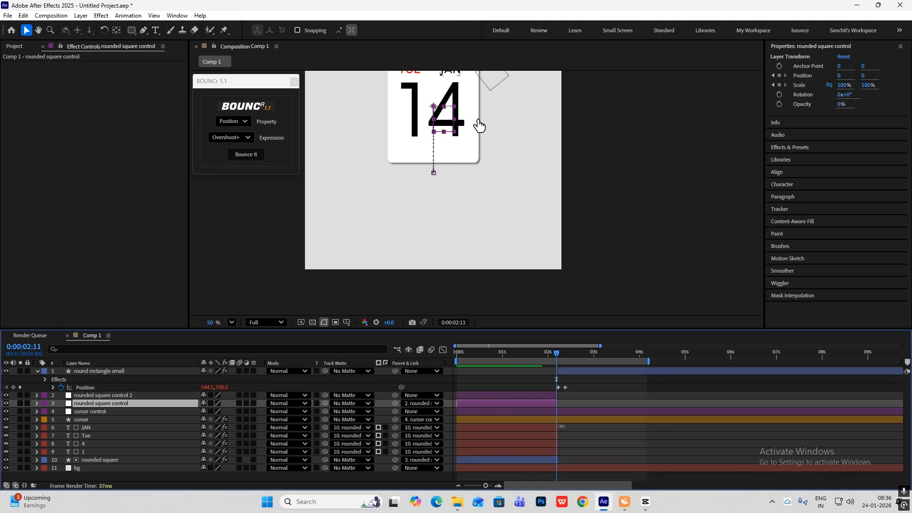
left_click(561, 426)
left_click(558, 444)
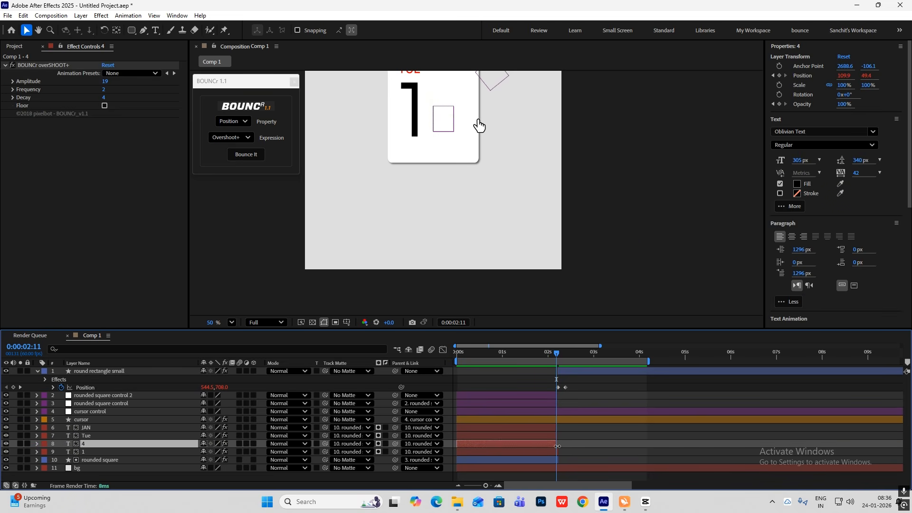
scroll(562, 468, "up", 1)
left_click_drag(555, 454, 550, 455)
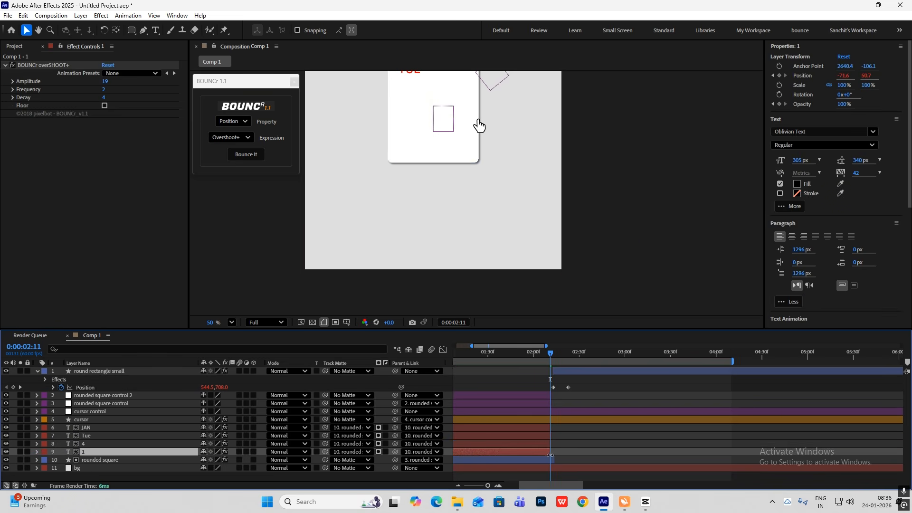
left_click(551, 459)
left_click(559, 372)
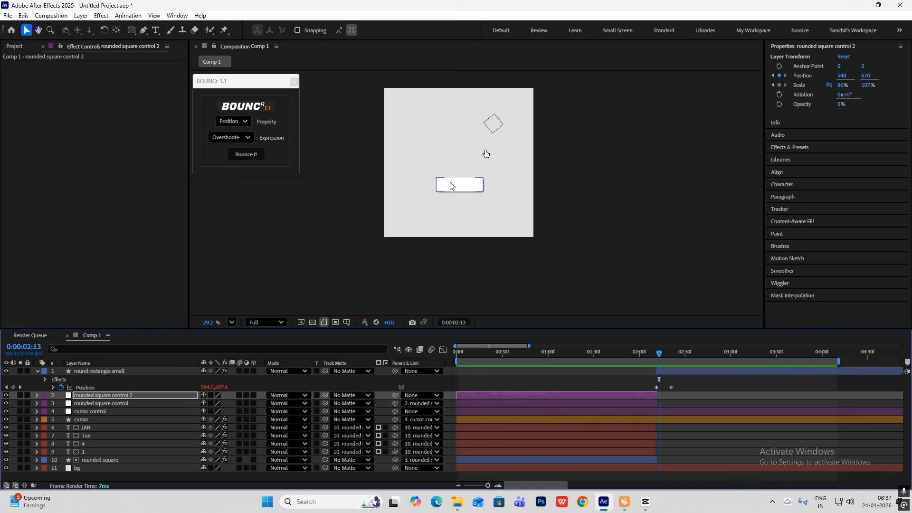
Collapse the small rounded rectangle's properties and create a new text layer reading "+"
scroll(469, 183, "up", 3)
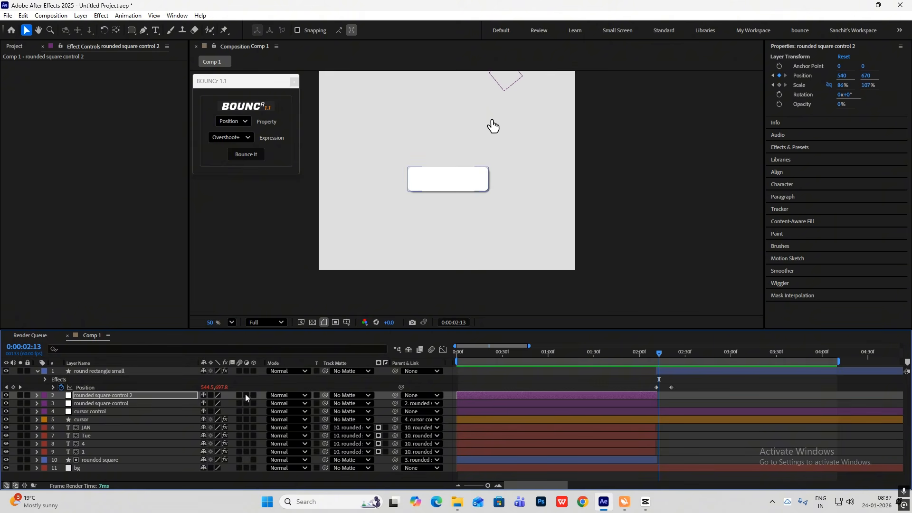
left_click(38, 372)
left_click(117, 465)
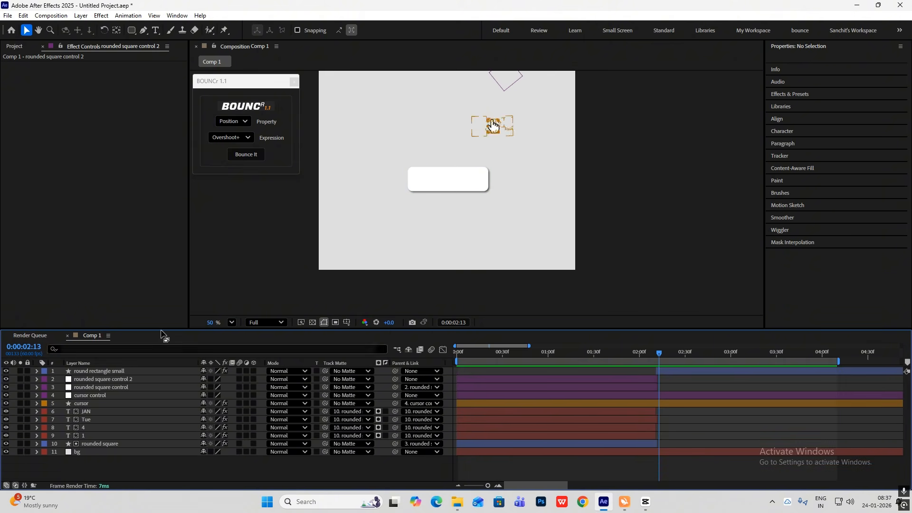
right_click(684, 172)
mouse_move(714, 175)
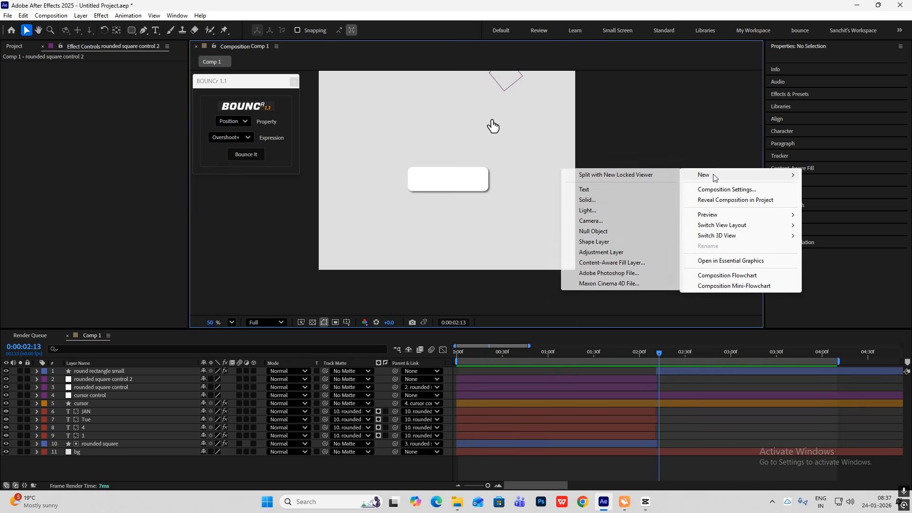
left_click(637, 191)
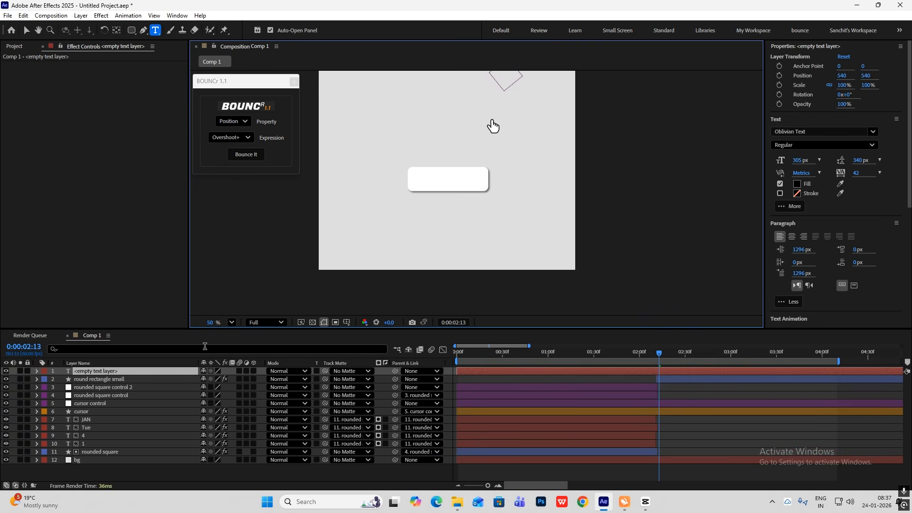
type("+")
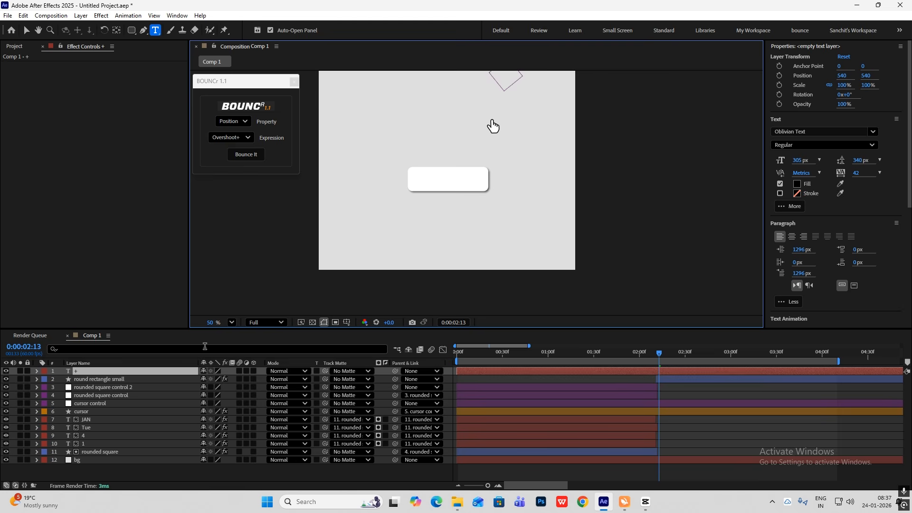
left_click(26, 30)
Move the "+" text onto the small rounded rectangle at about 535, 710
scroll(662, 173, "down", 4)
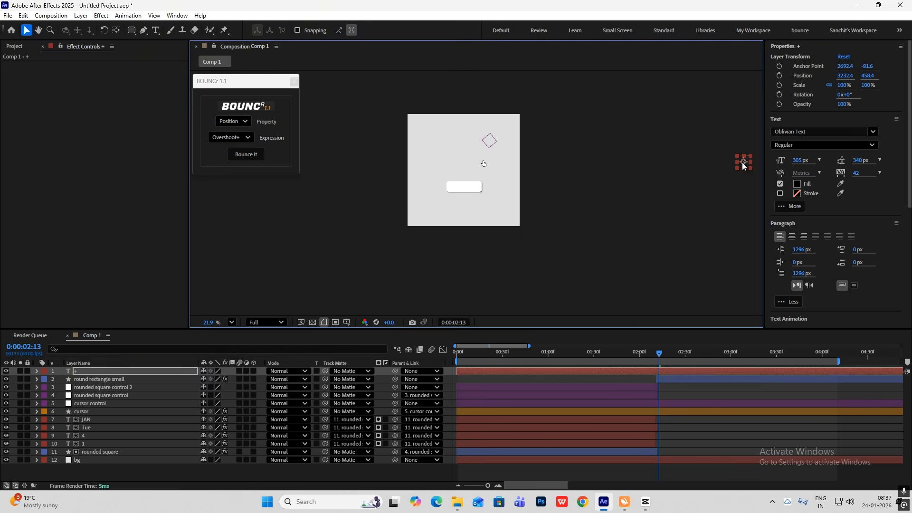
left_click_drag(742, 164, 551, 169)
left_click_drag(485, 176, 462, 190)
scroll(461, 186, "up", 4)
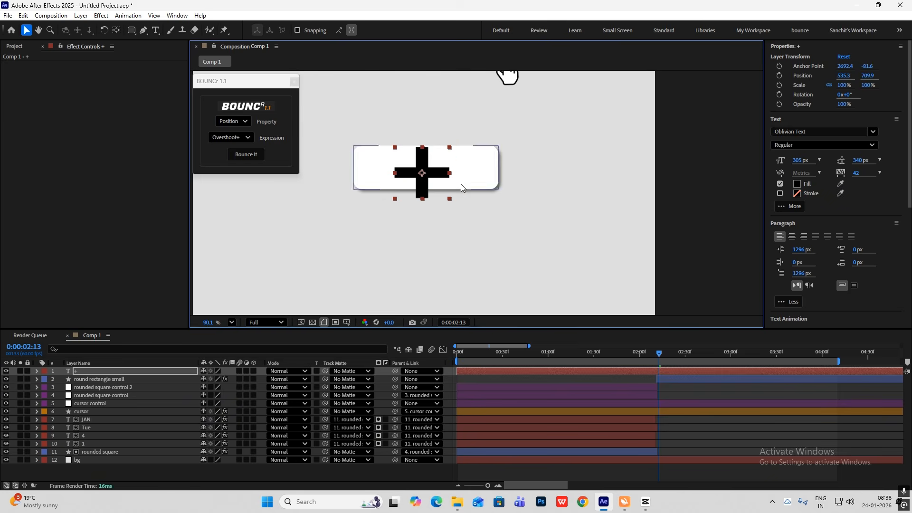
Set the "+" text's fill color to light grey
left_click(797, 184)
left_click_drag(357, 214, 346, 204)
left_click(551, 192)
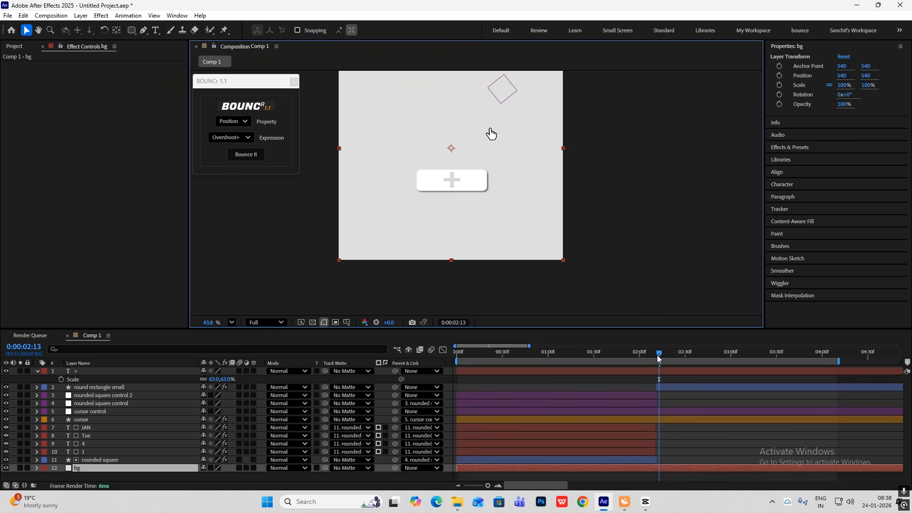
Trim the "+" text layer to start at 2:11
left_click_drag(658, 356, 656, 357)
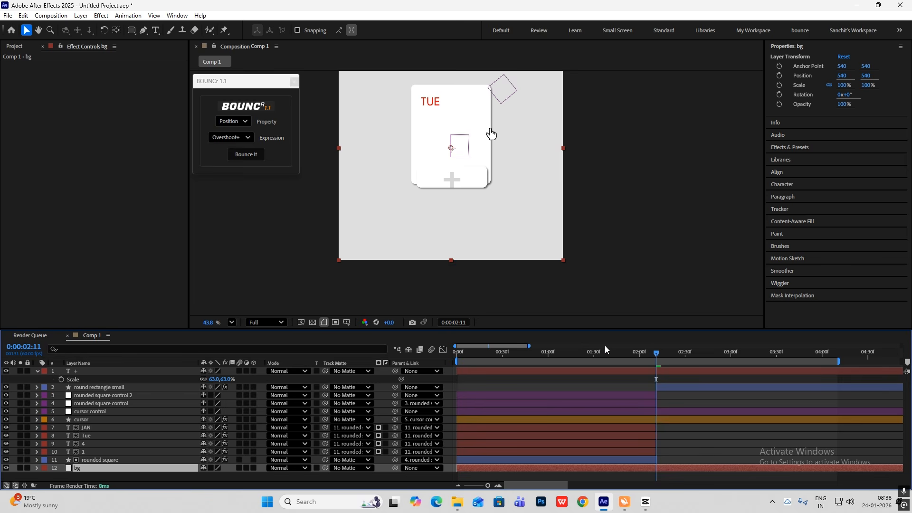
key("semicolon")
left_click(156, 372)
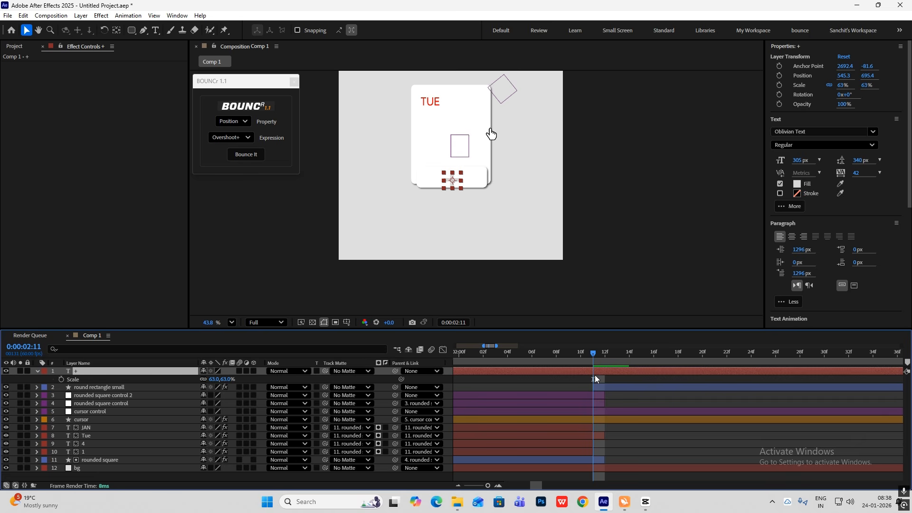
key("alt+bracketleft")
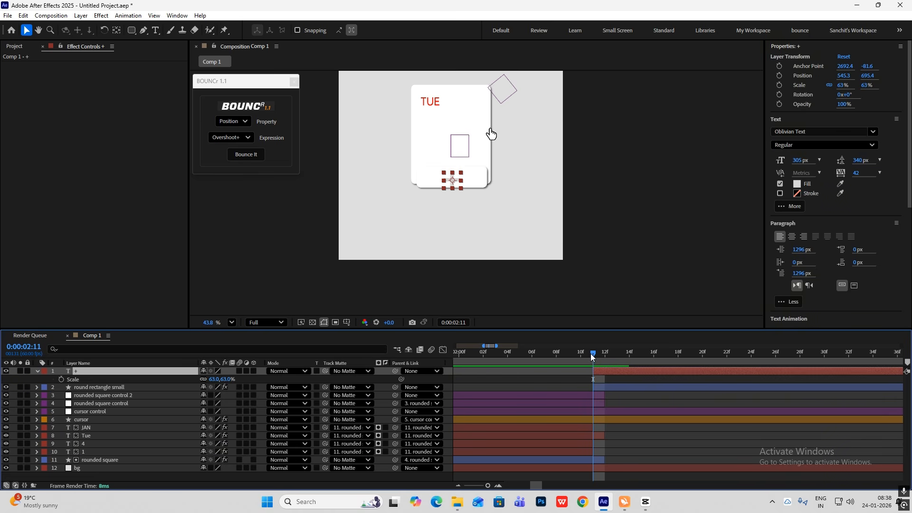
Parent the "+" text layer to the round rectangle small layer
scroll(595, 374, "up", 3)
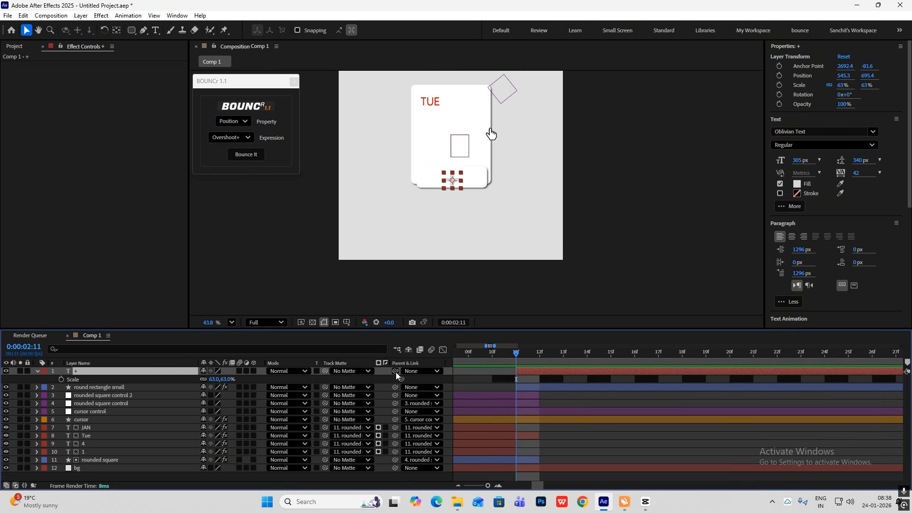
left_click_drag(395, 372, 136, 390)
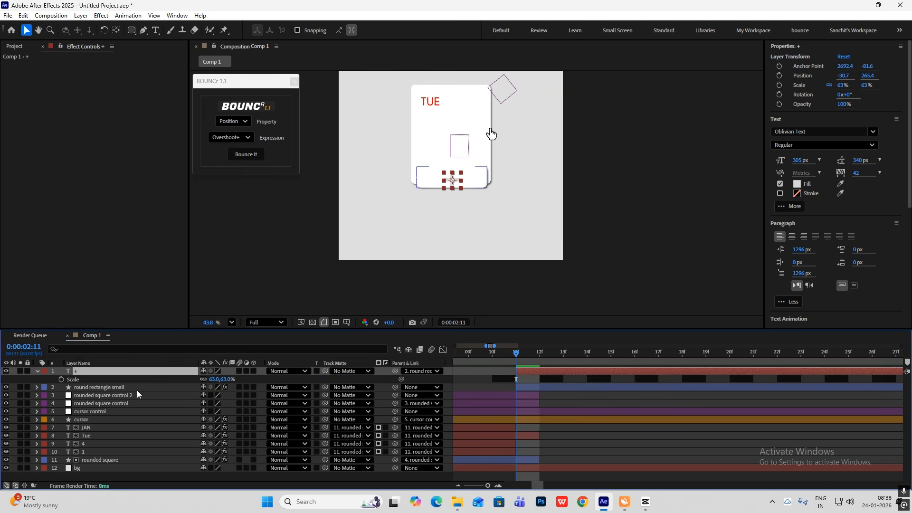
left_click(642, 222)
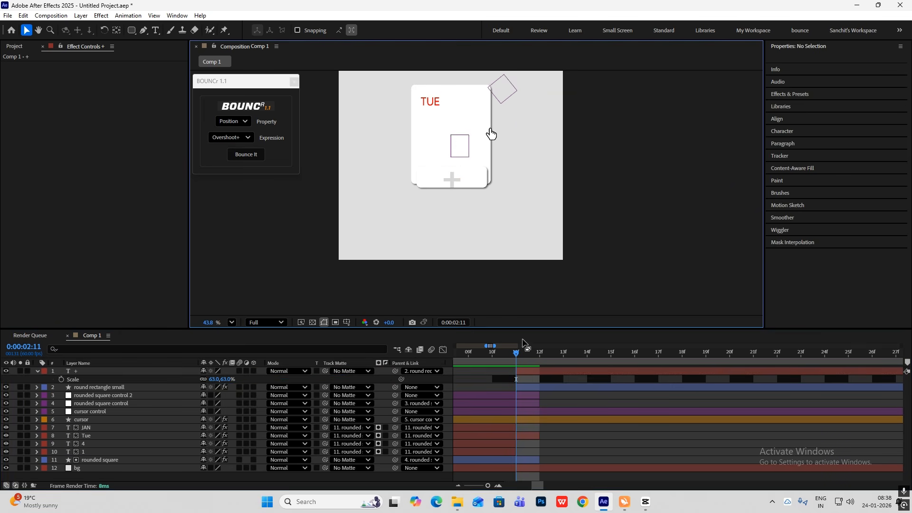
Reveal the "+" layer's rotation property and apply the Fill effect to the layer
left_click(89, 372)
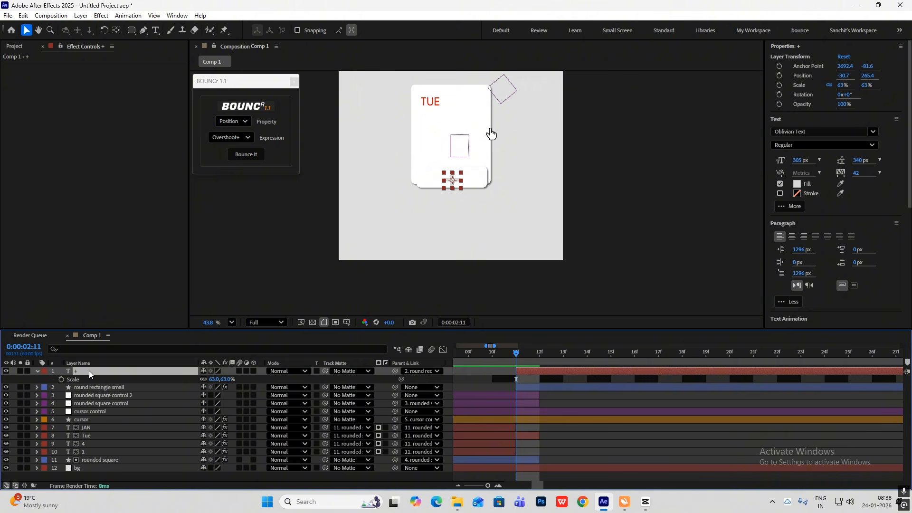
key("shift+r")
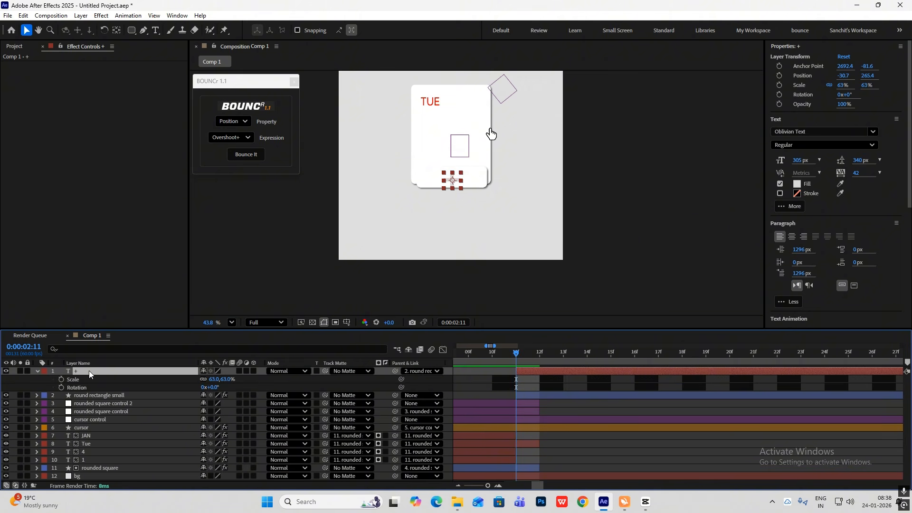
scroll(830, 223, "down", 5)
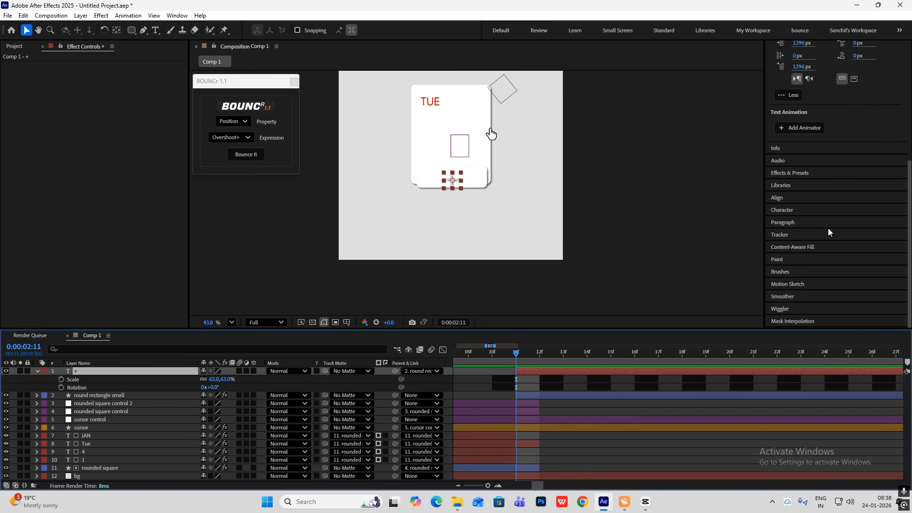
left_click(809, 174)
left_click(813, 95)
type("f")
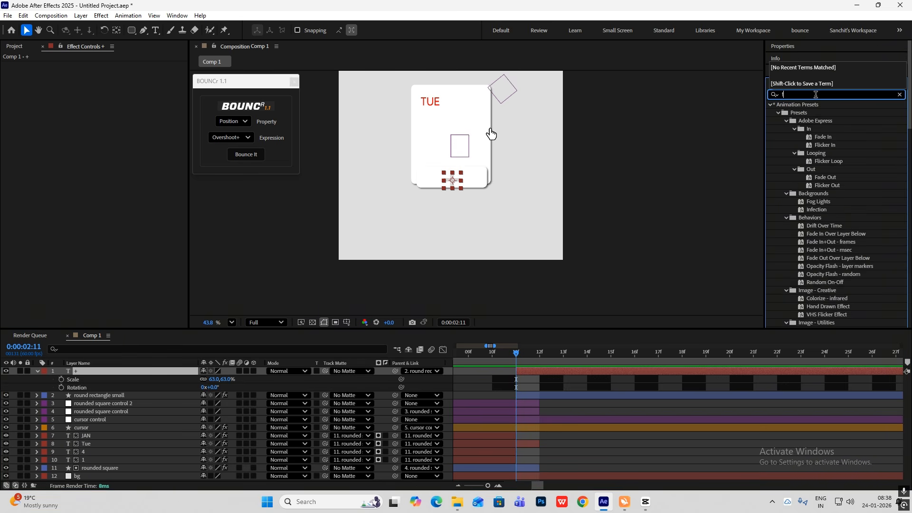
type("ill")
left_click_drag(802, 172, 95, 372)
Set a rotation keyframe on the "+" layer at 2:11 and collapse its properties
left_click(60, 395)
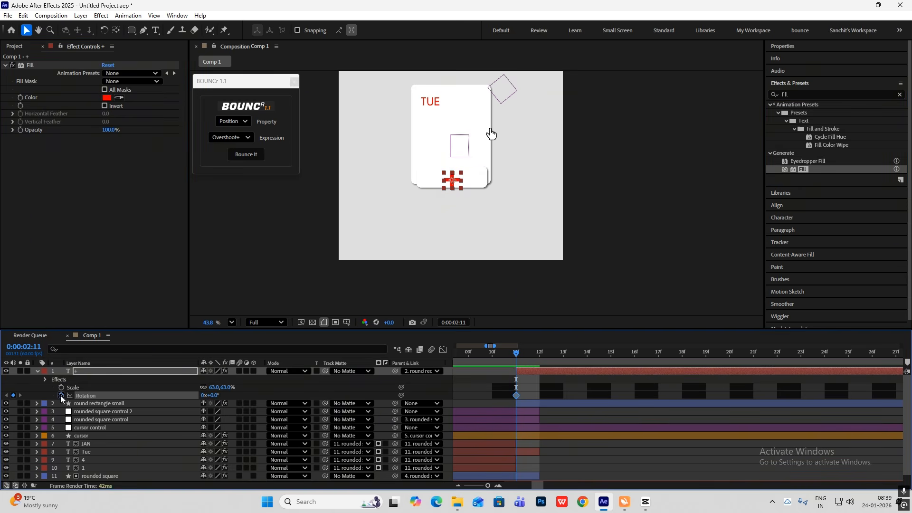
key("u")
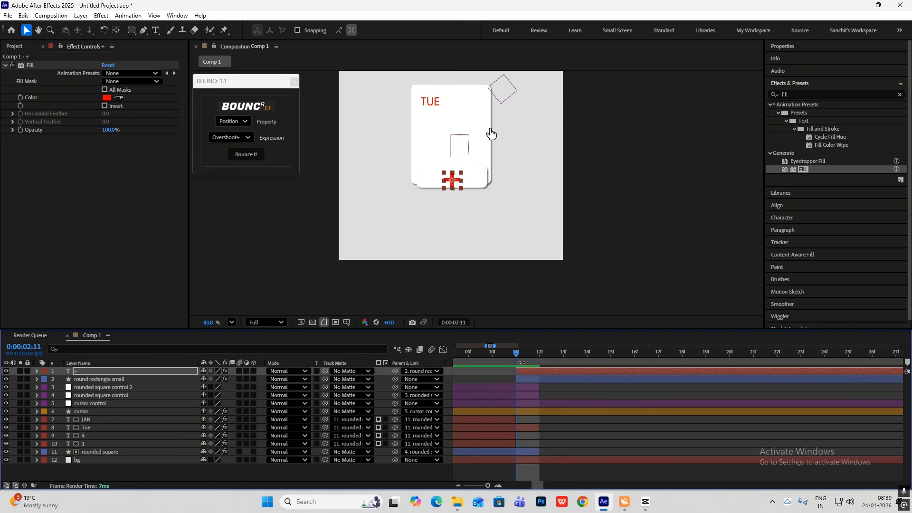
Reveal the "+" layer's keyframed properties and set a Fill color keyframe at 2:11
key("u")
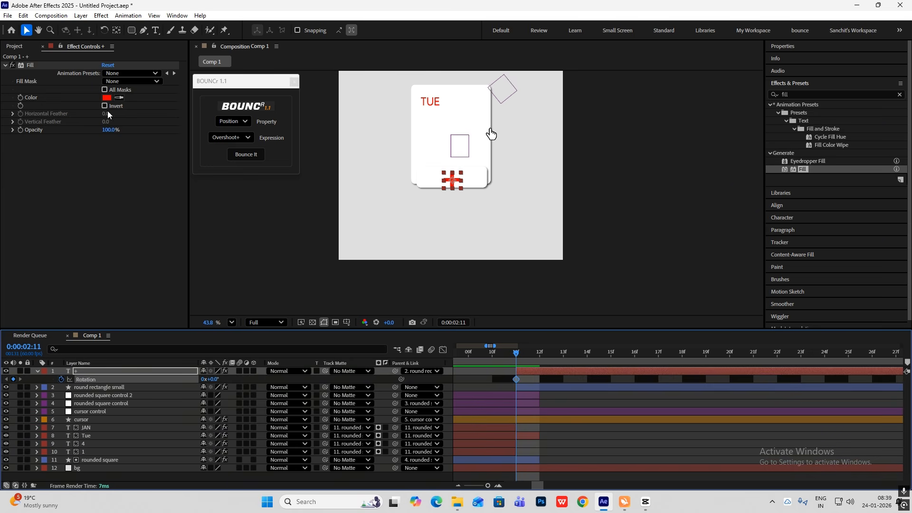
left_click(20, 98)
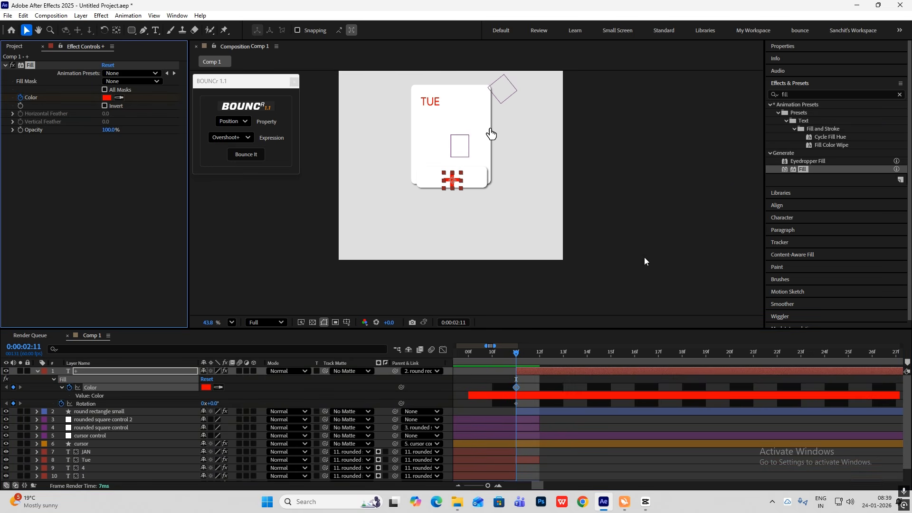
key("space")
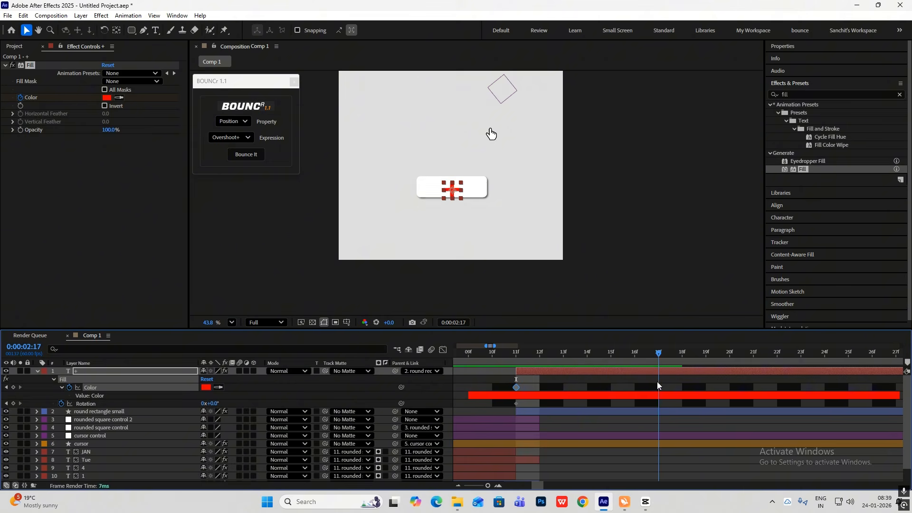
Check the reference clip and shift the "+" layer with its keyframes to start at 2:15, on the small rectangle's second position keyframe
left_click(645, 501)
left_click_drag(124, 363, 206, 386)
left_click(645, 502)
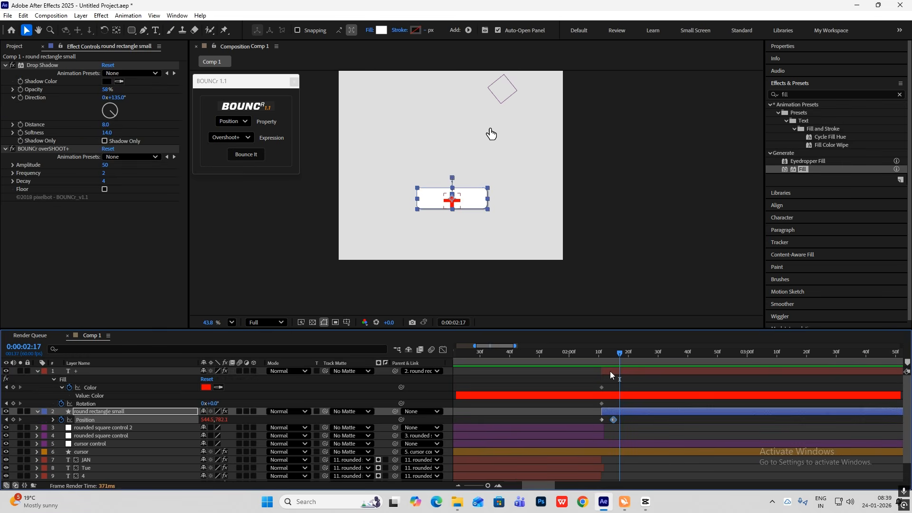
left_click_drag(610, 371, 621, 371)
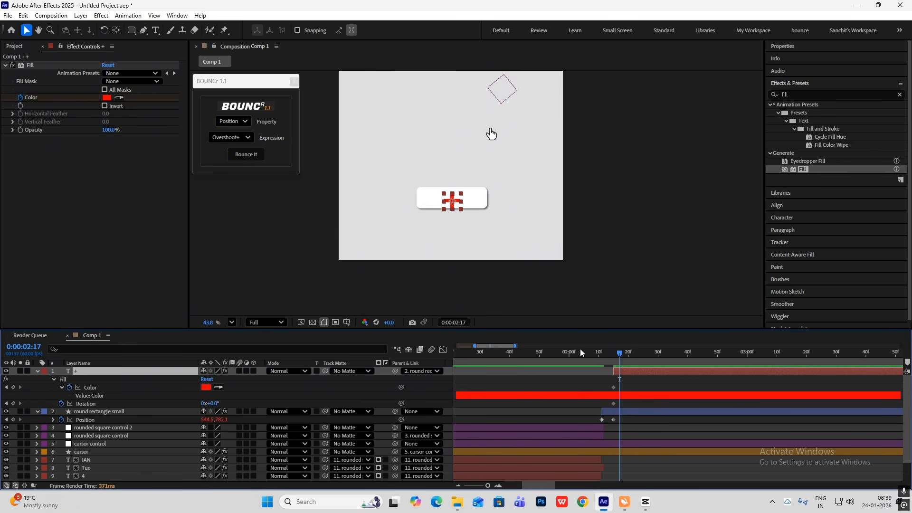
Change the "+" layer's Fill color keyframe at 2:15 to light grey D7D7D7
left_click_drag(620, 353, 613, 355)
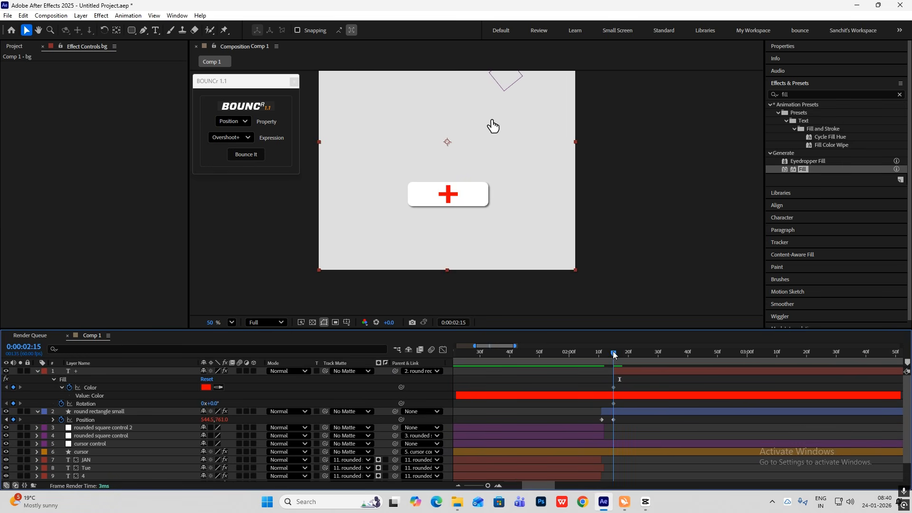
left_click(207, 387)
left_click(349, 203)
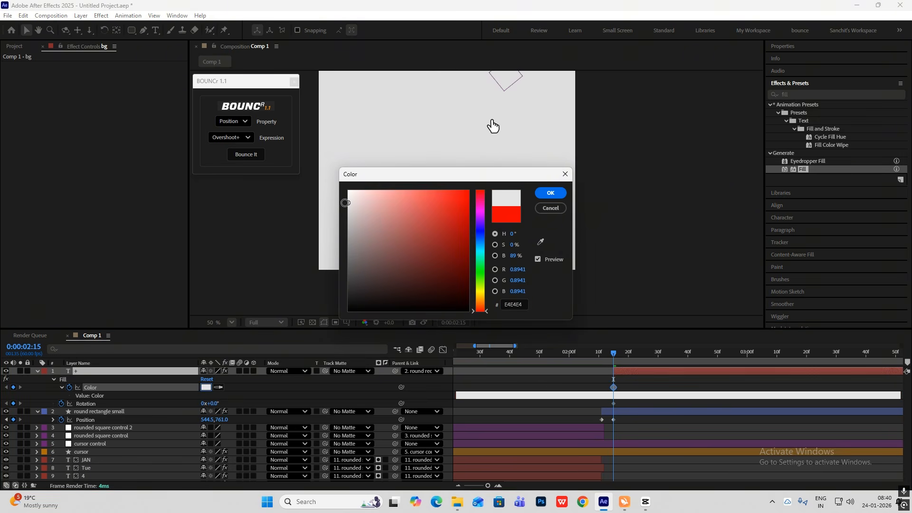
left_click(549, 193)
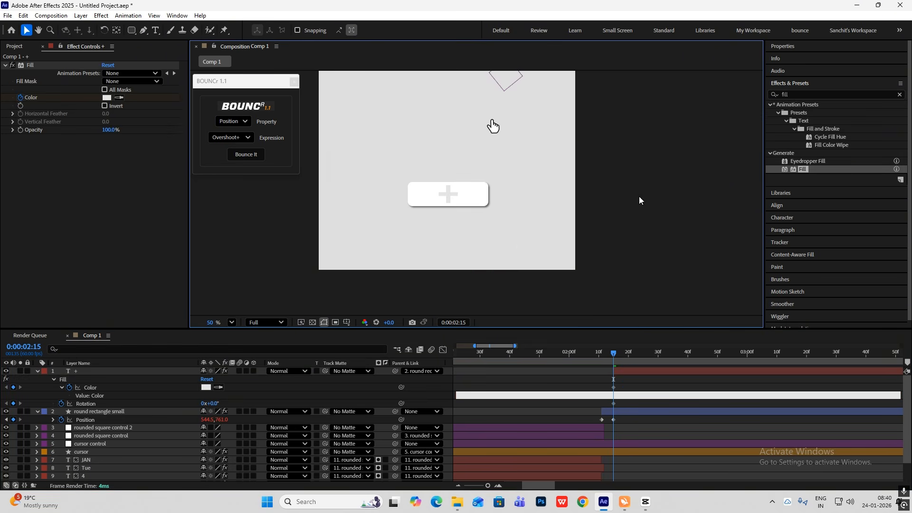
left_click(206, 387)
left_click(347, 209)
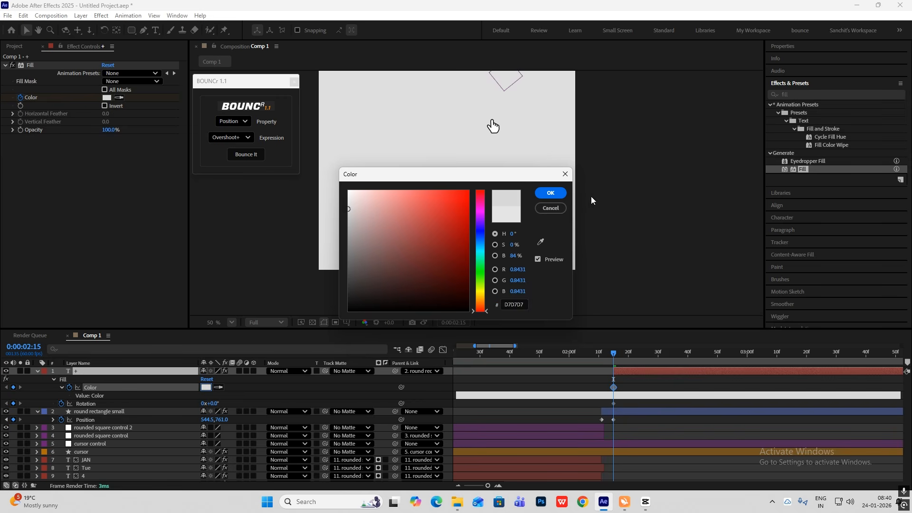
left_click(550, 193)
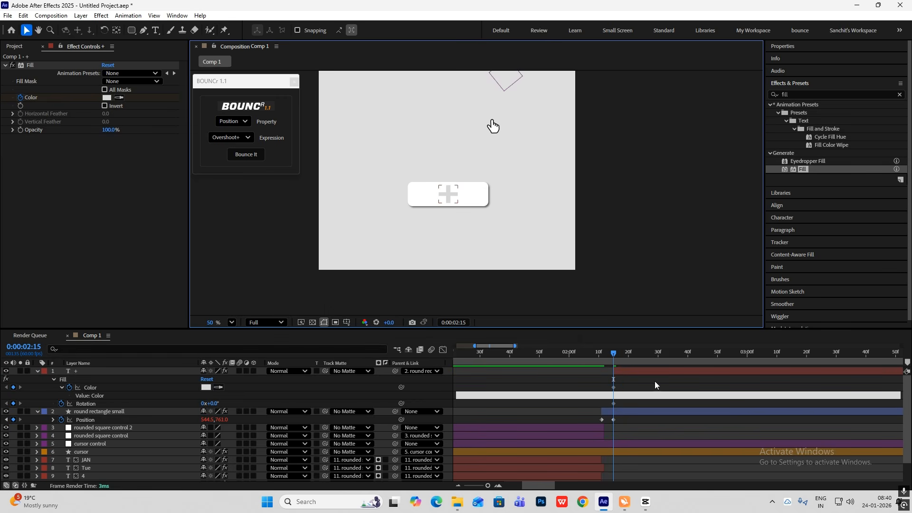
At 2:46, keyframe the "+" layer's rotation at 268° and its Fill color at bright red
left_click_drag(615, 356, 707, 378)
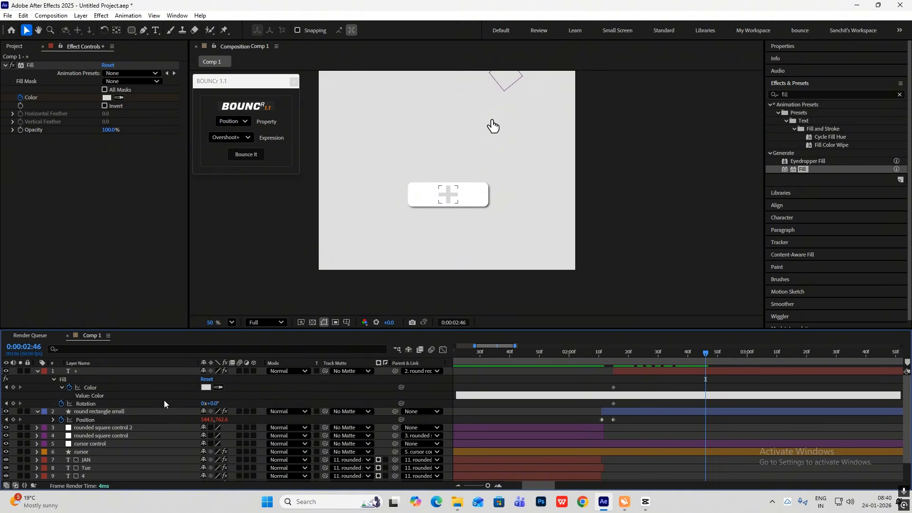
left_click_drag(216, 404, 363, 423)
left_click(208, 387)
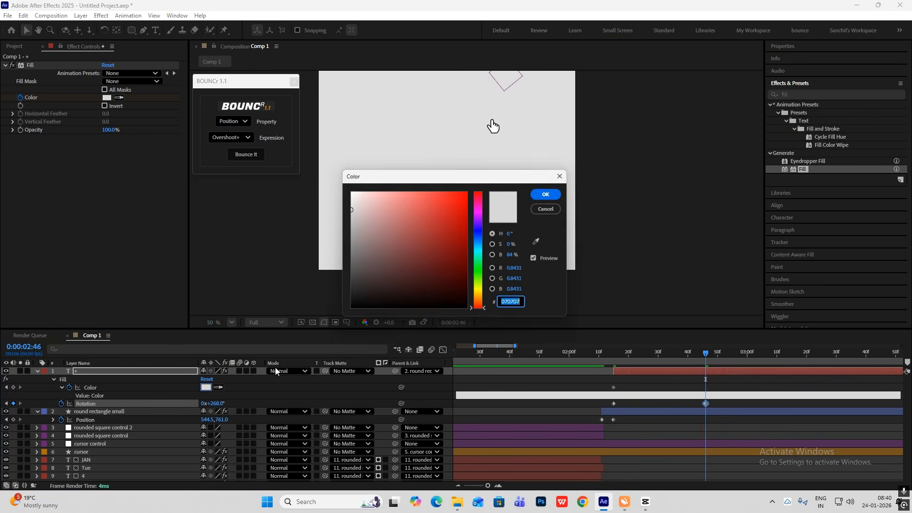
left_click_drag(460, 196, 551, 141)
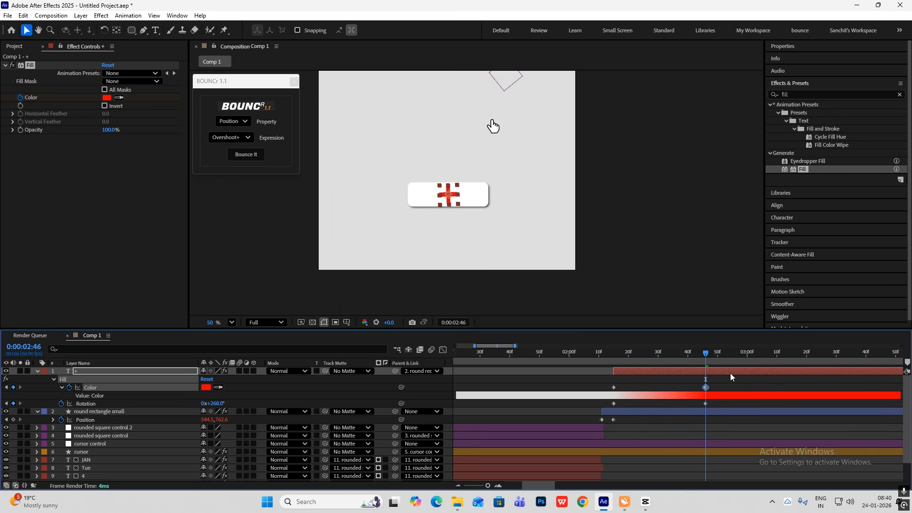
Ease the "+" layer's color and rotation keyframes and pull the speed curve's ending handle toward the start for a long slowdown
left_click_drag(719, 381, 579, 410)
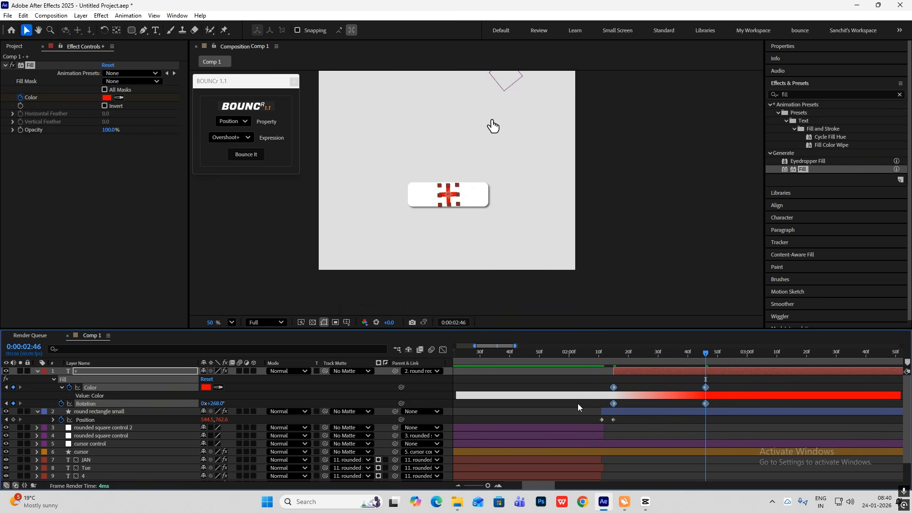
left_click(443, 349)
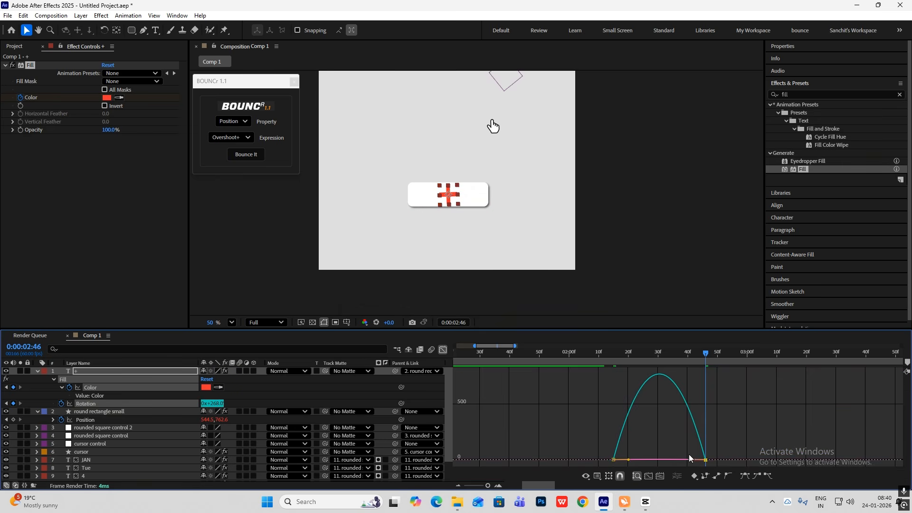
left_click_drag(686, 460, 497, 419)
left_click(443, 349)
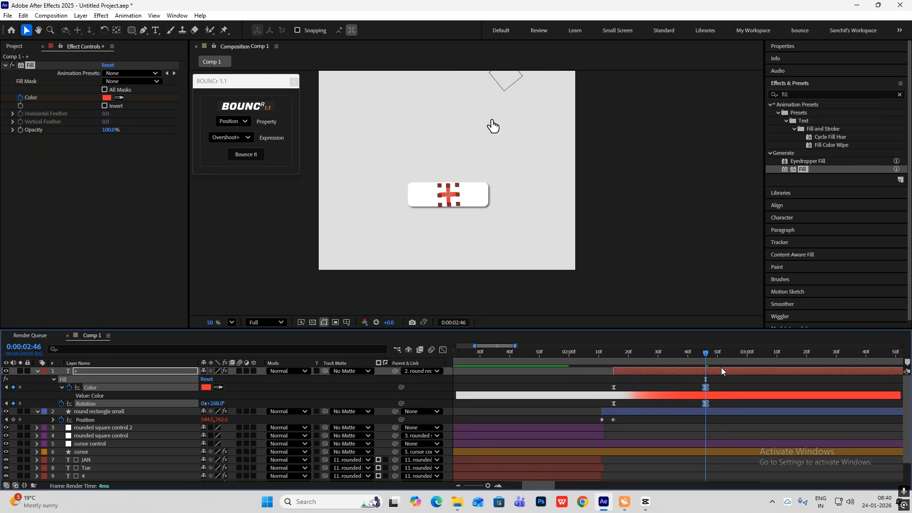
Preview the plus sign's animation and move its ending color and rotation keyframes past the 3-second mark
left_click_drag(707, 360, 604, 360)
key("space")
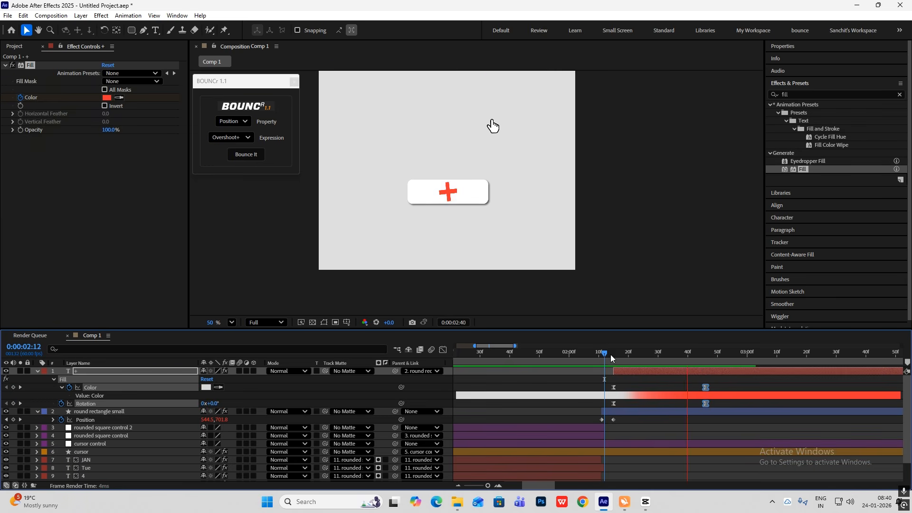
key("space")
scroll(645, 397, "down", 4)
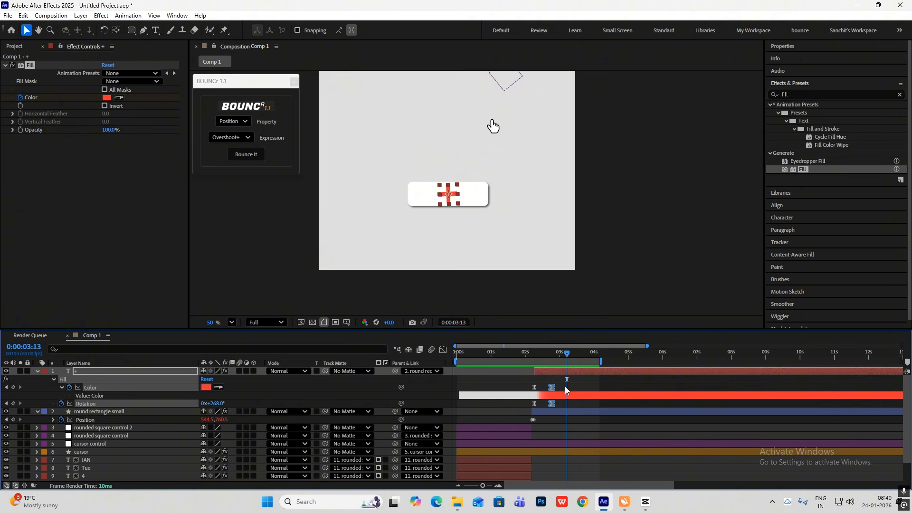
left_click_drag(565, 386, 529, 356)
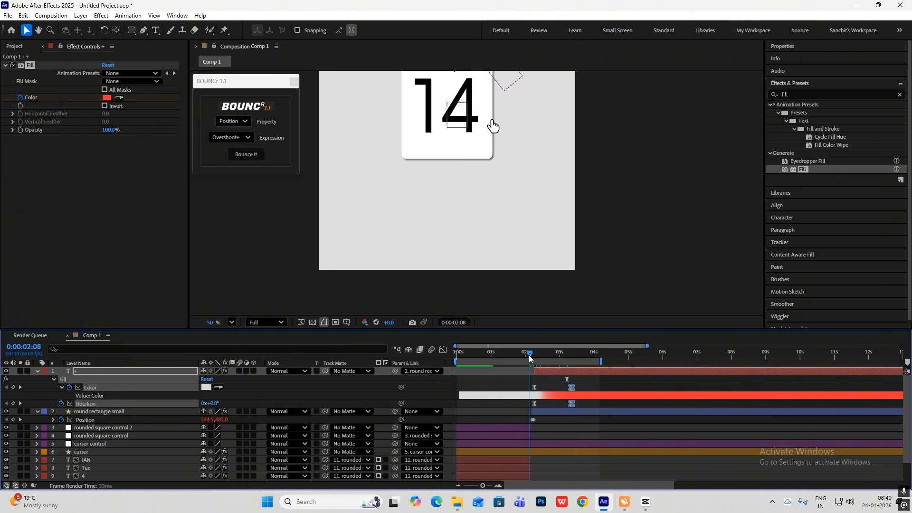
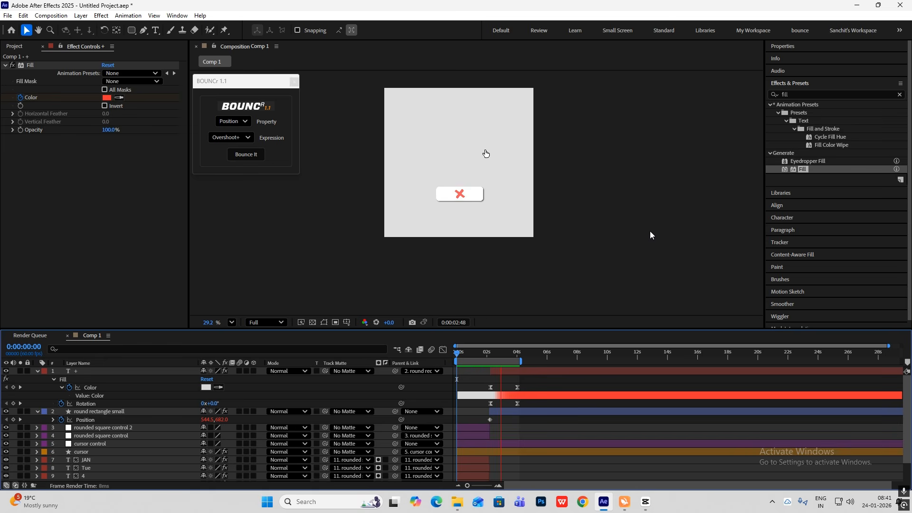
Check the reference clip and extend the composition's work area to about the 14-second mark
key("space")
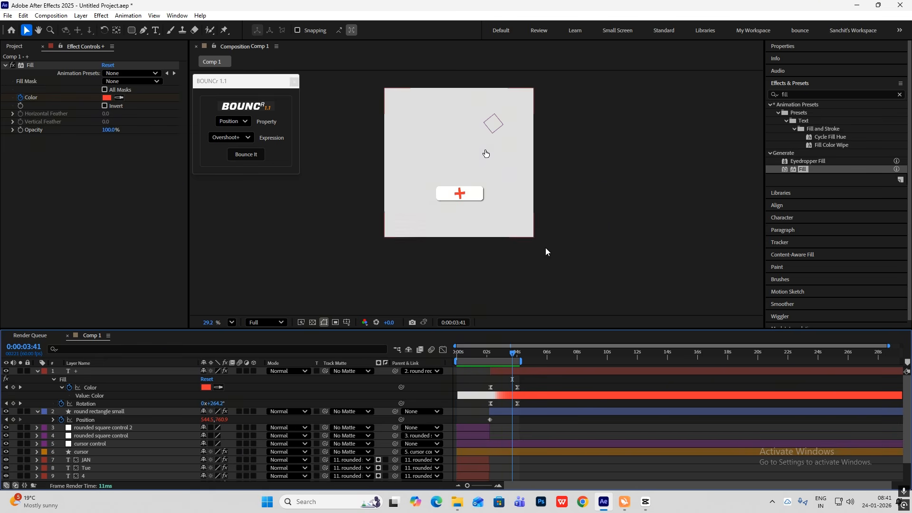
key("alt+Tab")
left_click_drag(264, 340, 257, 362)
left_click(603, 501)
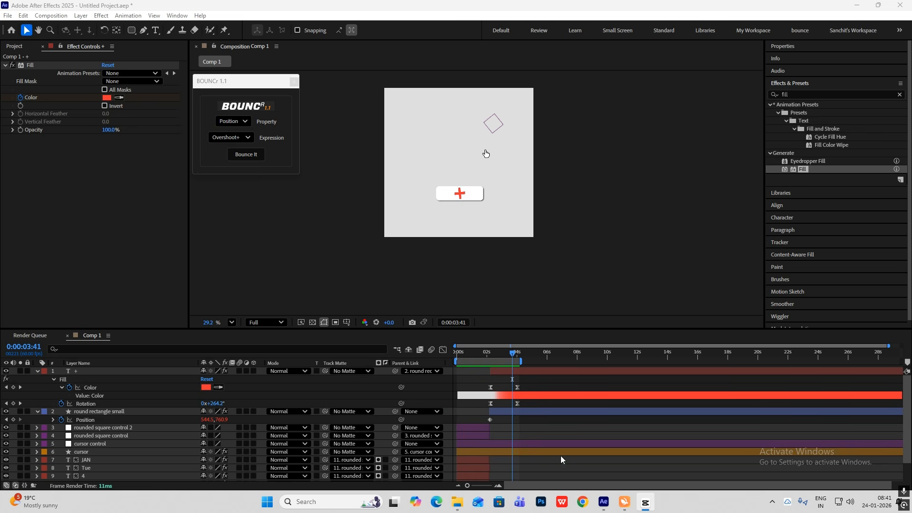
left_click_drag(519, 357, 671, 360)
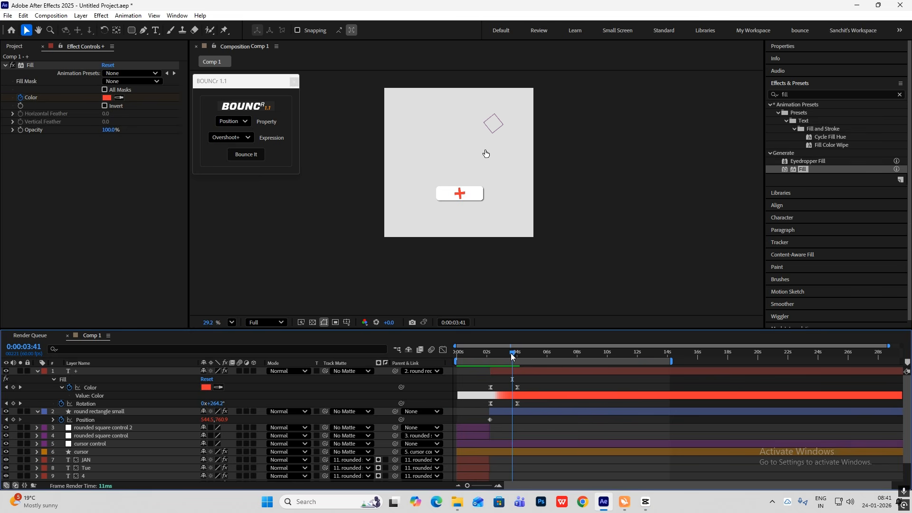
Add holding position and rotation keyframes to the "cursor control" layer at 2:47
mouse_move(512, 357)
left_mouse_down()
mouse_move(475, 356)
mouse_move(508, 362)
mouse_move(498, 366)
left_mouse_up()
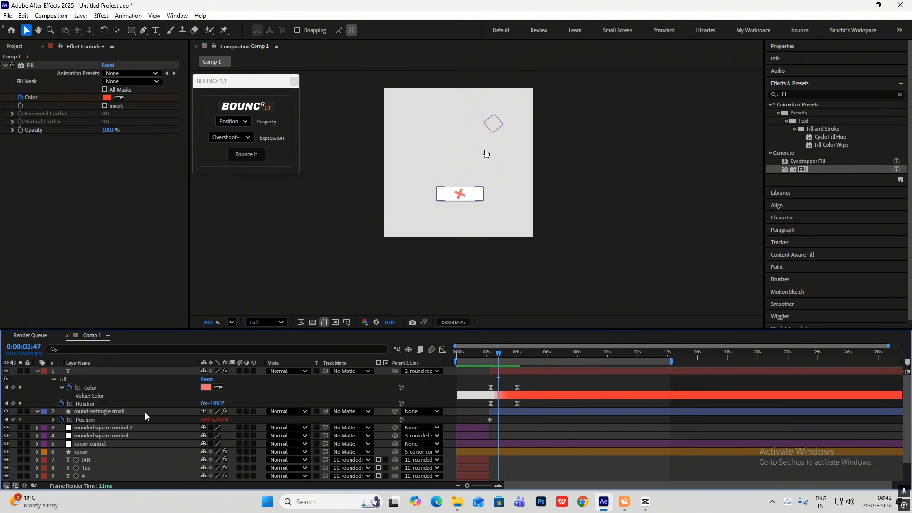
left_click(38, 371)
left_click(104, 412)
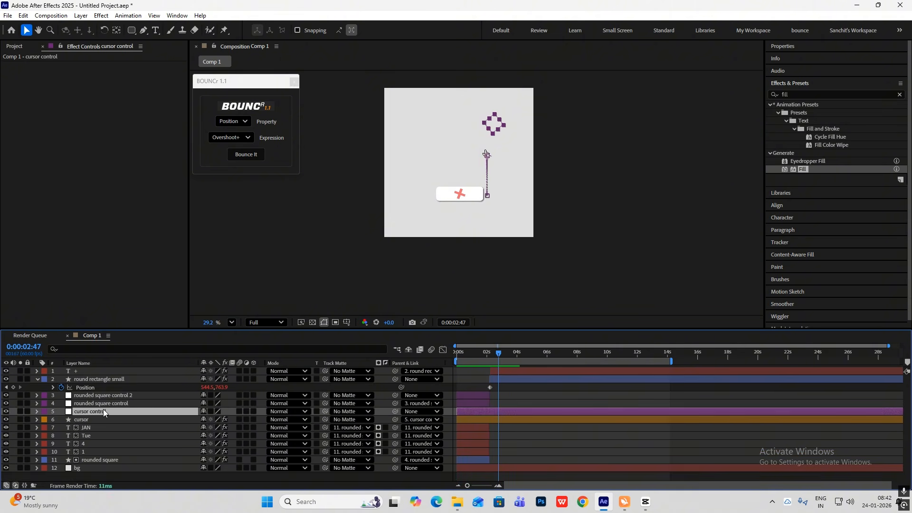
key("u")
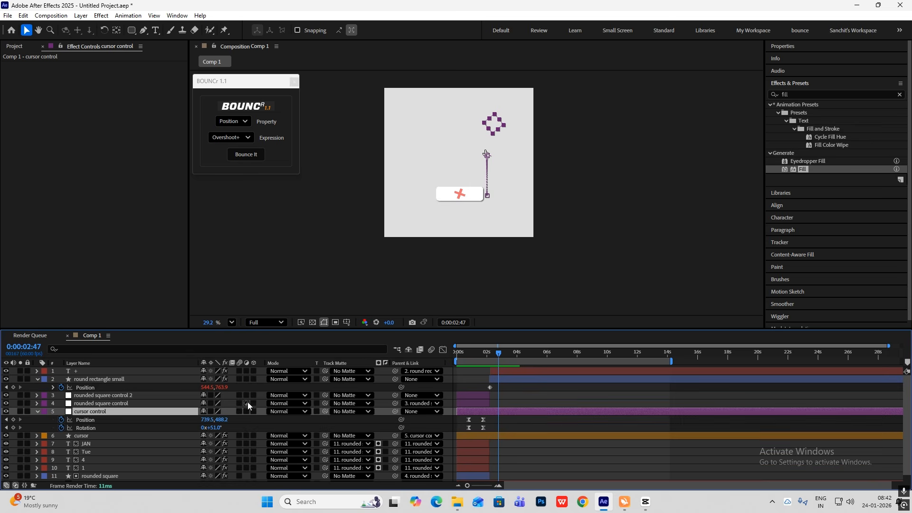
left_click(13, 420)
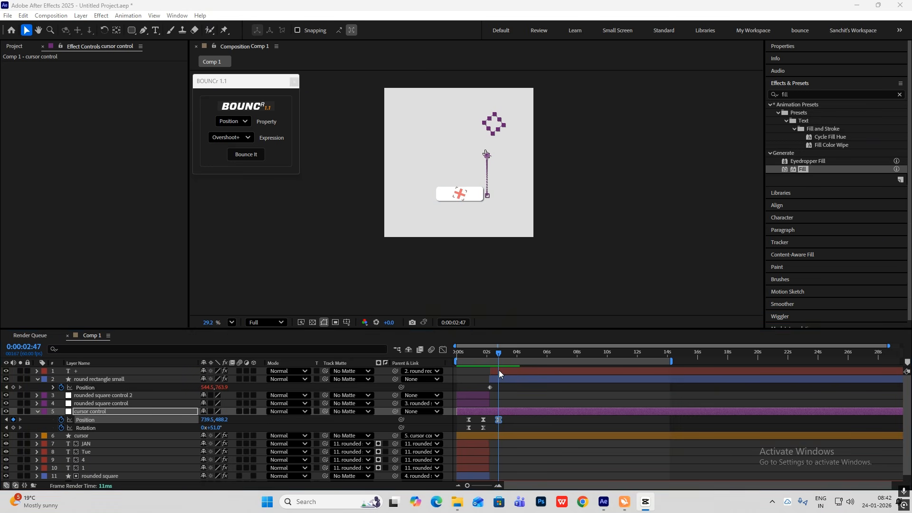
left_click(13, 428)
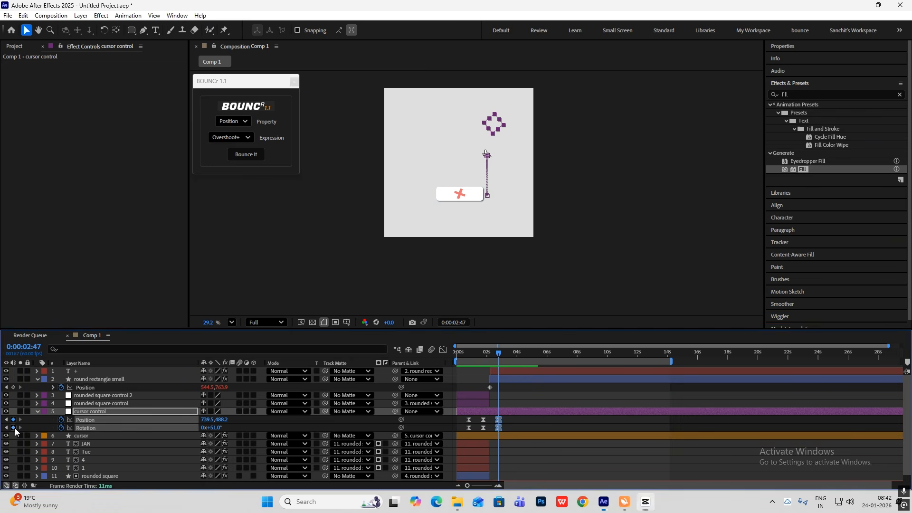
At 3:59, keyframe the cursor control's position onto the small rectangle, at about 557.5, 840.2
left_click_drag(501, 357, 519, 365)
scroll(489, 191, "up", 2)
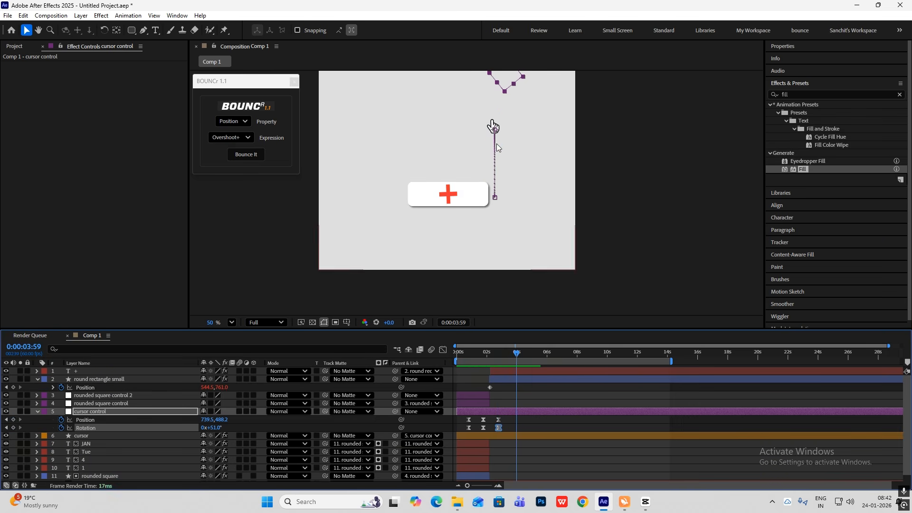
left_click_drag(493, 162, 473, 164)
key("ctrl+z")
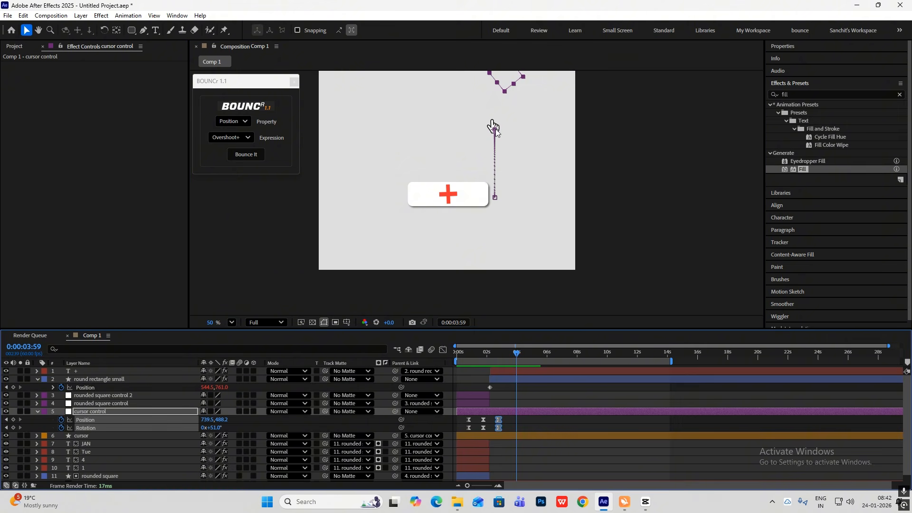
left_click_drag(492, 138, 453, 215)
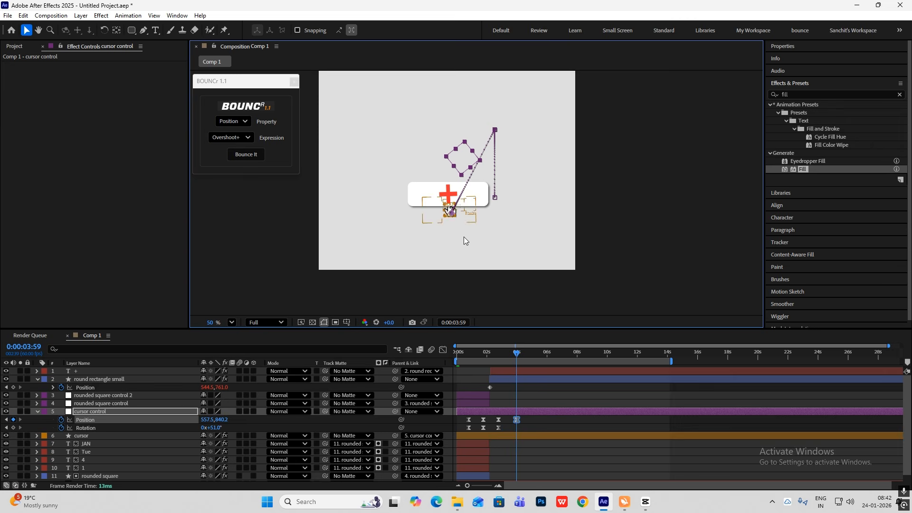
Bring the cursor layer to the top of the stack and adjust the control's 3:59 keyframes to 28° rotation and about 576.2, 789.0
left_click(37, 411)
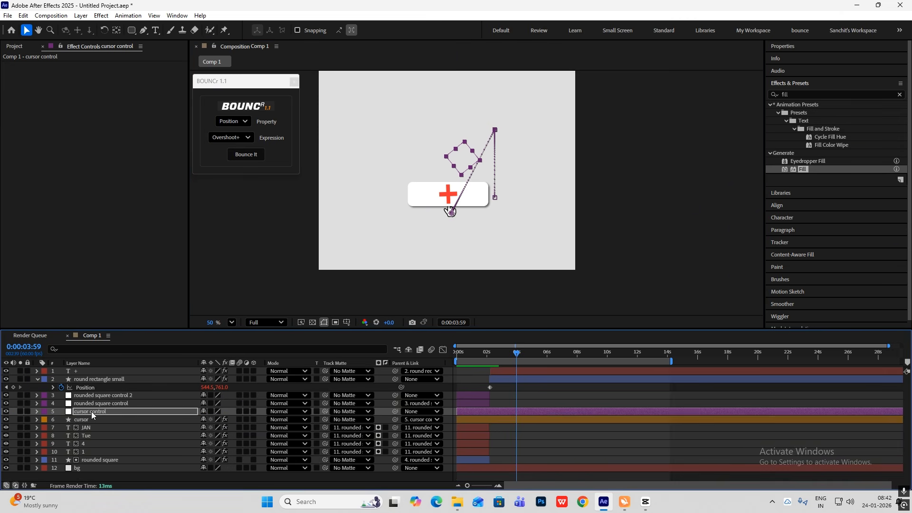
left_click_drag(90, 420, 89, 375)
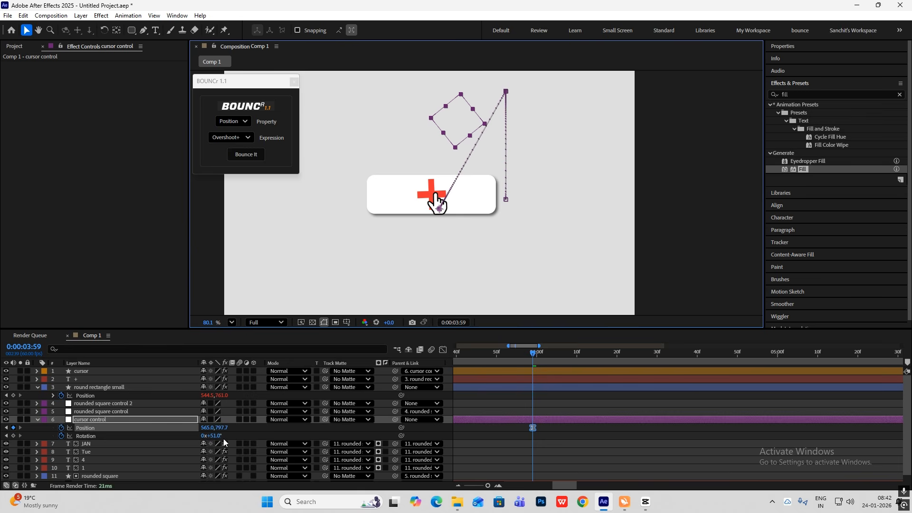
left_click_drag(217, 435, 206, 435)
left_click_drag(436, 207, 440, 205)
Give the cursor control's last position and rotation move a speed curve with a fast start and long slowdown, and preview it
scroll(572, 322, "down", 4)
scroll(546, 404, "down", 3)
left_click_drag(551, 427, 457, 446)
left_click(442, 349)
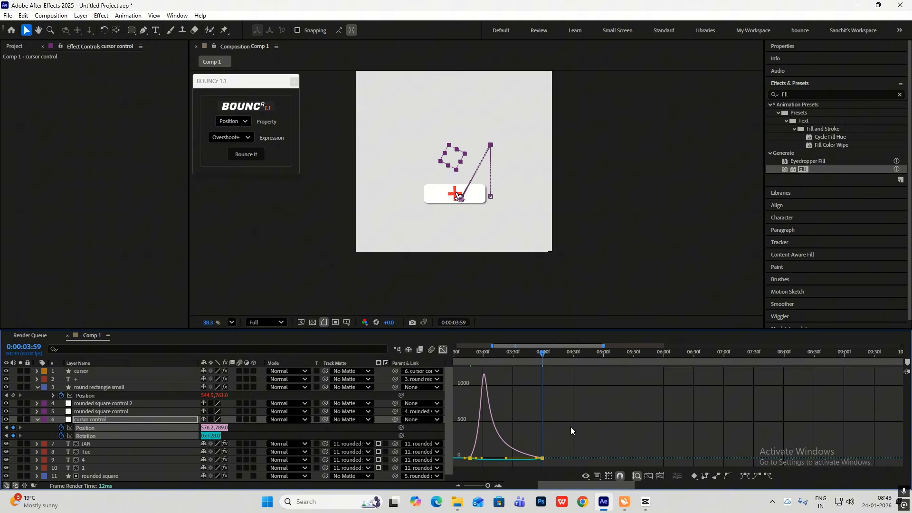
left_click(443, 350)
scroll(522, 406, "down", 4)
left_click_drag(516, 355, 485, 356)
key("space")
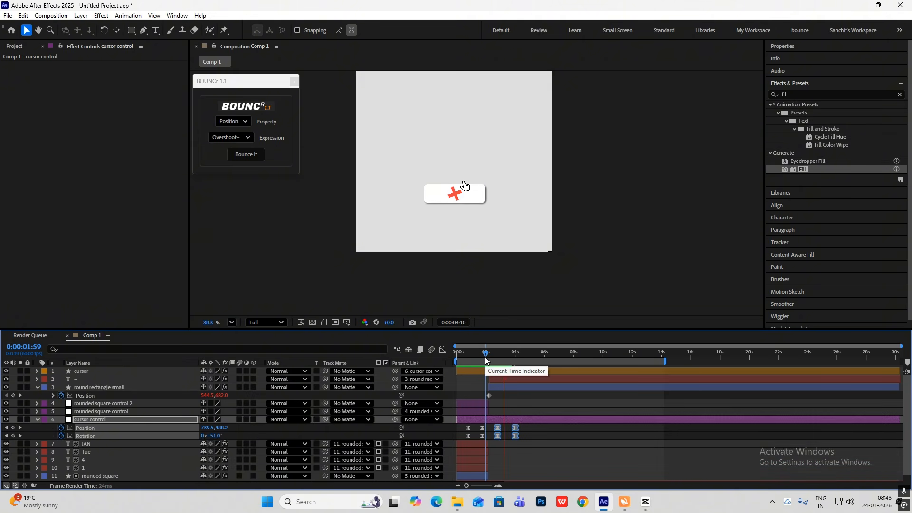
Move the cursor control's third pair of position and rotation keyframes earlier, to just after 2 seconds, and preview the motion
left_click_drag(497, 431, 492, 431)
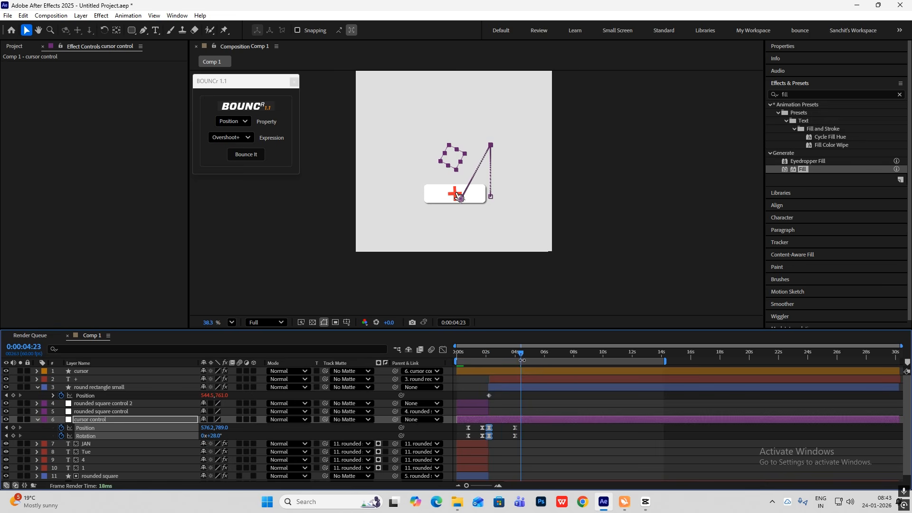
left_click_drag(521, 354, 481, 355)
key("space")
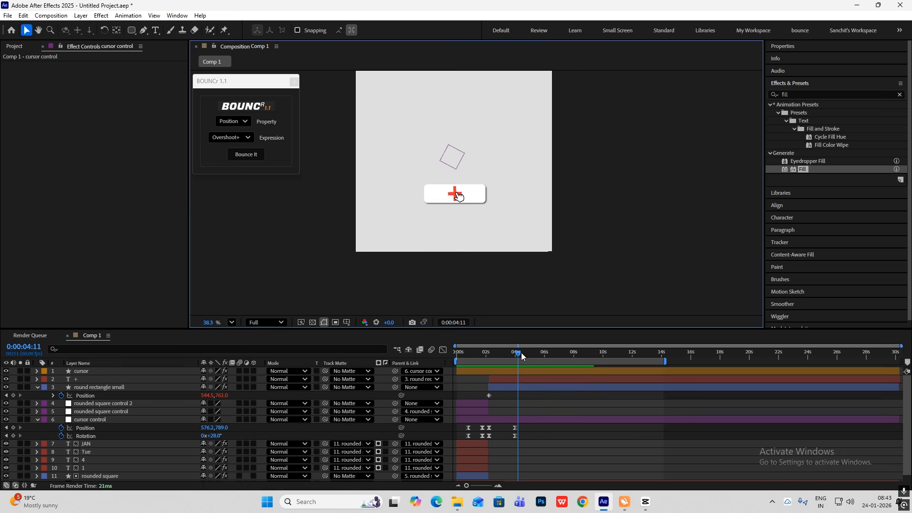
At 2:20, draw a circle about 371 px in diameter with no fill and a 20 px bright red stroke, and center its anchor point
left_click_drag(519, 361, 494, 377)
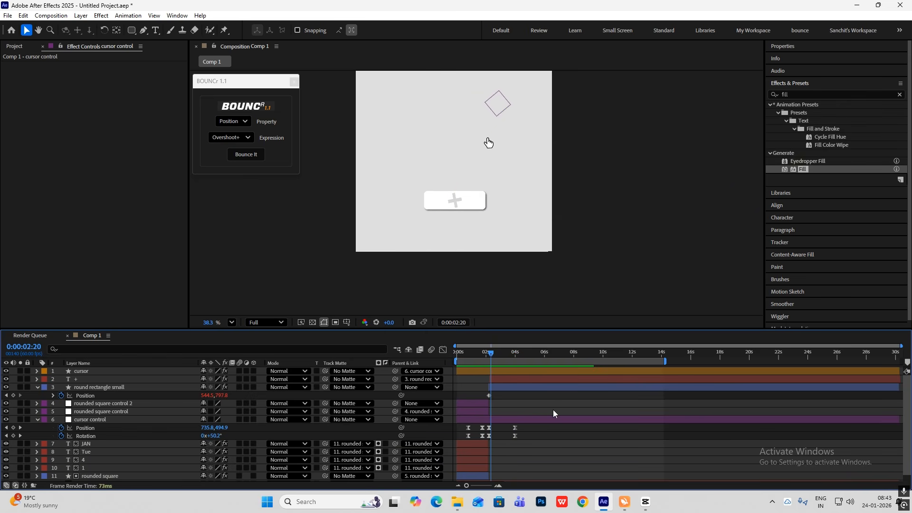
left_click(37, 388)
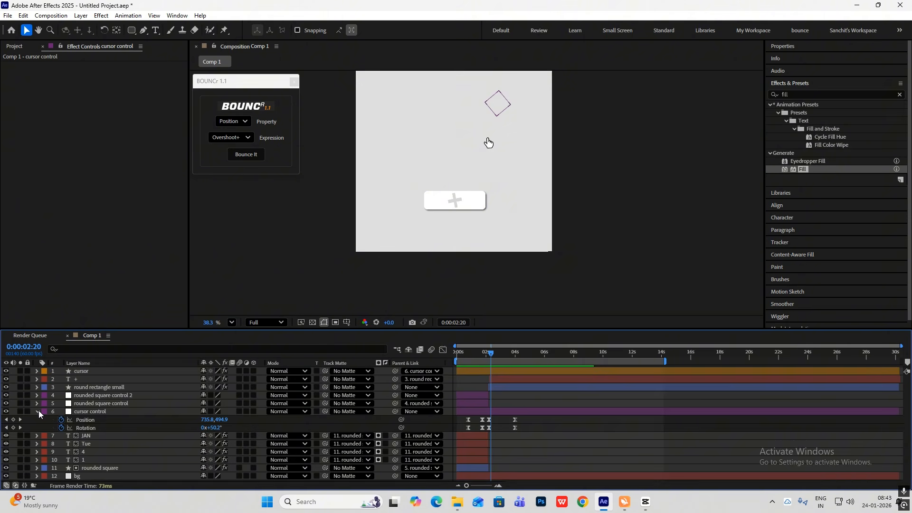
left_click(38, 411)
left_click_drag(131, 30, 176, 49)
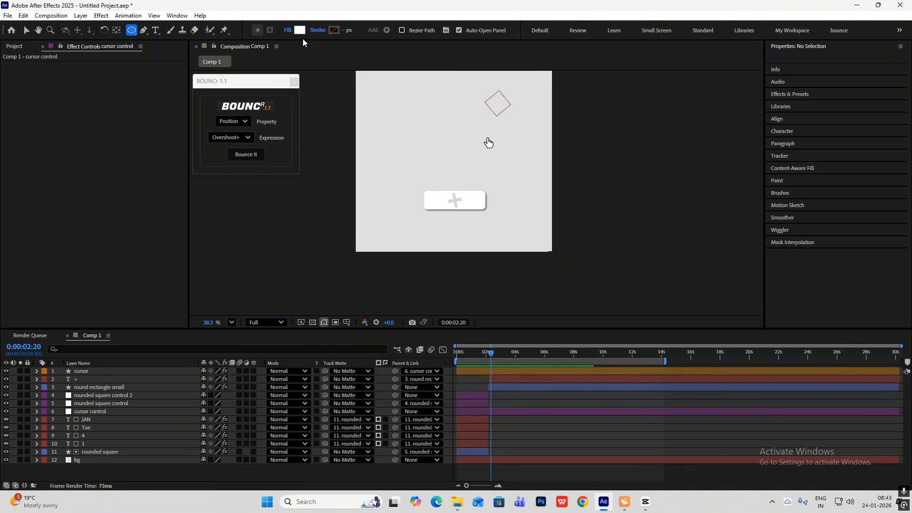
left_click(289, 30)
left_click(407, 224)
left_click(464, 272)
left_click(318, 30)
left_click(422, 224)
left_click(464, 272)
left_click(334, 31)
left_click(546, 193)
left_click_drag(425, 147, 493, 212)
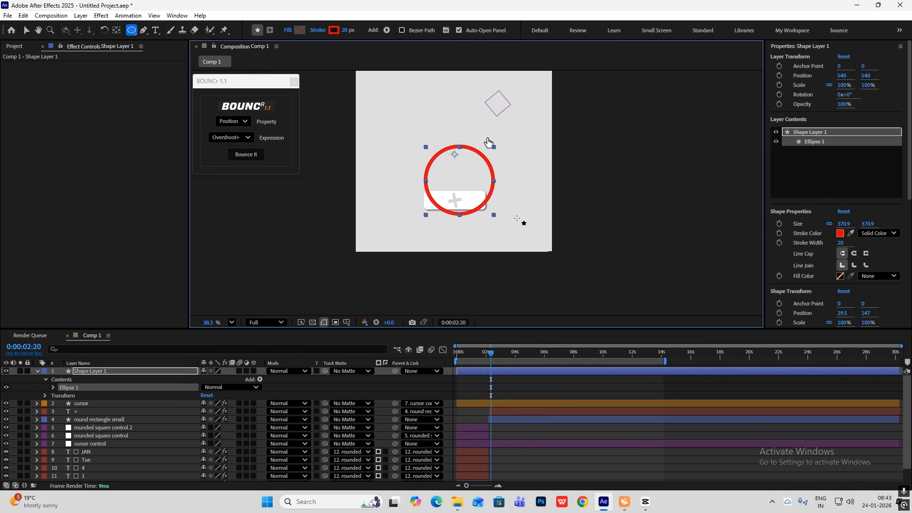
key("ctrl+alt+Home")
Rename the new circle layer "red glow circle" and give it a green label
left_click(132, 371)
key("Return")
type("red glow")
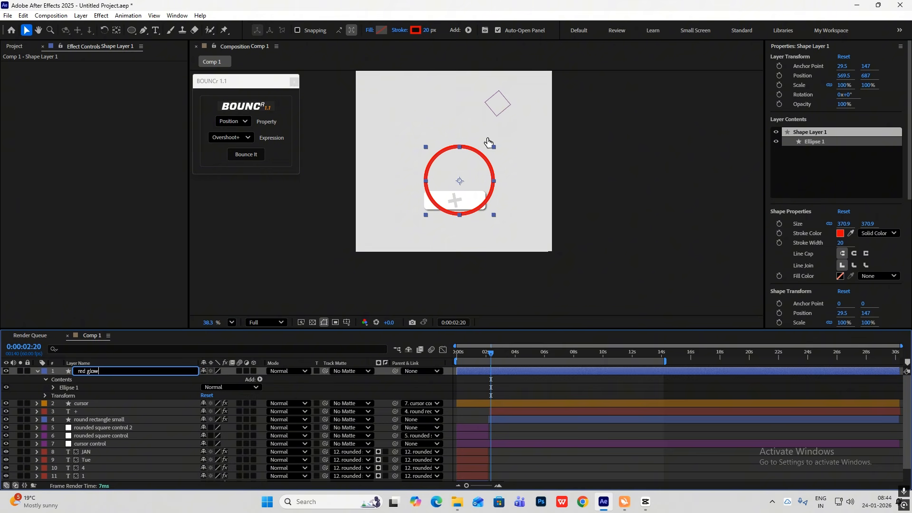
type(" circle")
key("Return")
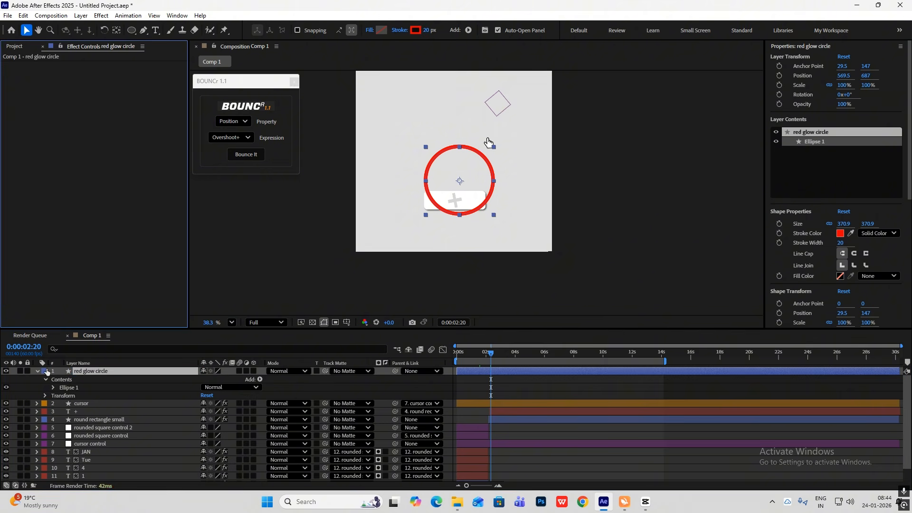
left_click(44, 371)
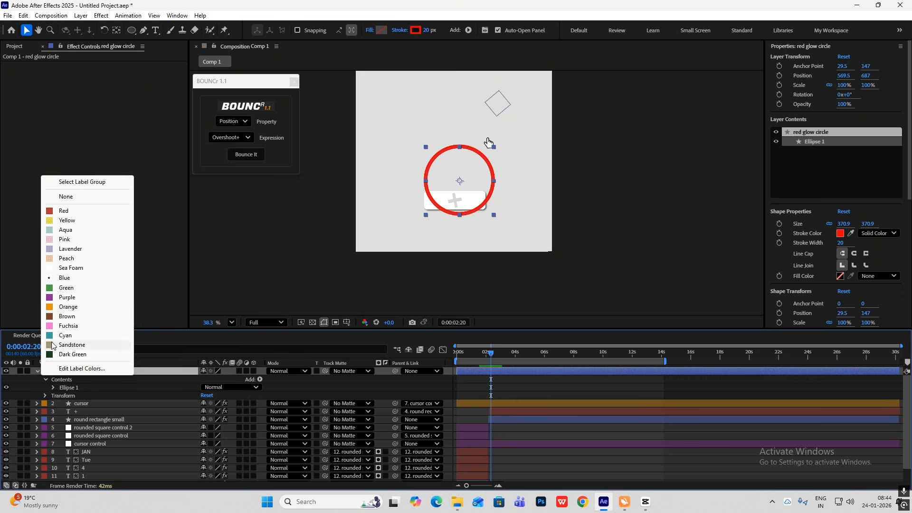
left_click(67, 287)
Center the red circle on the plus sign at about 538.1, 794.1 and place its layer directly below "round rectangle small"
left_click(37, 371)
left_click_drag(460, 183, 454, 201)
left_click_drag(92, 371, 95, 401)
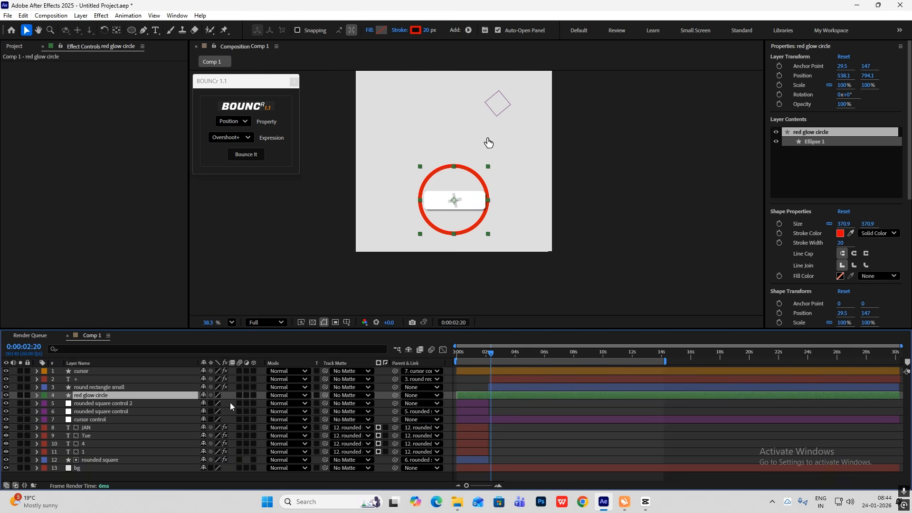
Animate the red glow circle's scale from 0% at 2:20 to 100% at 4:00
key("s")
left_click(61, 403)
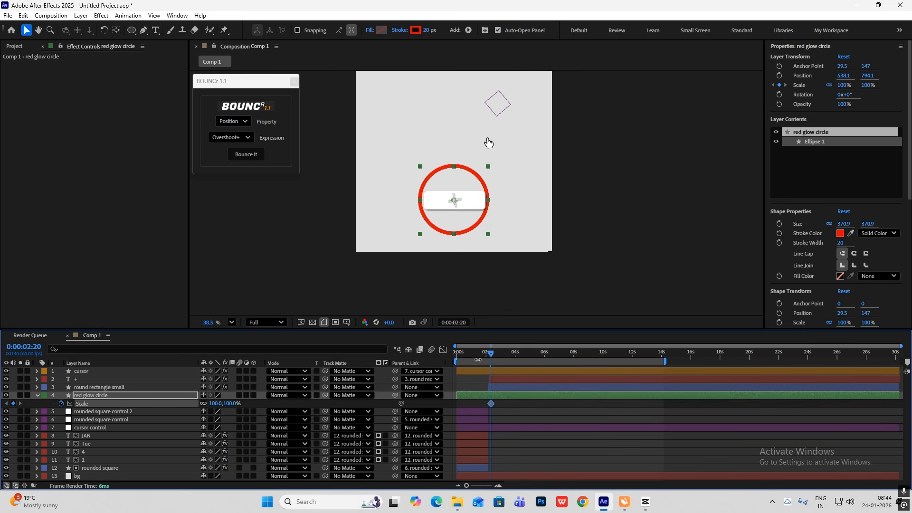
left_click_drag(492, 357, 515, 356)
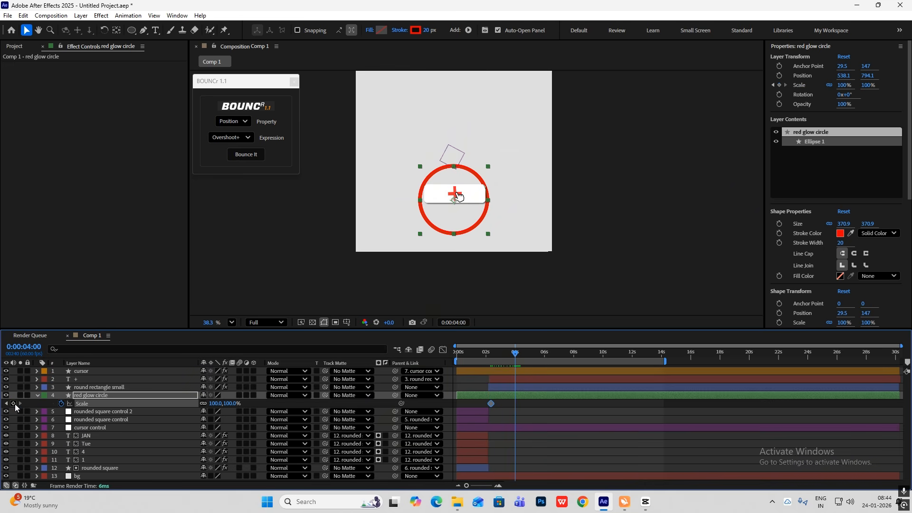
left_click(7, 403)
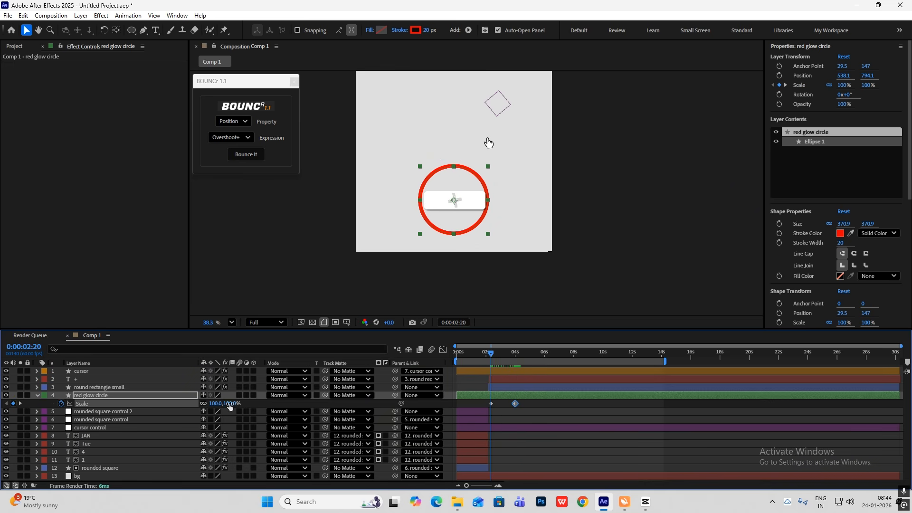
type("0")
left_click(266, 406)
Keyframe the red glow circle's opacity from 0% at about 2:05 to 100% at 2:20
mouse_move(491, 356)
left_mouse_down()
mouse_move(529, 367)
mouse_move(491, 368)
left_mouse_up()
scroll(494, 370, "up", 2)
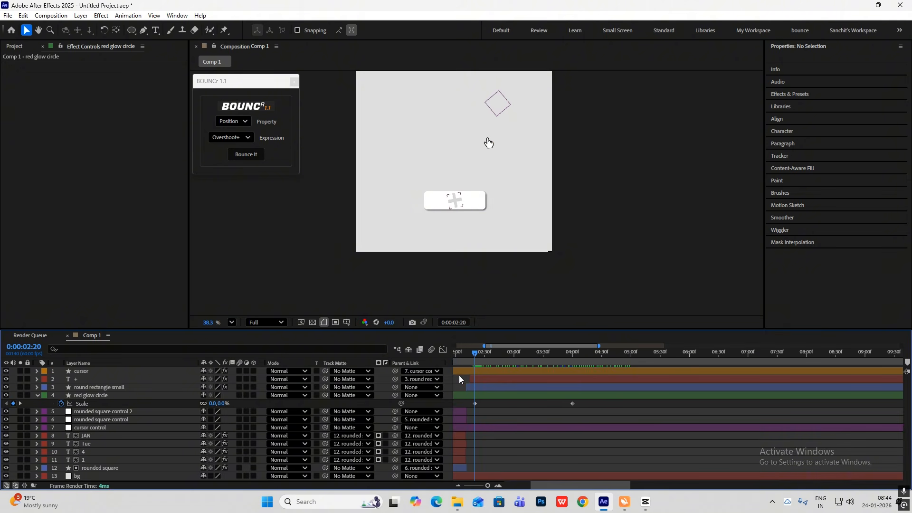
key("shift+t")
left_click(61, 411)
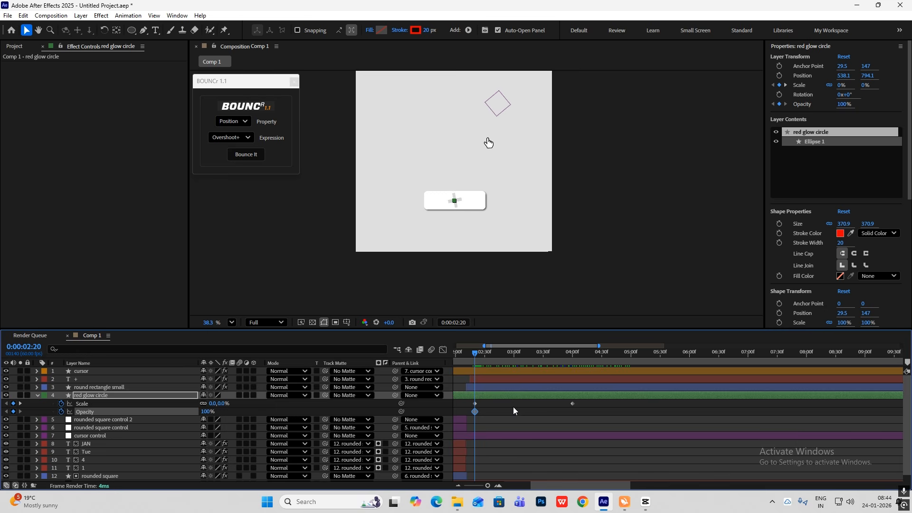
left_click_drag(475, 409, 460, 410)
left_click_drag(209, 415, 84, 412)
left_click(460, 412)
left_click(473, 357)
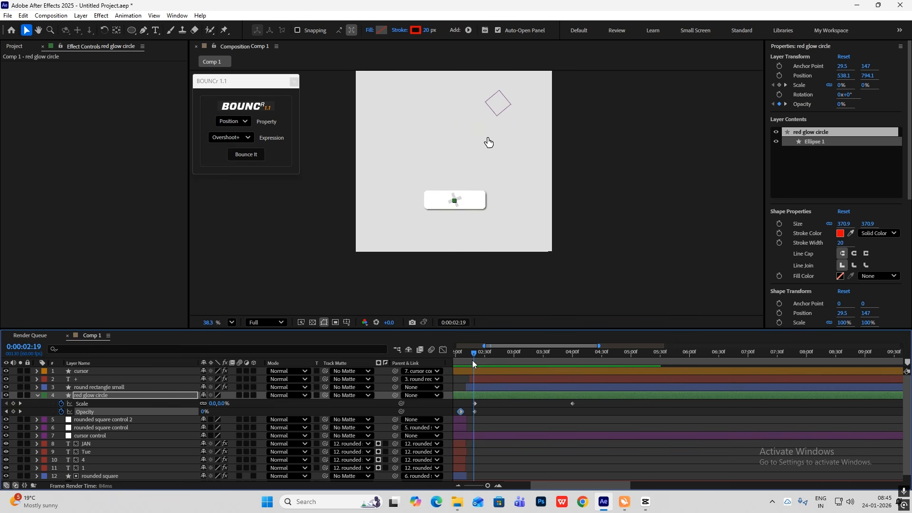
left_click_drag(472, 361, 474, 362)
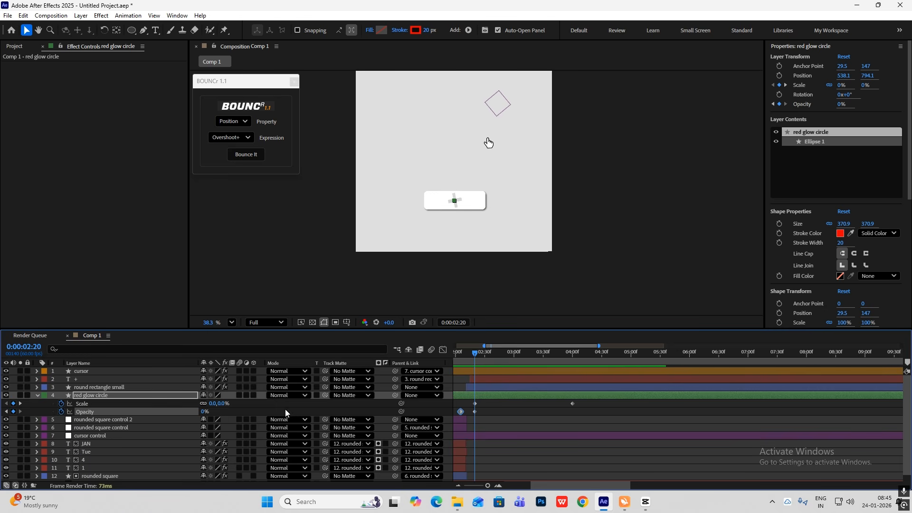
left_click_drag(204, 412, 236, 413)
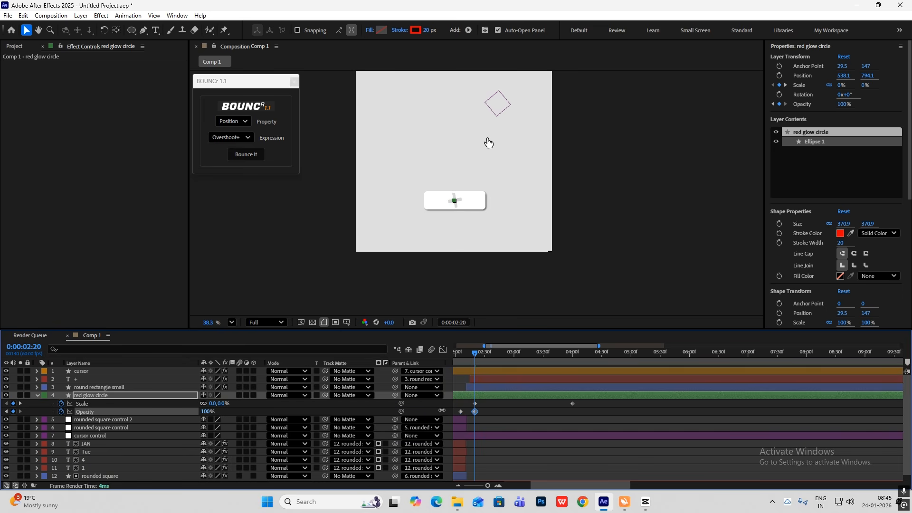
Fade the red glow circle back to 0% opacity at 4:00 by reusing its first opacity keyframe
left_click_drag(475, 360, 572, 362)
left_click(471, 418)
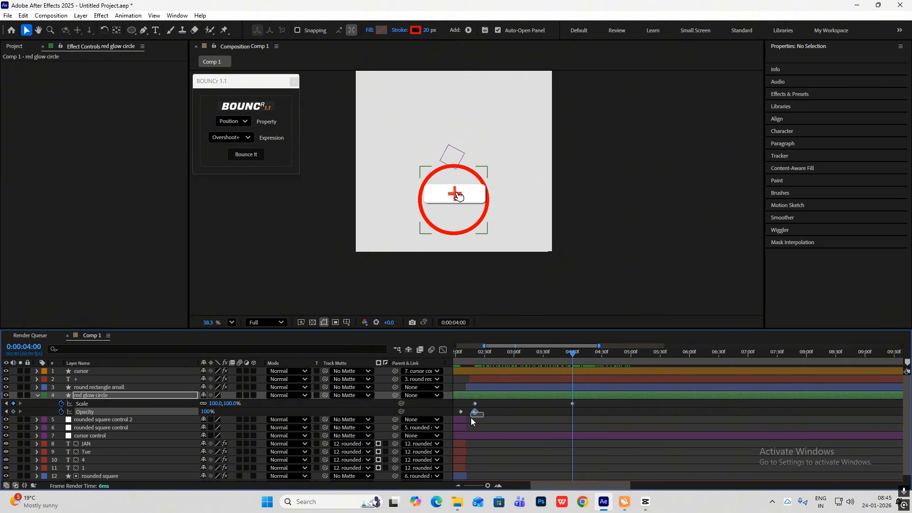
scroll(456, 413, "left", 3)
left_click(579, 411)
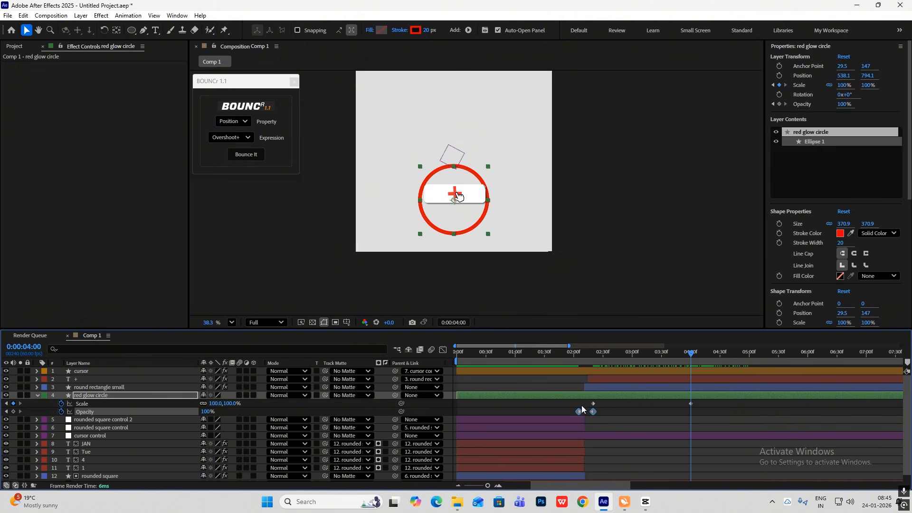
left_click_drag(583, 407, 570, 413)
key("ctrl+c")
key("ctrl+v")
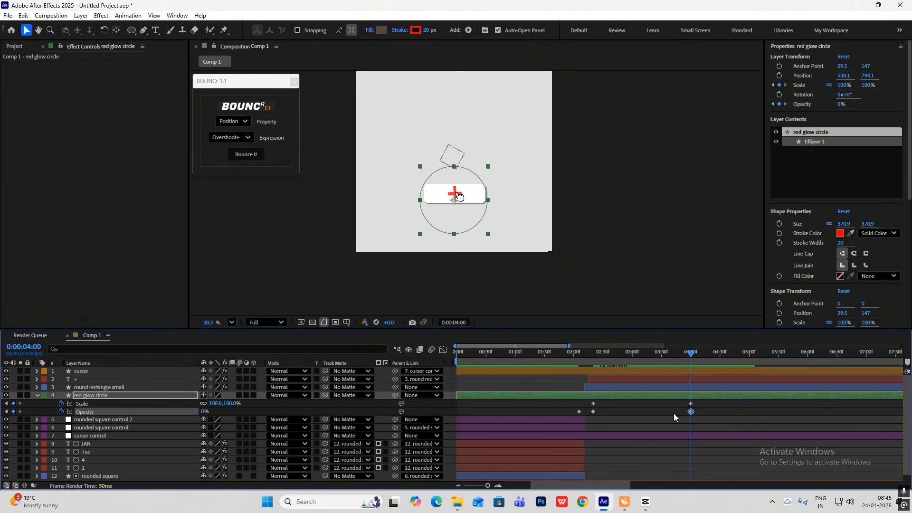
Apply Easy Ease to the red glow circle's scale keyframes and last two opacity keyframes, and shape their speed curves to slow gradually toward the end
left_click_drag(694, 357, 737, 396)
left_click_drag(703, 400, 518, 411)
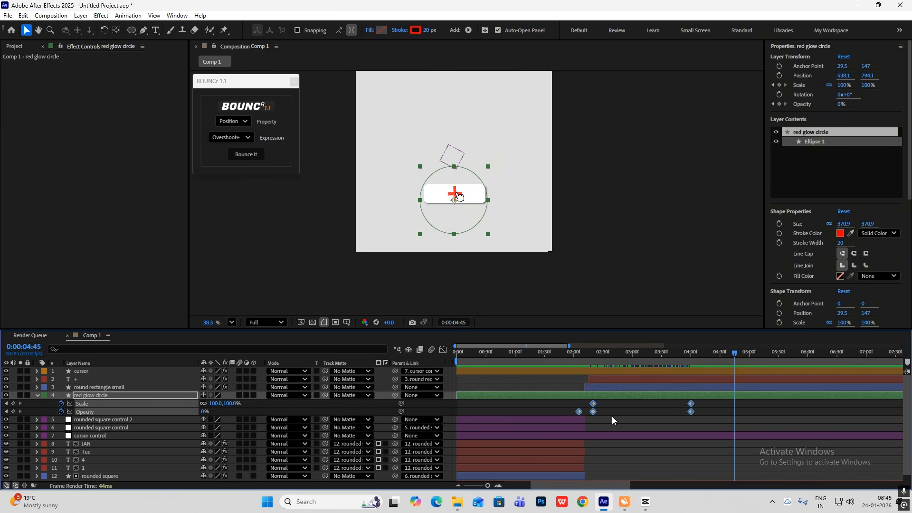
left_click_drag(699, 406, 597, 412)
key("F9")
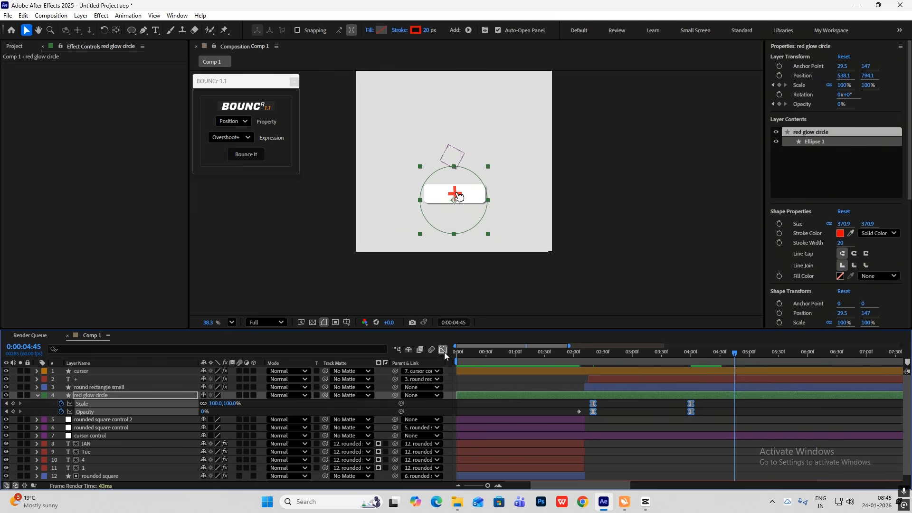
left_click(443, 350)
left_click_drag(673, 448, 594, 449)
left_click(442, 349)
Shift the red glow circle layer earlier and steepen the beginning of its scale and opacity speed curves
left_click_drag(740, 352, 587, 358)
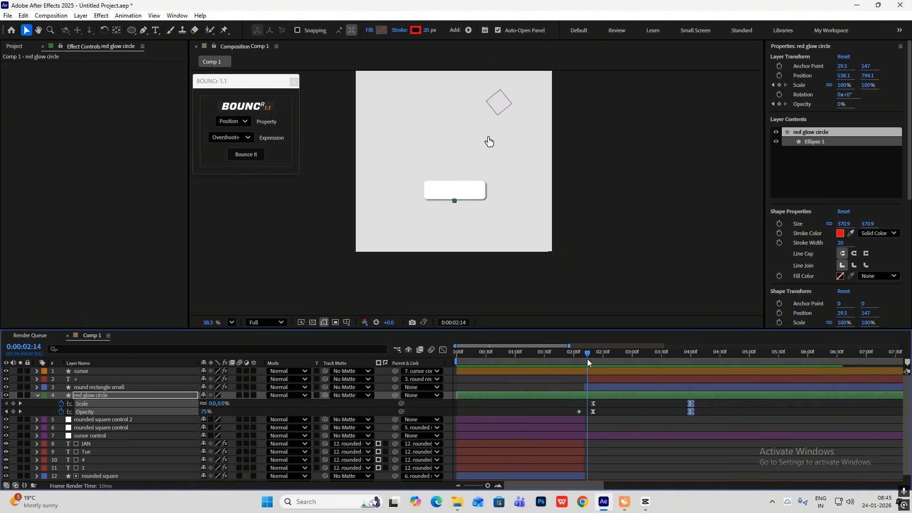
left_click_drag(610, 395, 592, 397)
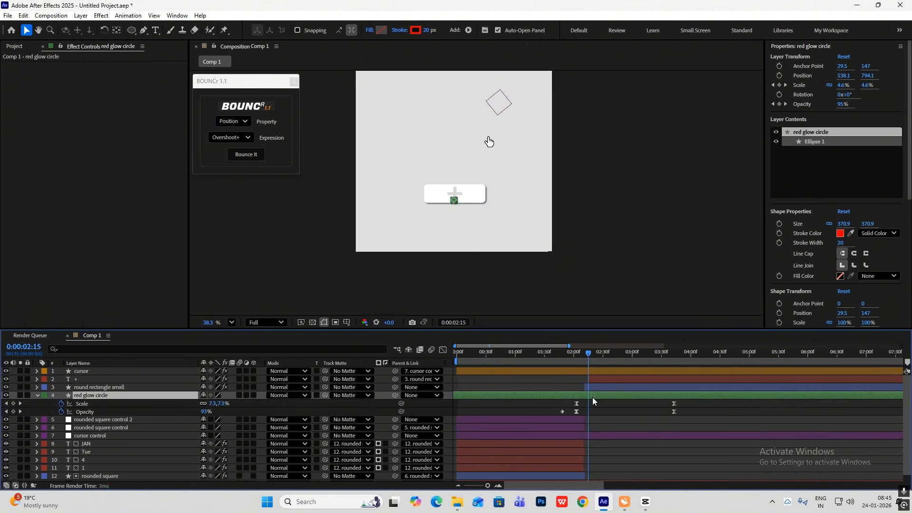
left_click_drag(591, 356, 571, 418)
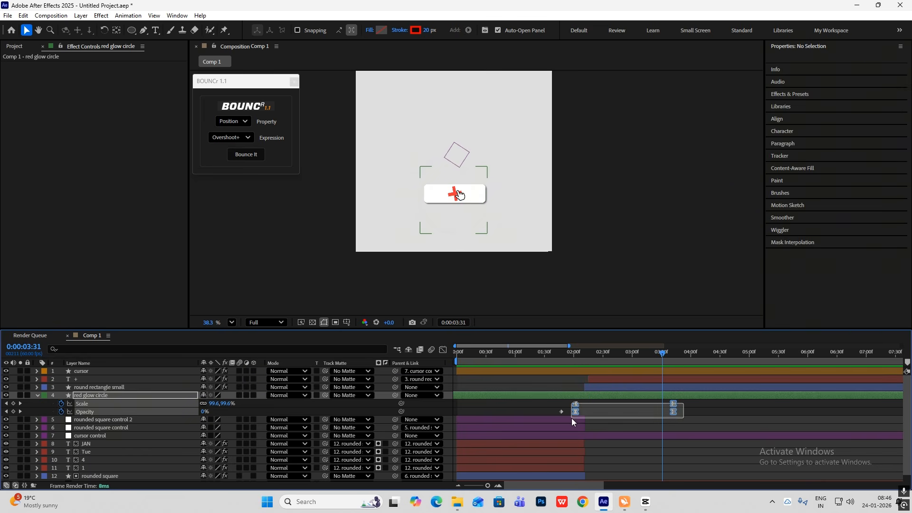
left_click(444, 351)
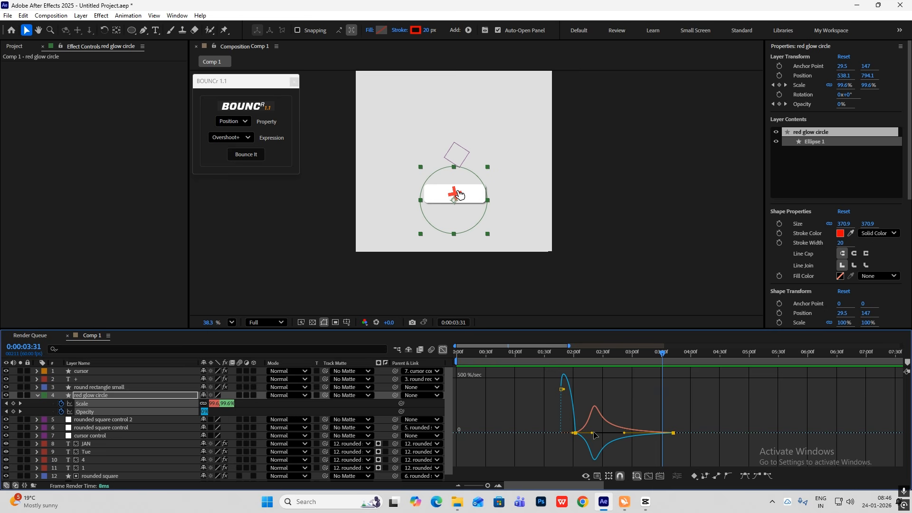
left_click_drag(591, 433, 577, 434)
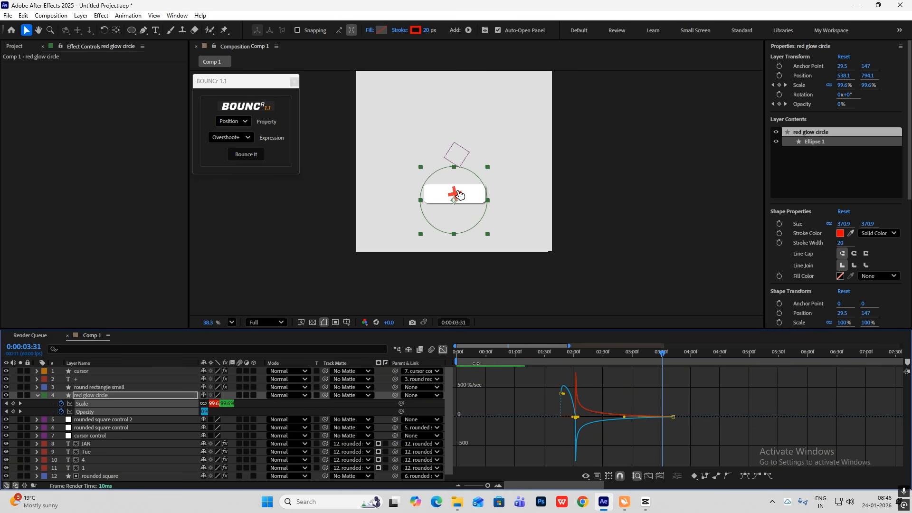
left_click(444, 352)
Retime the red glow circle layer so its scaling starts at about 2:16, and center the circle on the plus at 543.3, 760.2
left_click_drag(665, 354, 614, 379)
left_click_drag(655, 355, 580, 358)
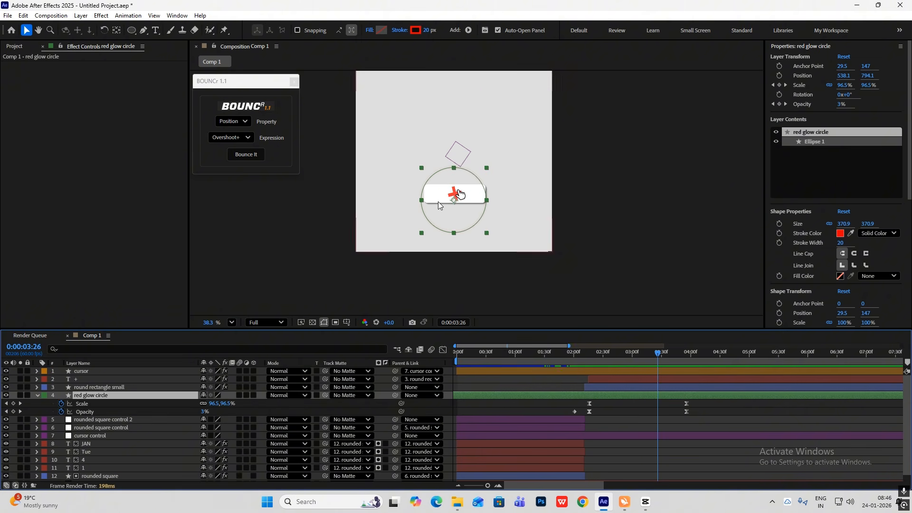
left_click_drag(451, 199, 454, 192)
Raise the red glow circle's final scale at 3:56 to about 121% and preview the expansion
key("k")
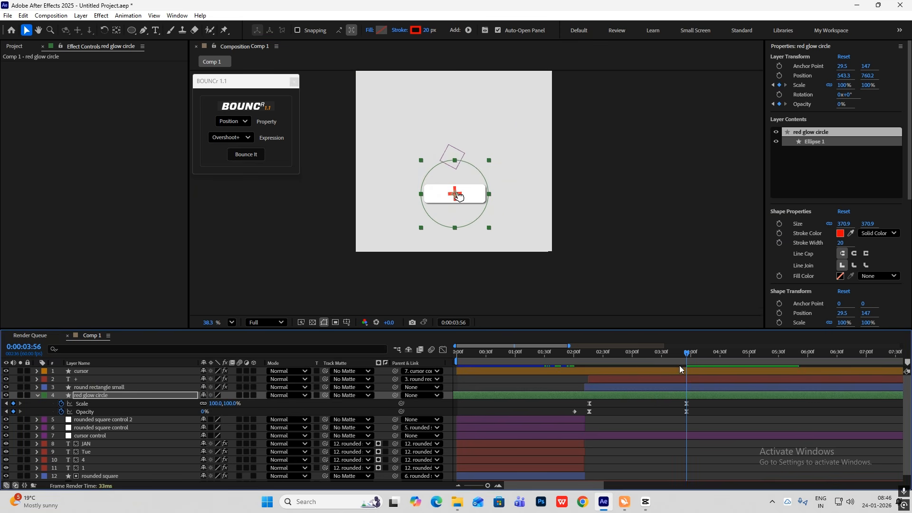
left_click_drag(231, 403, 240, 404)
left_click(686, 253)
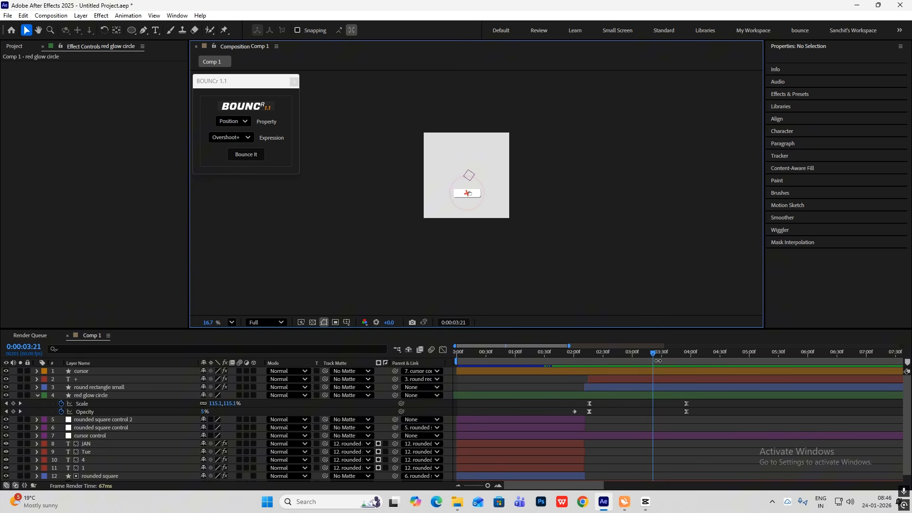
left_click_drag(658, 361, 565, 352)
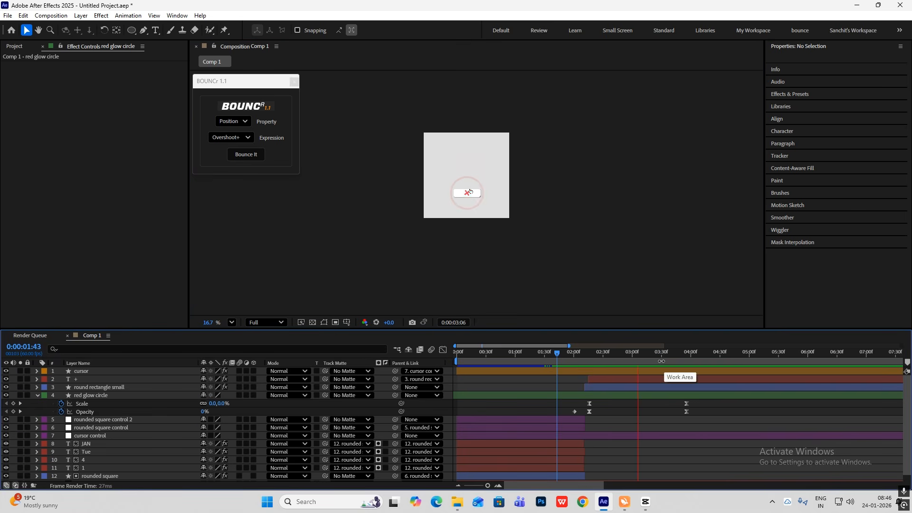
key("space")
left_click_drag(678, 349, 591, 357)
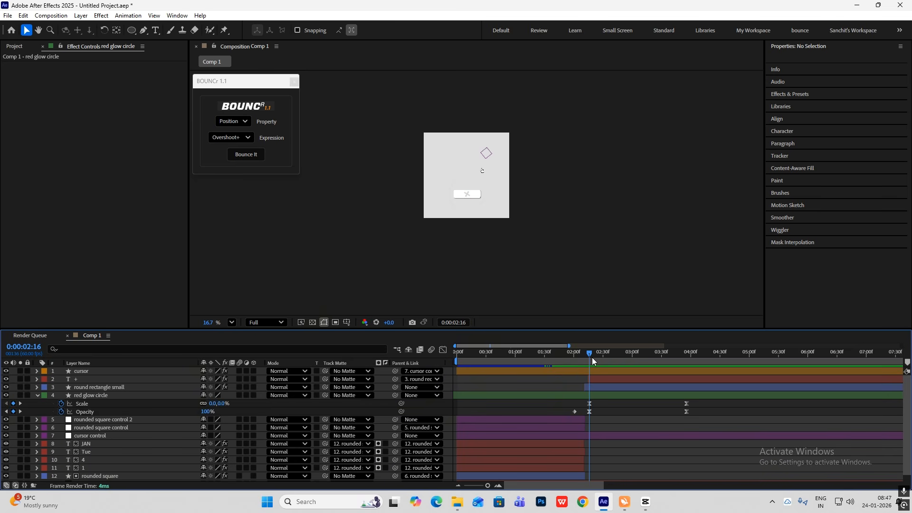
Duplicate the red glow circle layer and offset the copy a few frames later
left_click(594, 396)
key("ctrl+d")
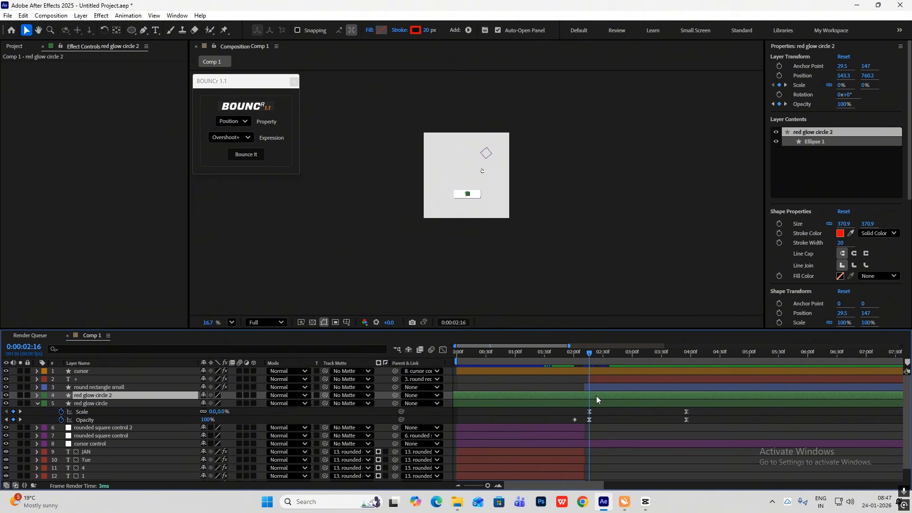
left_click_drag(606, 395, 614, 398)
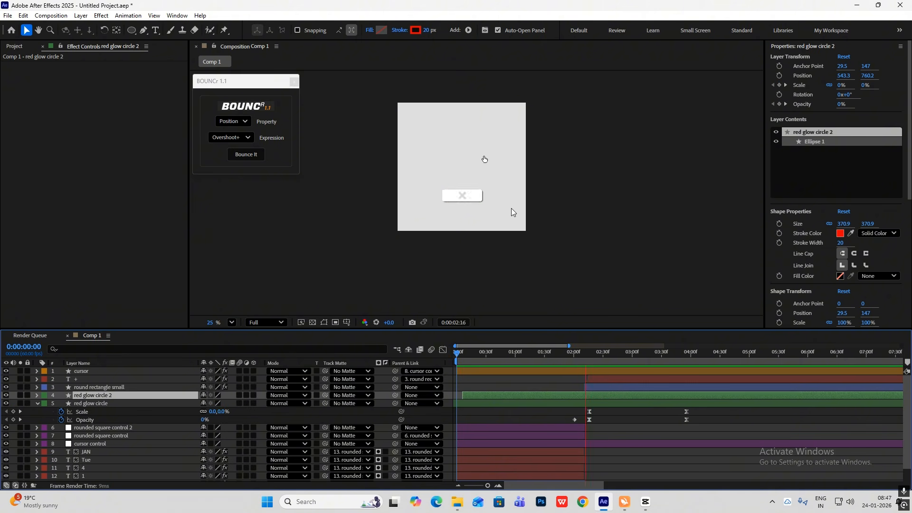
Stagger the 4, Tue and JAN text layers so each starts a few frames after the layer below it
left_click_drag(674, 354, 469, 350)
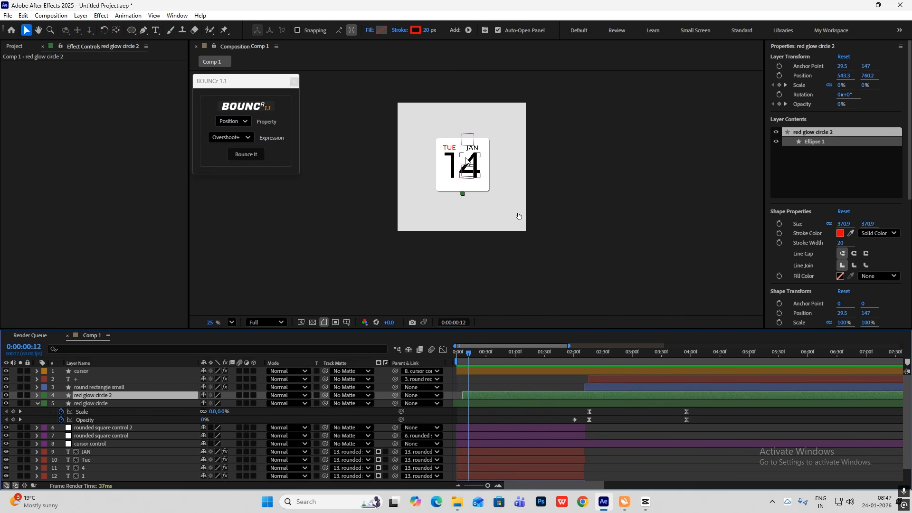
scroll(514, 459, "down", 1)
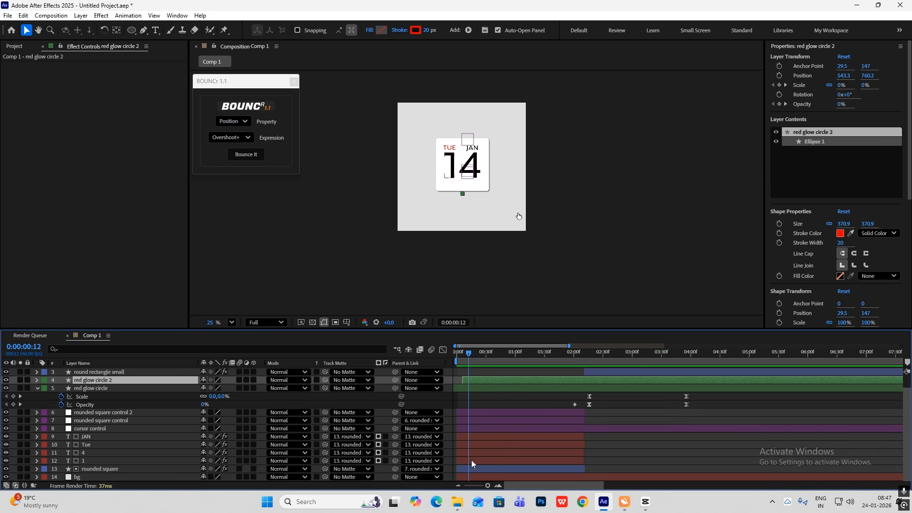
left_click_drag(468, 356, 434, 355)
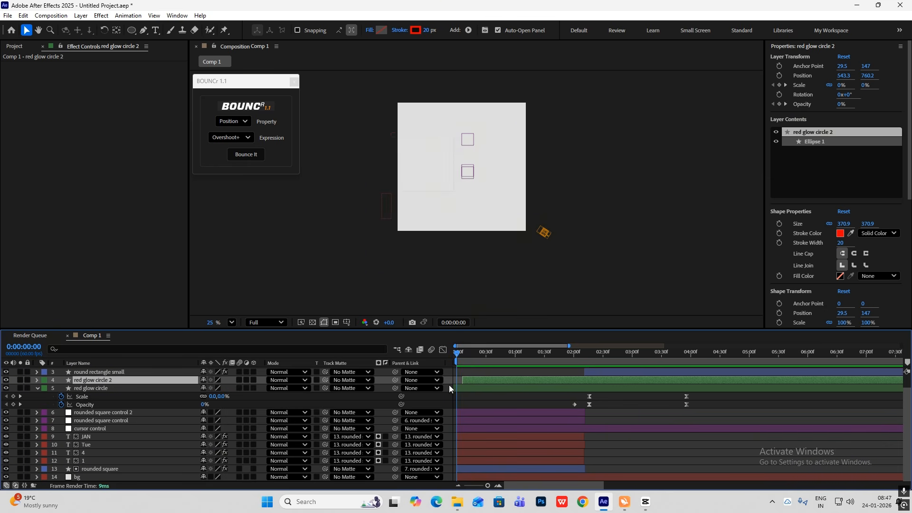
left_click_drag(466, 453, 468, 454)
left_click(463, 446)
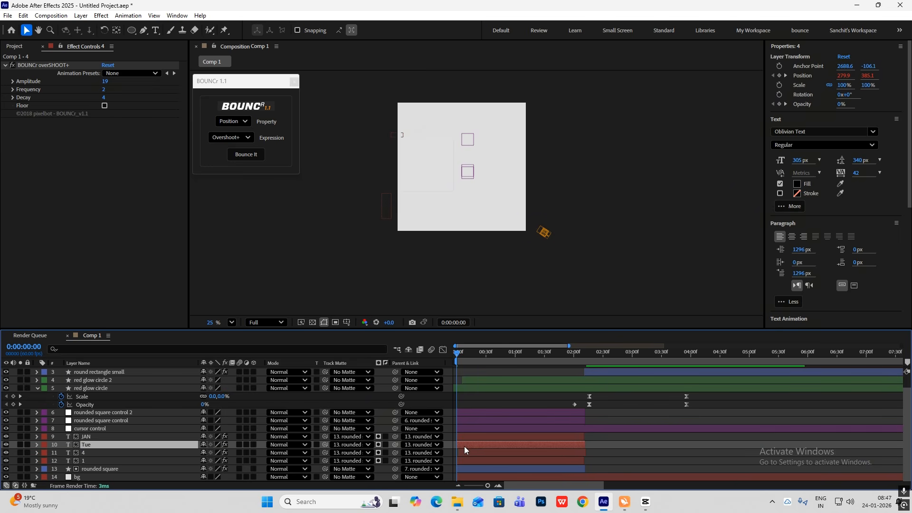
left_click_drag(463, 440, 468, 439)
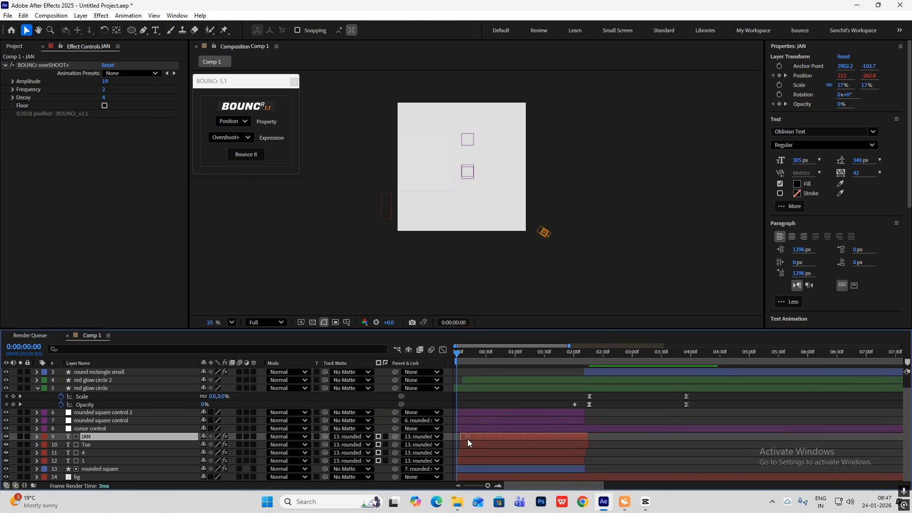
Preview the composition and compare it with the reference animation in the other application
key("space")
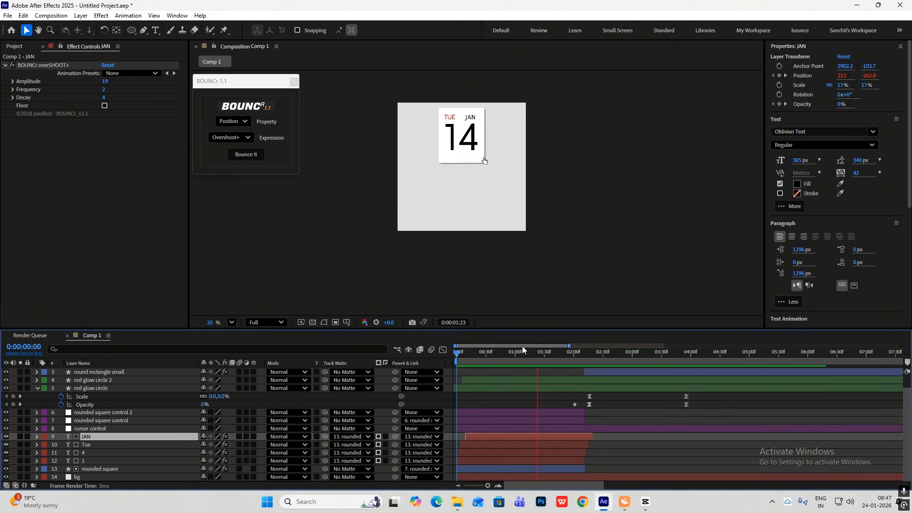
key("alt+Tab")
left_click_drag(257, 360, 226, 370)
key("alt+Tab")
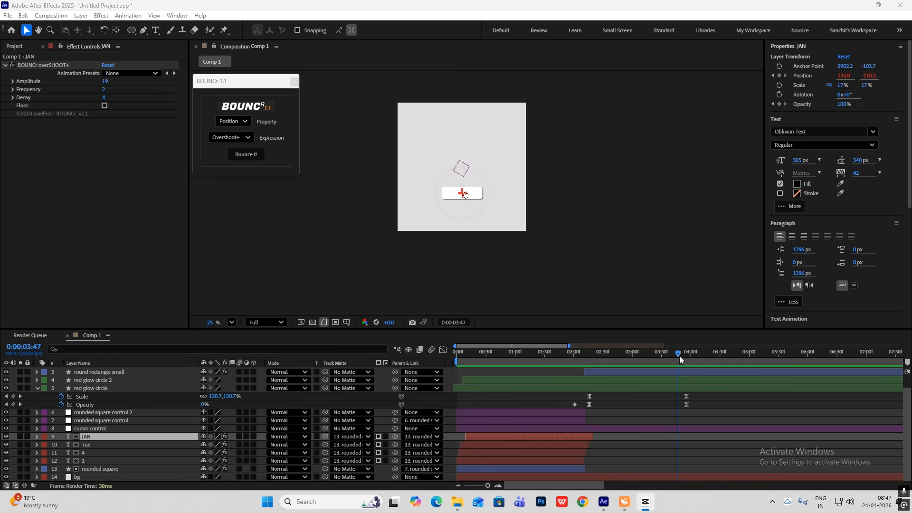
Duplicate the cursor control null at 3:56 and parent the original to the copy, cursor control 2
left_click_drag(679, 355, 684, 384)
left_click(145, 431)
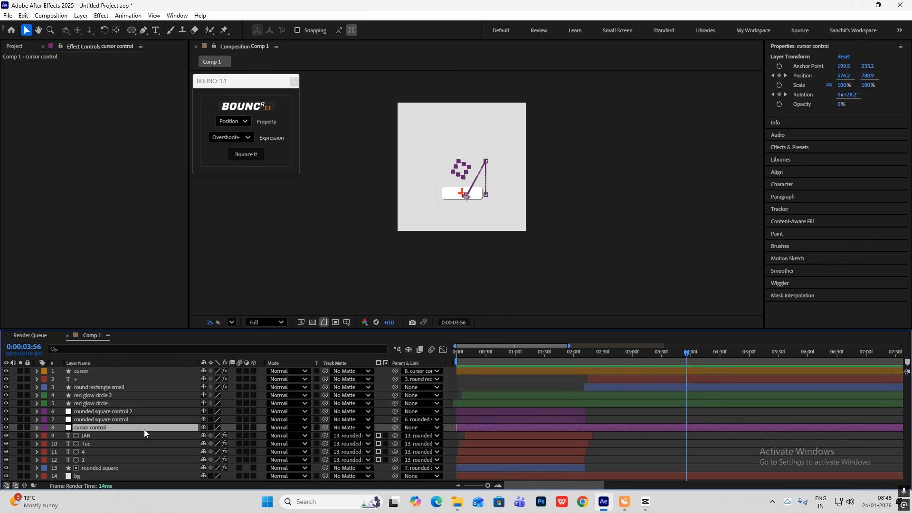
key("ctrl+d")
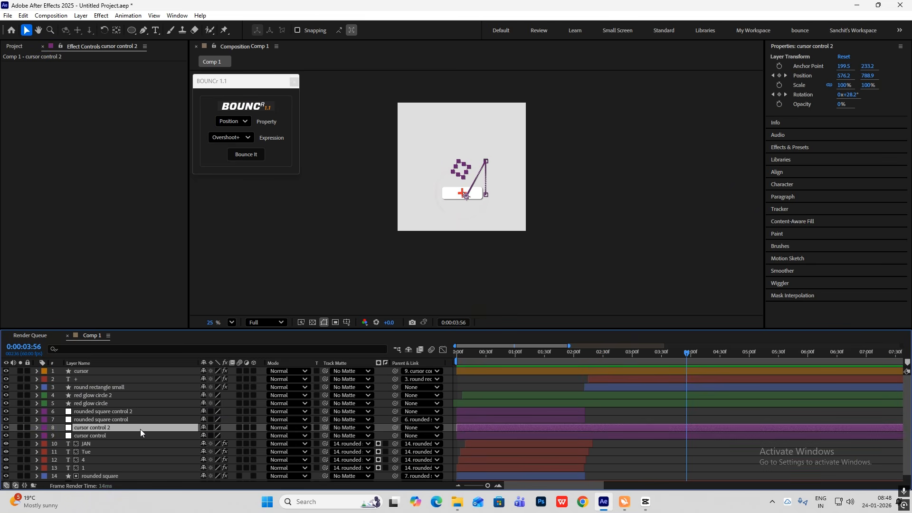
left_click(107, 434)
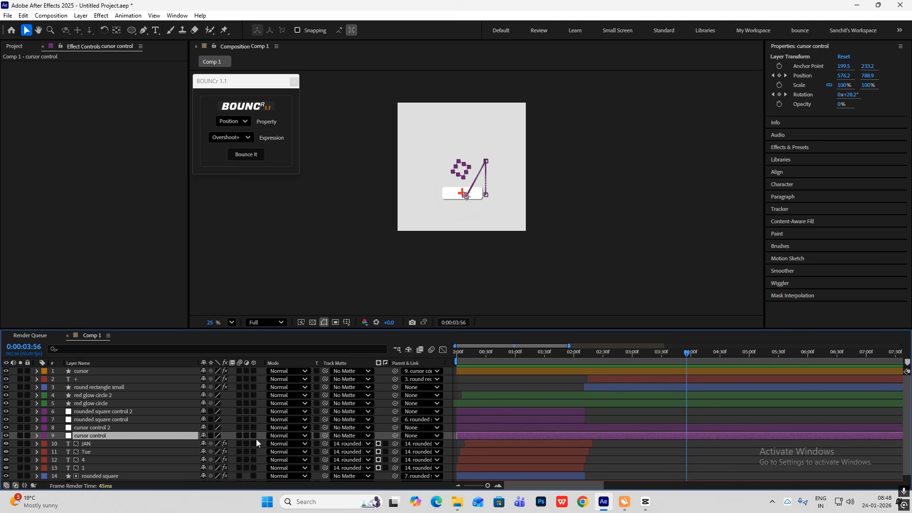
left_click_drag(395, 436, 101, 428)
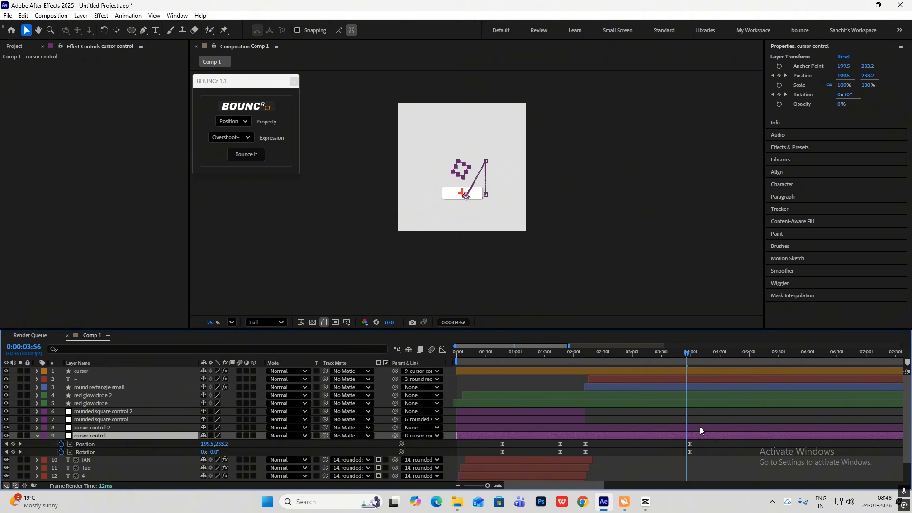
Delete the existing position and rotation keyframes of cursor control 2
left_click(76, 427)
key("u")
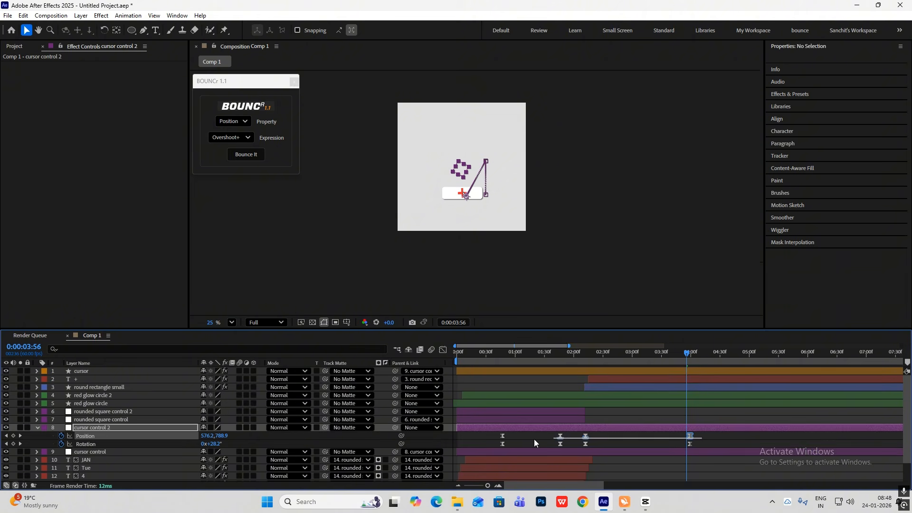
key("Delete")
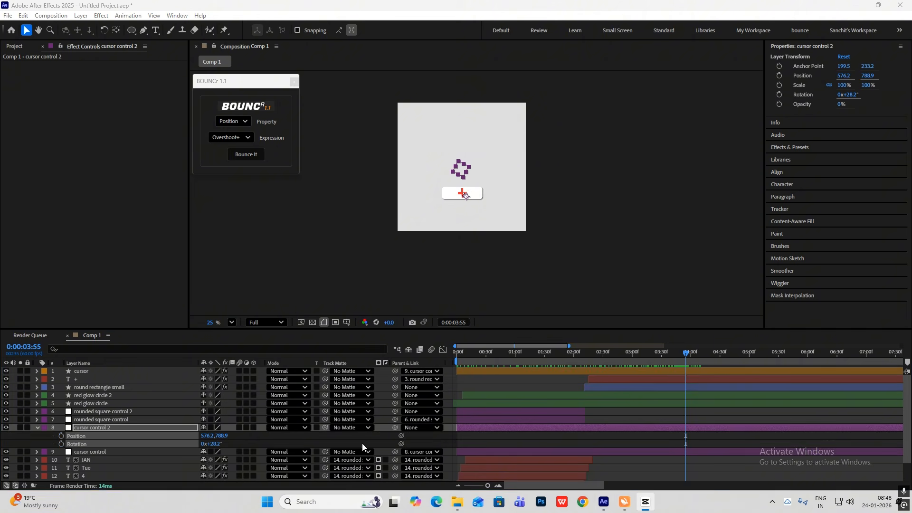
Hold cursor control 2's pose by adding position and rotation keyframes at 3:55 and 4:24
left_click(61, 436)
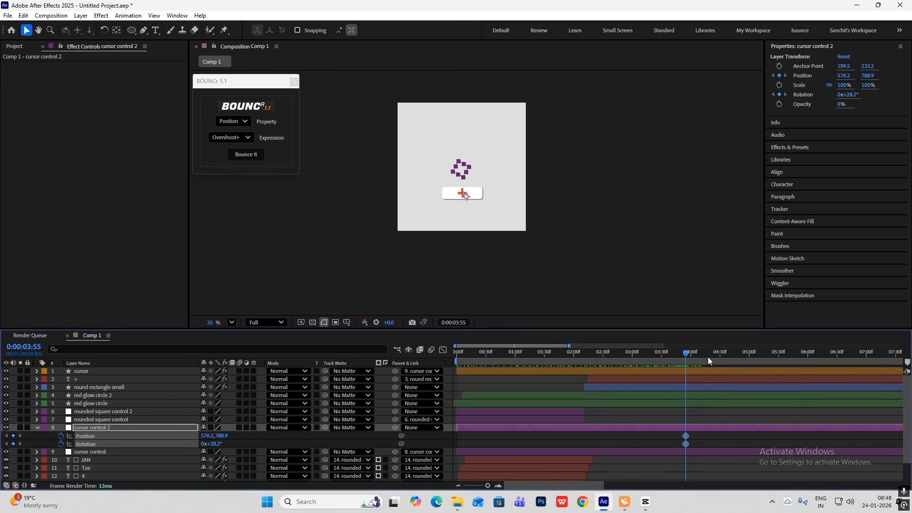
scroll(708, 426, "up", 1)
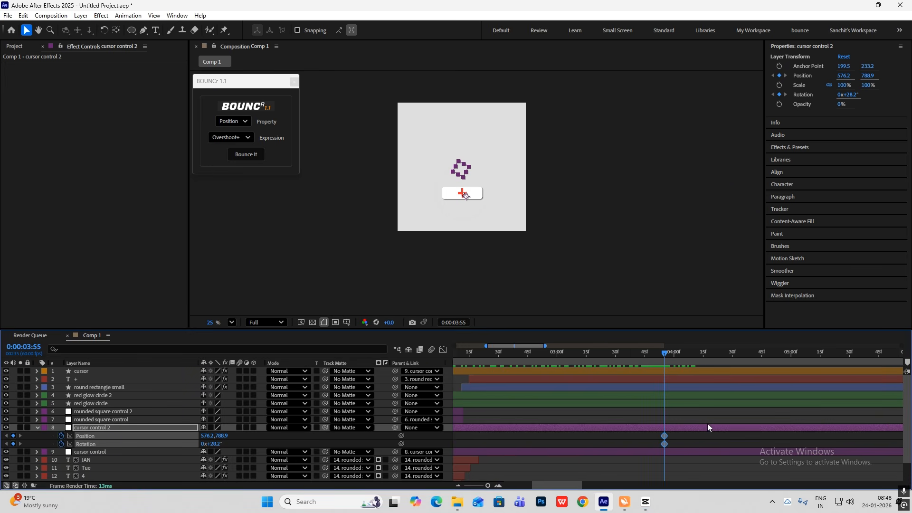
scroll(497, 218, "up", 3)
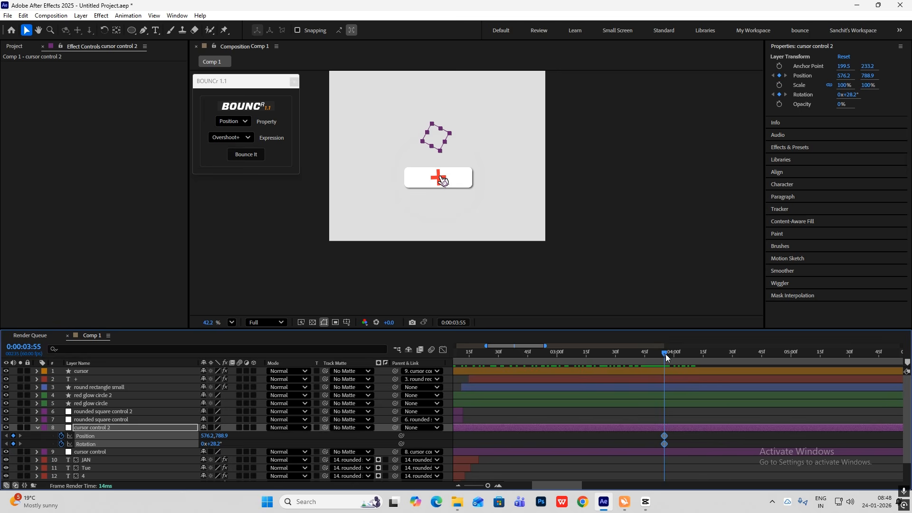
left_click_drag(665, 354, 722, 375)
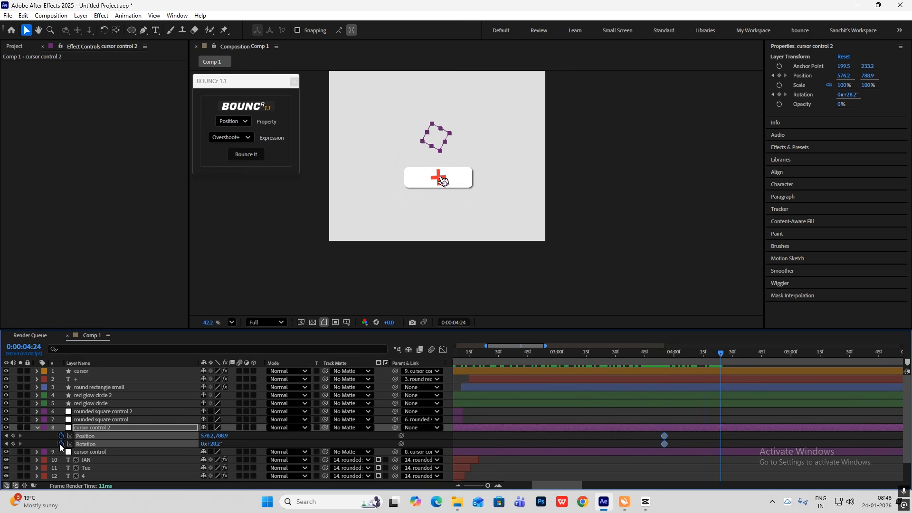
left_click(14, 436)
left_click(14, 444)
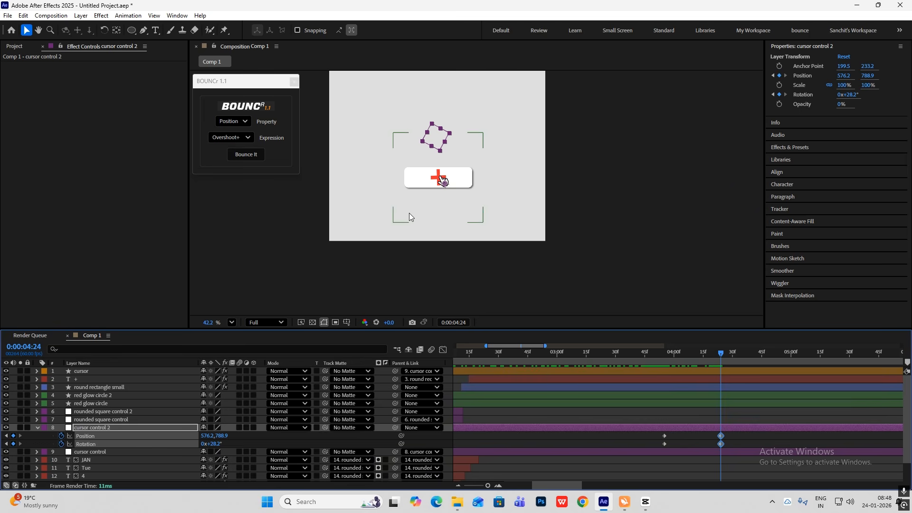
left_click(37, 427)
Add a new null object to the composition
right_click(703, 114)
mouse_move(712, 117)
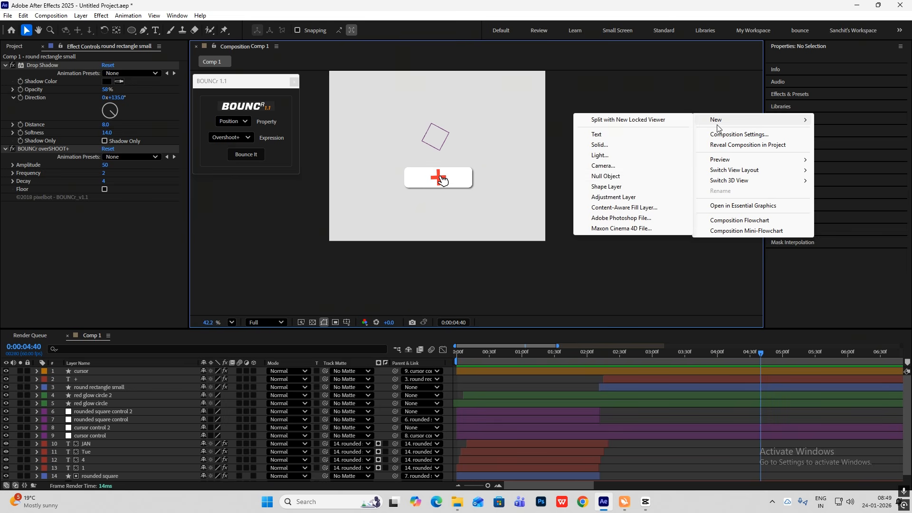
left_click(607, 175)
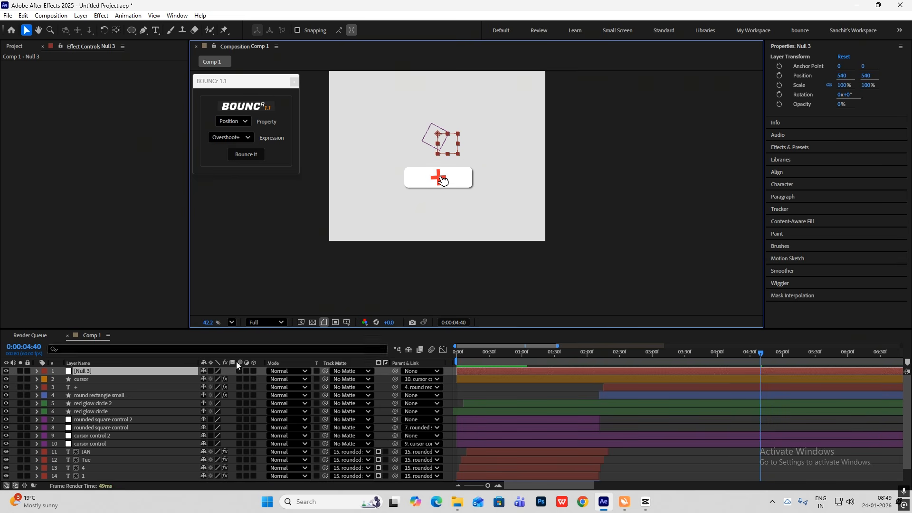
Rename the new null layer as round rectangle small control
left_click(103, 373)
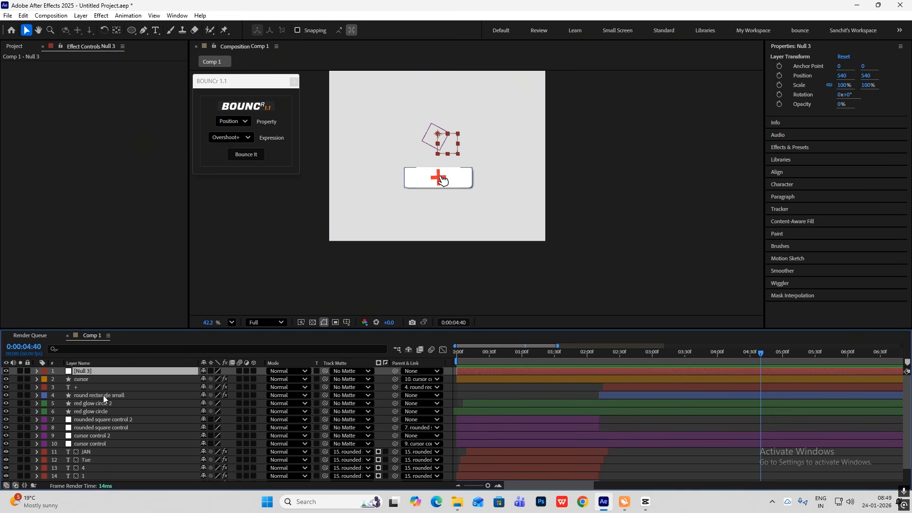
left_click(104, 395)
key("Return")
key("ctrl+c")
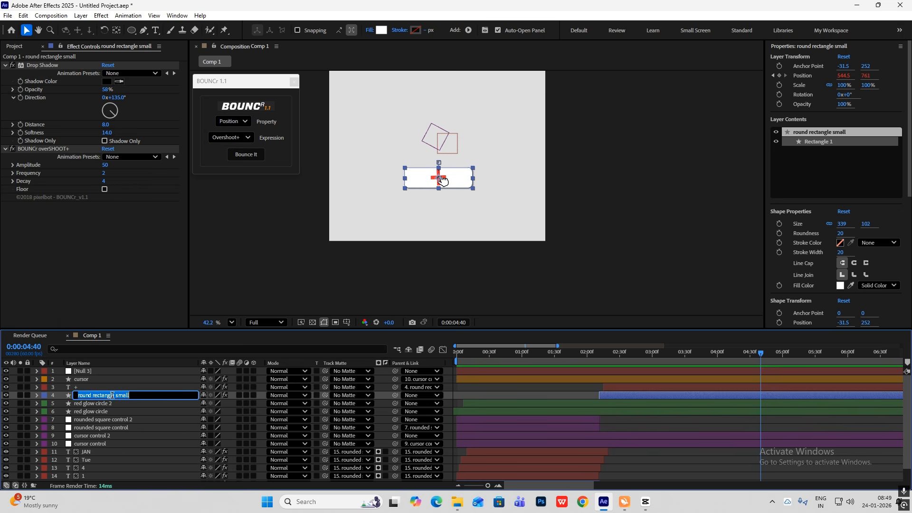
left_click(98, 370)
key("Return")
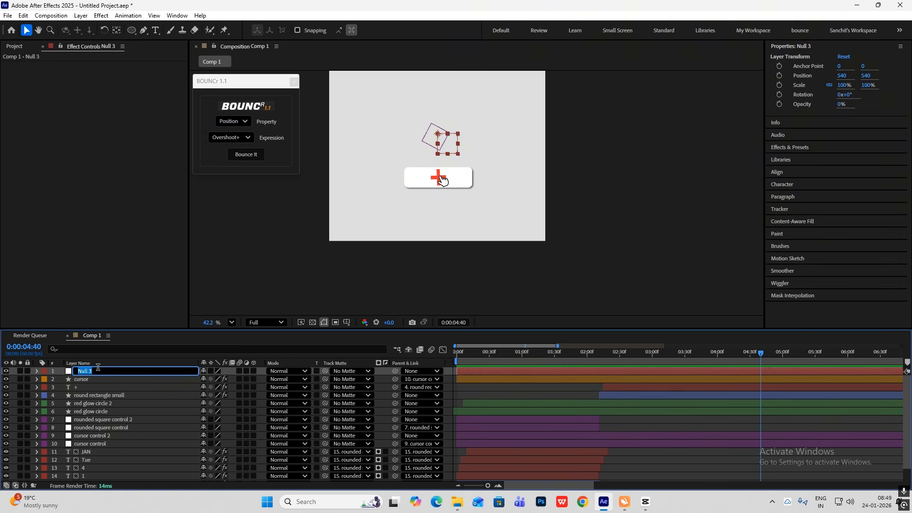
key("ctrl+v")
left_click(625, 266)
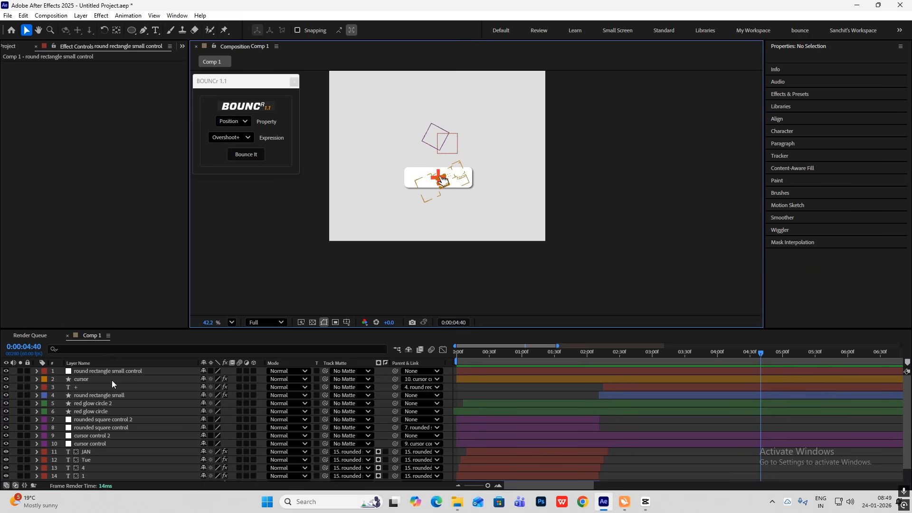
Move the anchor point of round rectangle small control onto the centre of the red plus sign
left_click(439, 136)
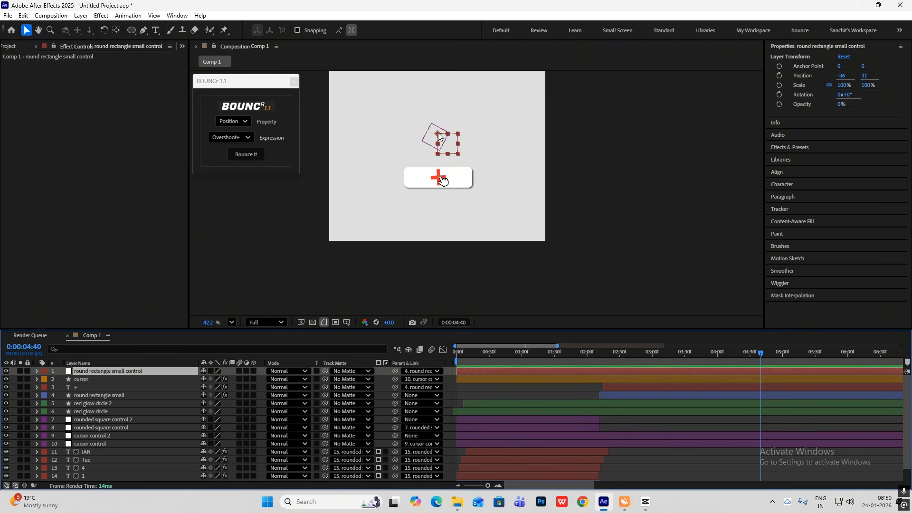
key("y")
left_click_drag(437, 133, 439, 177)
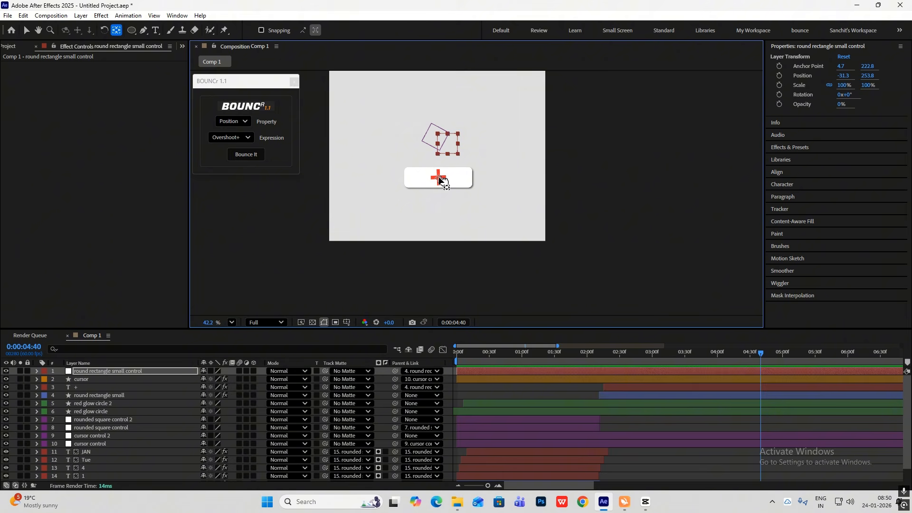
key("v")
Start round rectangle small control at 4:07 and parent the round rectangle small layer to it
left_click_drag(456, 371, 726, 374)
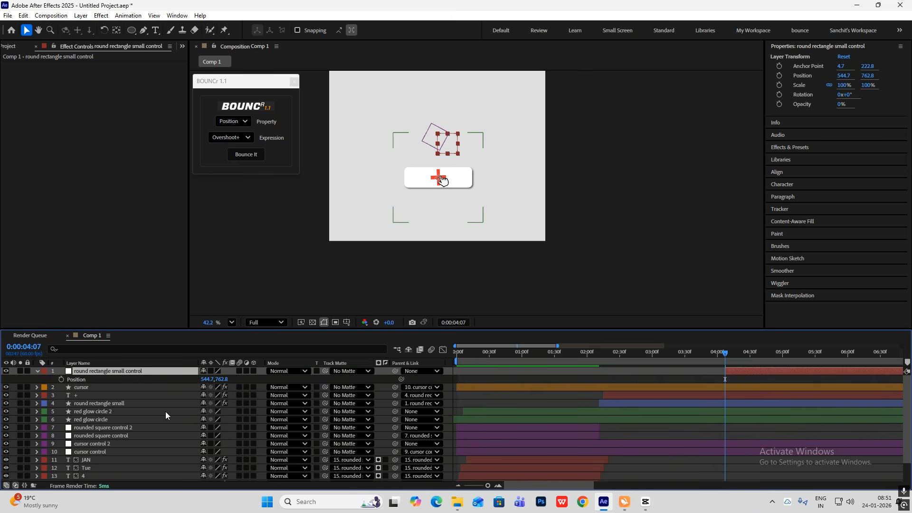
left_click(118, 403)
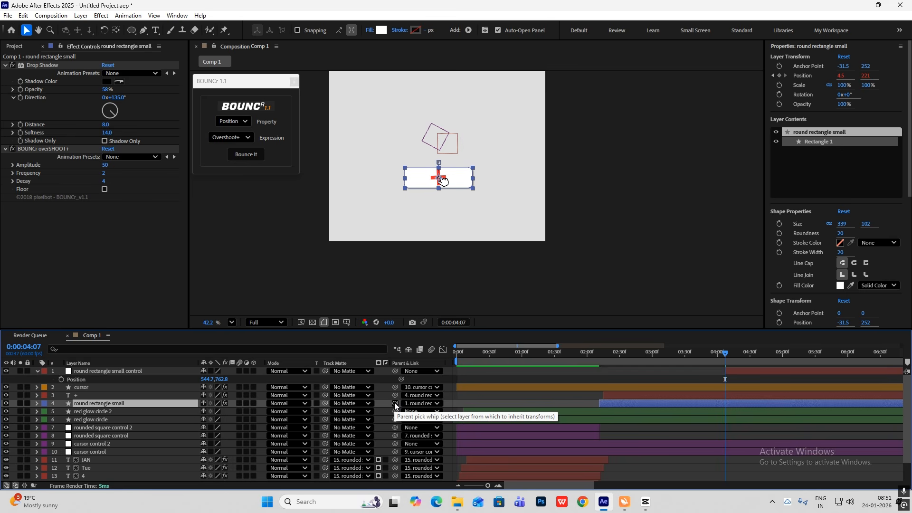
left_click_drag(394, 403, 142, 375)
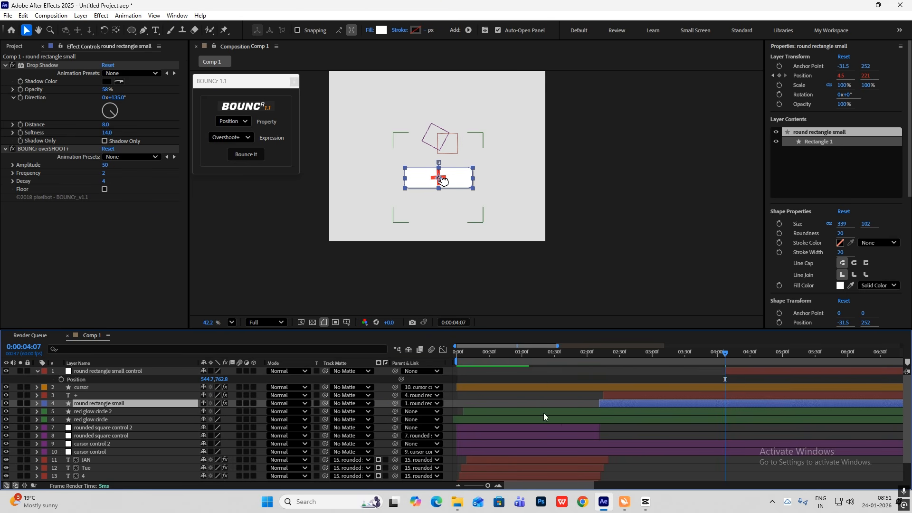
Keyframe round rectangle small control's position at 4:07 and move it down to a Y position of 952.8 at 4:57
left_click(90, 371)
left_click(61, 379)
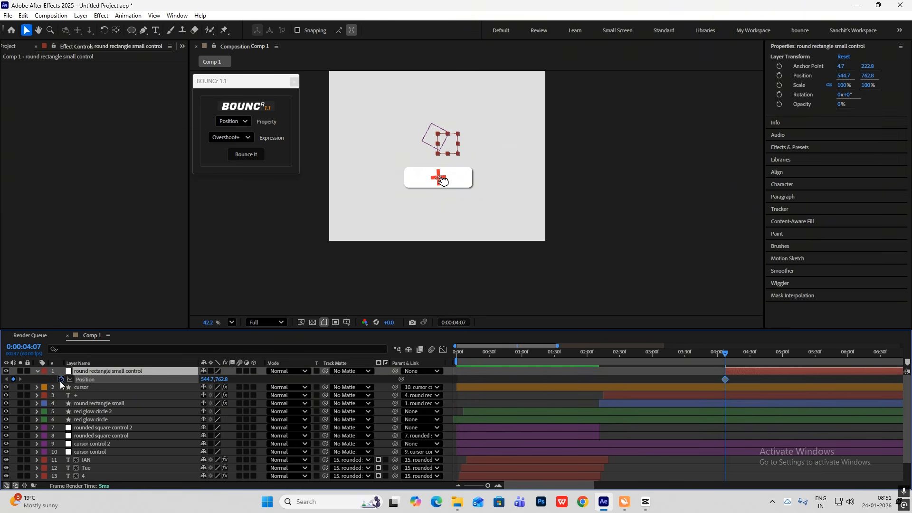
left_click_drag(725, 357, 779, 360)
left_click_drag(224, 380, 286, 386)
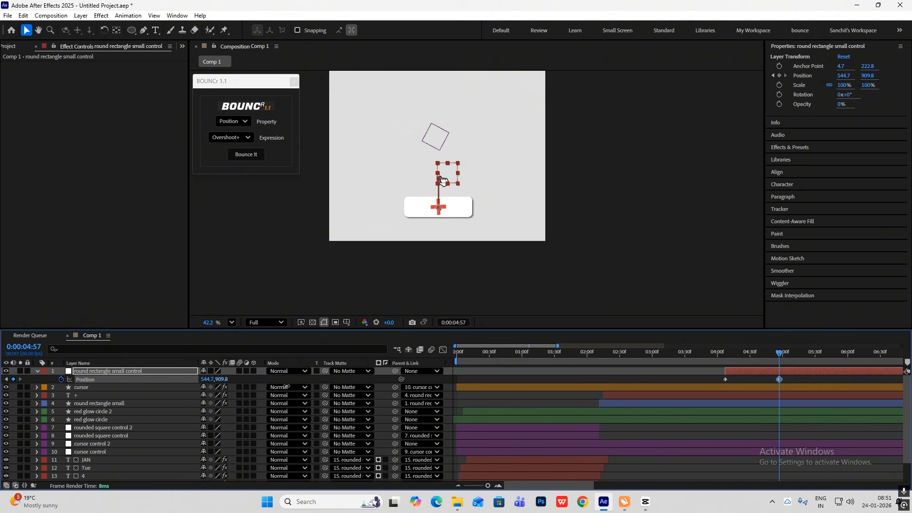
left_click_drag(221, 381, 235, 383)
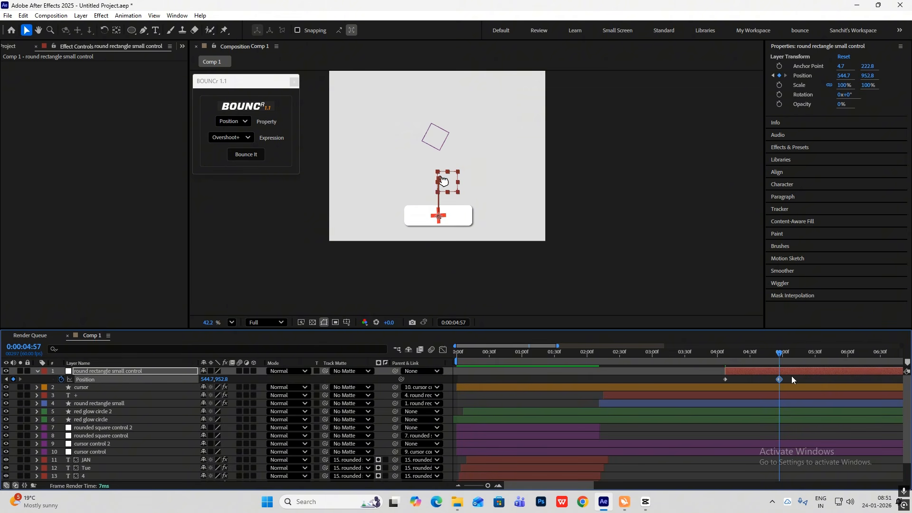
Easy-ease both position keyframes of round rectangle small control and reshape their speed curve to start fast and slow down gradually
left_click_drag(791, 375, 659, 383)
key("F9")
left_click(443, 350)
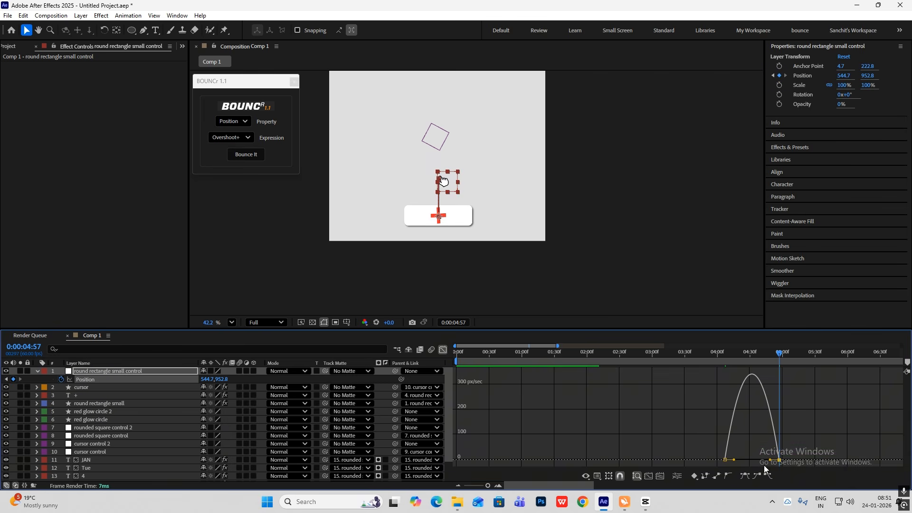
left_click_drag(733, 459, 723, 460)
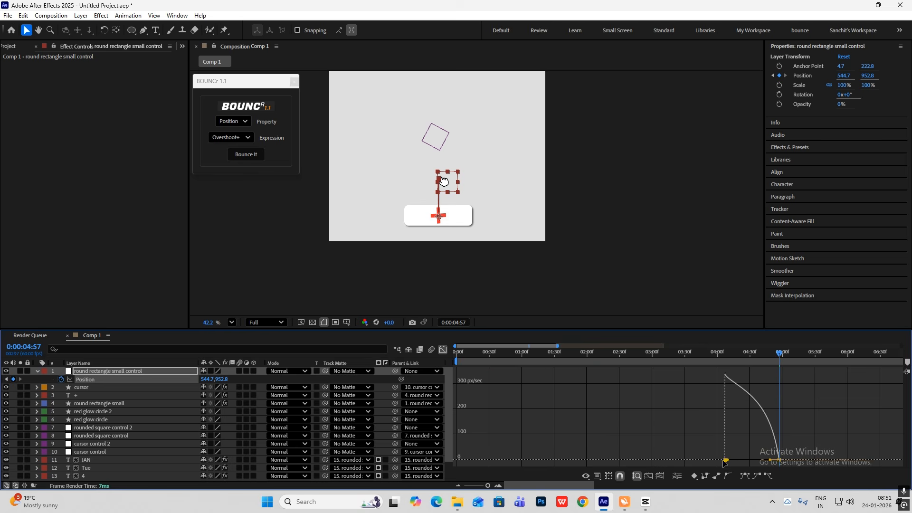
left_click_drag(810, 443, 713, 464)
left_click(443, 350)
At the 4:24 keyframes, set cursor control 2's position to 618.2, 908.9 and its rotation to -60.8°
left_click_drag(744, 353, 725, 353)
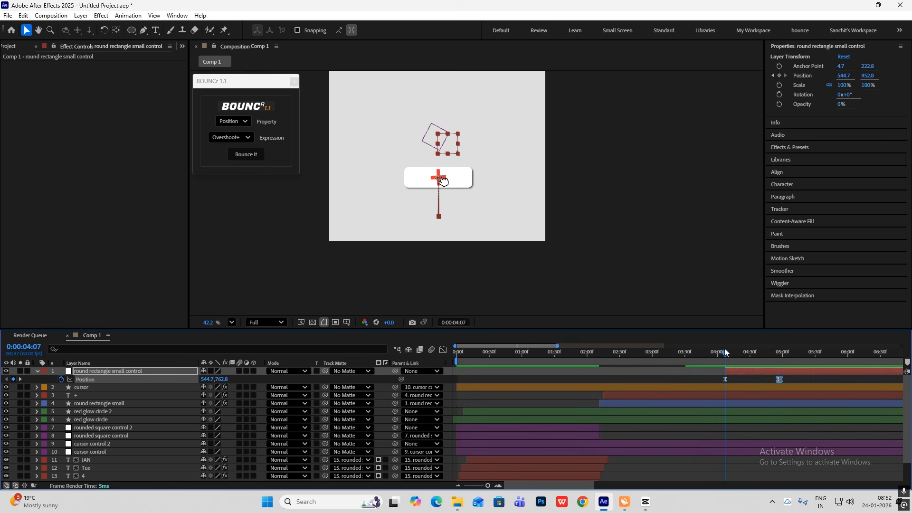
left_click(107, 443)
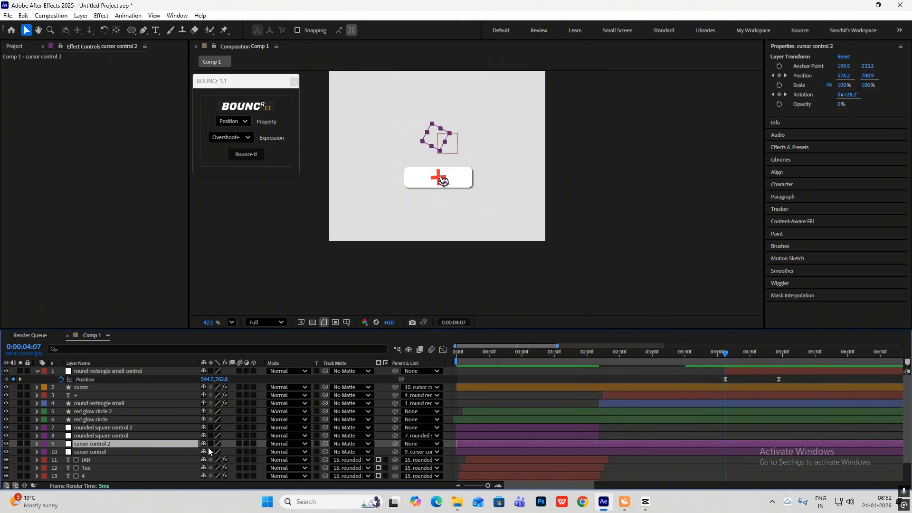
key("p")
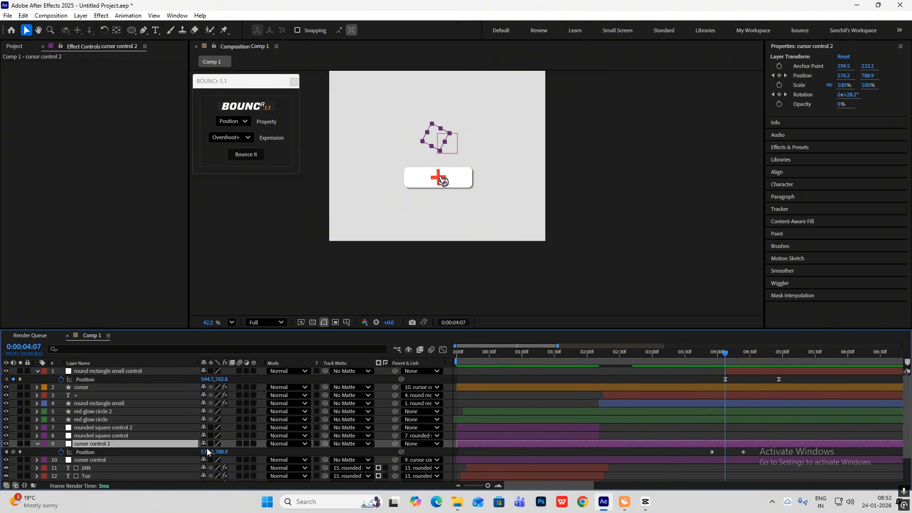
key("shift+r")
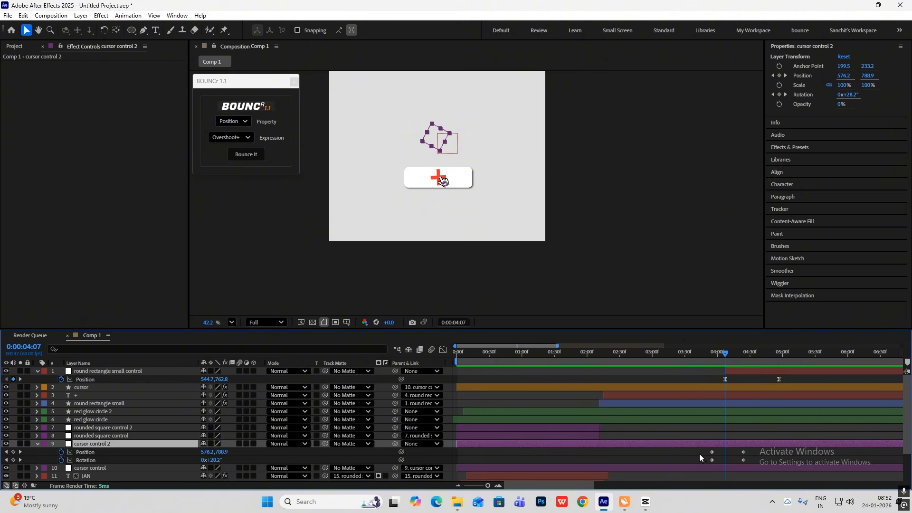
key("k")
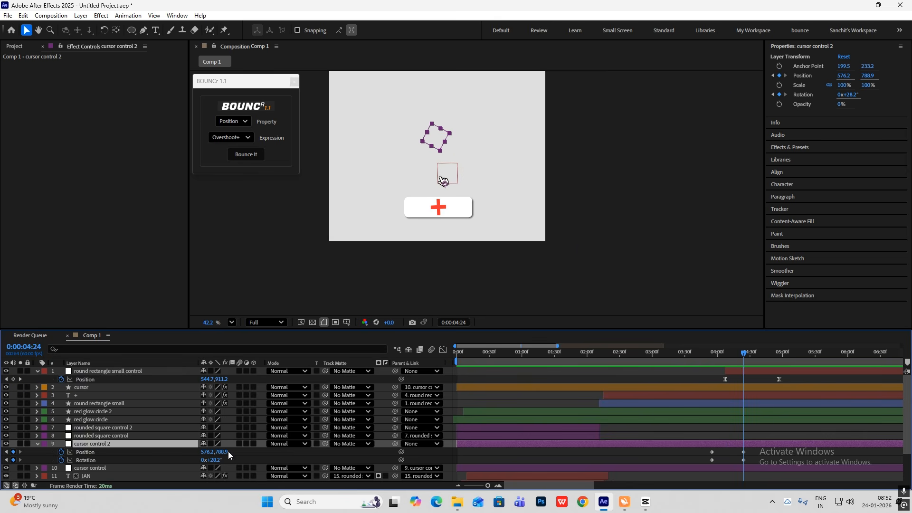
left_click_drag(229, 455, 306, 455)
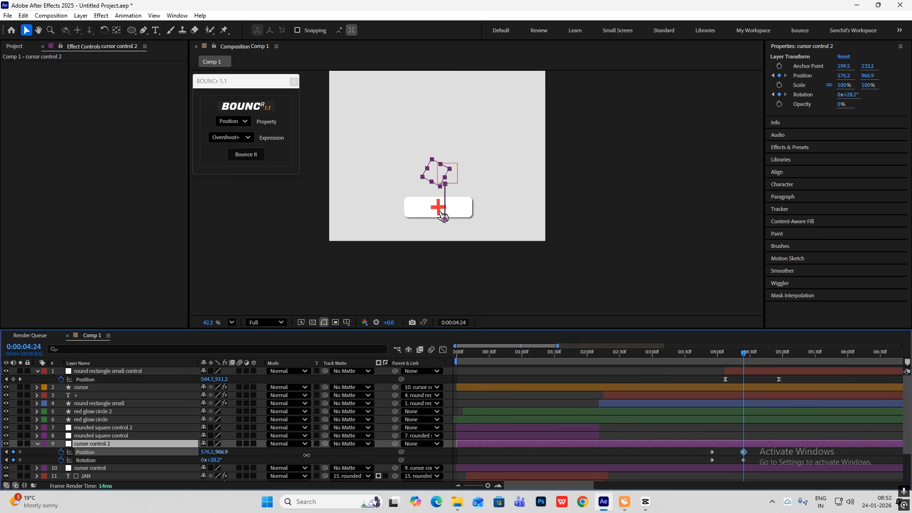
left_click(648, 504)
left_click(648, 504)
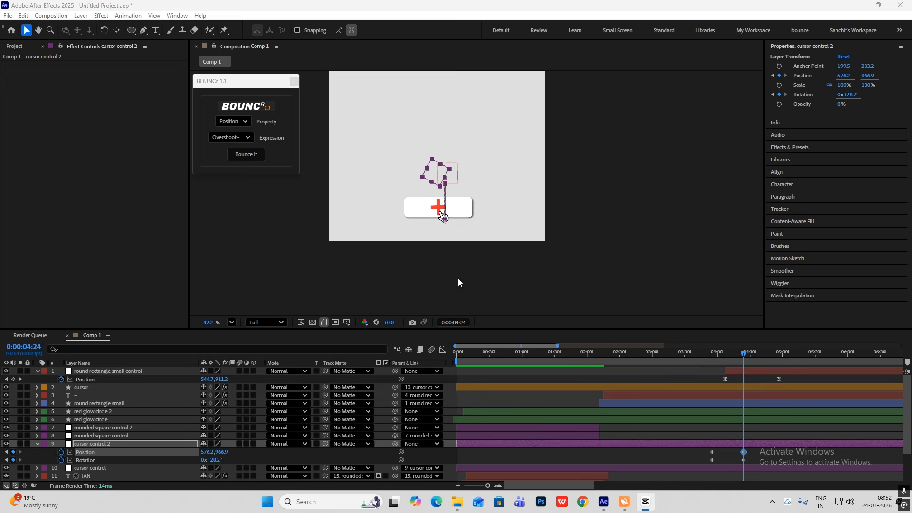
mouse_move(221, 453)
left_mouse_down()
mouse_move(201, 453)
mouse_move(215, 464)
mouse_move(187, 466)
mouse_move(216, 453)
left_mouse_up()
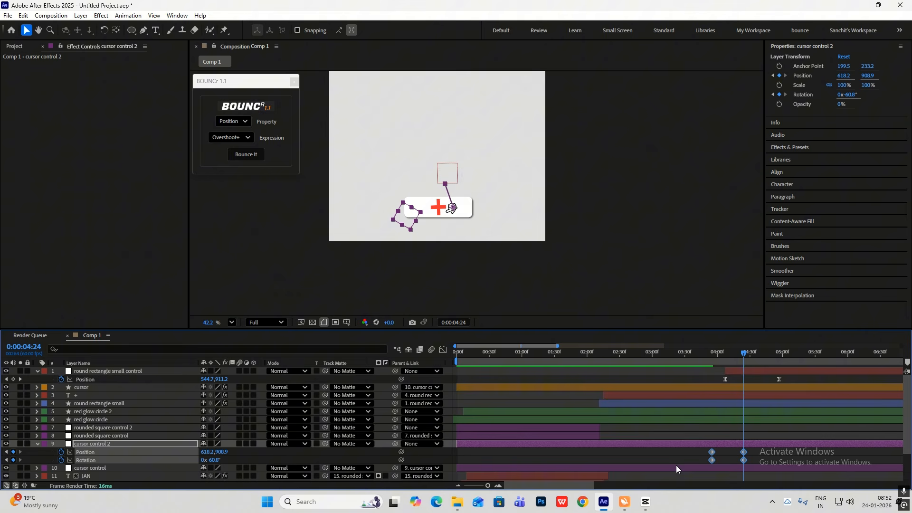
Easy-ease cursor control 2's position and rotation keyframes, adjust their speed curves and shift them to match the small rectangle's timing
key("F9")
left_click(442, 350)
left_click_drag(765, 415, 687, 423)
left_click(442, 350)
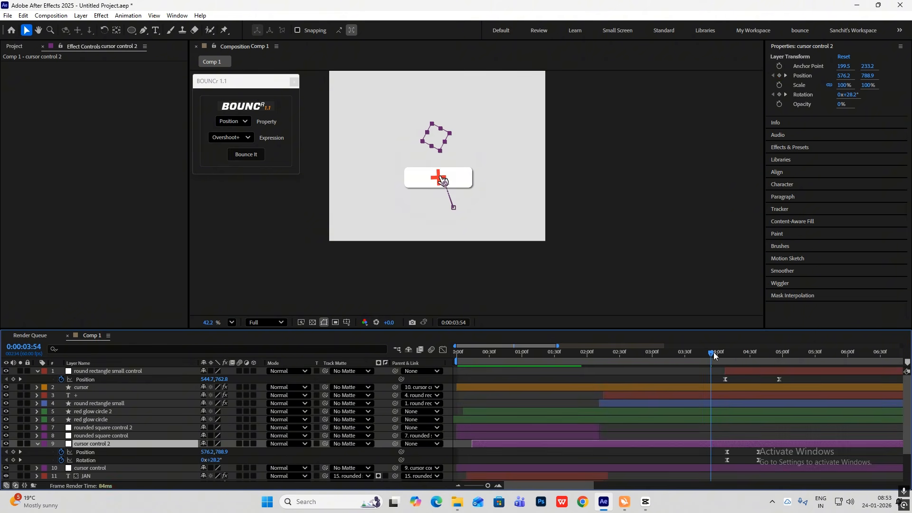
left_click_drag(713, 352, 728, 358)
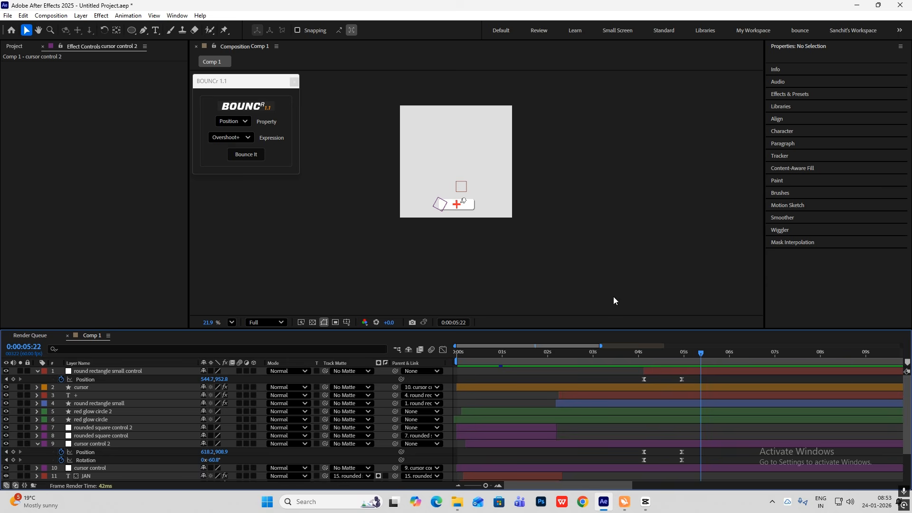
Collapse the open layer properties and check the large schedule card in the CapCut reference video, returning to After Effects
left_click(37, 371)
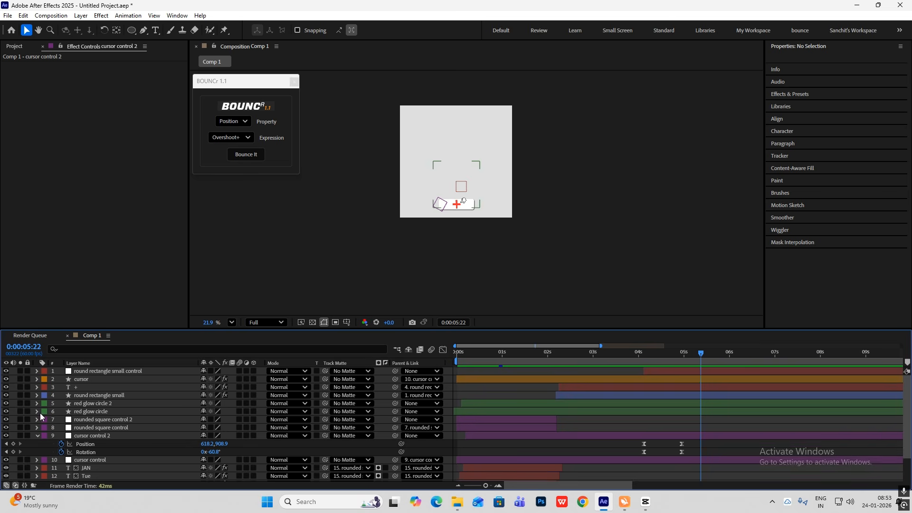
left_click(37, 435)
left_click(645, 502)
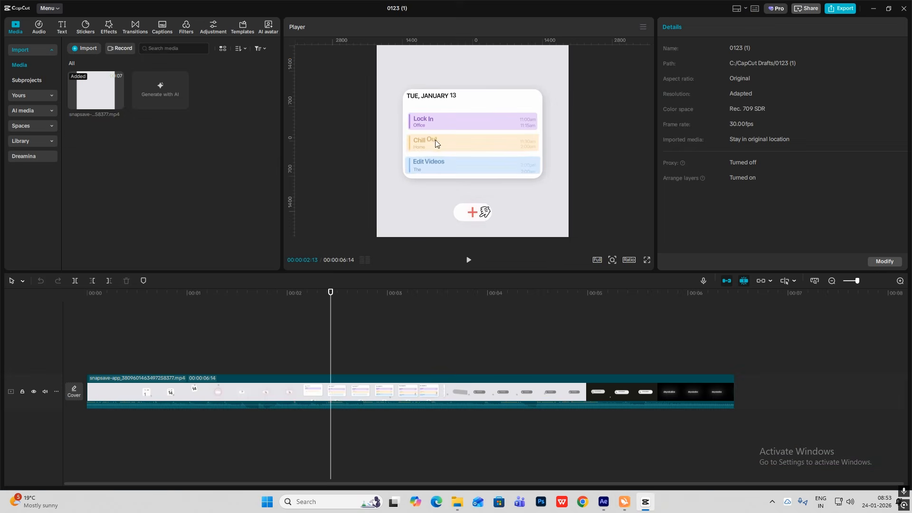
left_click(645, 501)
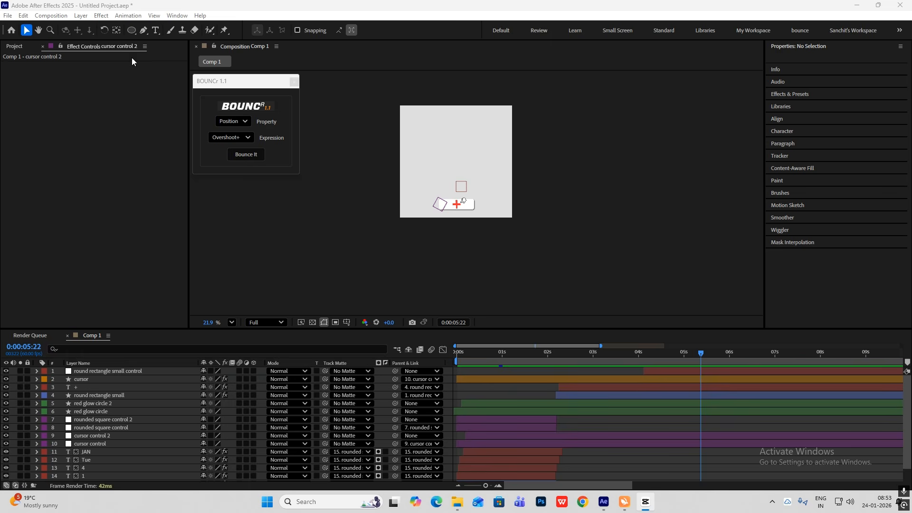
Set up the Rounded Rectangle tool with no stroke and a white FFFFFF fill
left_click_drag(132, 30, 207, 60)
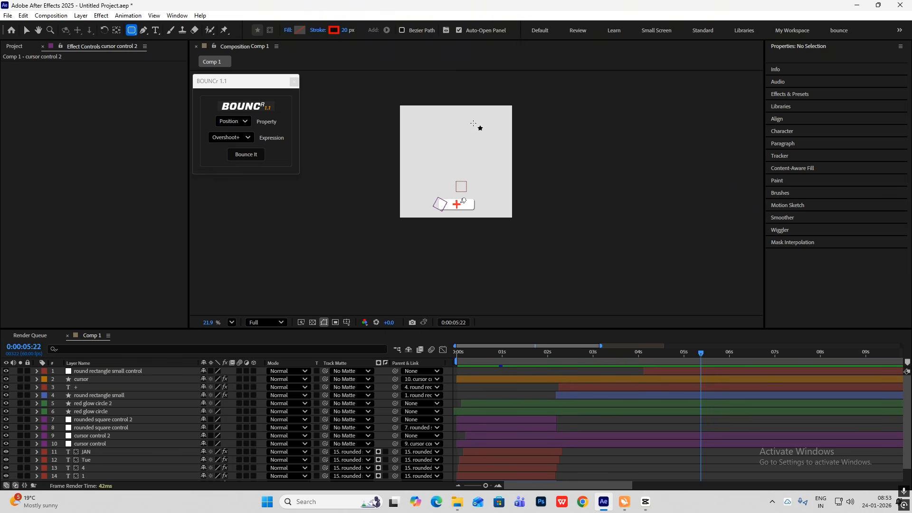
left_click(334, 30)
left_click(563, 175)
left_click(318, 30)
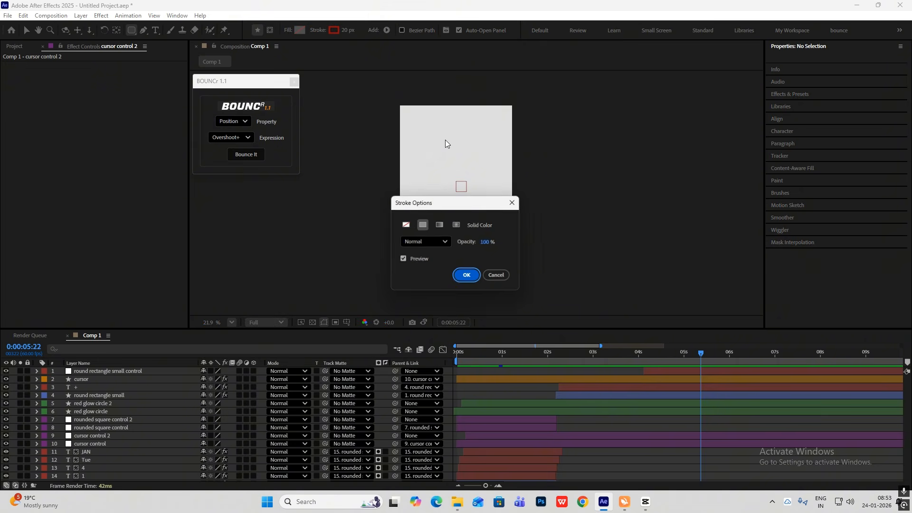
left_click(405, 225)
left_click(466, 275)
left_click(299, 30)
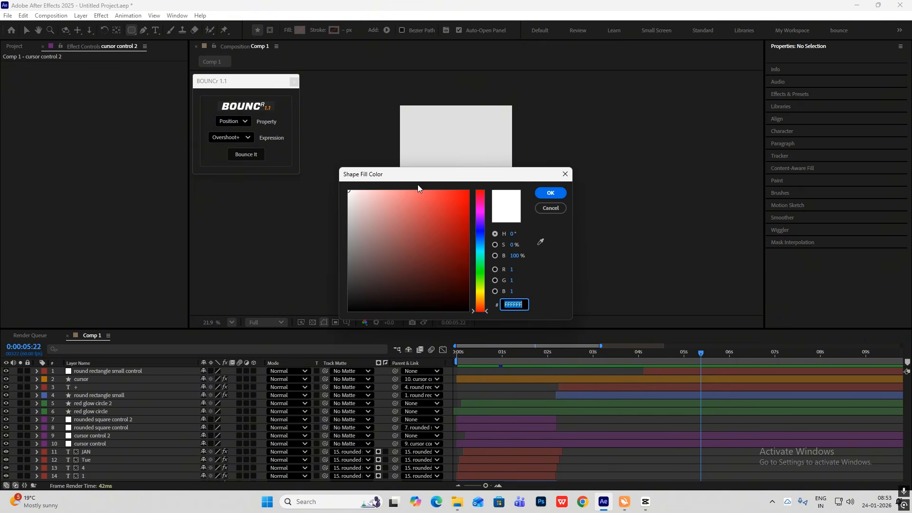
left_click(549, 193)
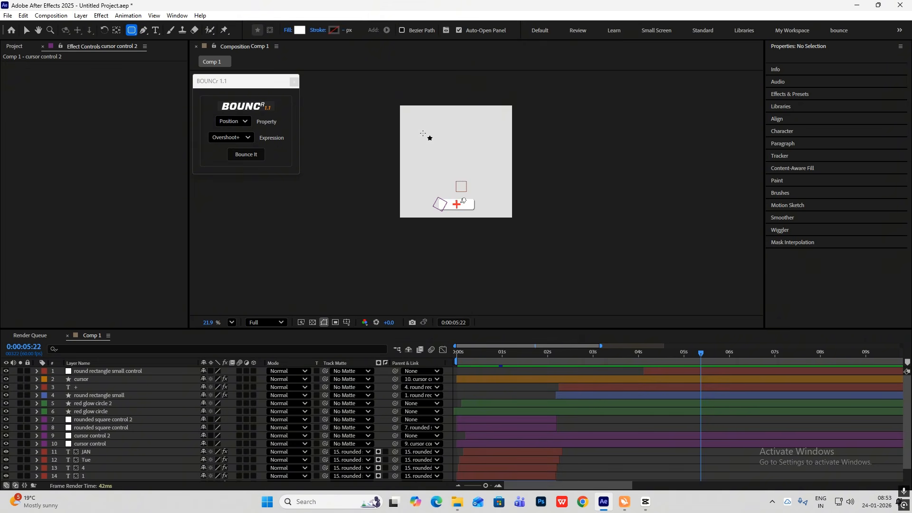
Draw a rounded rectangle about 823 by 443 px above the small one and centre it horizontally in the frame
left_click_drag(420, 132, 506, 177)
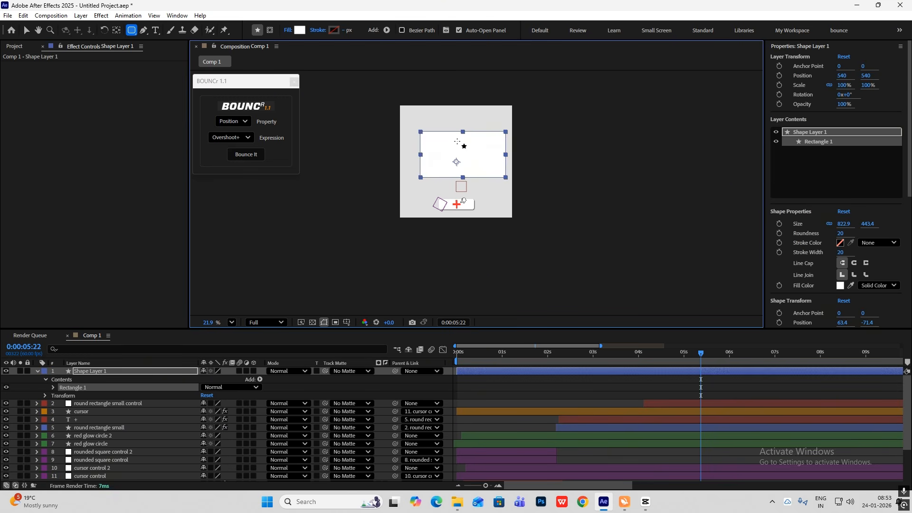
left_click(27, 31)
left_click_drag(461, 154, 457, 155)
Rename the new shape layer as big rounded rectangle
left_click(95, 373)
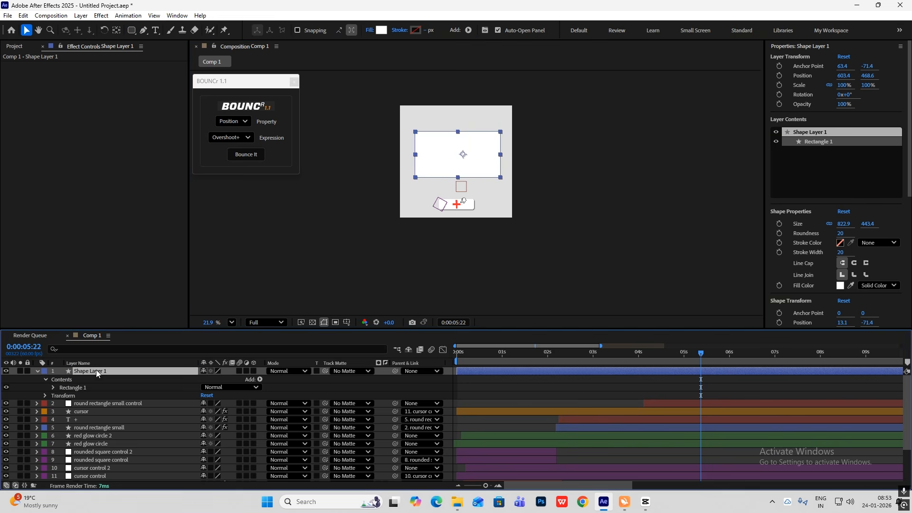
key("Return")
type("bl")
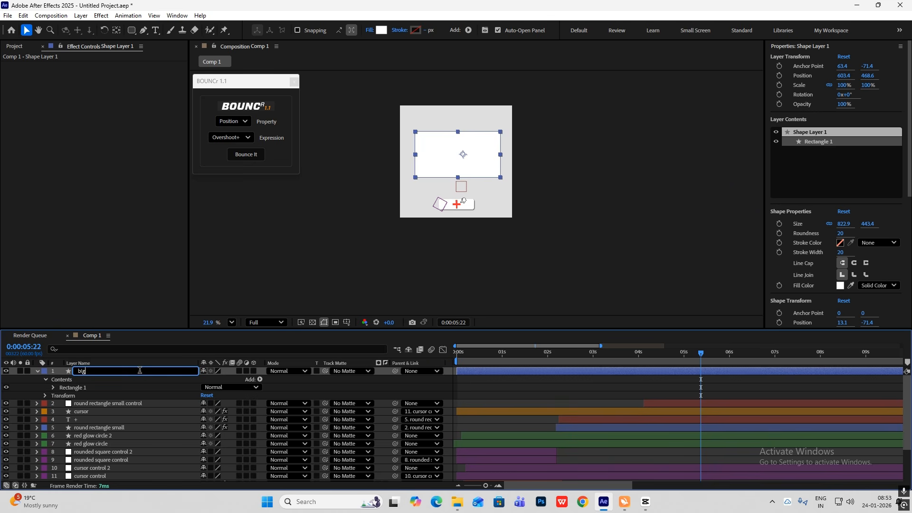
type("g rounded rectangle")
Copy the Drop Shadow effect from round rectangle small to big rounded rectangle
left_click(99, 427)
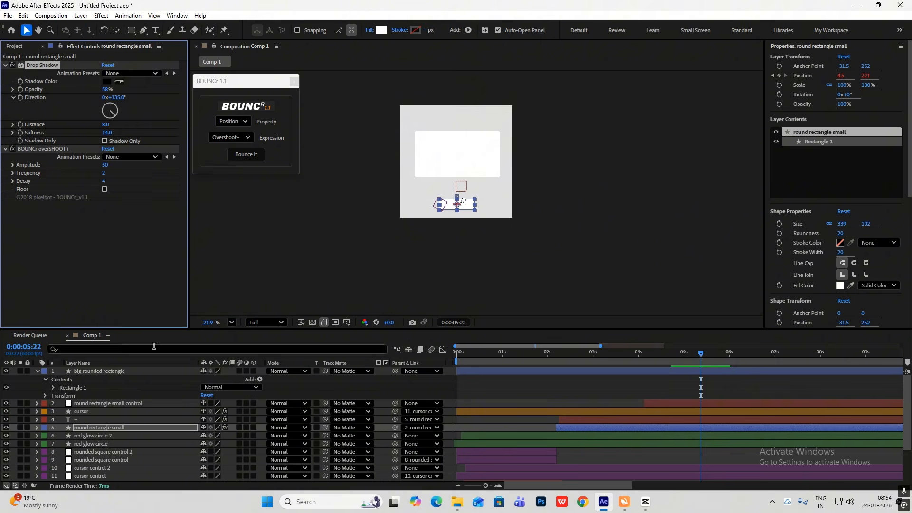
left_click(104, 371)
key("ctrl+v")
left_click(587, 204)
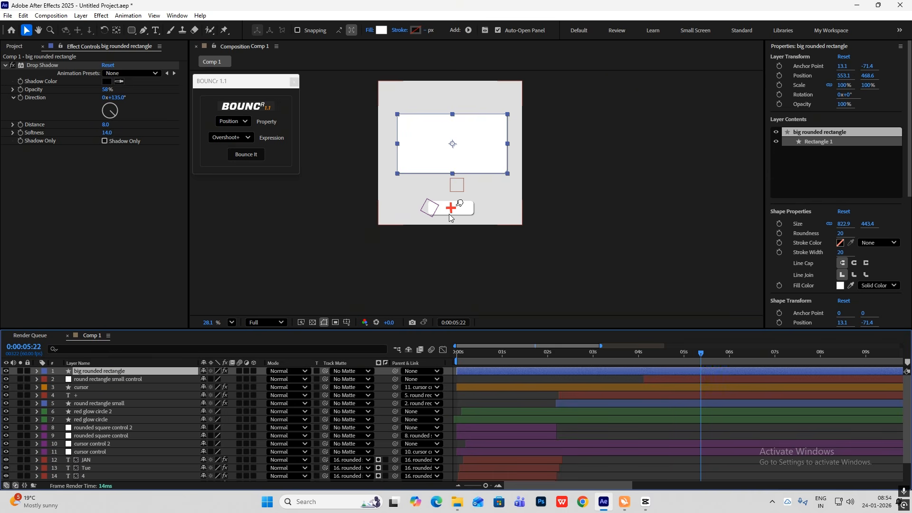
Check the coloured schedule bars in the CapCut reference and set the Rounded Rectangle tool's fill to light purple in After Effects
left_click(645, 508)
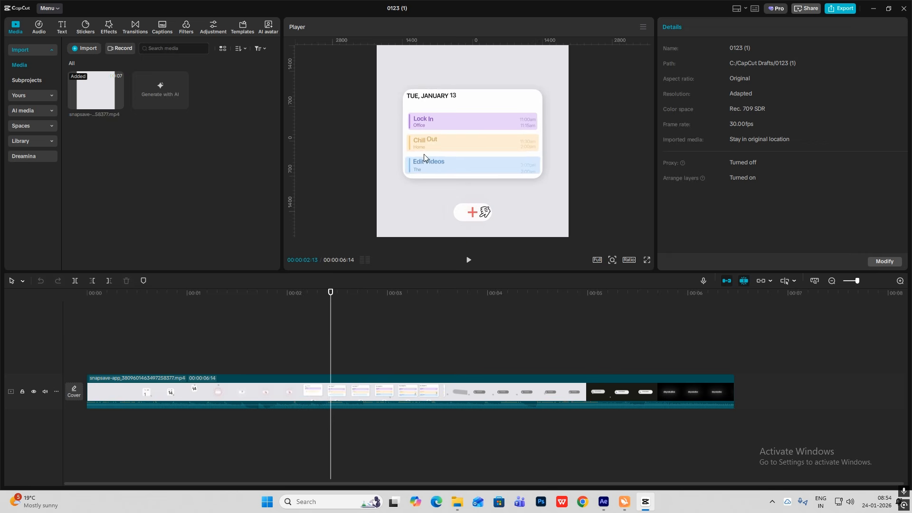
key("alt+Tab")
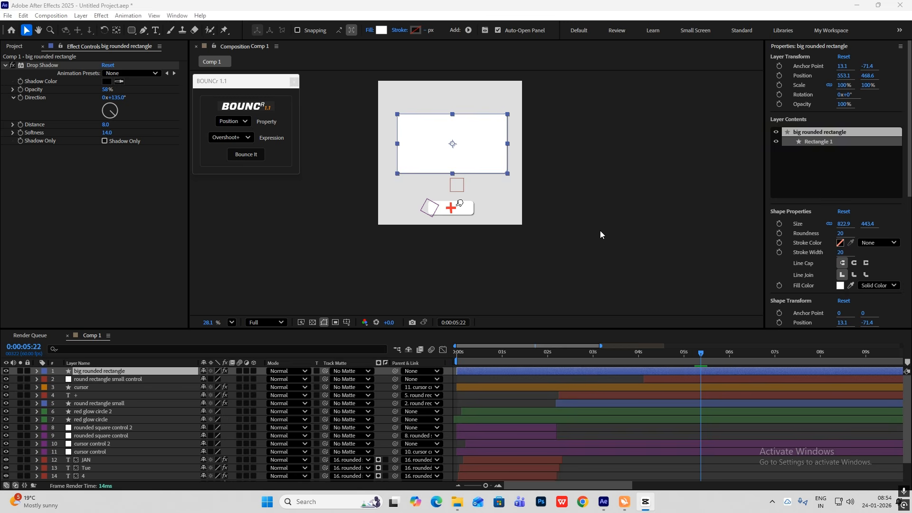
left_click(600, 232)
left_click(131, 30)
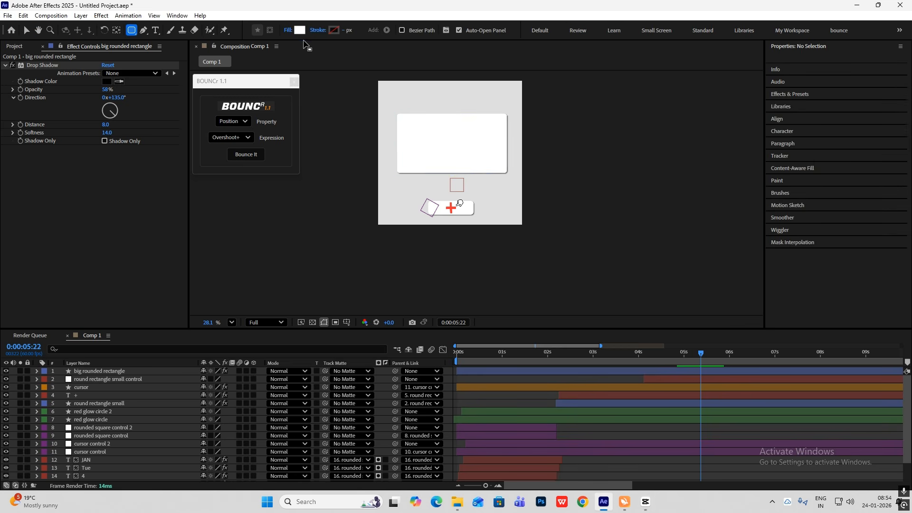
left_click(300, 30)
left_click(479, 217)
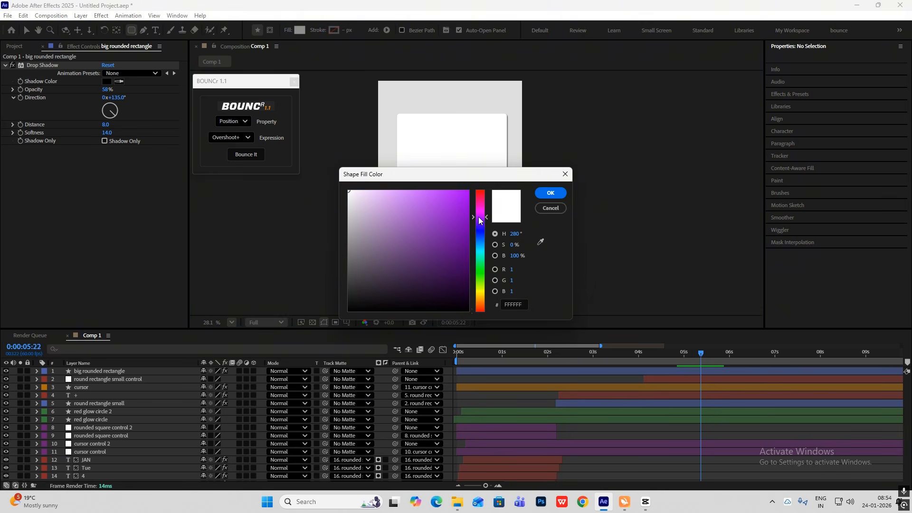
left_click(407, 190)
left_click(550, 193)
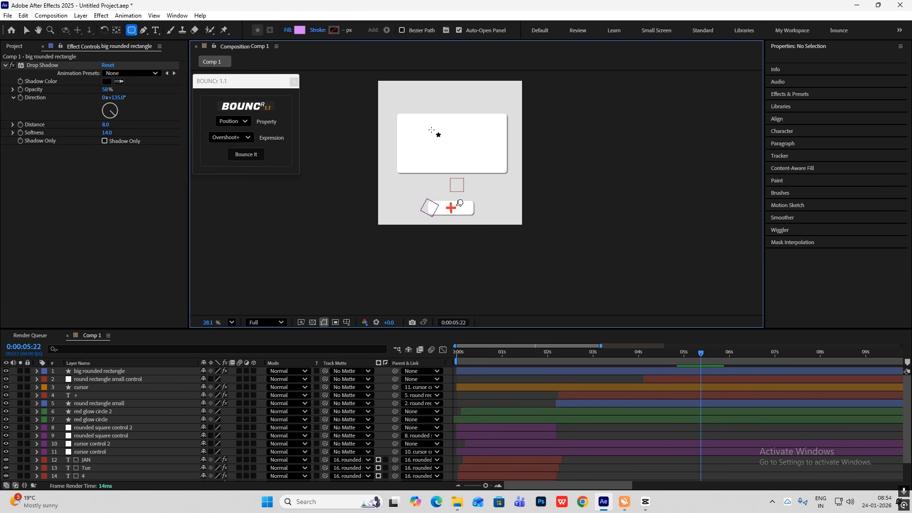
Draw a purple rounded bar about 756 by 81 px across the upper part of the white card and centre its anchor point
scroll(414, 125, "up", 2)
left_click_drag(364, 86, 516, 102)
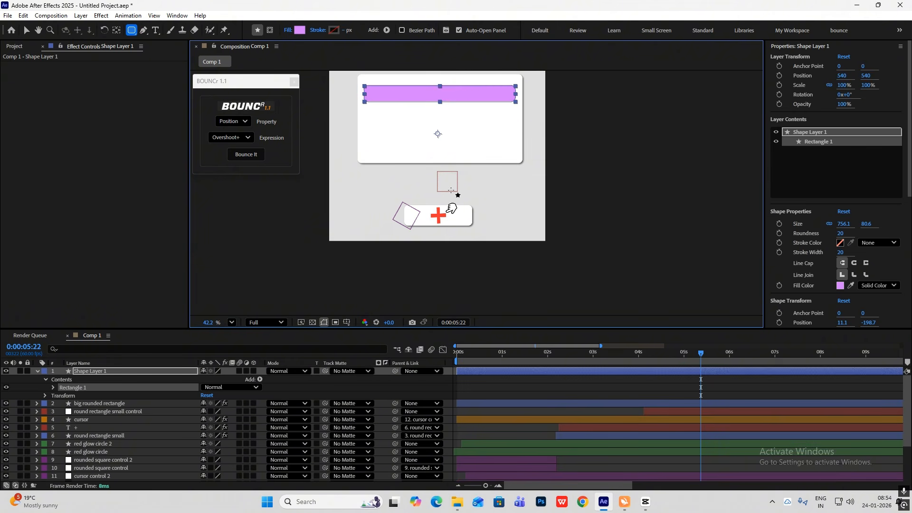
key("ctrl+alt+Home")
left_click(37, 371)
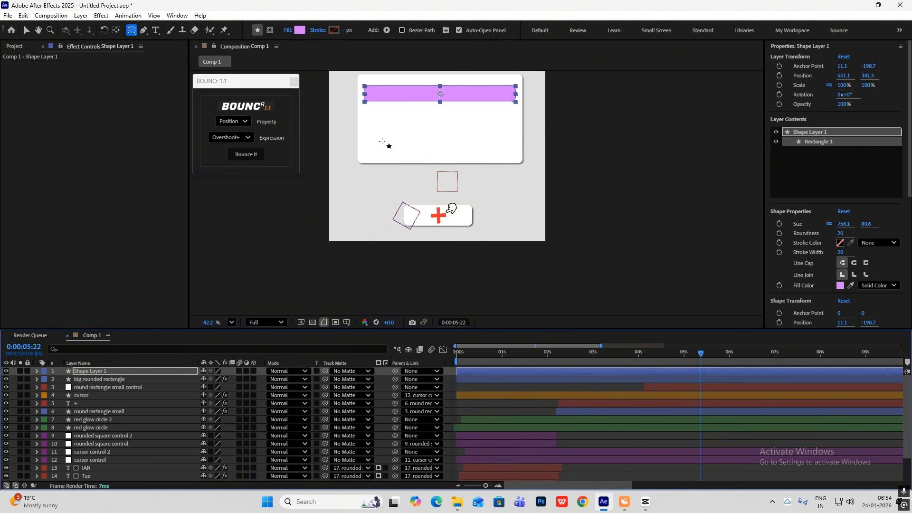
Lighten the purple bar's fill to E1A0FF
key("v")
left_click(381, 30)
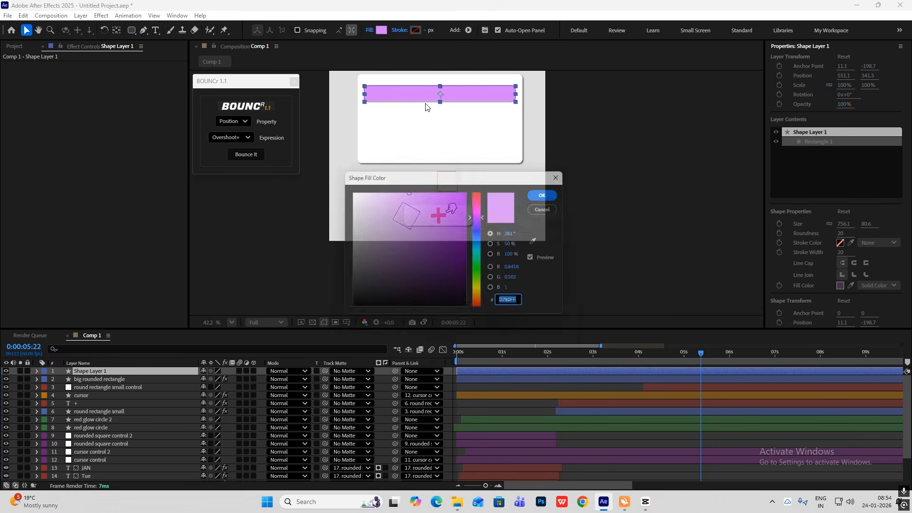
left_click(392, 190)
left_click(551, 193)
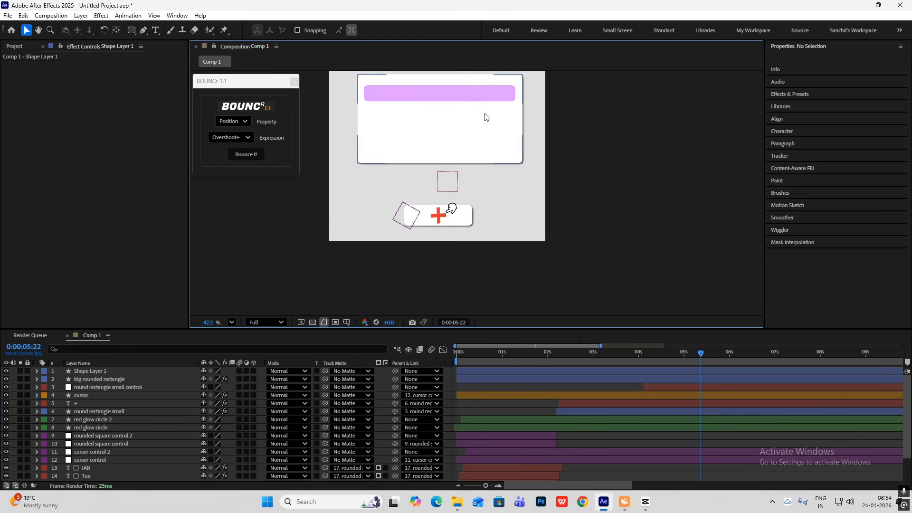
Rename the purple bar's shape layer as purple line
scroll(485, 117, "down", 1)
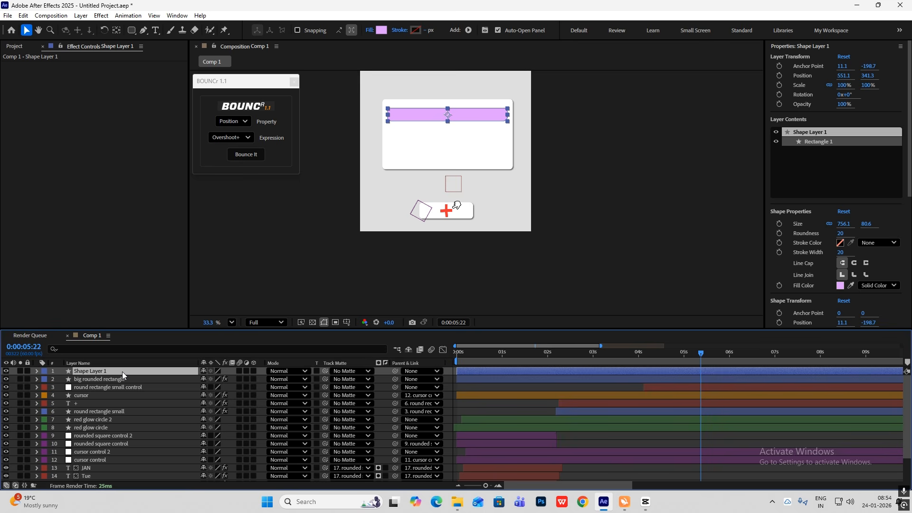
key("Return")
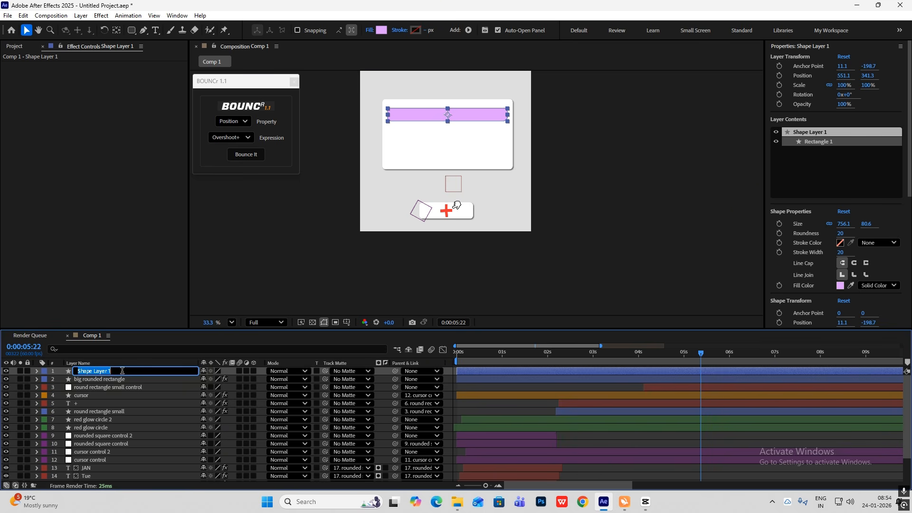
type("purple line")
key("Return")
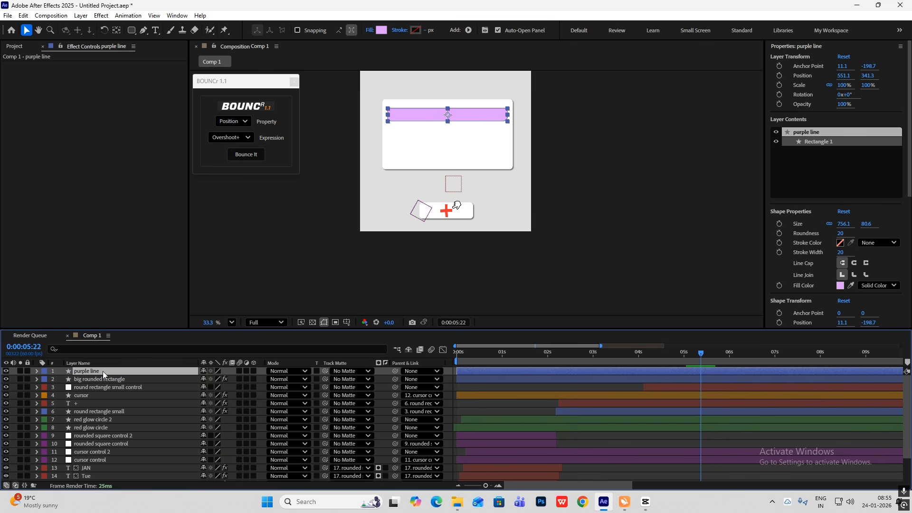
Duplicate the purple line, place the copy directly below it and set its fill to light orange FFCAA0
key("ctrl+d")
left_click(447, 116)
left_click_drag(446, 116, 447, 136)
left_click(382, 30)
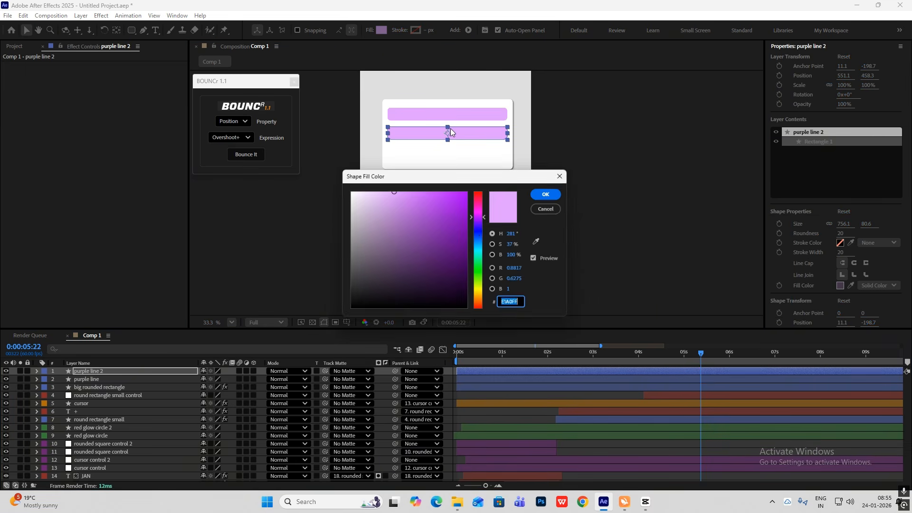
left_click(482, 259)
left_click_drag(481, 262, 482, 302)
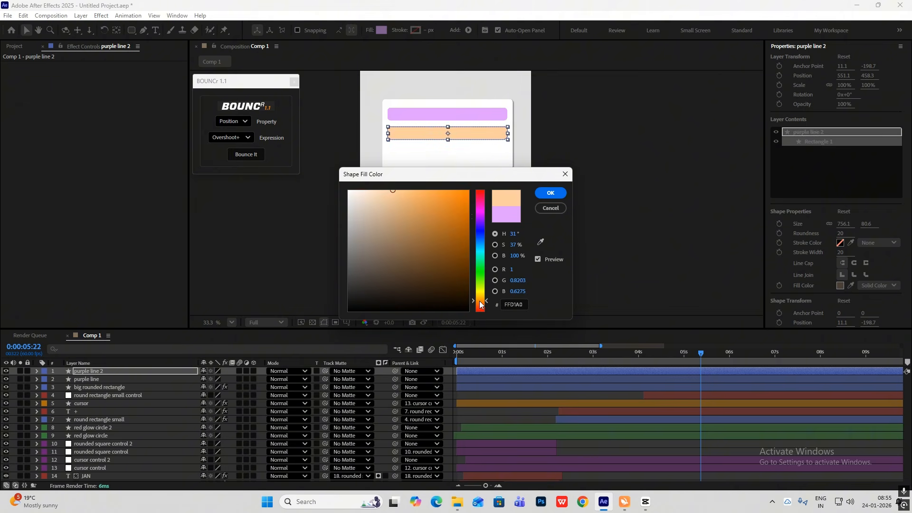
left_click(556, 197)
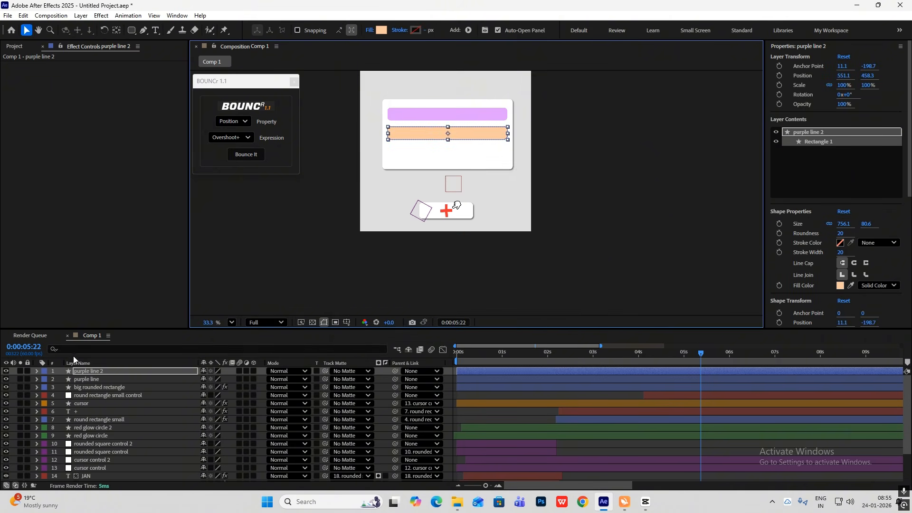
Duplicate the orange bar, place the copy below it as the third bar and set its fill to light blue
key("ctrl+d")
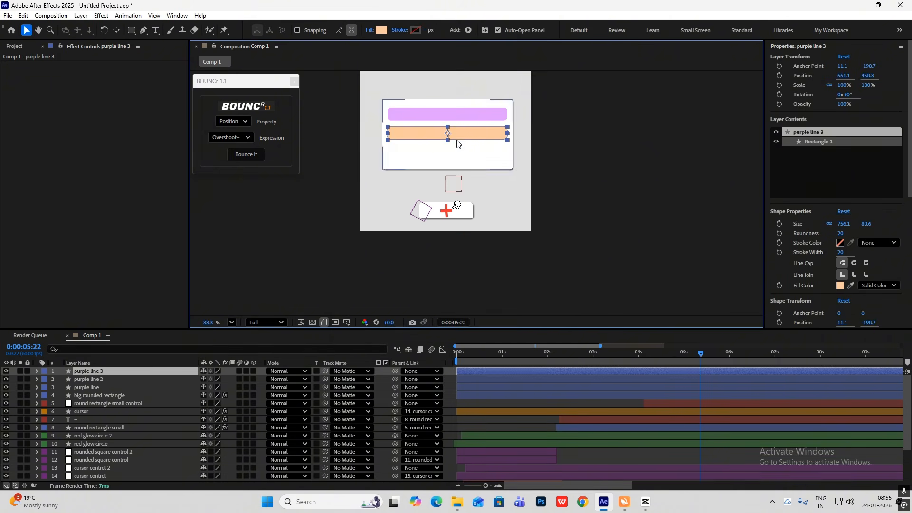
left_click_drag(448, 135, 449, 154)
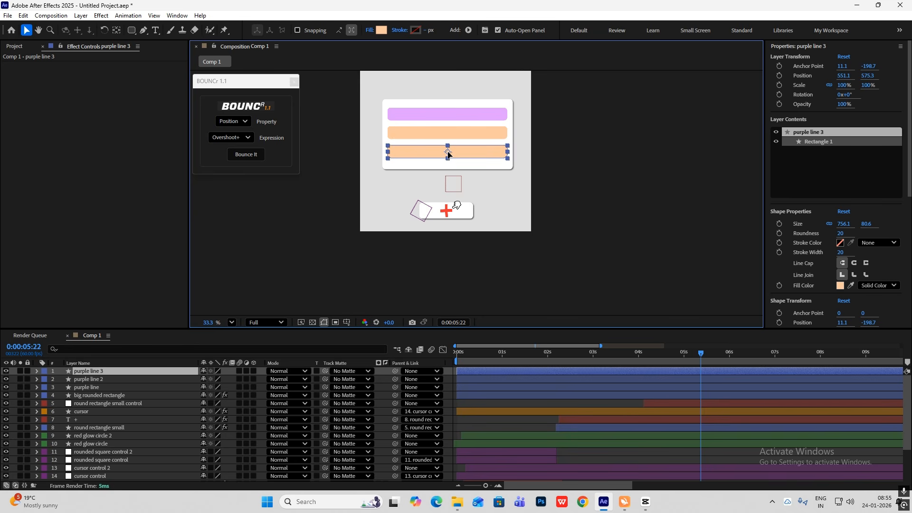
left_click(381, 31)
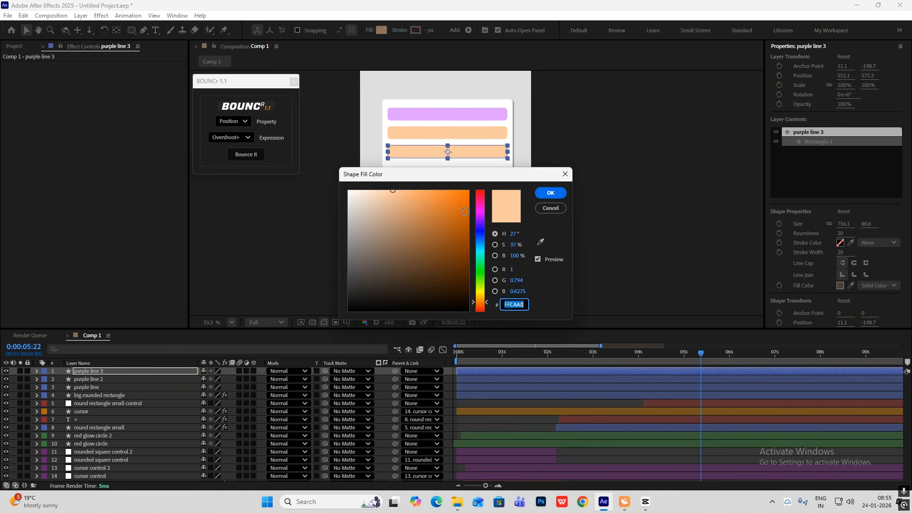
left_click(482, 252)
left_click(551, 193)
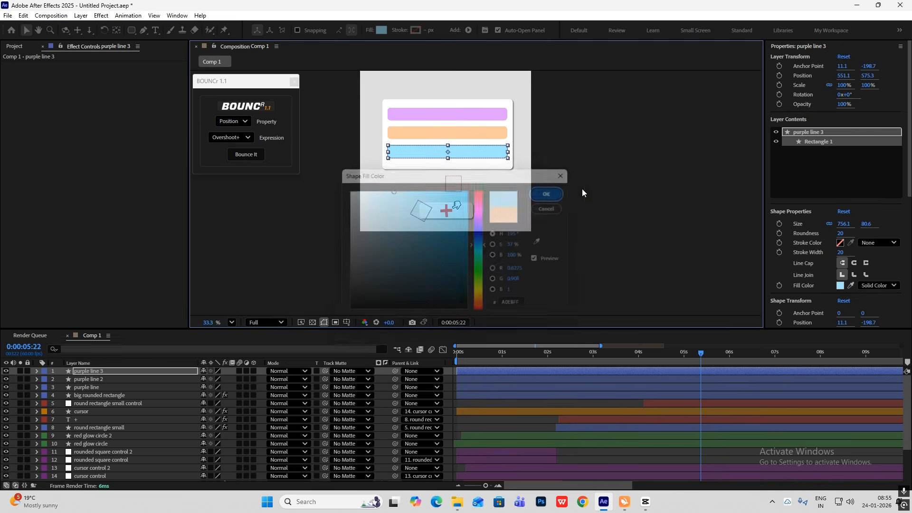
Rename the orange bar's layer as orangeline 2 and the blue bar's layer as blueline 3
left_click(95, 378)
key("Return")
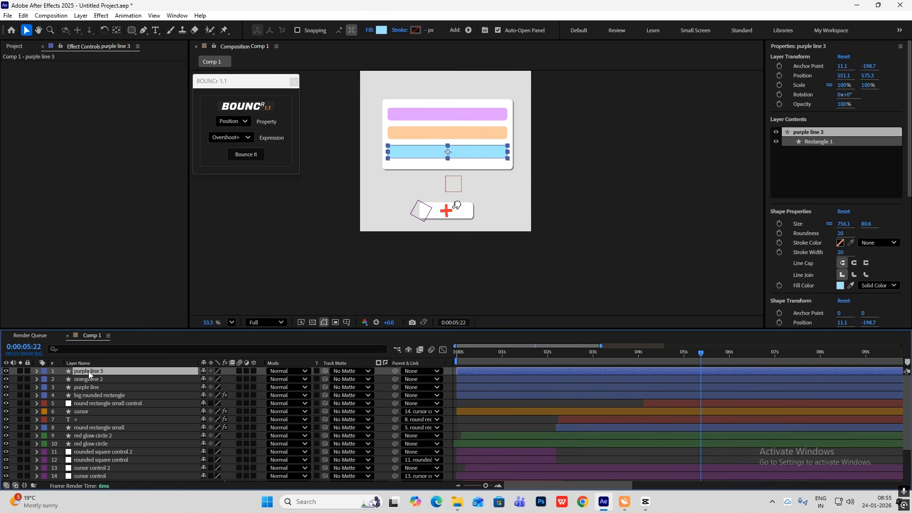
left_click(633, 279)
Go to 0:00:04:07 and parent blueline 3, orangeline 2 and purple line to big rounded rectangle
left_click(644, 352)
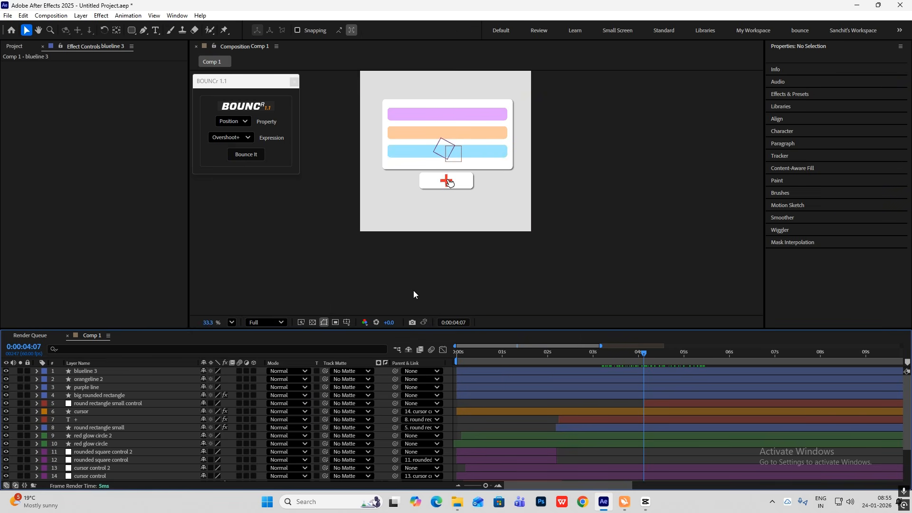
left_click(116, 373)
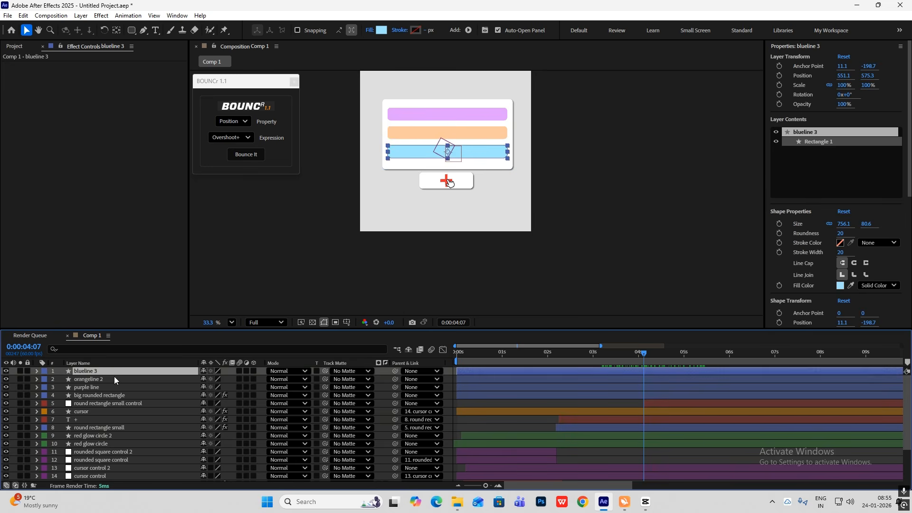
left_click(103, 386, "shift")
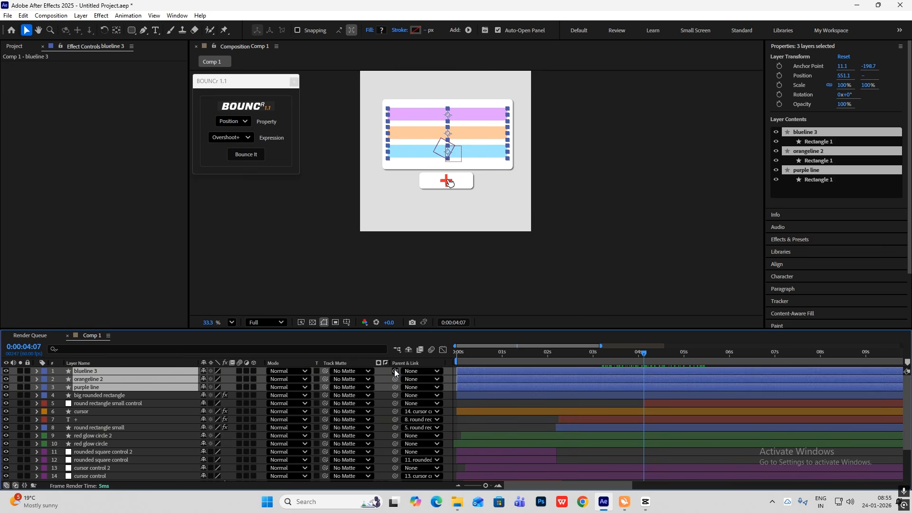
left_click_drag(395, 372, 133, 396)
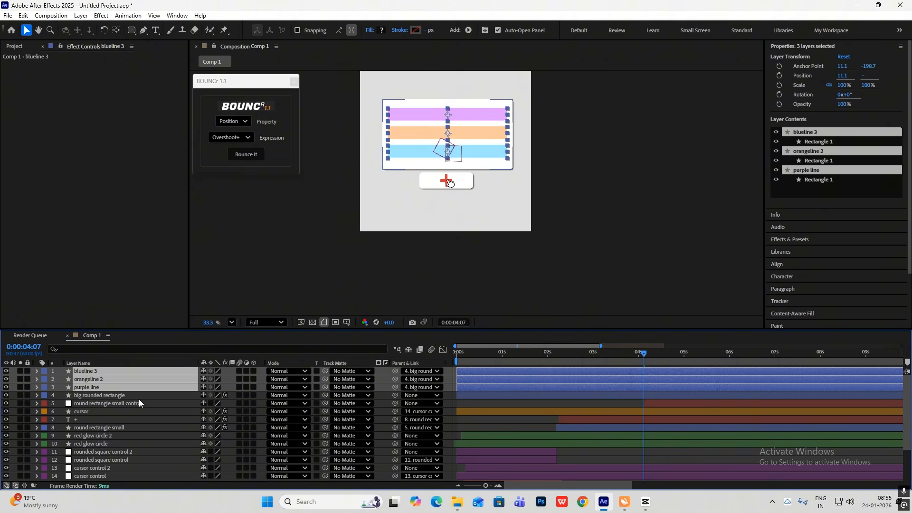
Trim the start of the three line layers and big rounded rectangle to 0:00:04:07
left_click(121, 396, "shift")
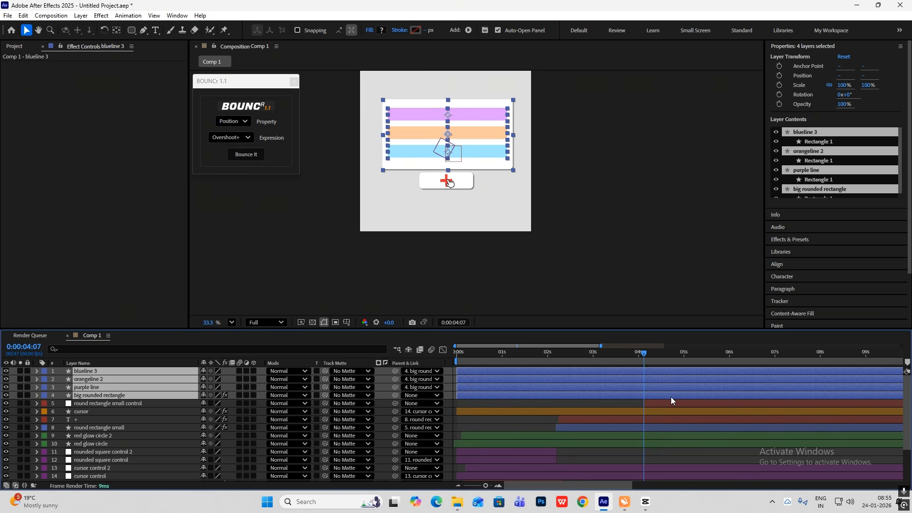
key("alt+bracketleft")
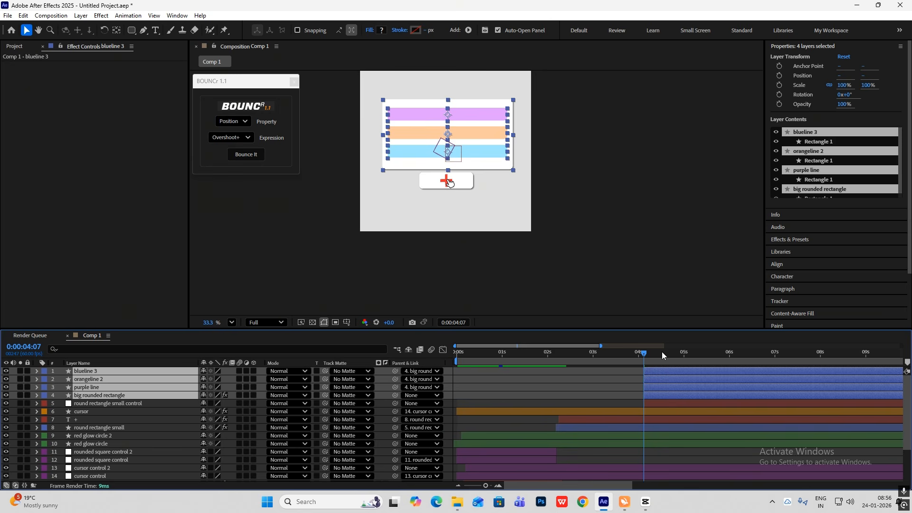
left_click_drag(644, 352, 644, 400)
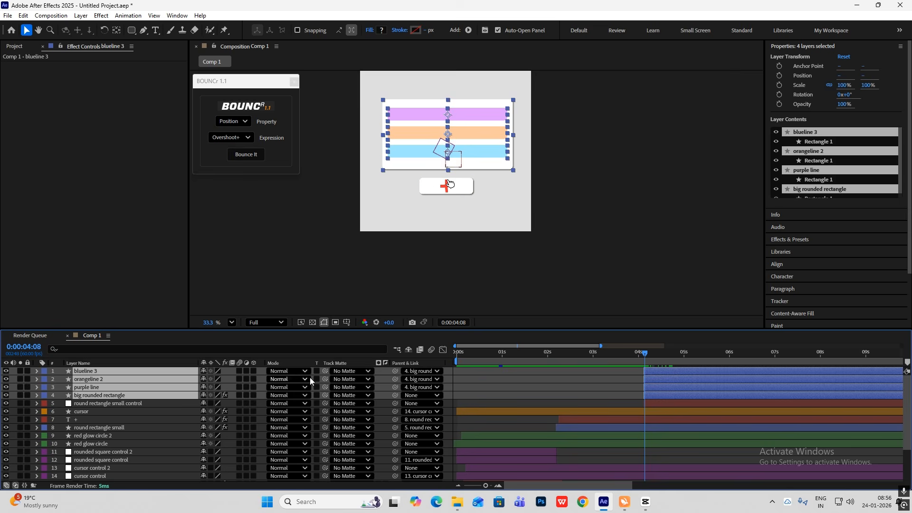
left_click(634, 269)
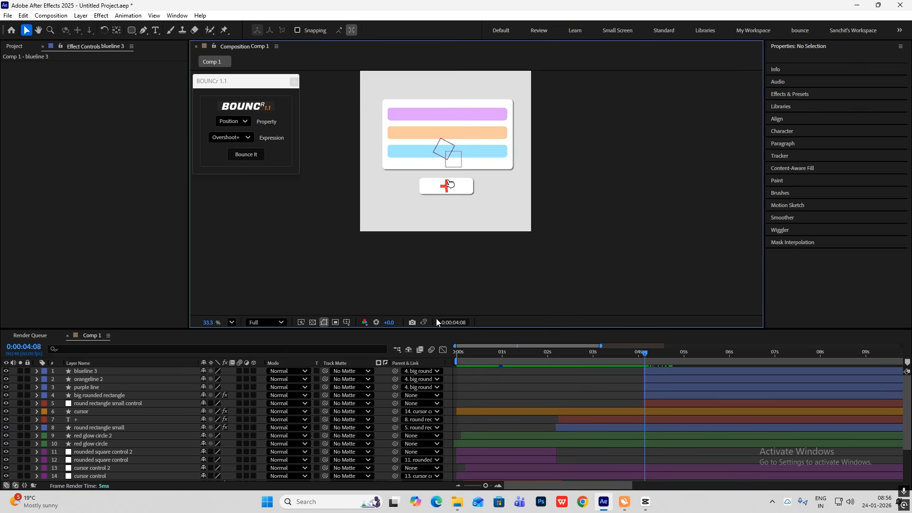
Animate big rounded rectangle's Scale from 0% at 0:00:04:07 to 100% at 0:00:04:49 and preview the growth
left_click(127, 395)
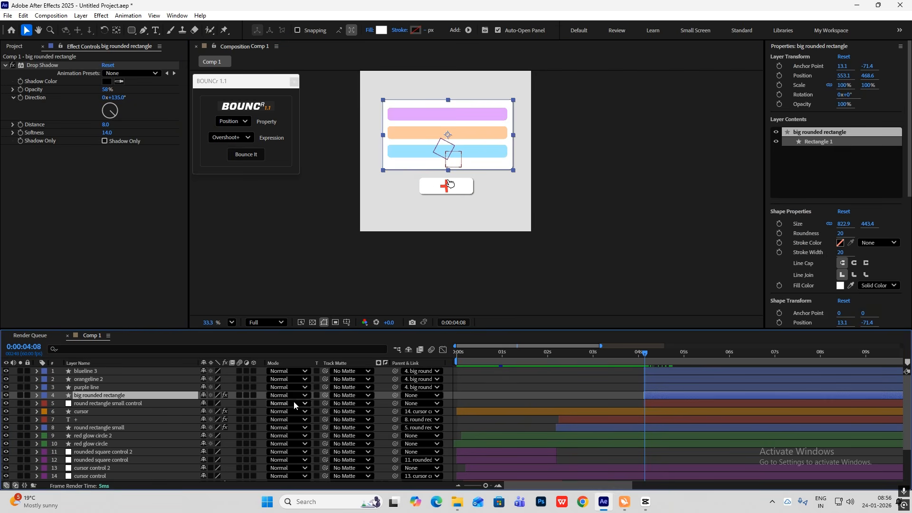
key("s")
left_click(61, 403)
scroll(647, 360, "up", 2)
left_click_drag(636, 355, 642, 356)
key("space")
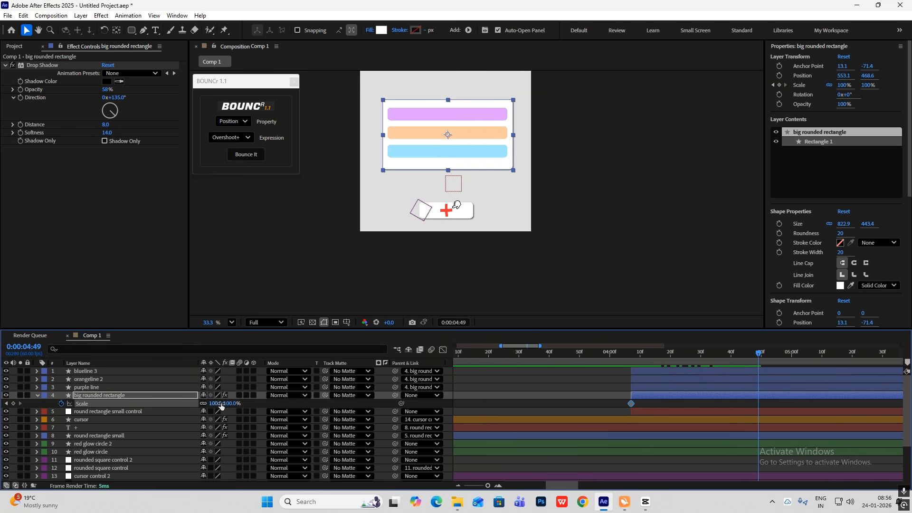
left_click(6, 404)
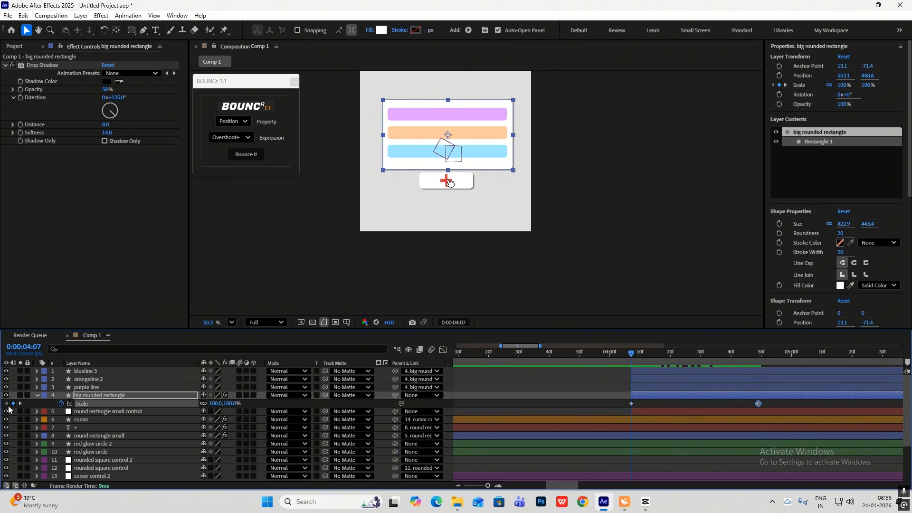
left_click(231, 403)
left_click(265, 403)
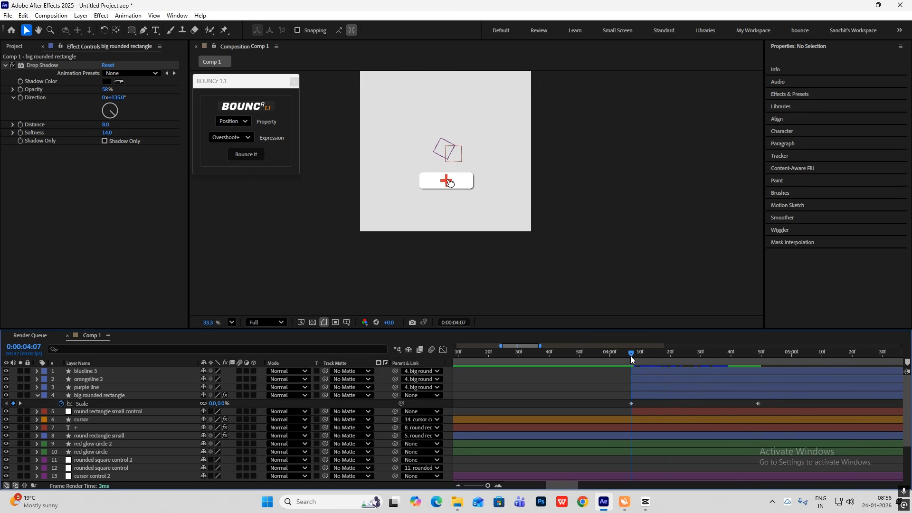
left_click(653, 363)
left_click_drag(653, 361, 763, 372)
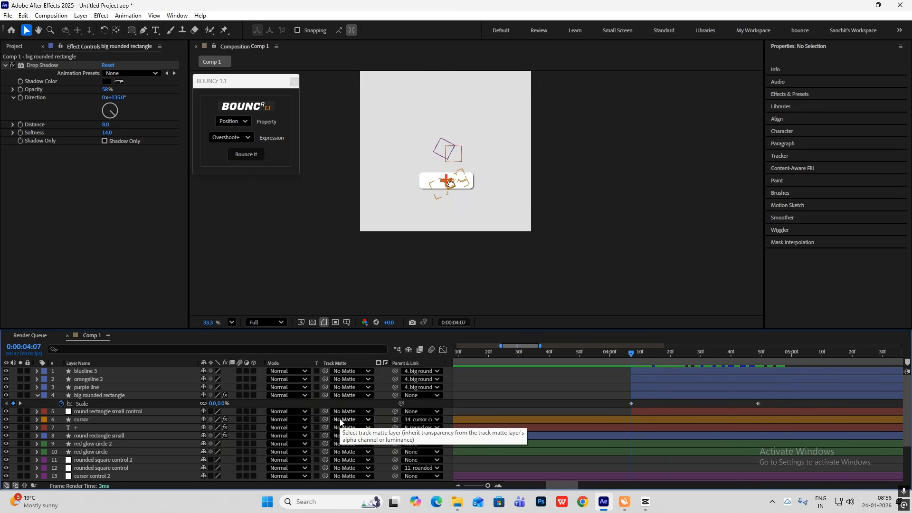
Animate big rounded rectangle's Position from 553.1, 689.6 at 0:00:04:07 to 553.1, 468.6 at 0:00:04:49
key("shift+p")
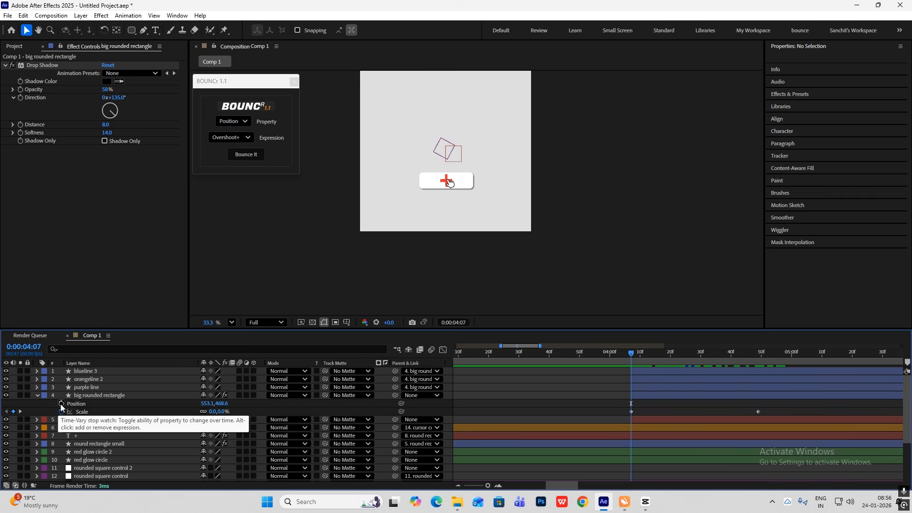
left_click(61, 404)
left_click_drag(631, 356, 757, 371)
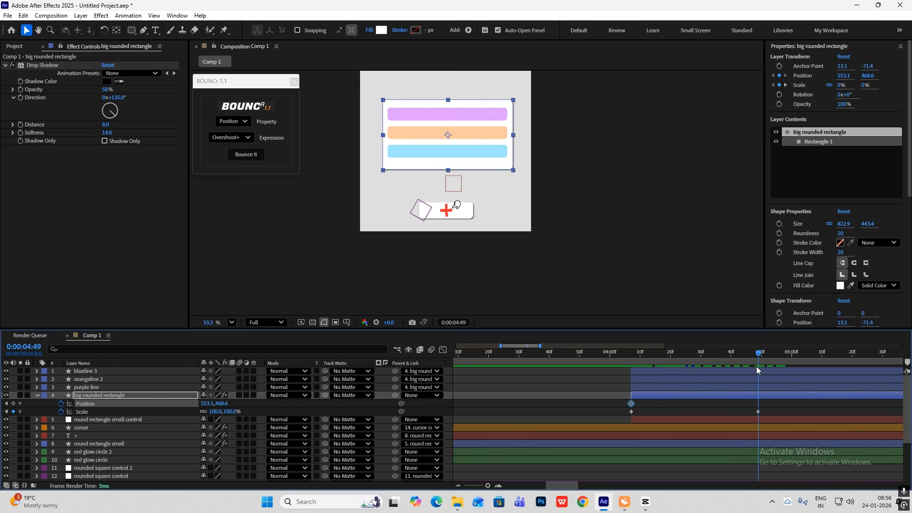
left_click(13, 403)
left_click(7, 403)
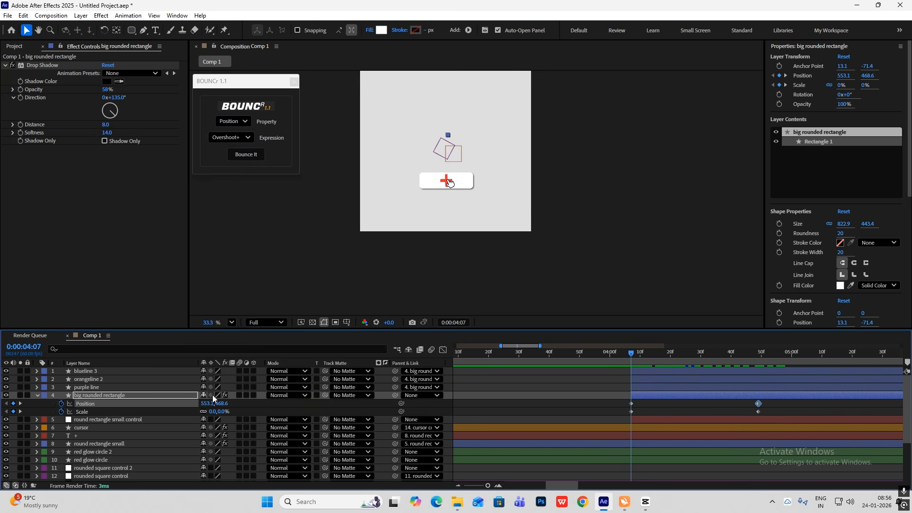
left_click_drag(222, 405, 285, 406)
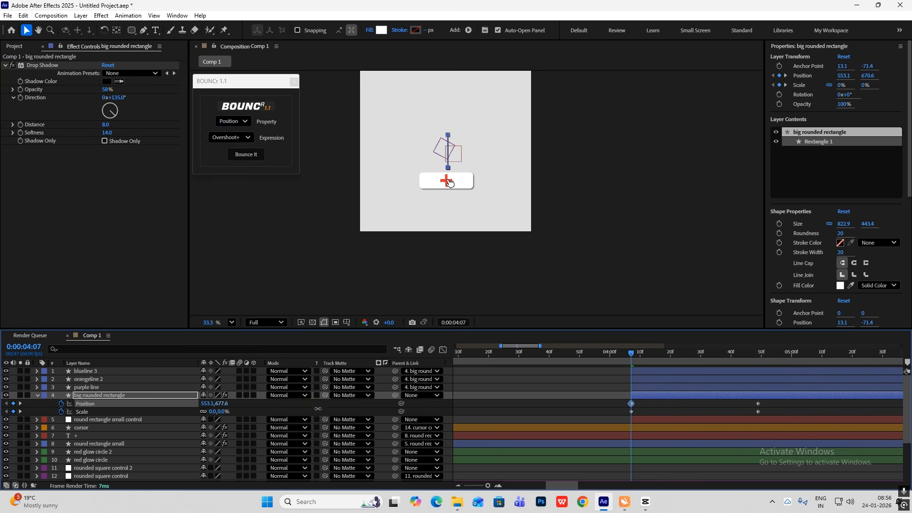
Move big rounded rectangle's end Position and Scale keyframes earlier, to about 0:00:04:10
mouse_move(631, 359)
left_mouse_down()
mouse_move(793, 364)
mouse_move(631, 365)
left_mouse_up()
left_click_drag(778, 406, 602, 412)
left_click_drag(759, 407, 651, 414)
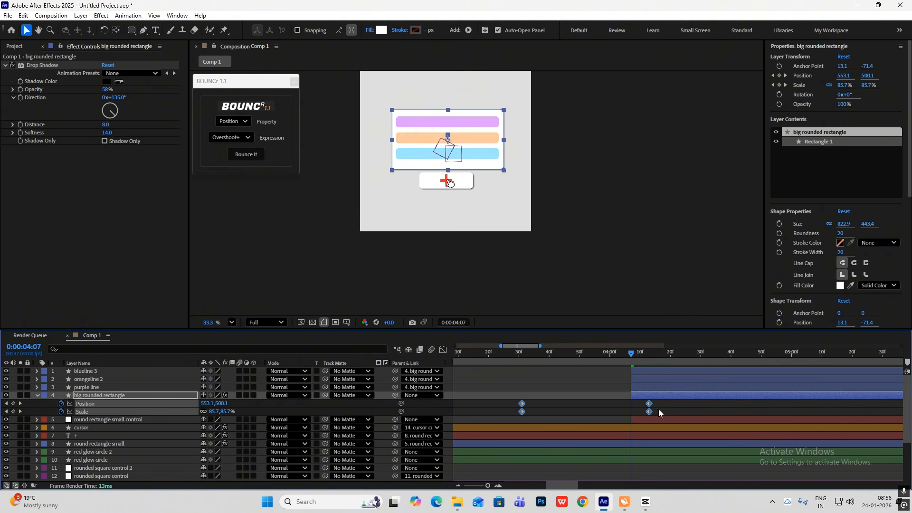
key("ctrl+z")
left_click_drag(777, 399, 641, 420)
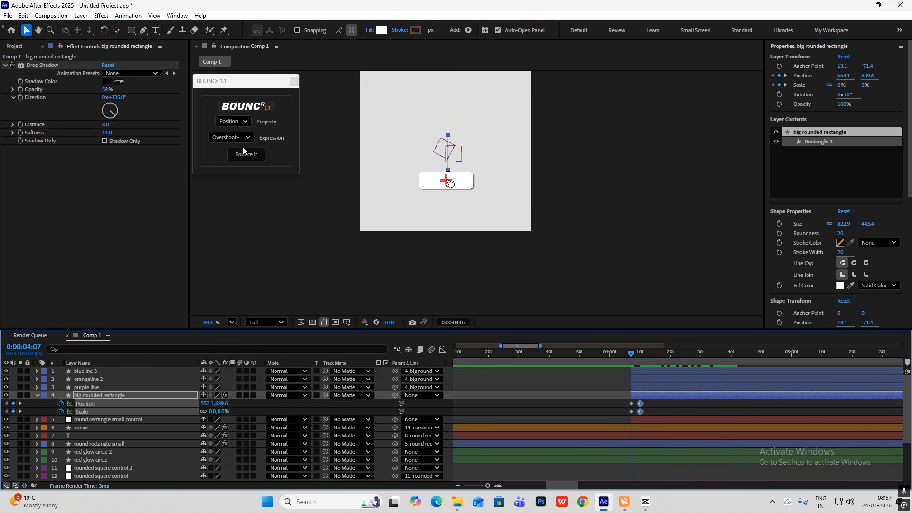
Apply BOUNCr's Overshoot+ expression to big rounded rectangle's selected Position and Scale keyframes and set its Amplitude to 20
left_click(232, 121)
left_click(230, 161)
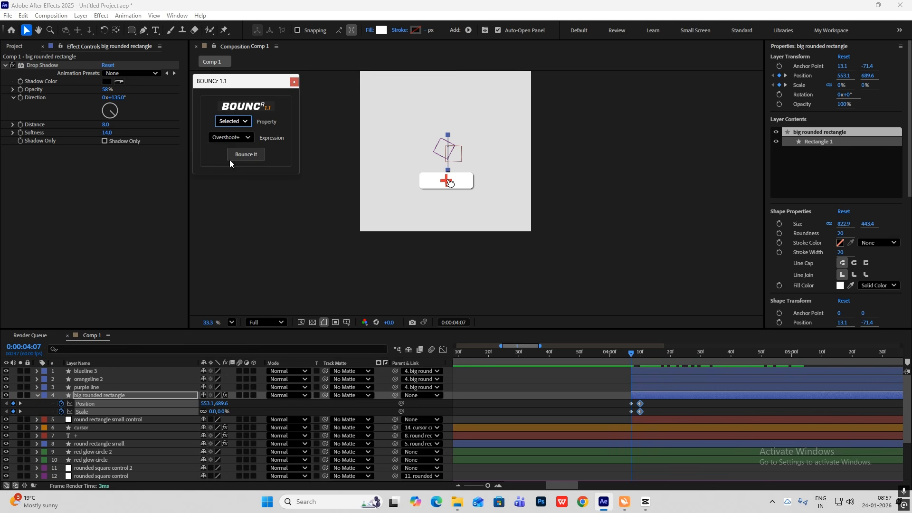
left_click(246, 154)
key("space")
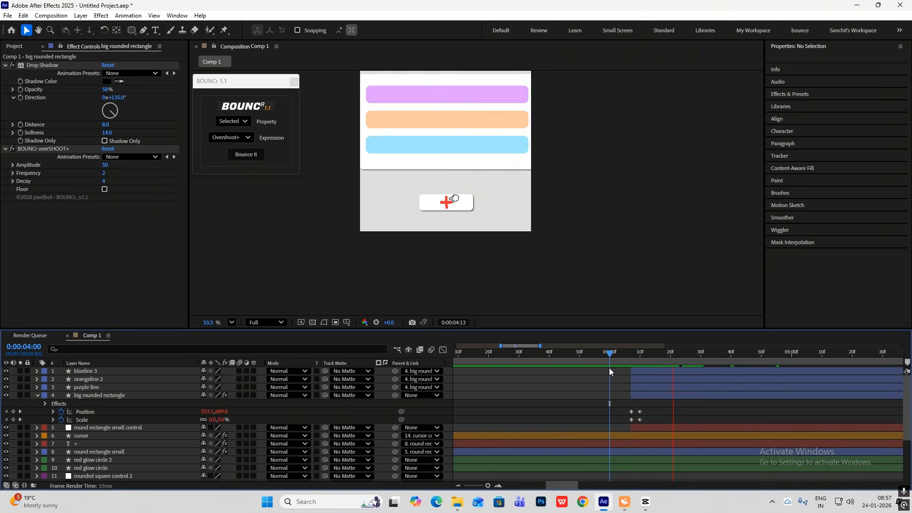
left_click_drag(836, 357, 664, 374)
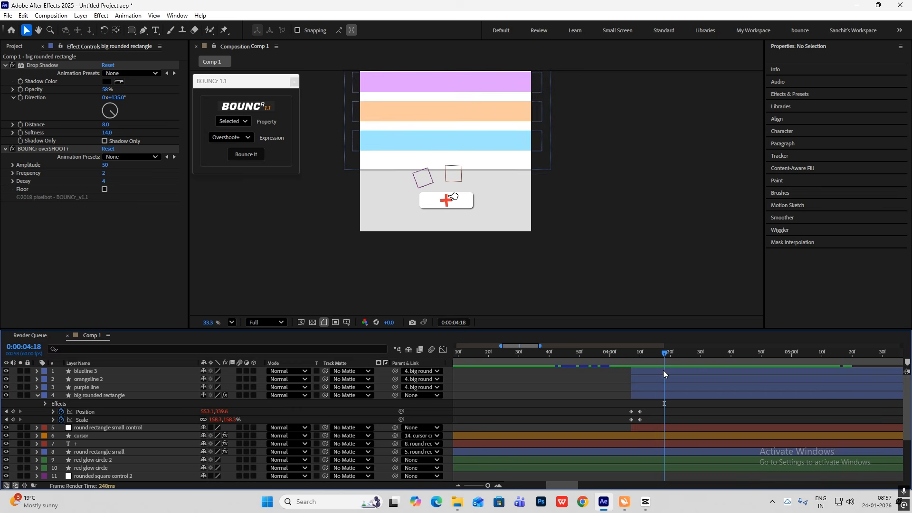
left_click_drag(104, 165, 91, 168)
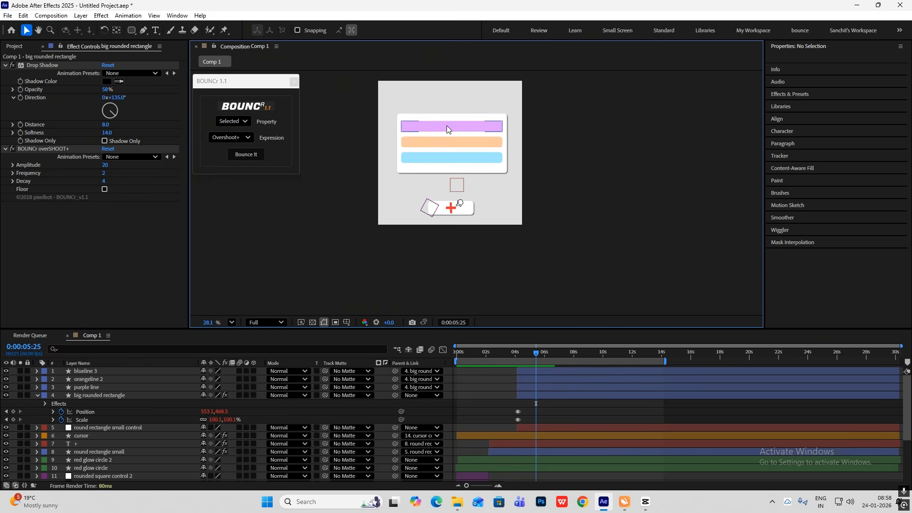
Add starting Scale keyframes at 0:00:04:07 on purple line, orangeline 2 and blueline 3
left_click(37, 395)
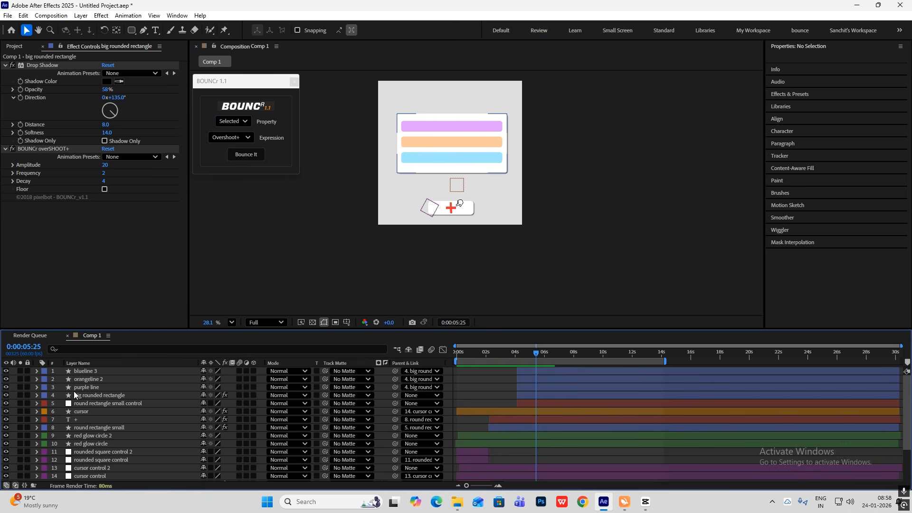
left_click(89, 387)
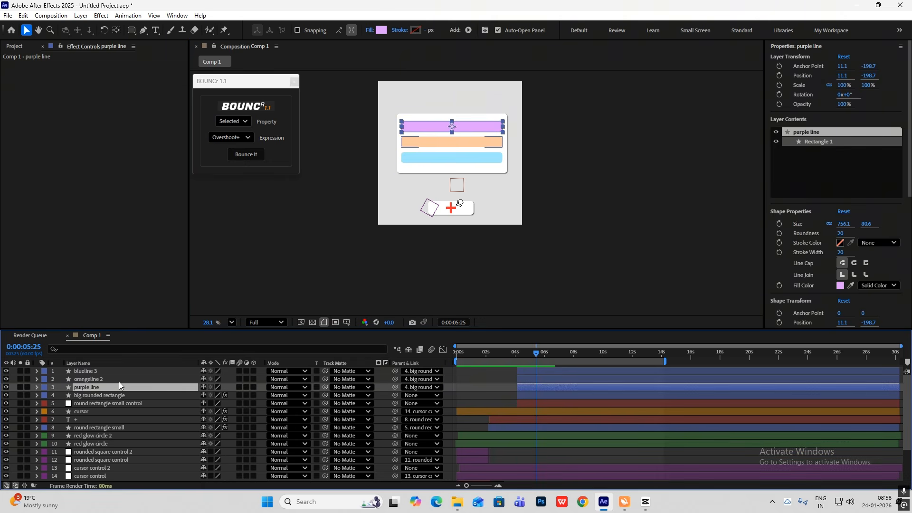
left_click(105, 378, "shift")
left_click(100, 372, "shift")
key("s")
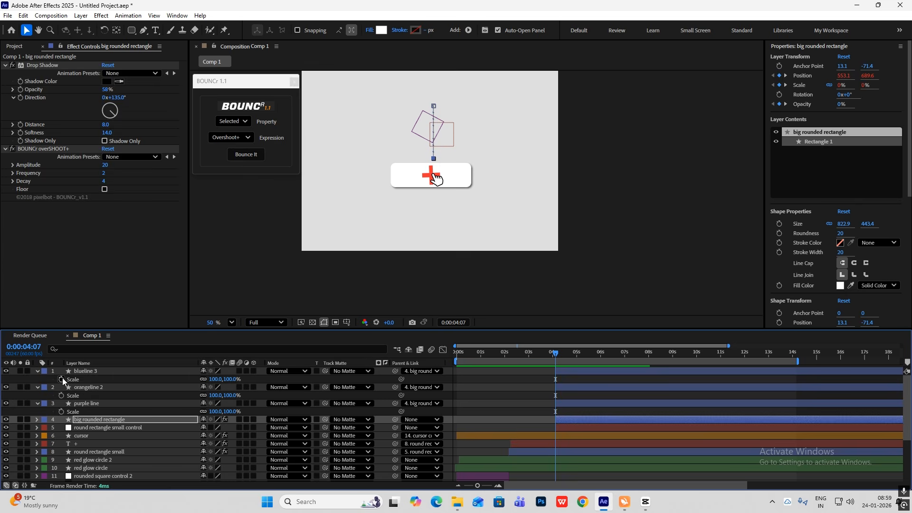
left_click(61, 379)
left_click(62, 395)
left_click(62, 412)
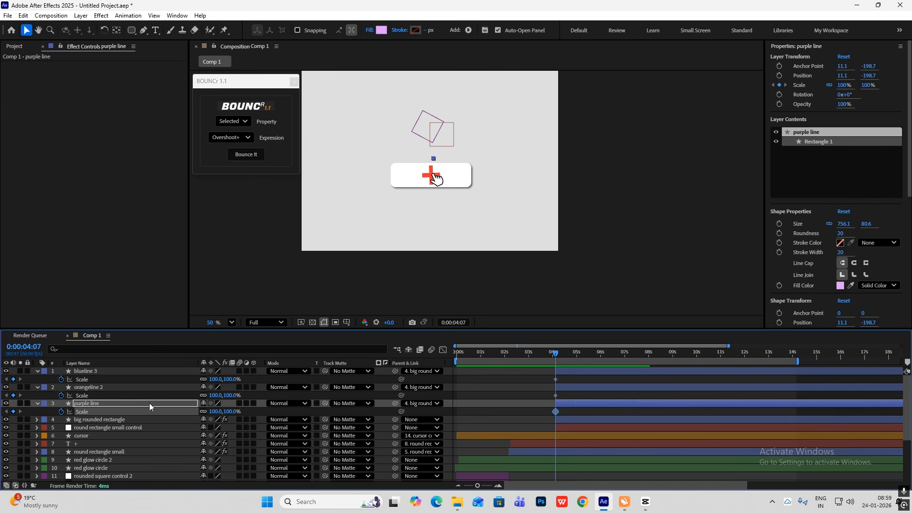
Add 100% Scale keyframes at 0:00:05:24 on blueline 3, orangeline 2 and purple line
left_click_drag(554, 353, 585, 361)
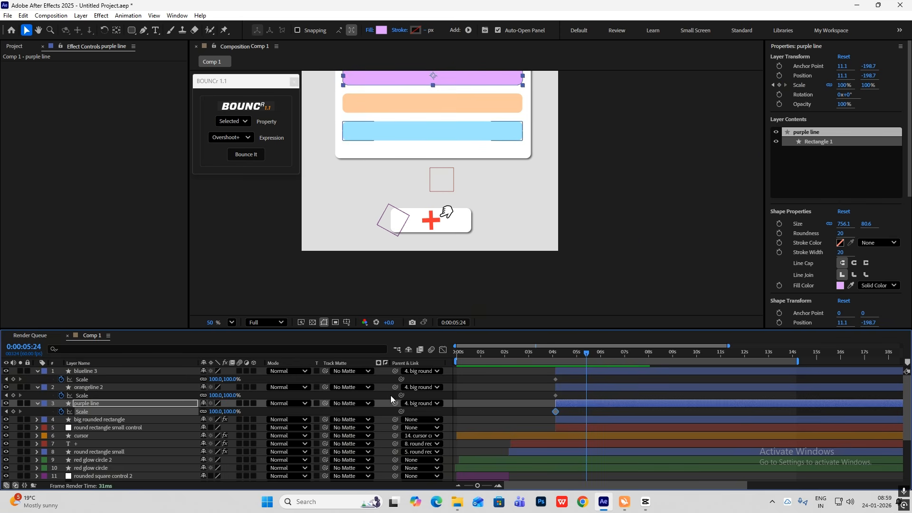
left_click(13, 379)
left_click(13, 395)
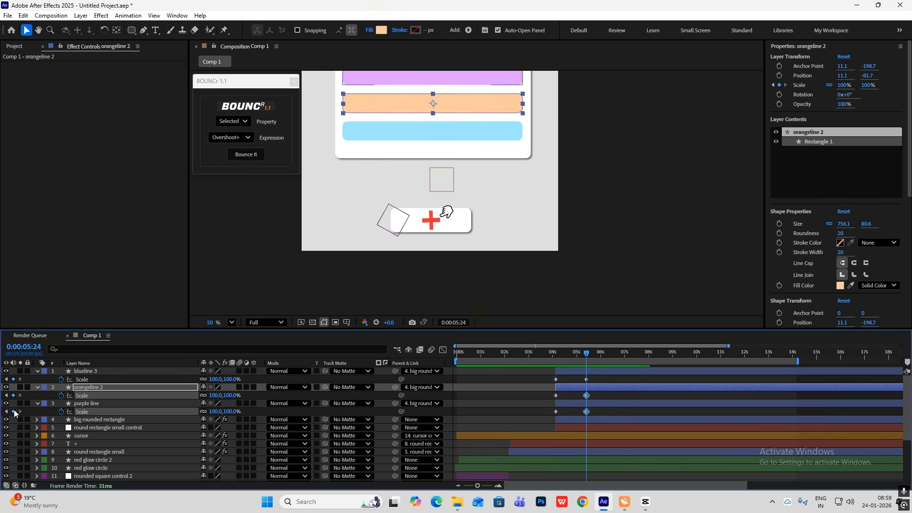
left_click(13, 411)
left_click(95, 387)
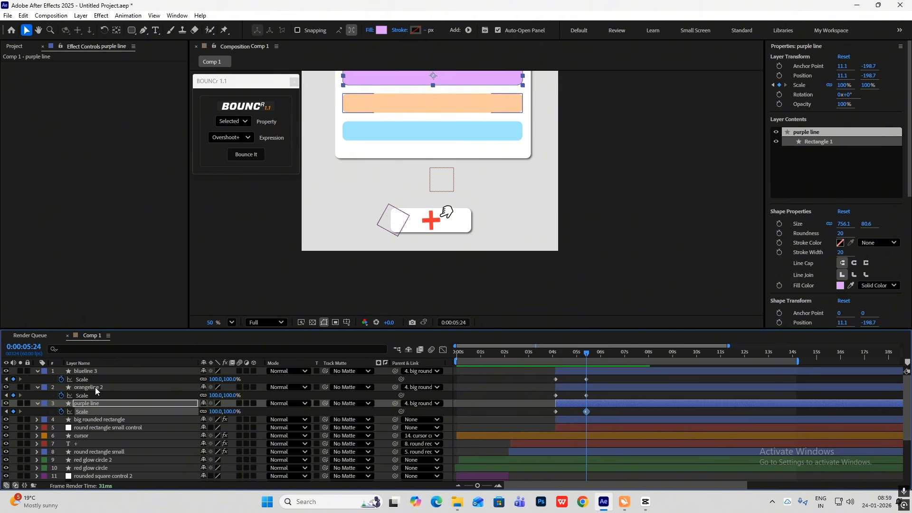
left_click(98, 371)
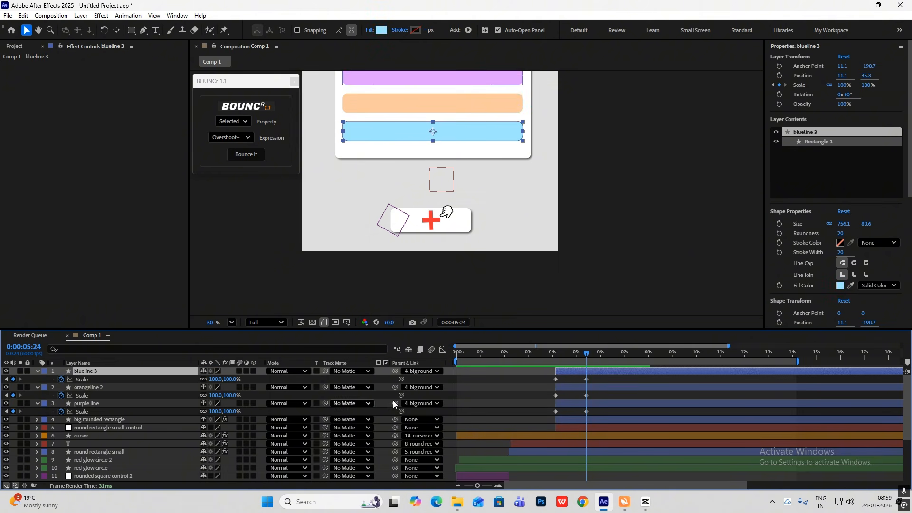
Set the Scale of all three line layers to 0% at 0:00:04:07 and scrub through the growth
left_click_drag(583, 352, 514, 418)
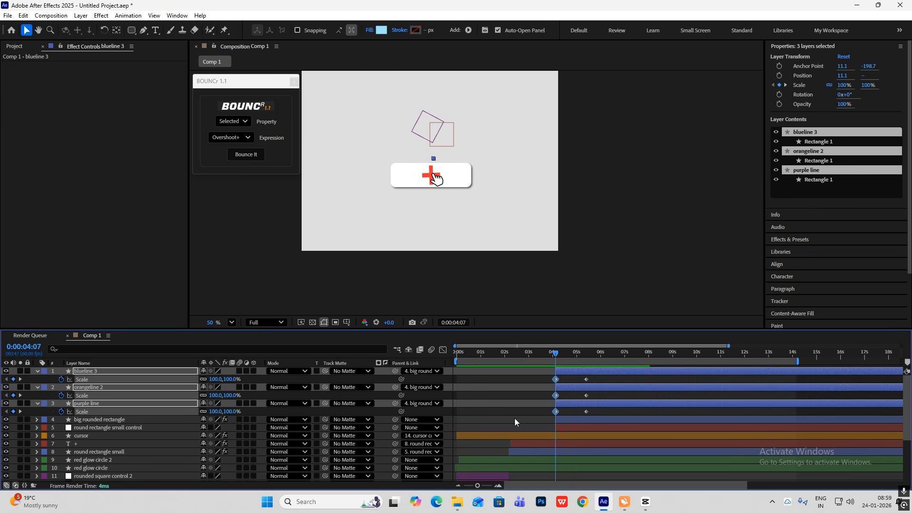
left_click(215, 379)
left_click(485, 372)
left_click_drag(555, 355, 580, 361)
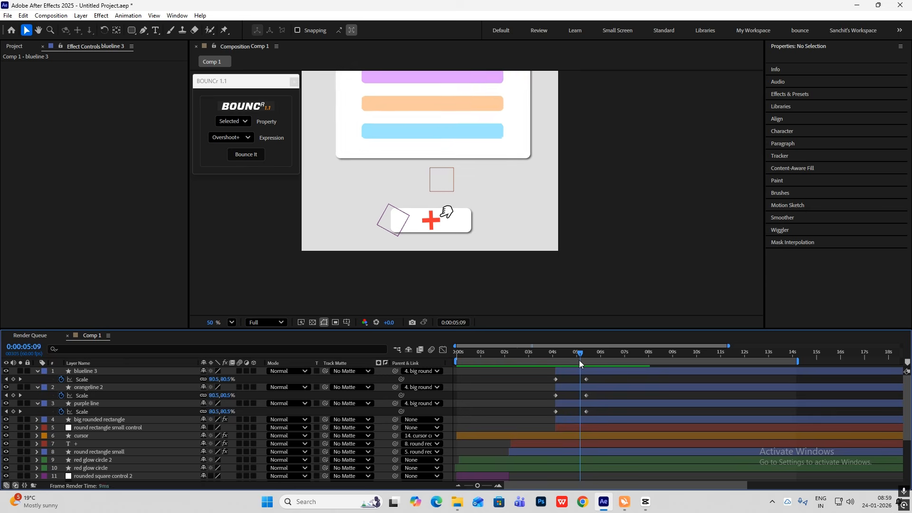
Ease the Scale keyframes of the three line layers with an early speed peak and check the speed graph
left_click_drag(599, 376, 532, 421)
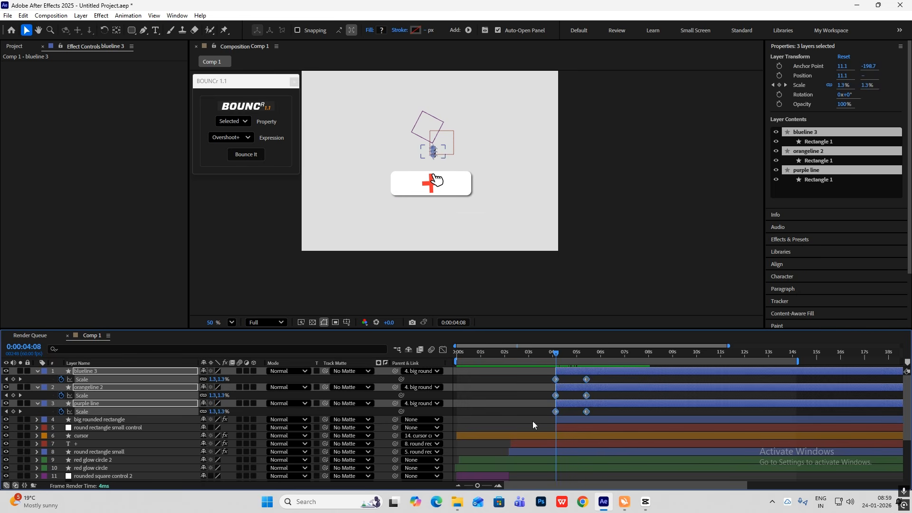
left_click(443, 349)
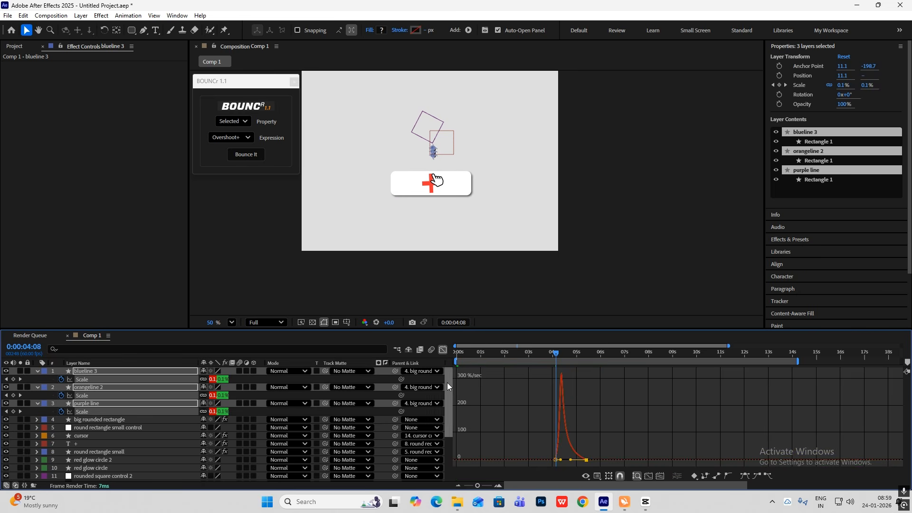
left_click(443, 351)
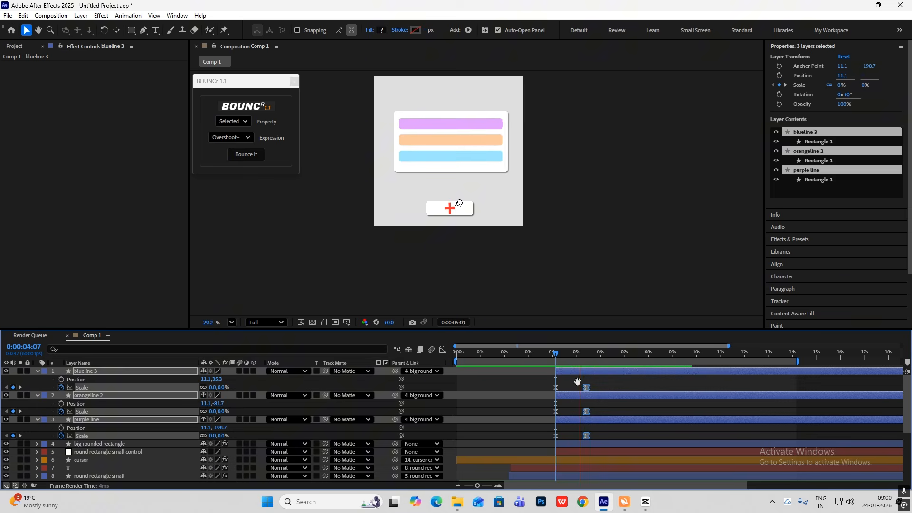
left_click(566, 383)
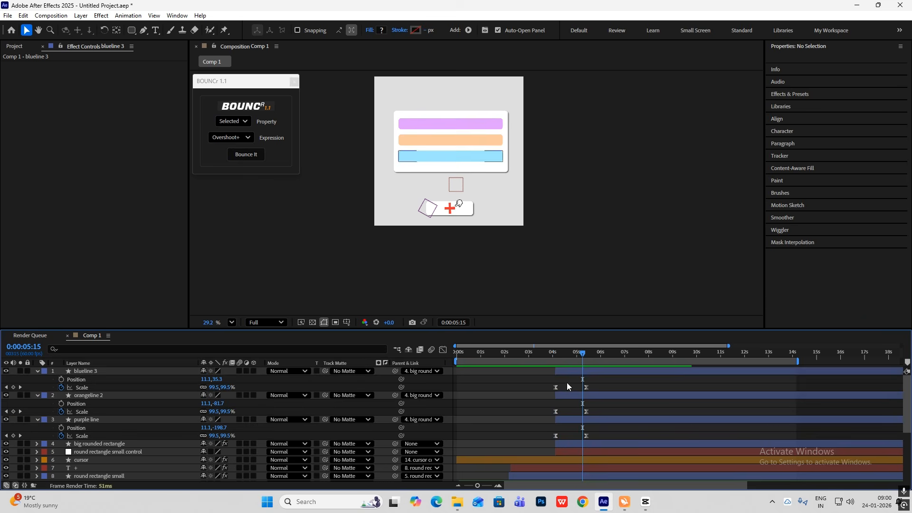
Stagger the bars by shifting orangeline 2 slightly after purple line and blueline 3 slightly after orangeline 2, and preview from the start
left_click(36, 372)
left_click(37, 379)
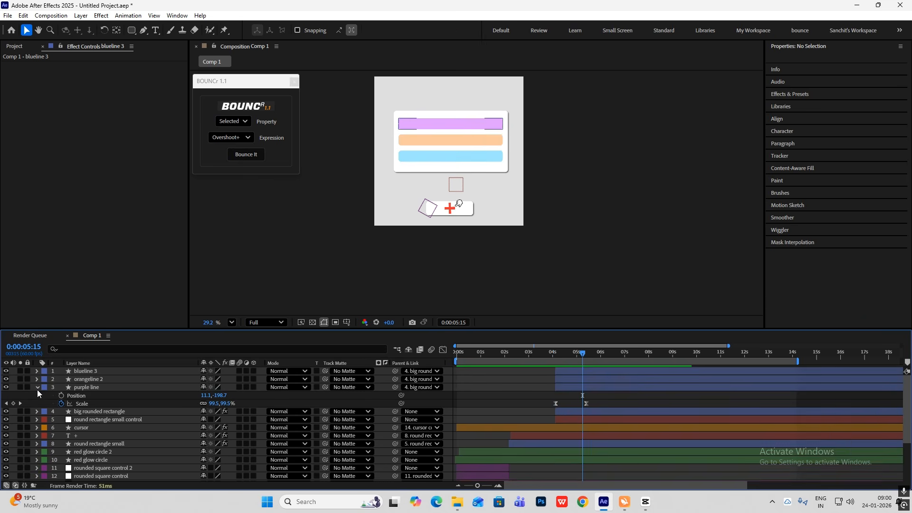
left_click(37, 387)
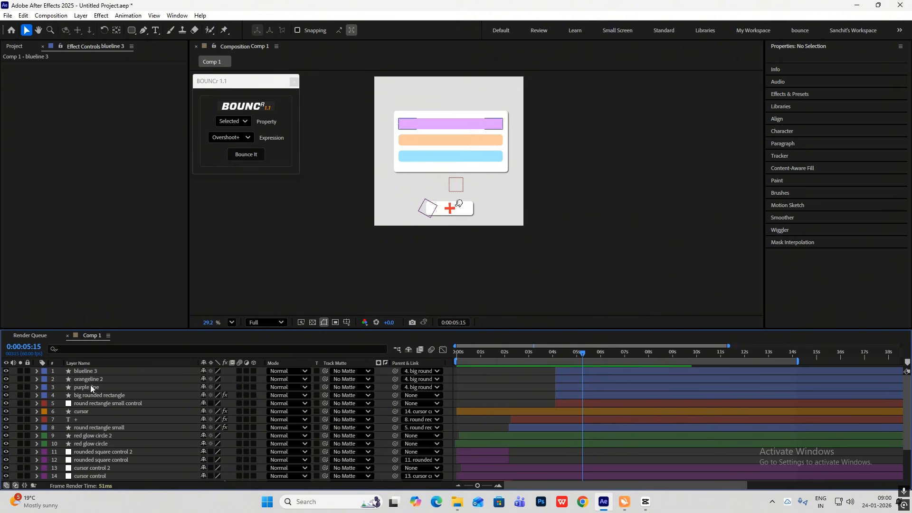
left_click(562, 387)
left_click(565, 380)
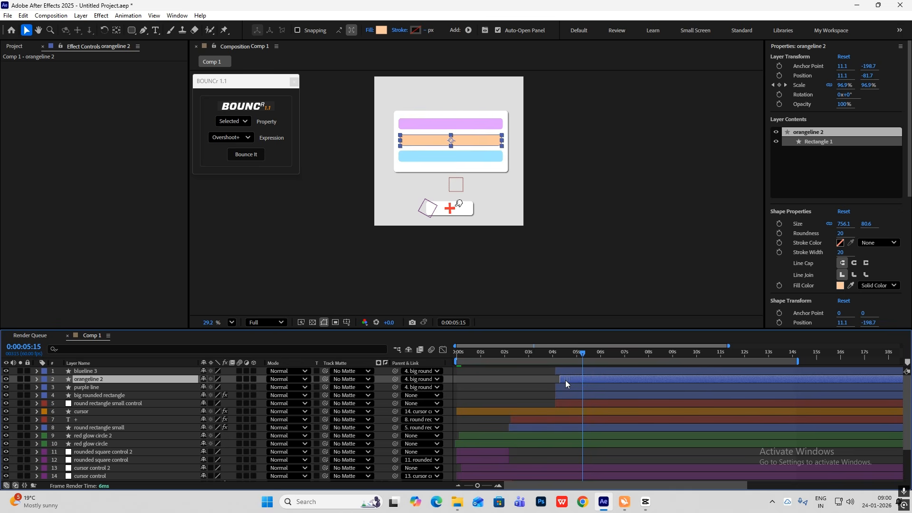
left_click(563, 371)
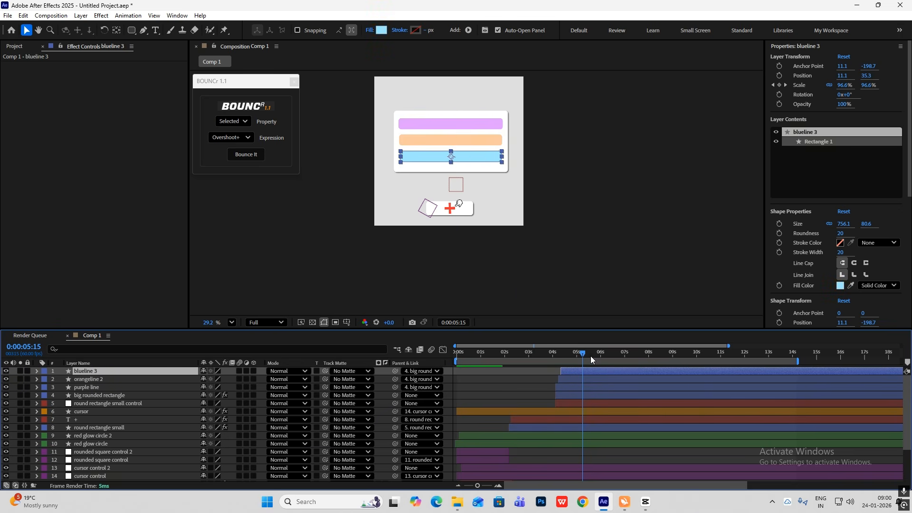
left_click(578, 354)
left_click_drag(579, 356, 408, 358)
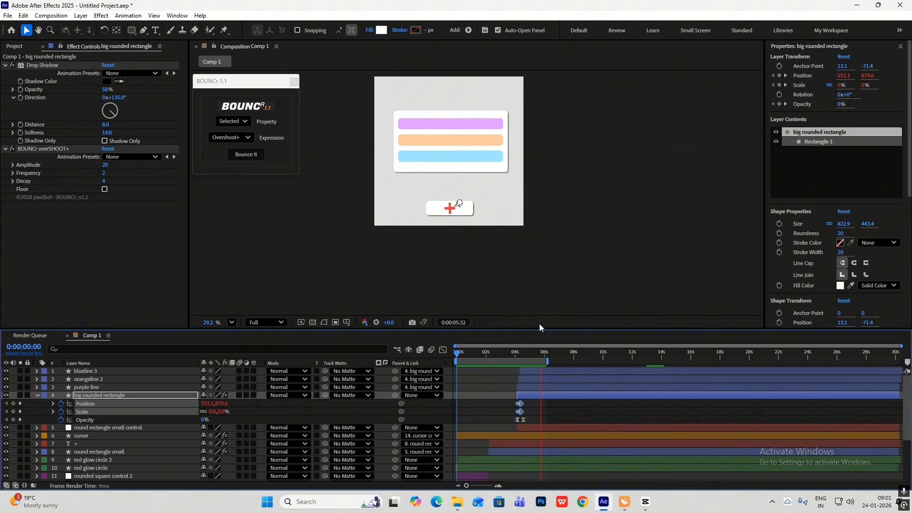
Review the Do Not Disturb section of the reference video in CapCut, return to After Effects and scrub to about 0:00:04:39
key("alt+Tab")
left_click_drag(328, 342, 521, 419)
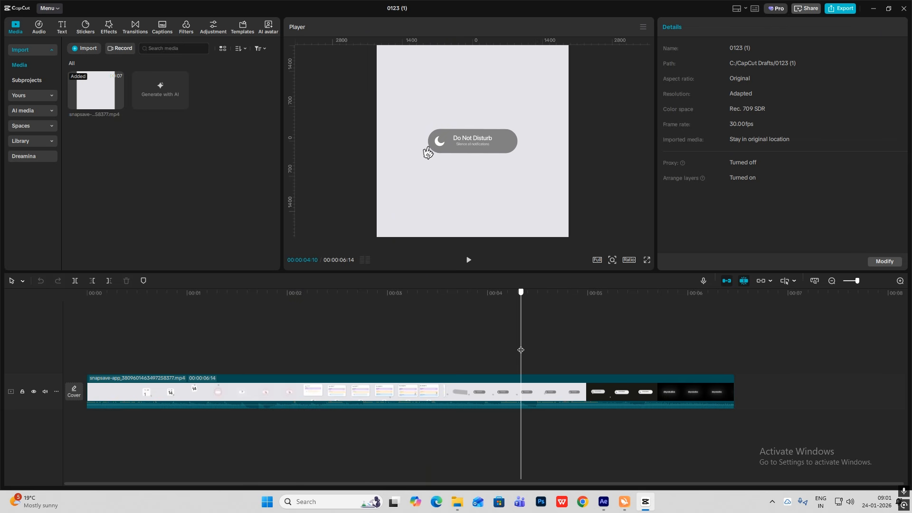
left_click_drag(520, 350, 567, 379)
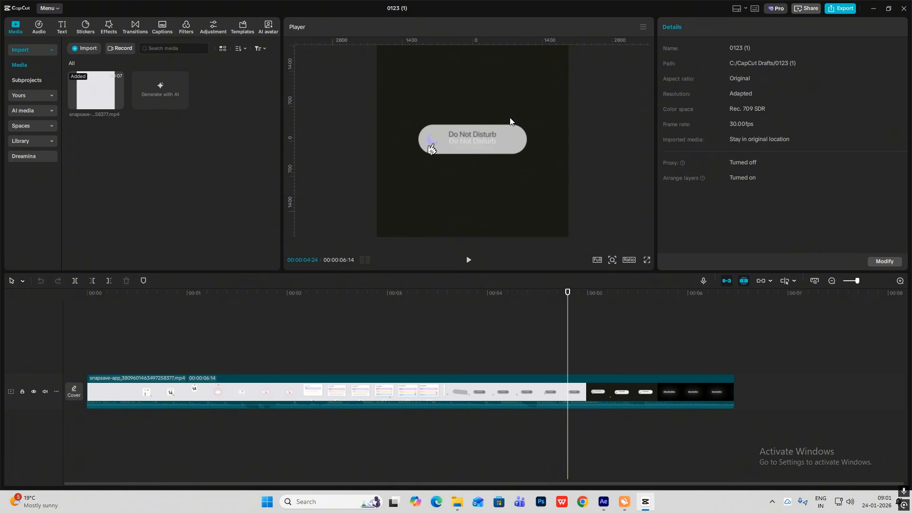
left_click(642, 502)
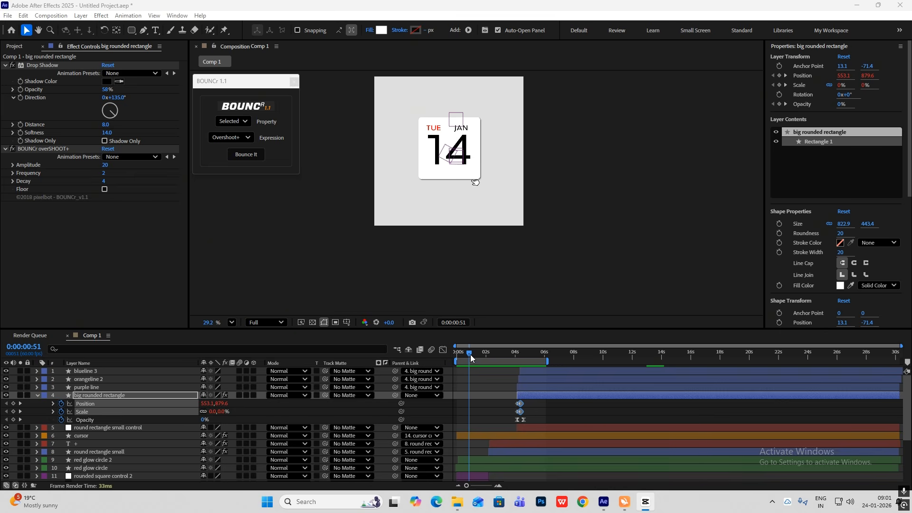
left_click_drag(457, 354, 526, 369)
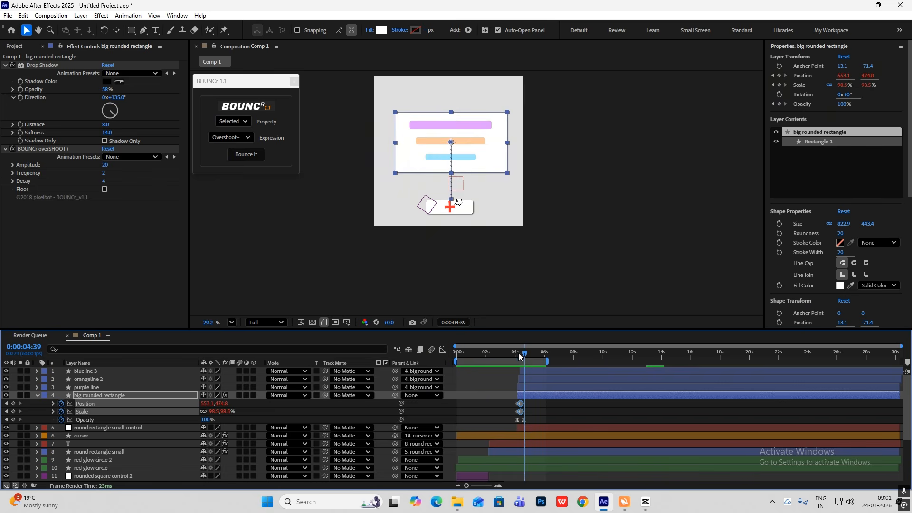